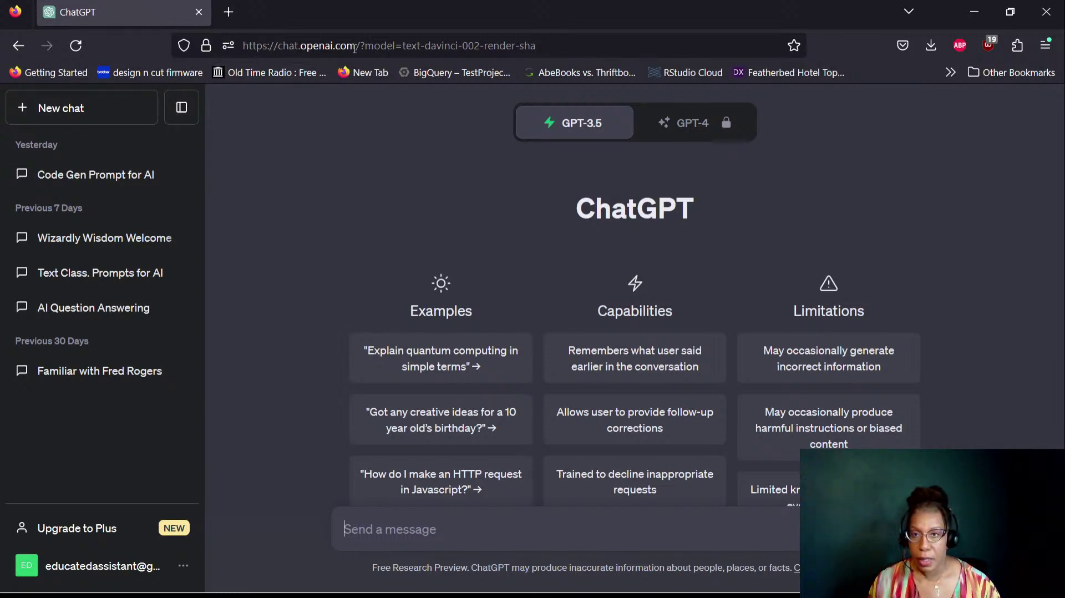
pyautogui.moveTo(360, 45); pyautogui.dragTo(235, 47)
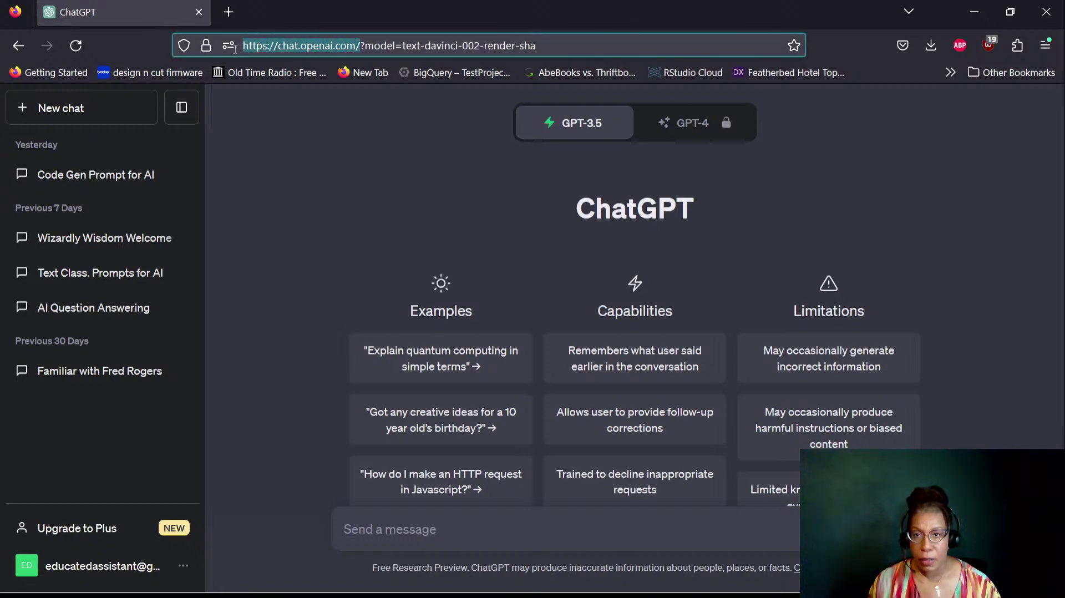
pyautogui.hotkey('alt', 'Tab')
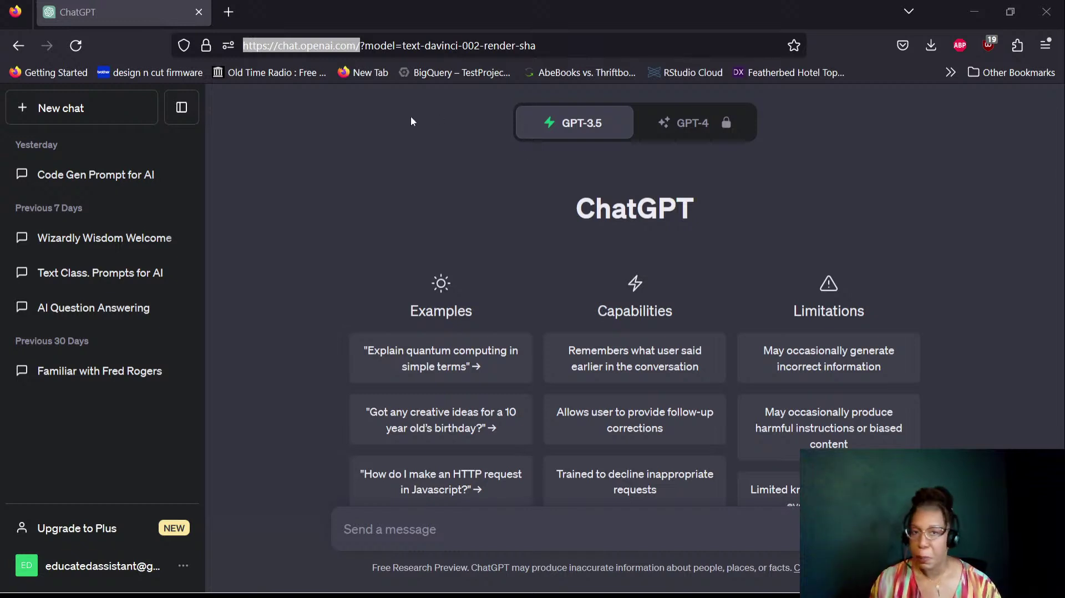
# Step: Ask ChatGPT "What is a reasoning prompt for ai?" in a new chat
pyautogui.click(432, 532)
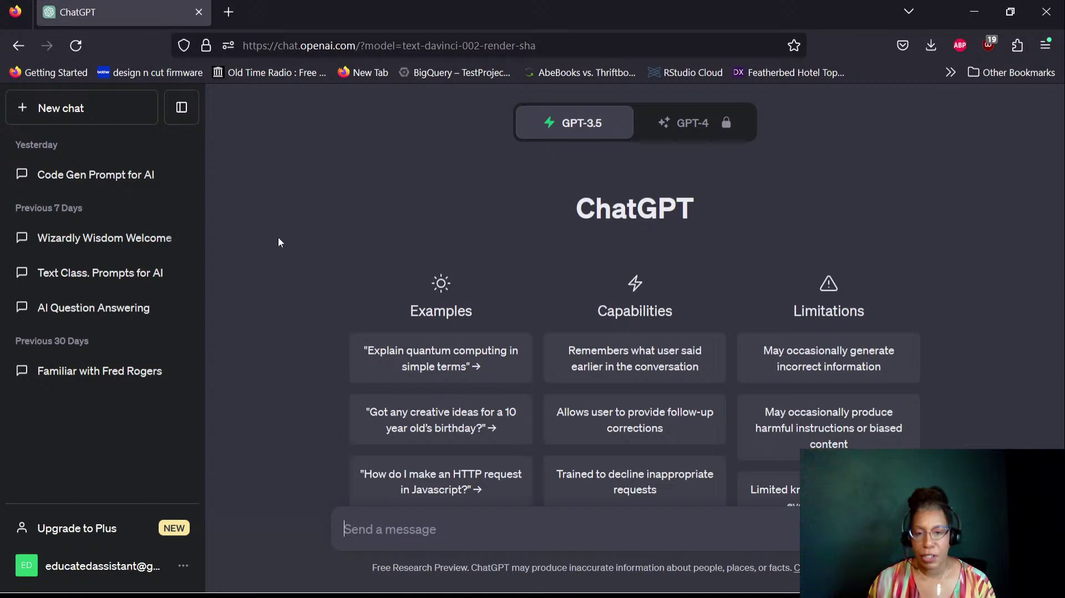
pyautogui.write('What is ')
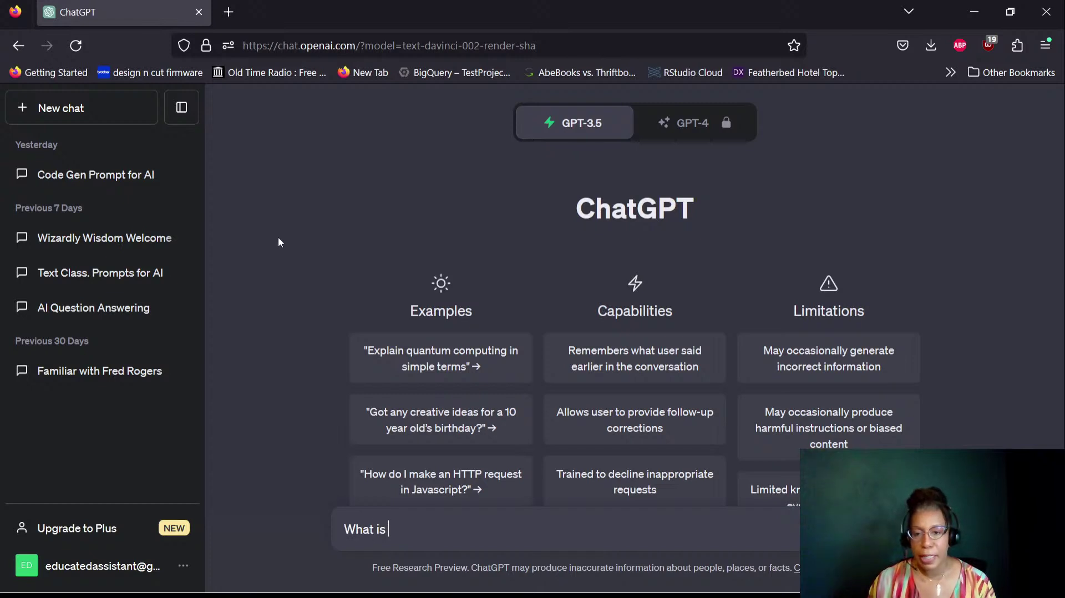
pyautogui.write('a reason')
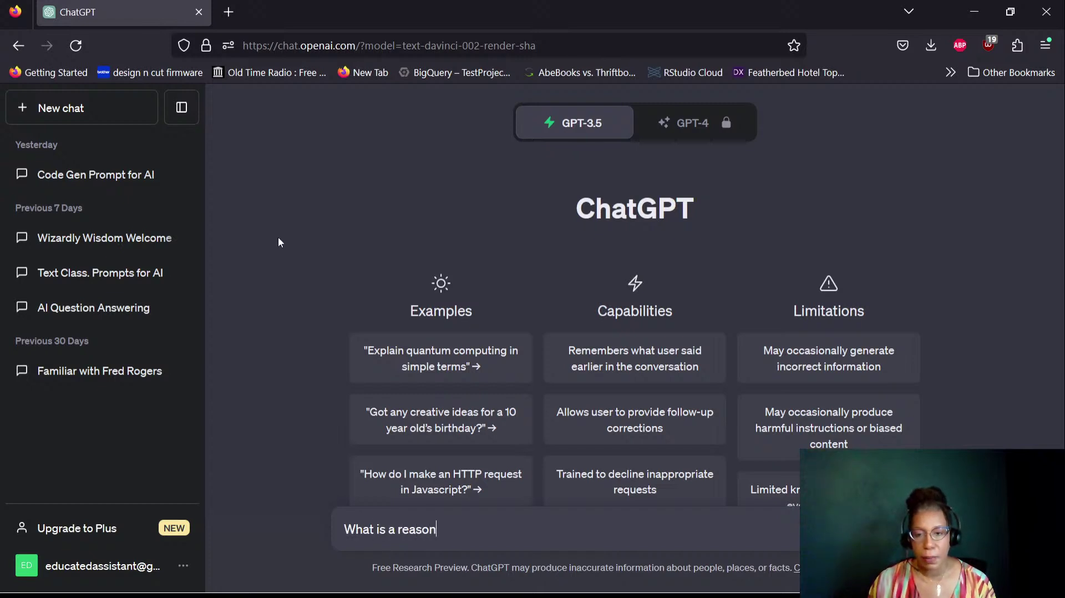
pyautogui.write('ing prompt fo')
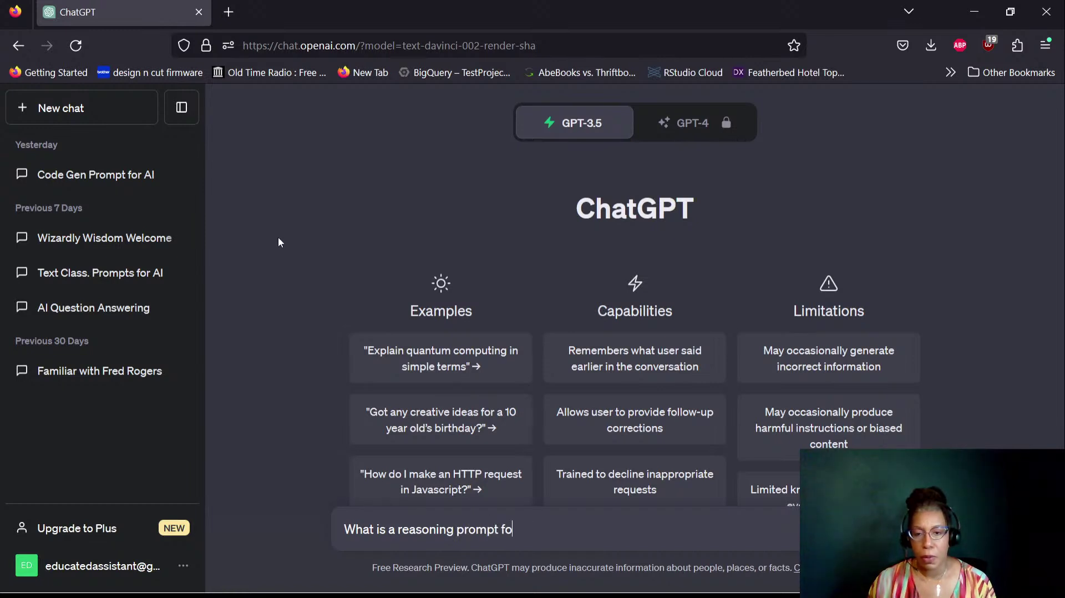
pyautogui.write('r ai?')
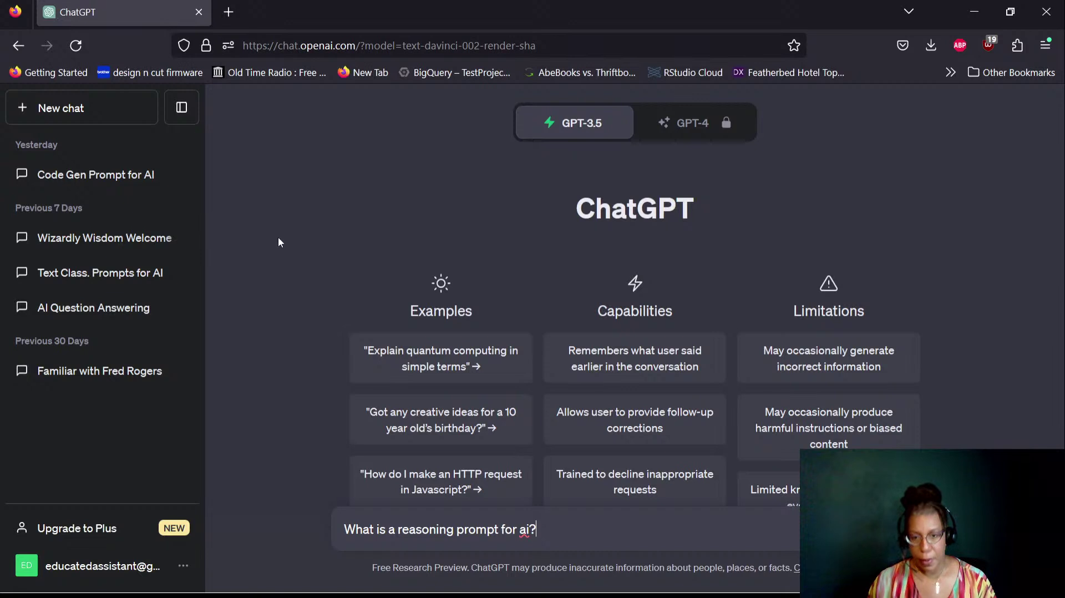
pyautogui.press('Return')
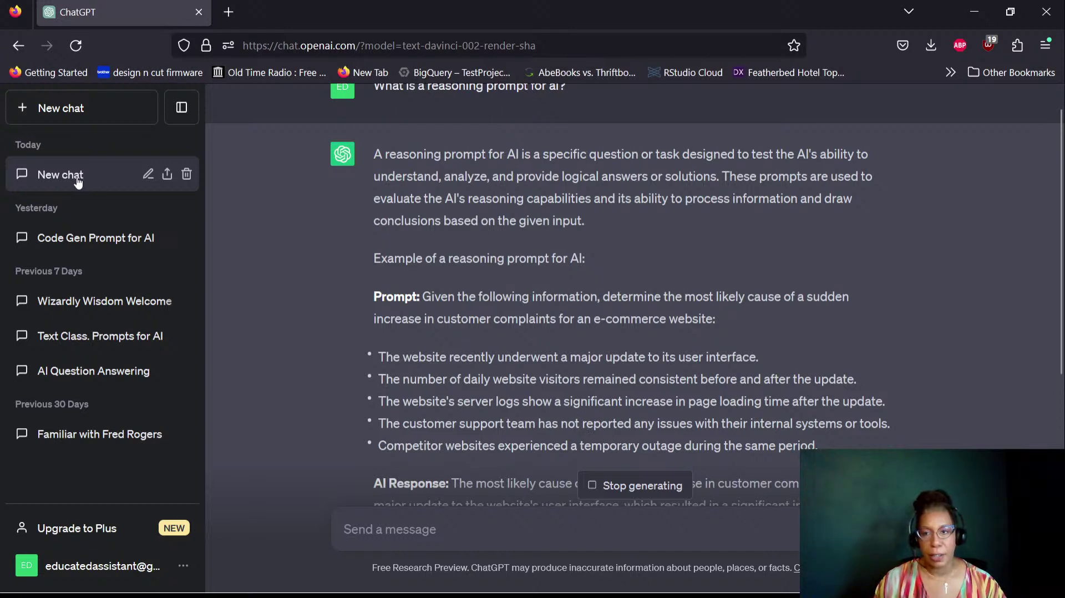
# Step: Copy the share link to the reasoning prompt chat, switch to the other window, and return to ChatGPT
pyautogui.click(167, 176)
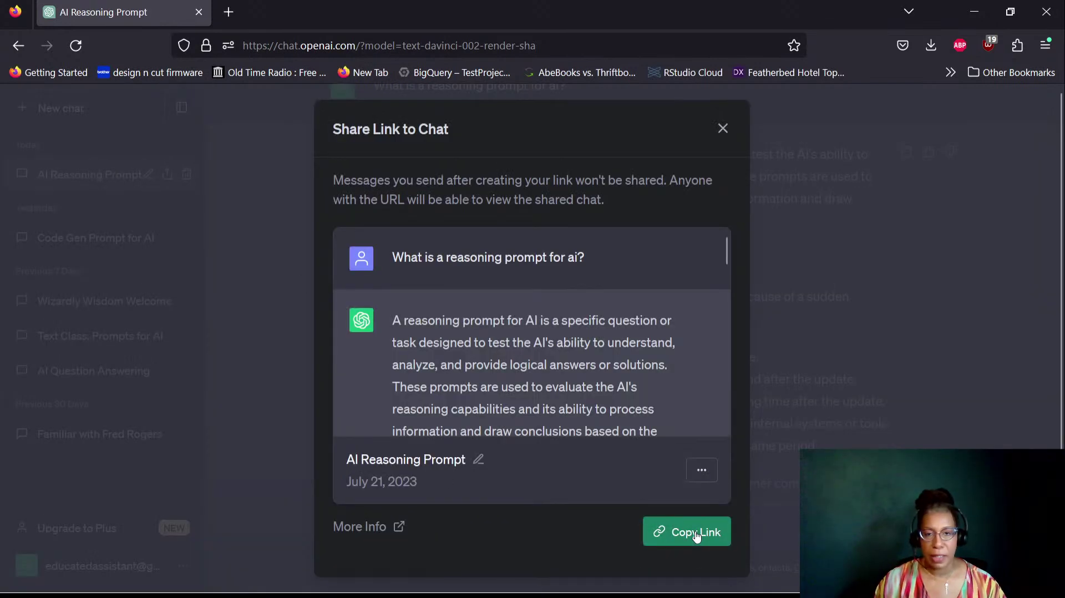
pyautogui.click(696, 533)
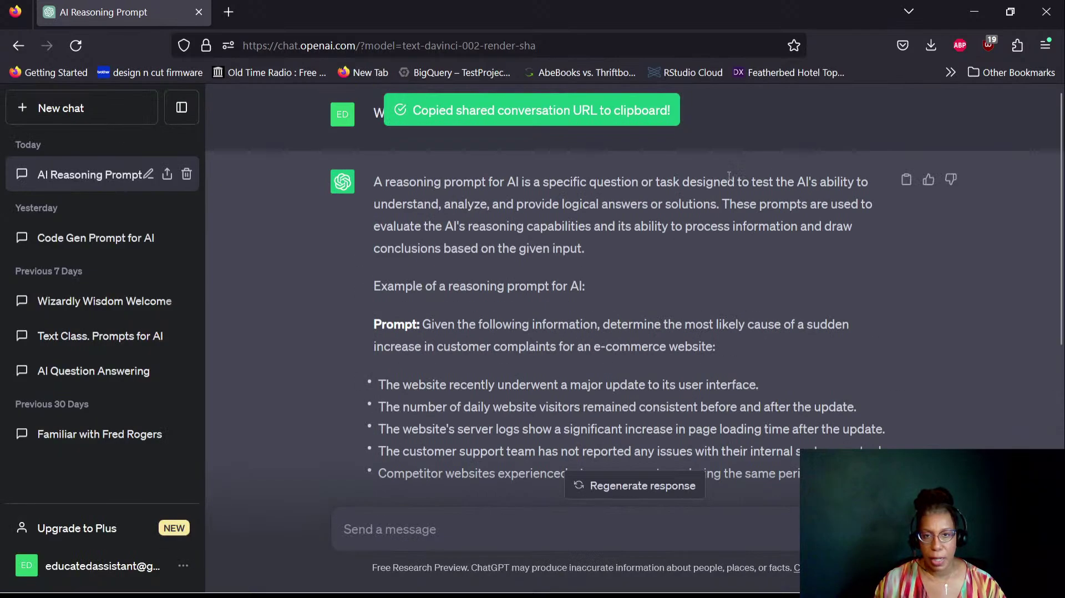
pyautogui.hotkey('alt', 'Tab')
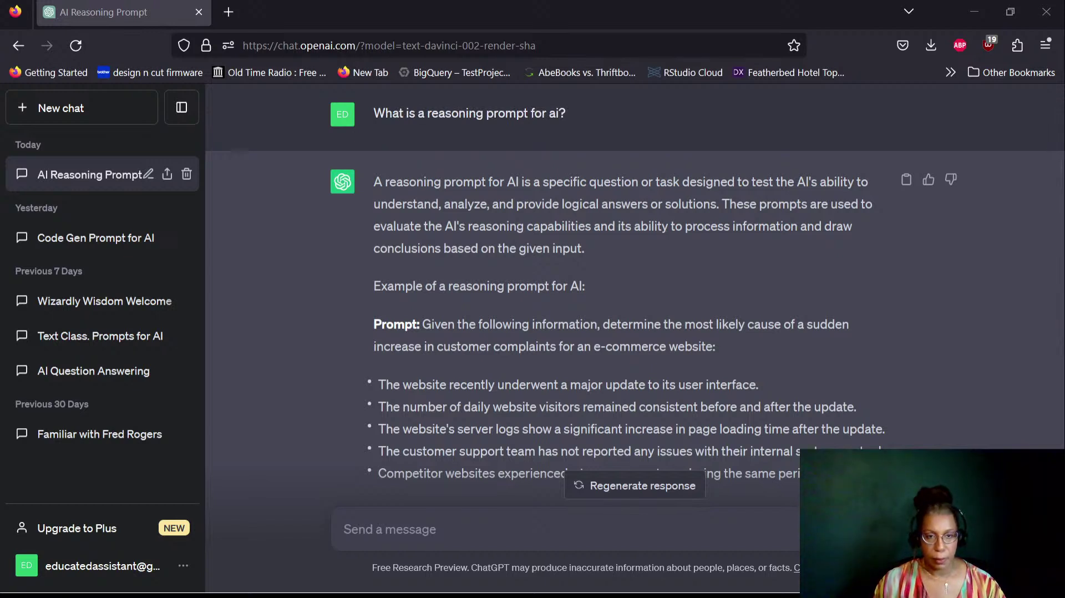
pyautogui.click(275, 334)
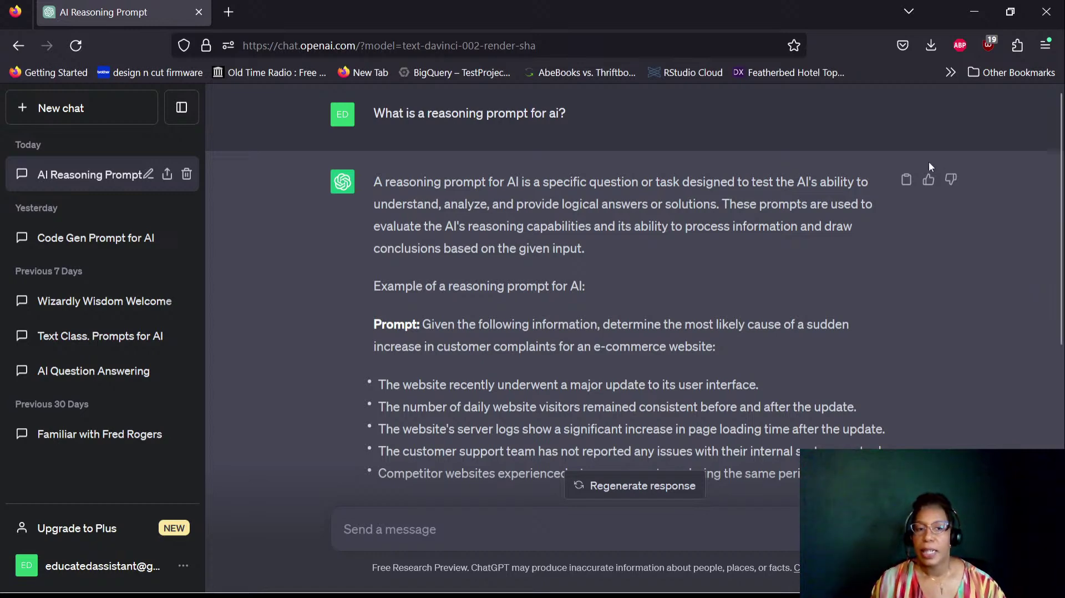
# Step: Review the example reasoning prompt and its AI response, and draft the message "Are you familiar with UGC for pets?"
pyautogui.scroll(-3, 1037, 293)
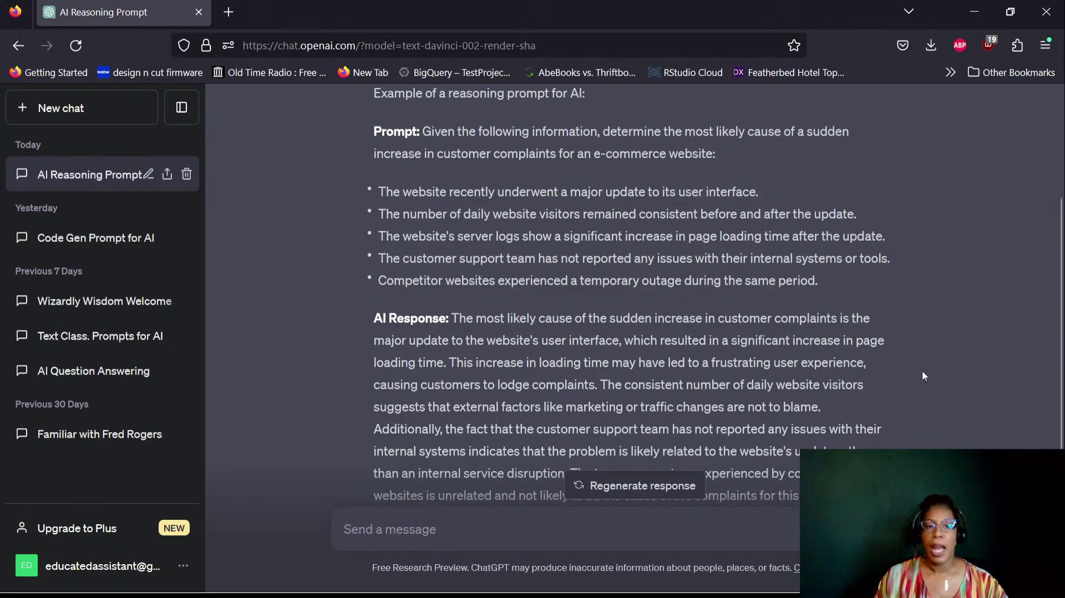
pyautogui.scroll(-3, 938, 333)
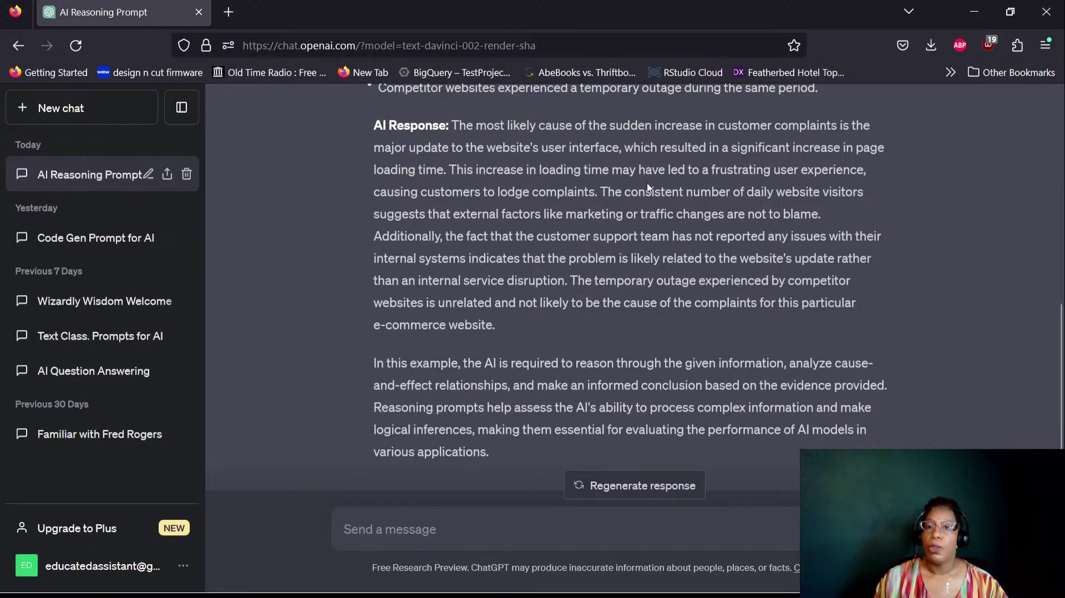
pyautogui.scroll(4, 647, 182)
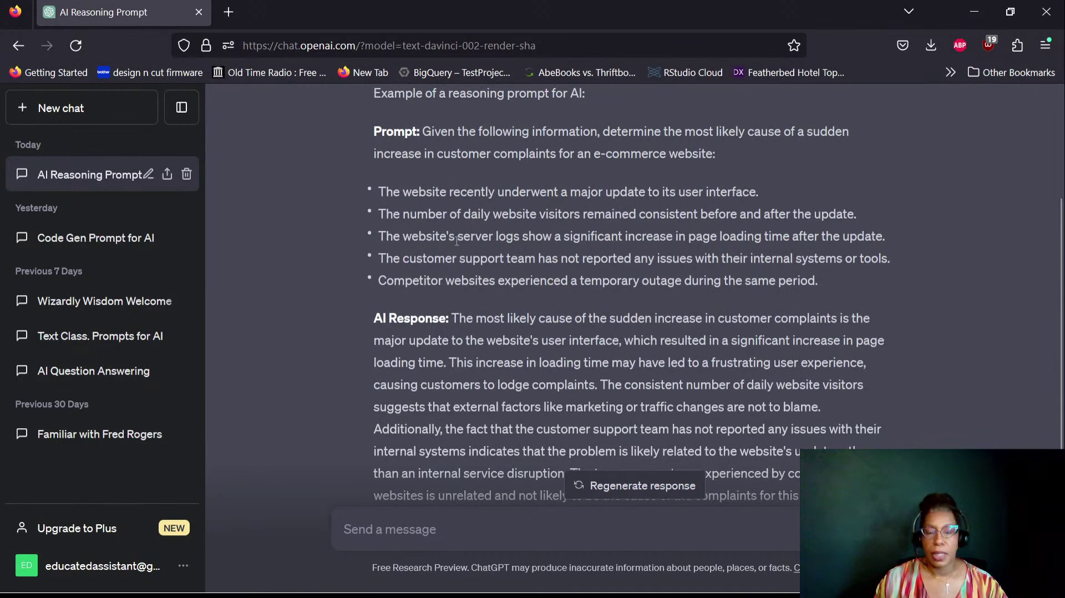
pyautogui.scroll(-3, 966, 283)
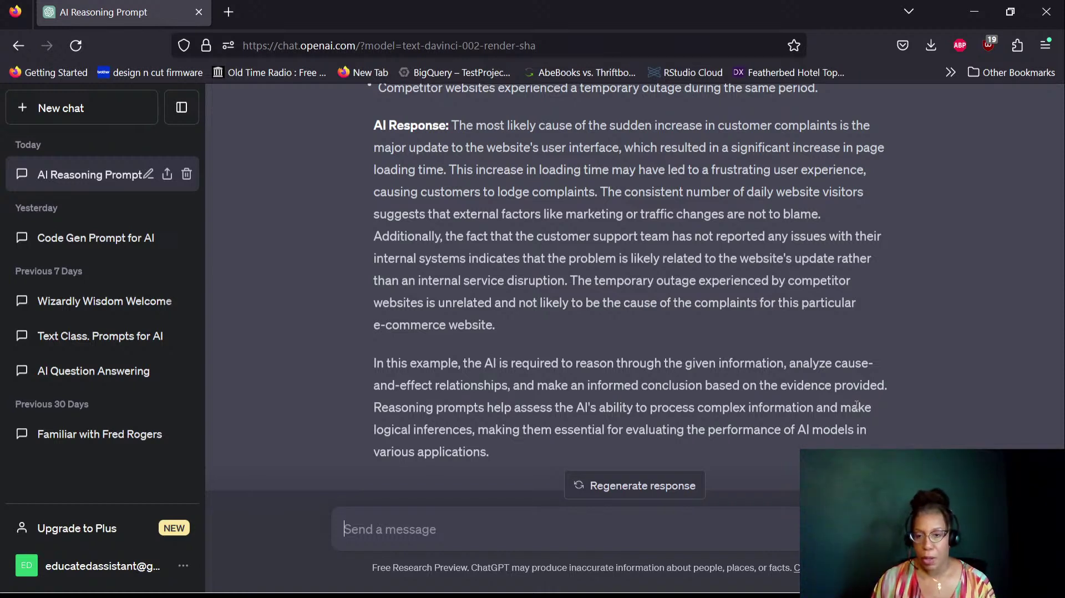
pyautogui.write('Are you familiare')
pyautogui.press('BackSpace')
pyautogui.press('BackSpace')
pyautogui.write('with UGC for pets?')
# Step: Replace the question's opening words with "What is" and send "What is UGC for pets?"
pyautogui.hotkey('ctrl', 'shift', 'Right')
pyautogui.hotkey('ctrl', 'shift', 'Right')
pyautogui.hotkey('ctrl', 'shift', 'Right')
pyautogui.hotkey('ctrl', 'shift', 'Right')
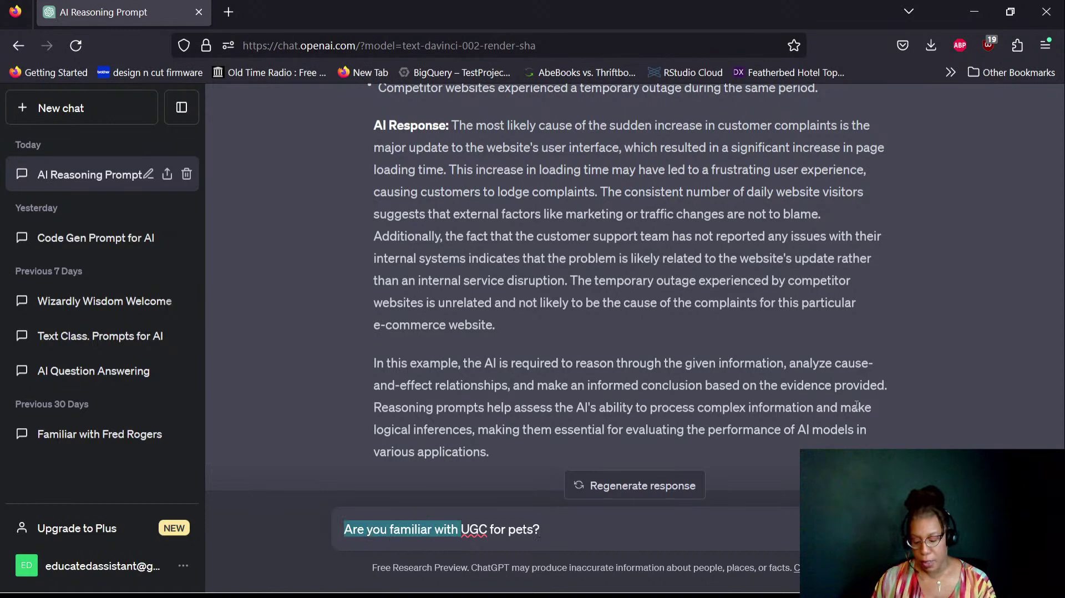
pyautogui.write('What is')
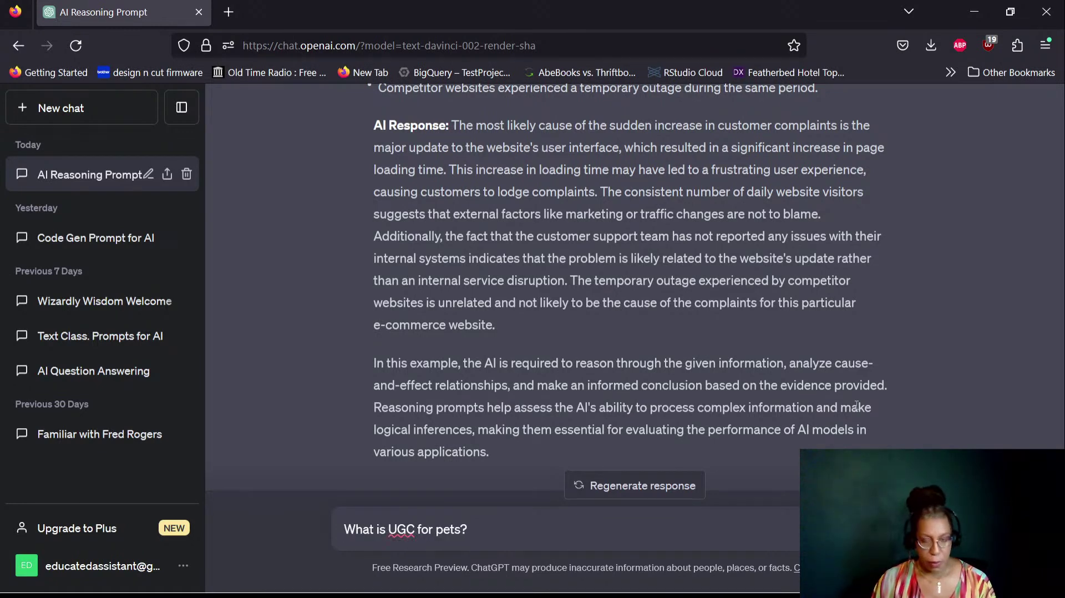
pyautogui.press('Return')
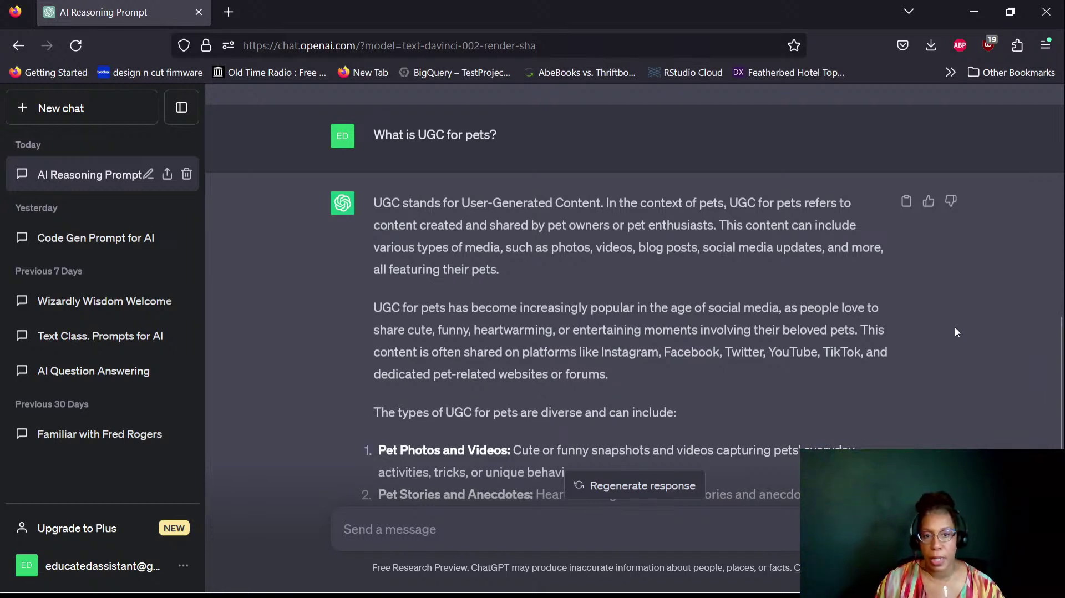
# Step: Read the UGC answer and start a message: "There has been an increase in social media usage. There has also been an increase" ... "online."
pyautogui.scroll(-3, 948, 321)
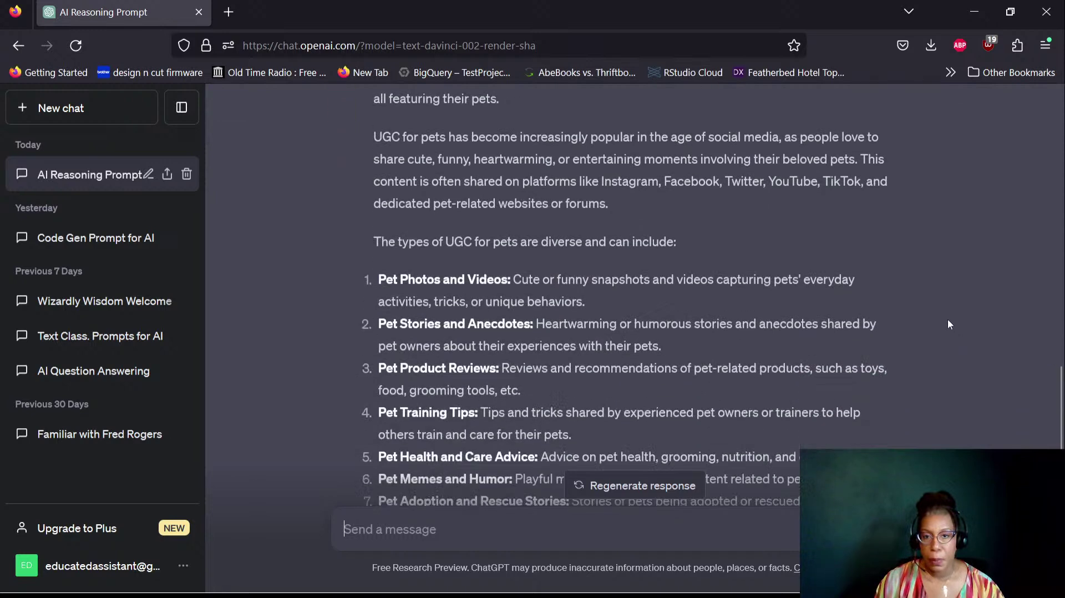
pyautogui.scroll(-2, 949, 324)
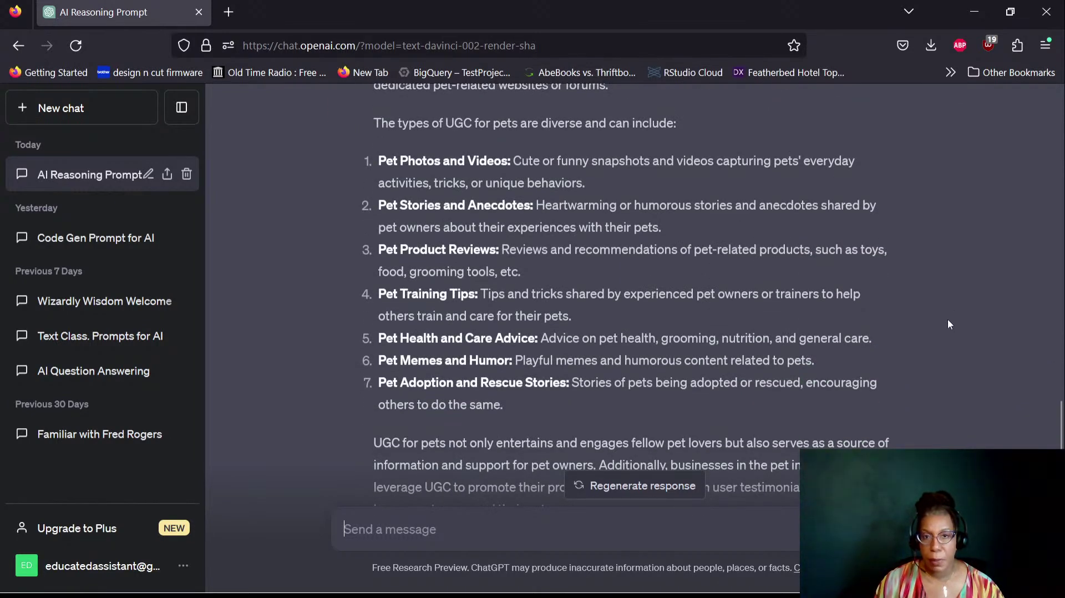
pyautogui.scroll(-3, 947, 321)
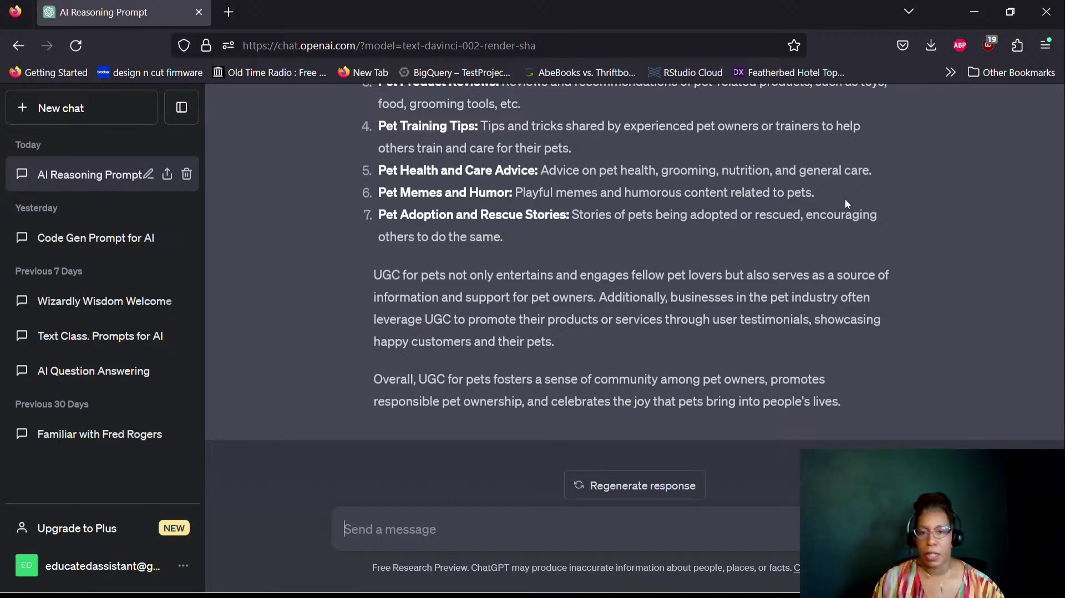
pyautogui.scroll(10, 845, 201)
pyautogui.scroll(8, 845, 202)
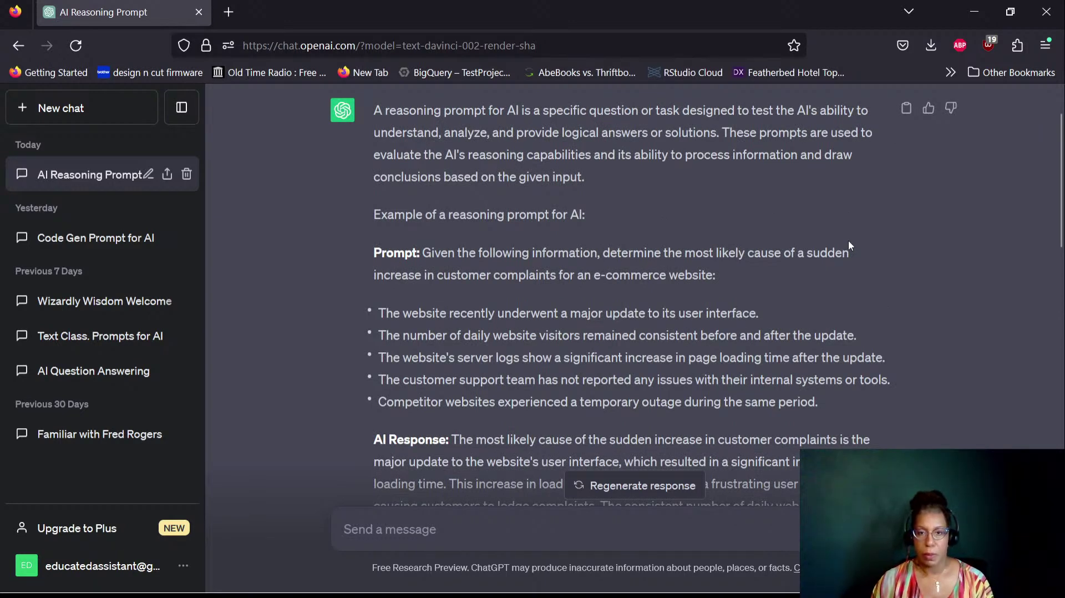
pyautogui.write('There has been an increase in social media usage. There has also been an increas')
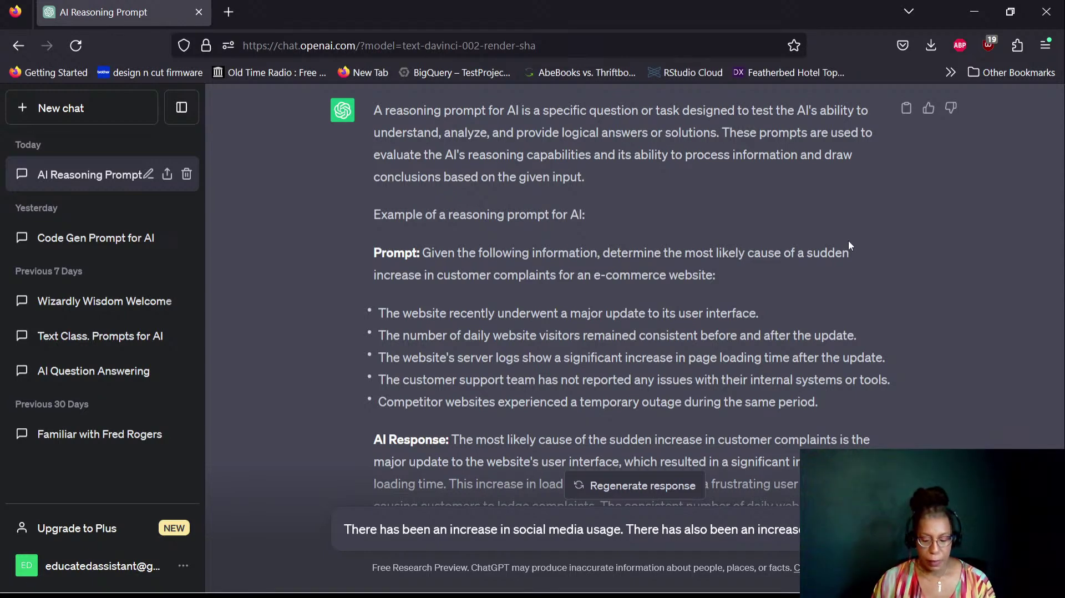
pyautogui.write('online. There')
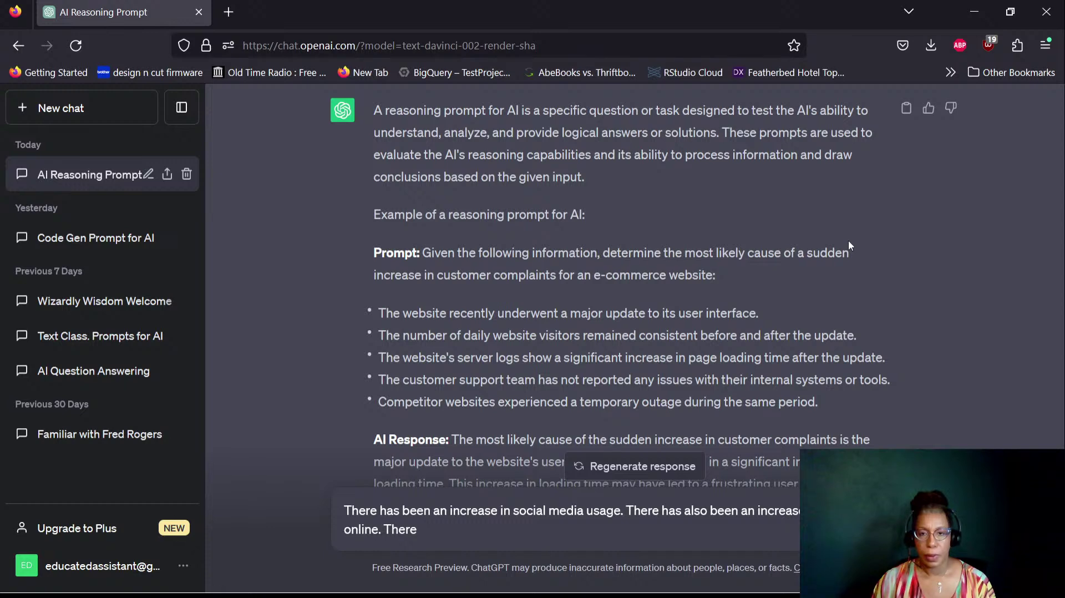
# Step: Continue the message with "The more social media is used, the more consumers prefer"
pyautogui.press('BackSpace')
pyautogui.press('BackSpace')
pyautogui.write('more ')
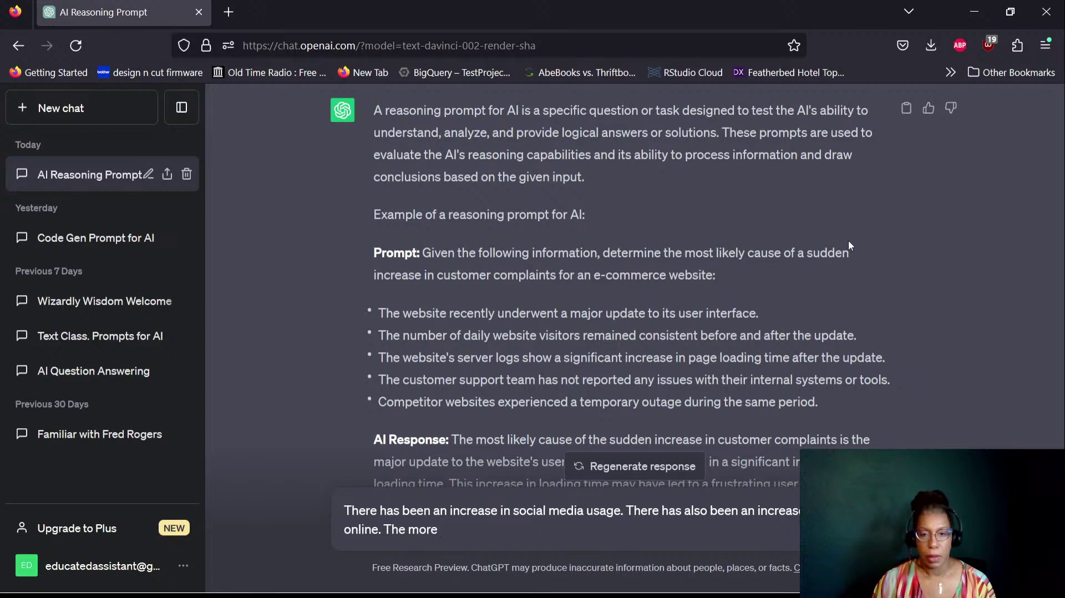
pyautogui.write('social media is used, the more ')
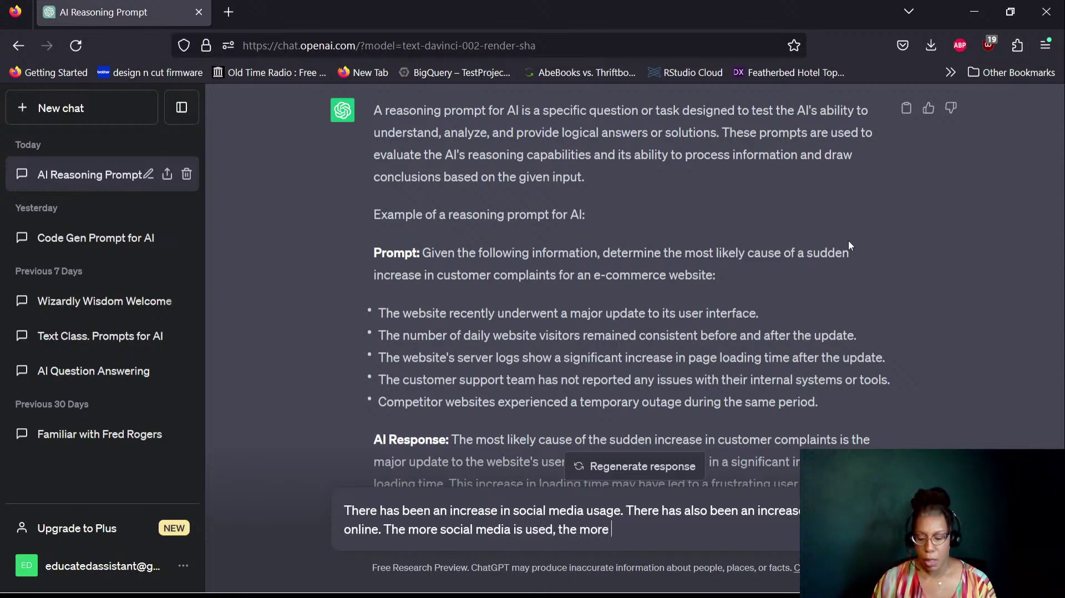
pyautogui.write('consumere')
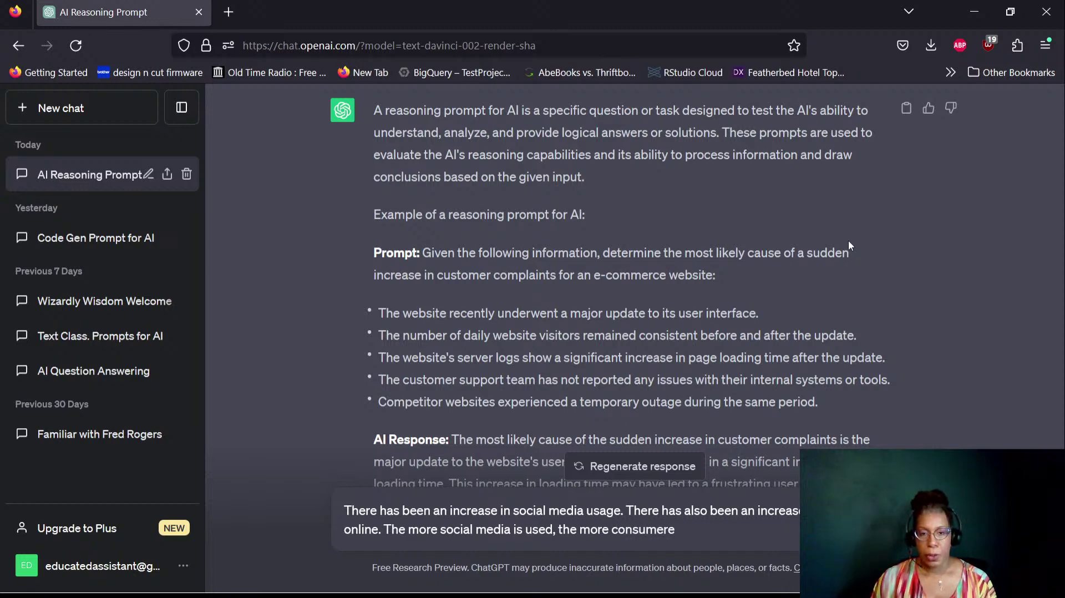
pyautogui.press('BackSpace')
pyautogui.write('spre')
pyautogui.press('BackSpace')
pyautogui.press('BackSpace')
pyautogui.press('BackSpace')
pyautogui.write('prefer')
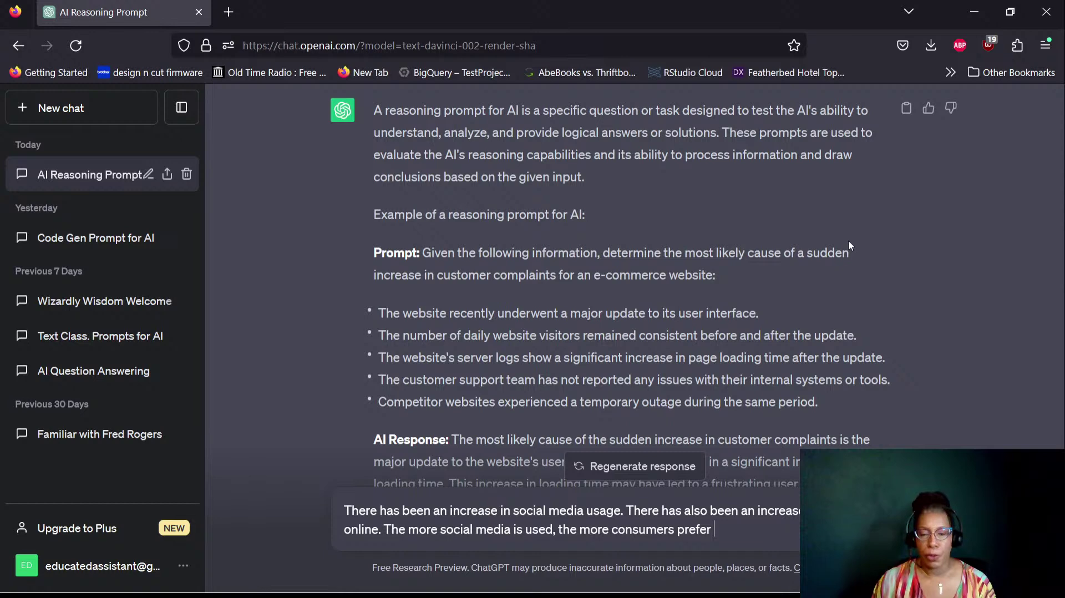
# Step: Complete the message with "influencer-type information, how can someone make money with UGC for pets?" and send it
pyautogui.write('influencer-')
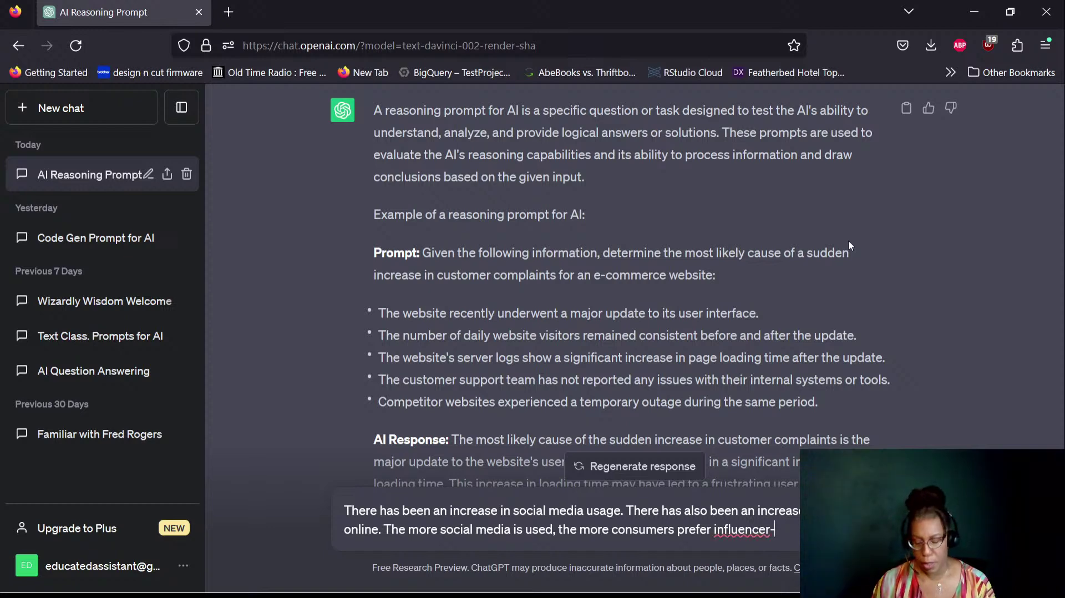
pyautogui.write('type')
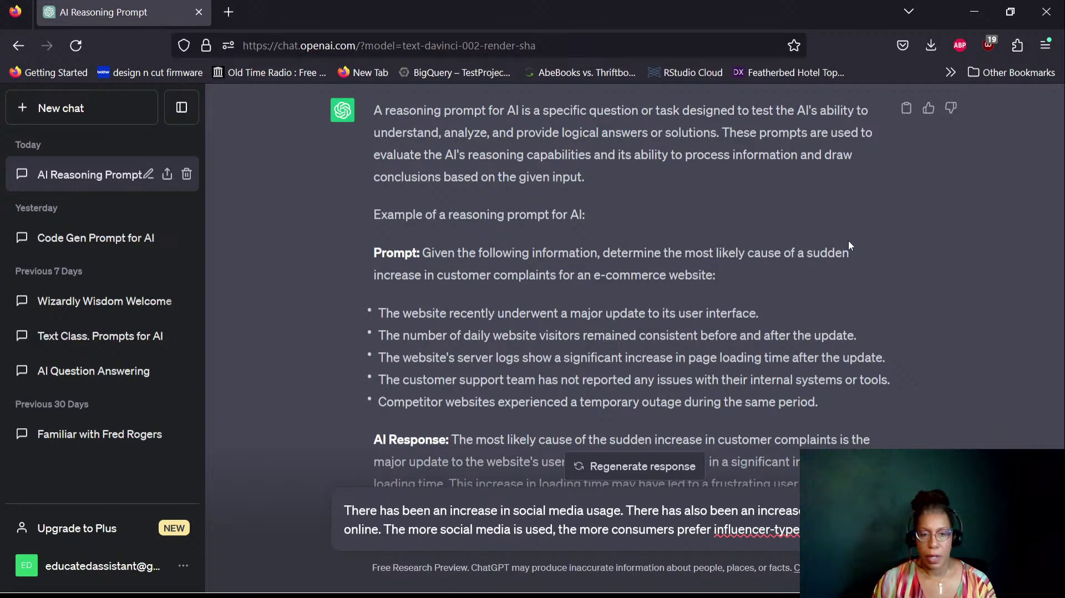
pyautogui.write('information')
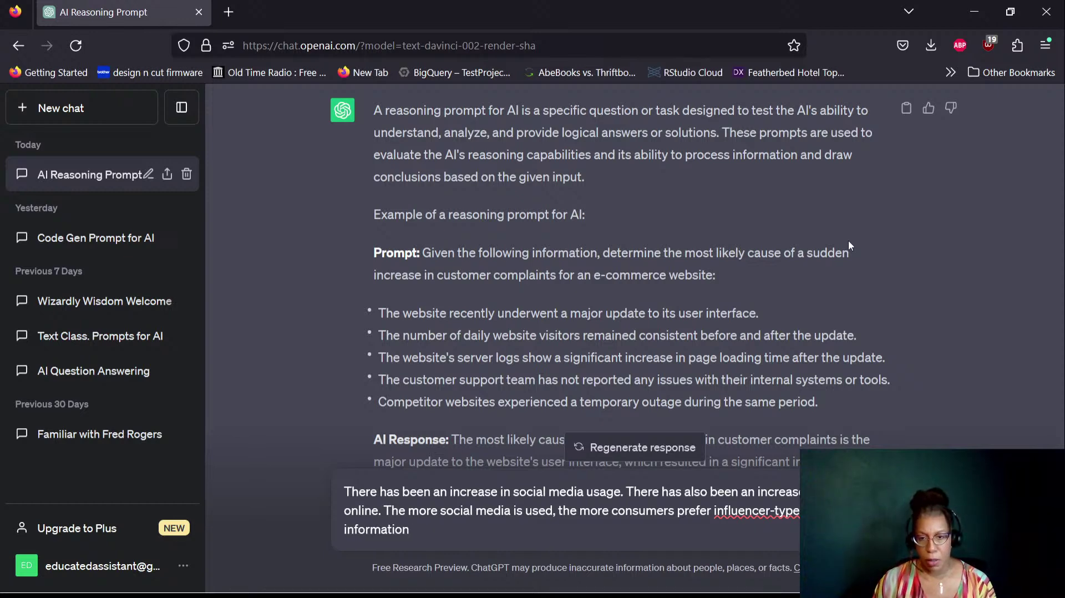
pyautogui.write(', ho')
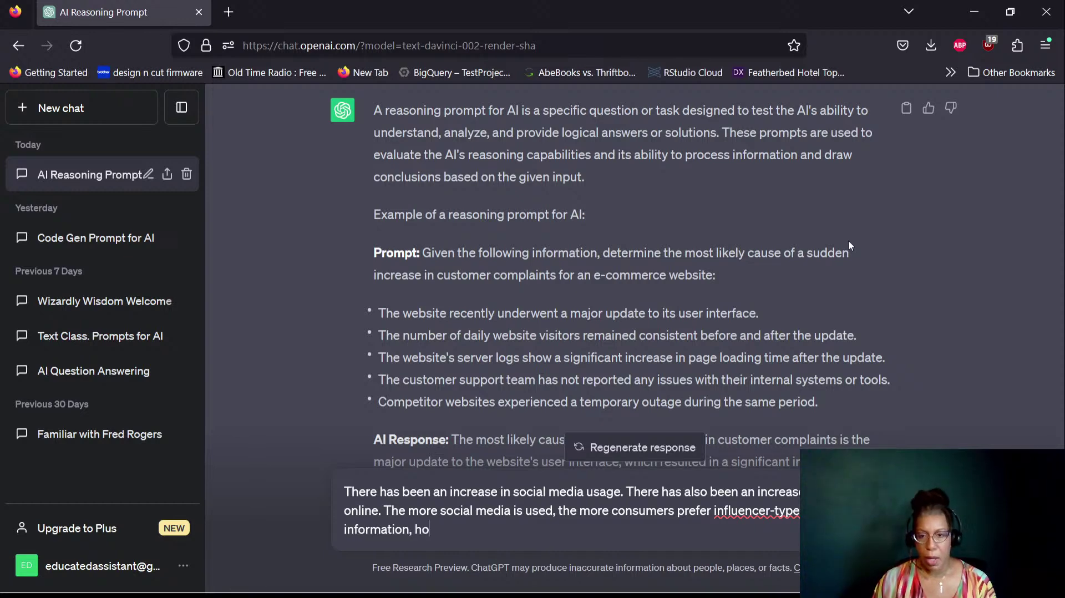
pyautogui.write('w can someone')
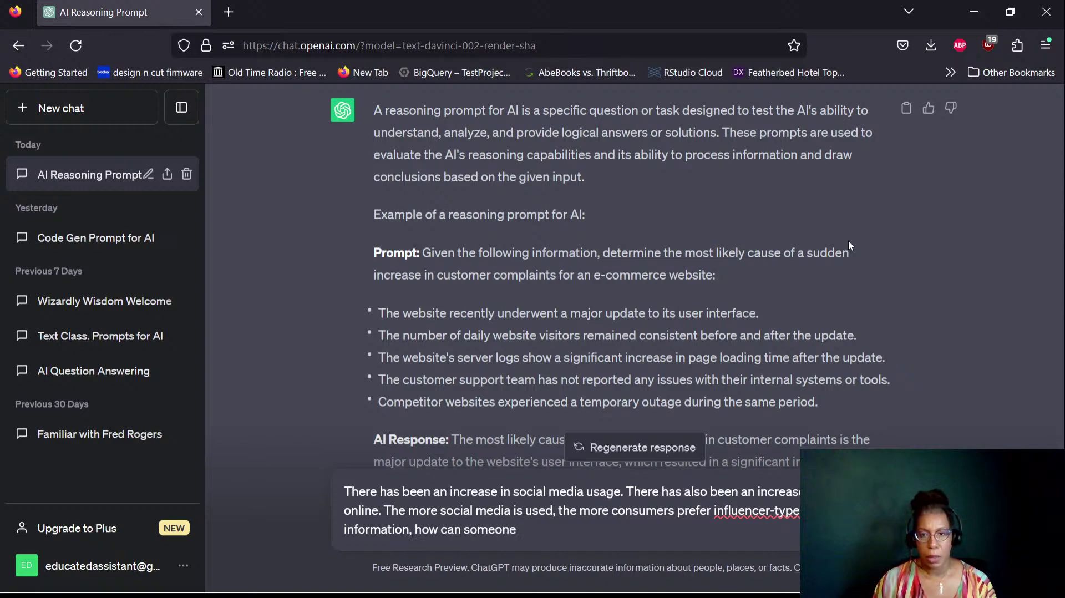
pyautogui.write(' make money ')
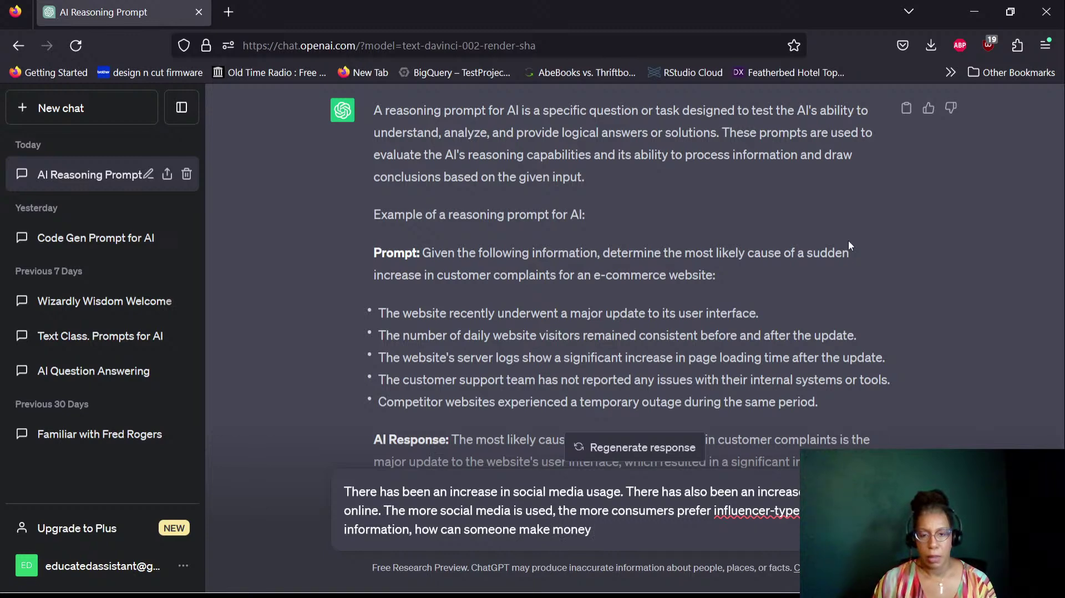
pyautogui.write('with UG')
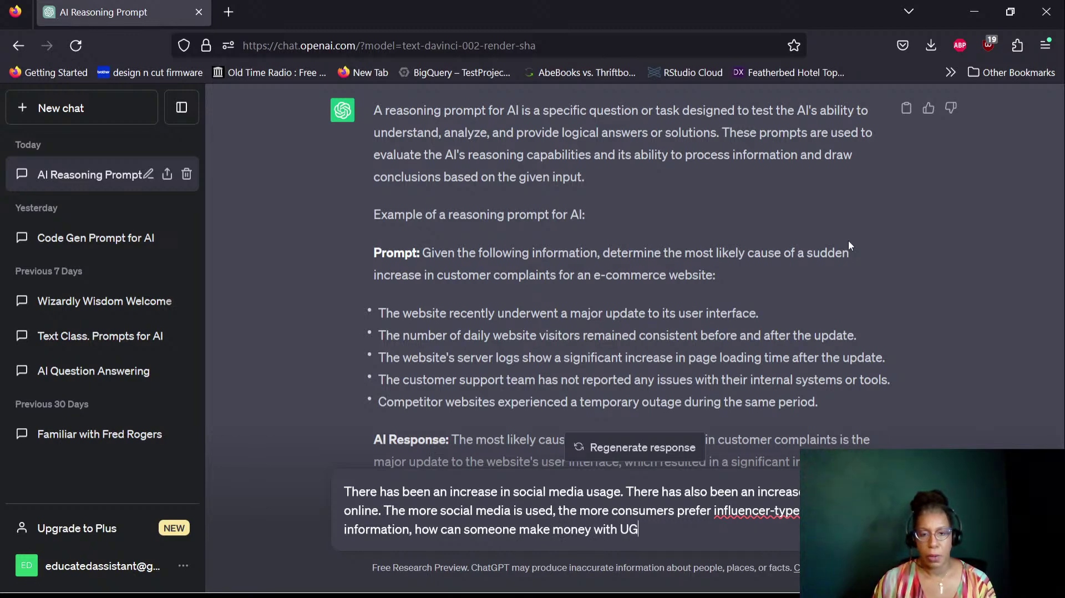
pyautogui.write('C for pets?')
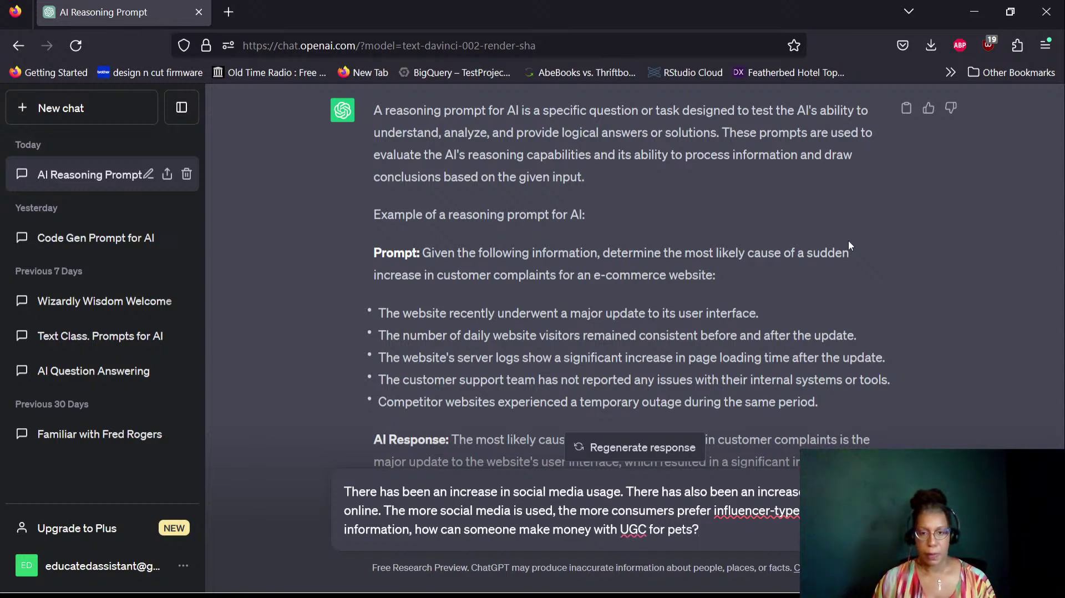
pyautogui.press('Return')
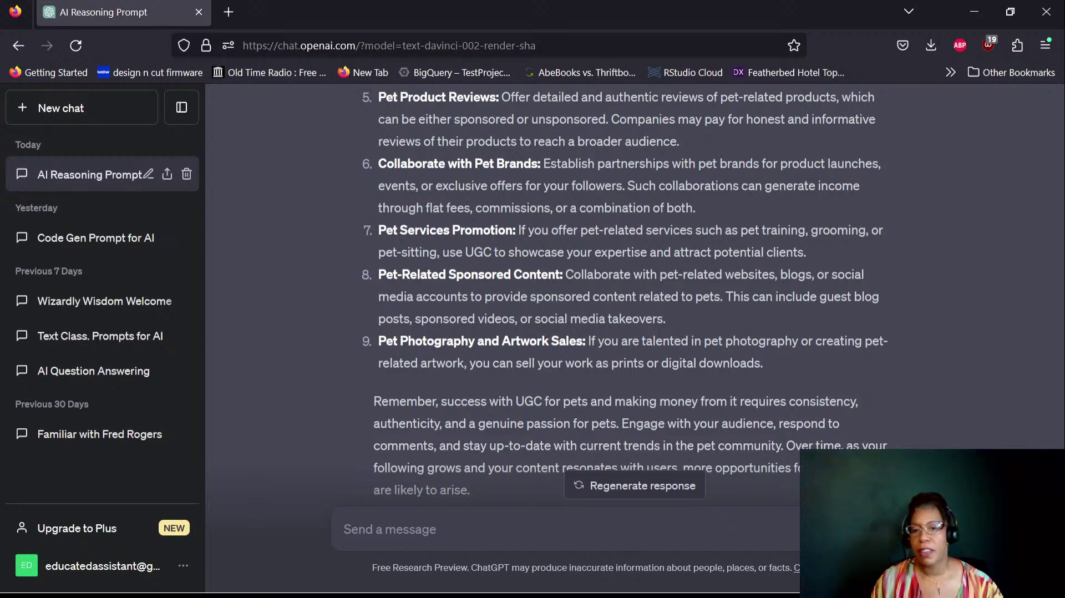
# Step: Start a follow-up message: "This is good, please revise the above response to include 10"
pyautogui.click(651, 533)
pyautogui.write('This is good, please')
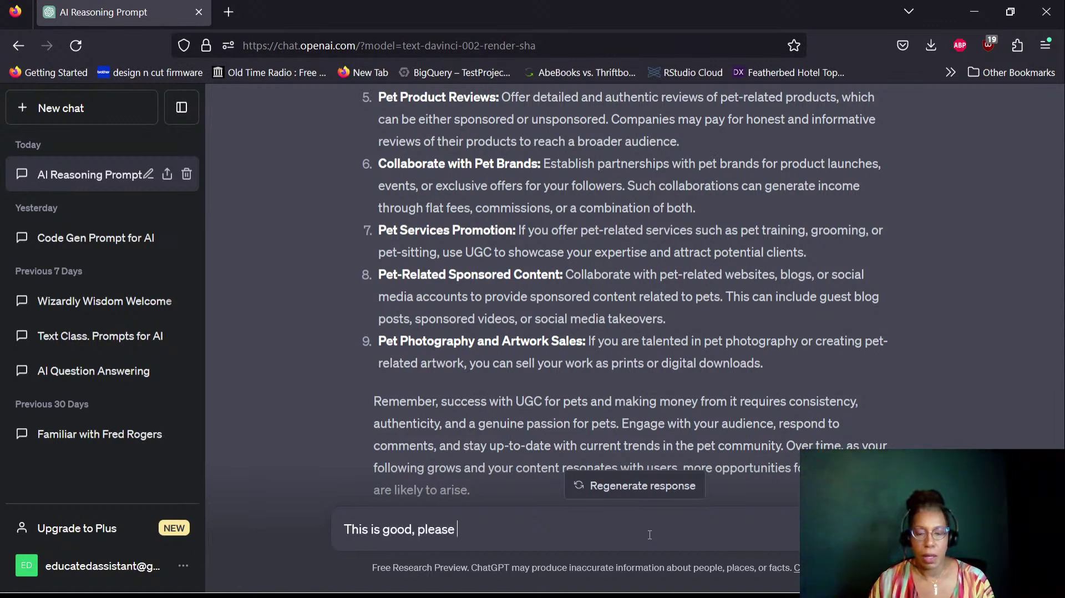
pyautogui.write(' revise the abvoe')
pyautogui.press('BackSpace')
pyautogui.press('BackSpace')
pyautogui.press('BackSpace')
pyautogui.press('BackSpace')
pyautogui.write('over')
pyautogui.press('BackSpace')
pyautogui.write('response to incl')
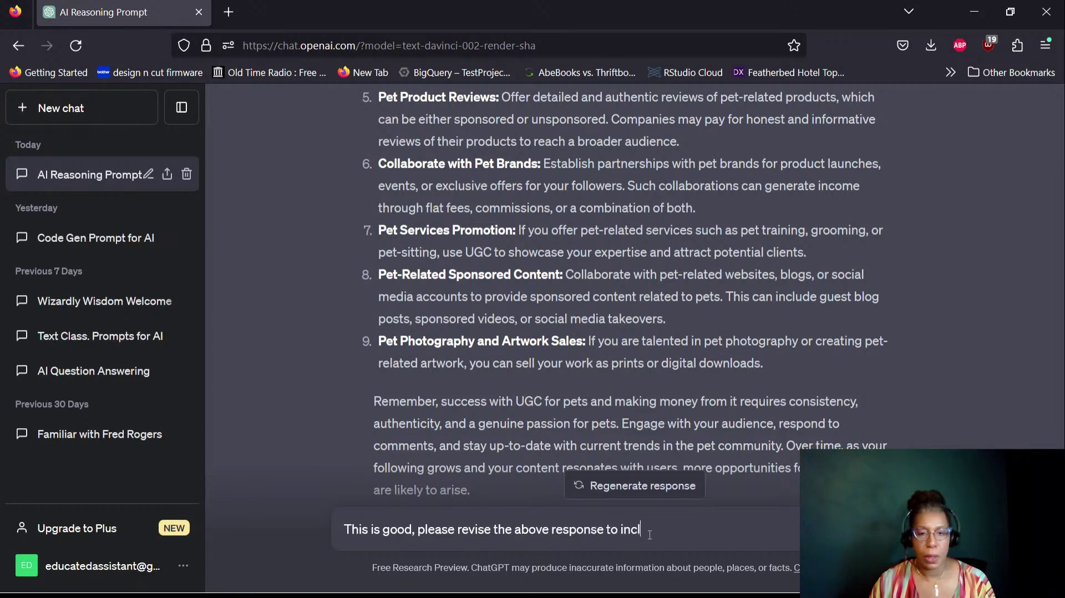
pyautogui.write('ude 10 e')
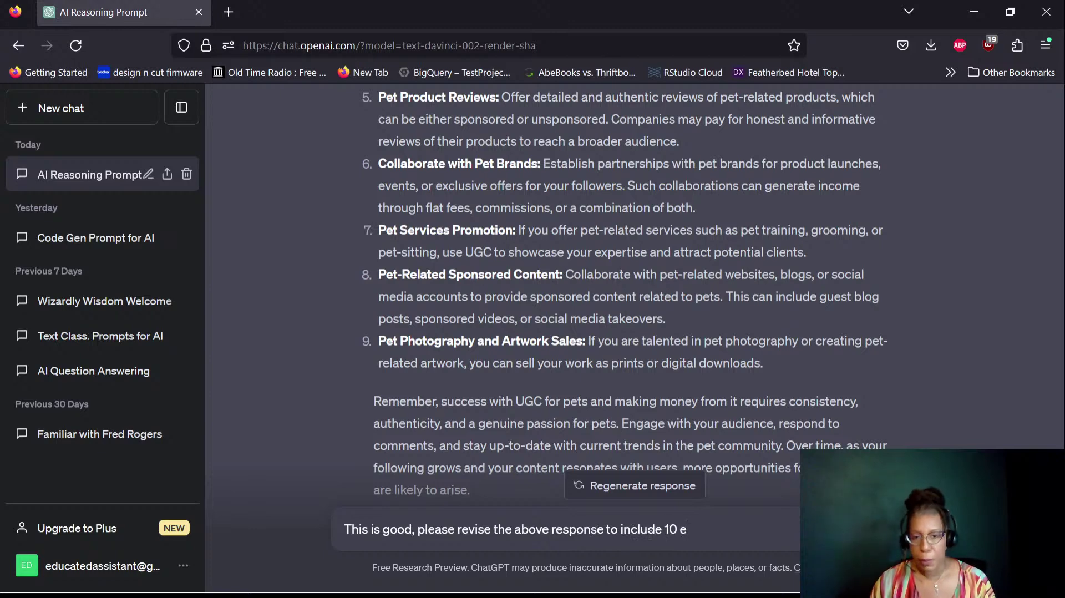
# Step: End the follow-up request with the word "examples." and send it
pyautogui.write('xplanat')
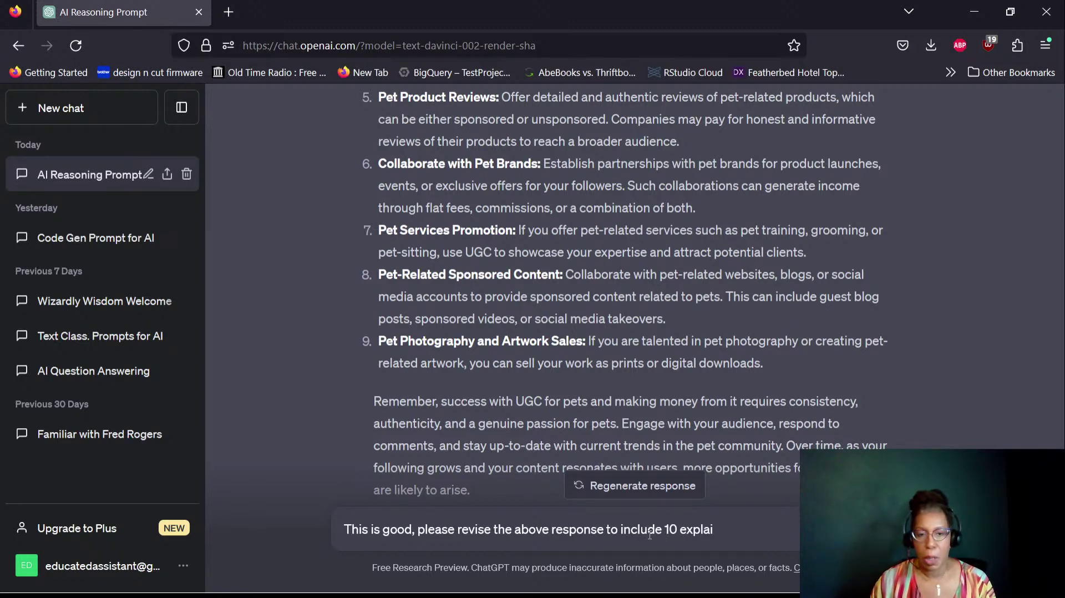
pyautogui.write('ion')
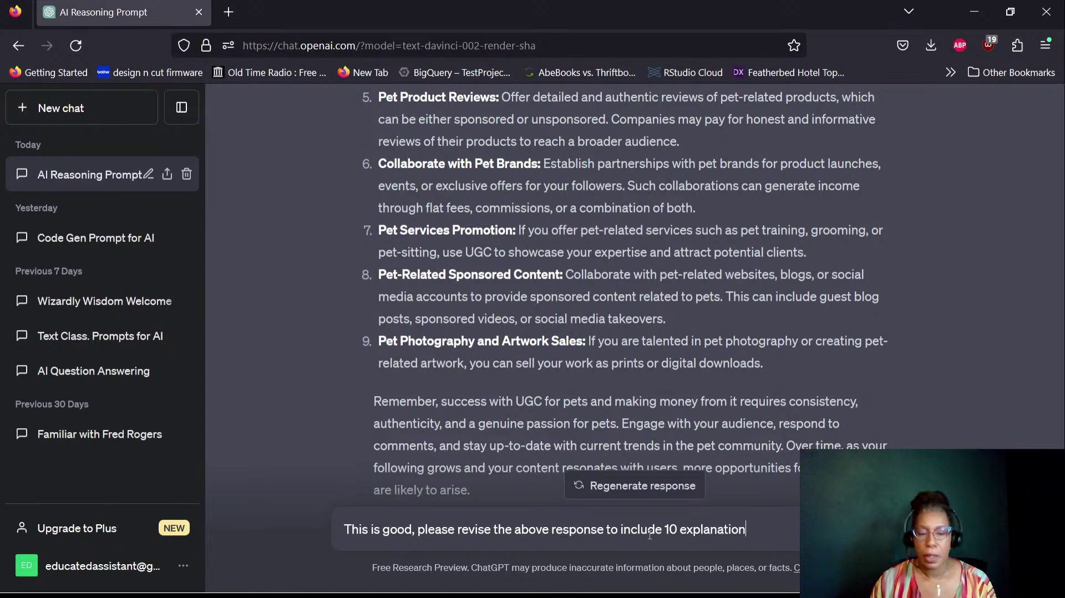
pyautogui.press('BackSpace')
pyautogui.press('BackSpace')
pyautogui.press('BackSpace')
pyautogui.press('BackSpace')
pyautogui.press('BackSpace')
pyautogui.press('BackSpace')
pyautogui.press('BackSpace')
pyautogui.press('BackSpace')
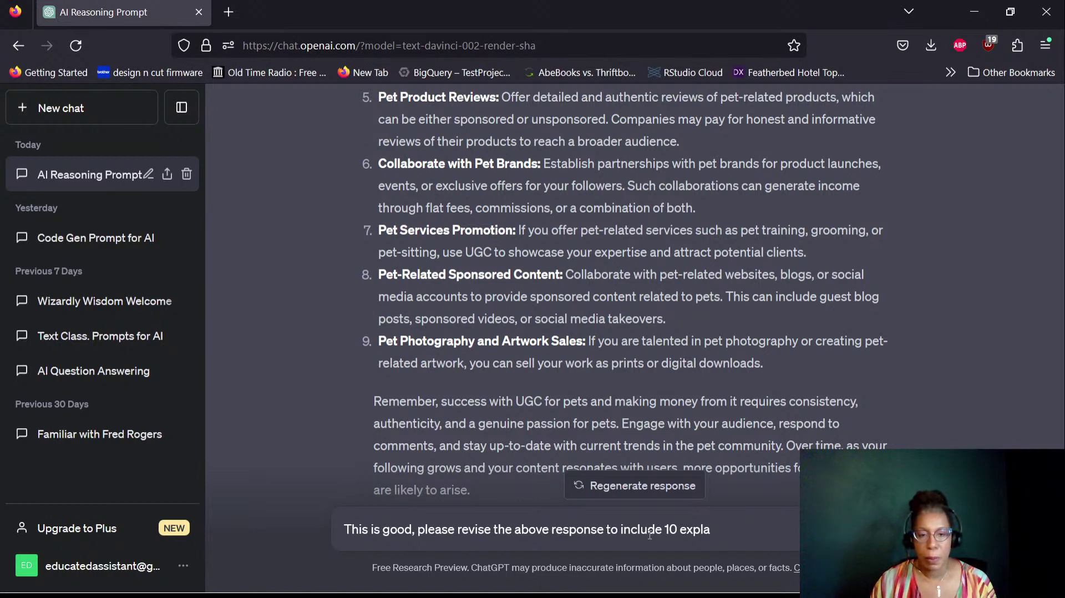
pyautogui.press('BackSpace')
pyautogui.write('amp')
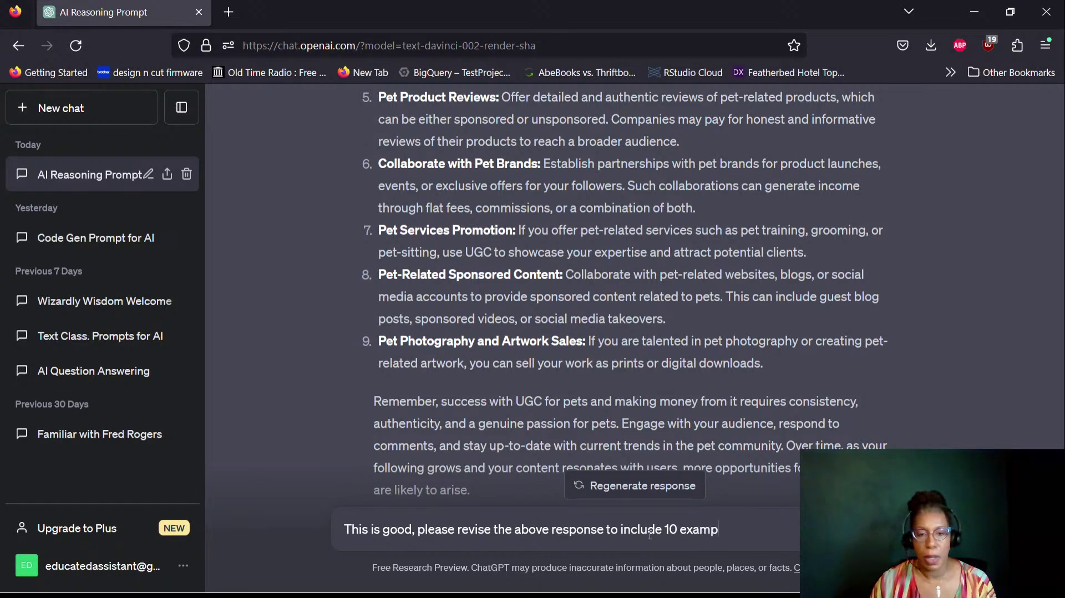
pyautogui.write('les.')
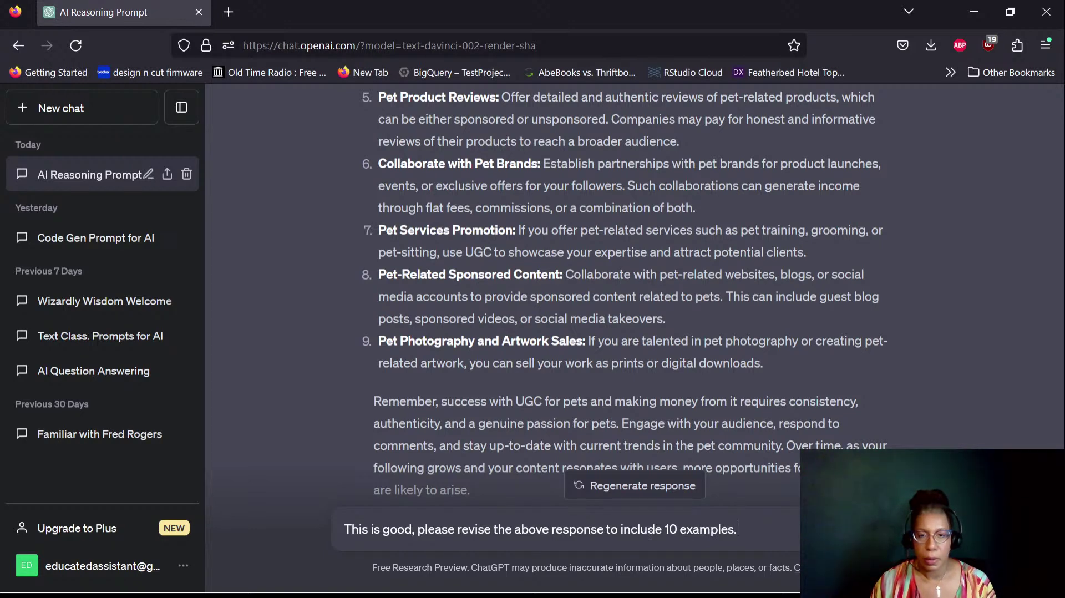
pyautogui.press('Return')
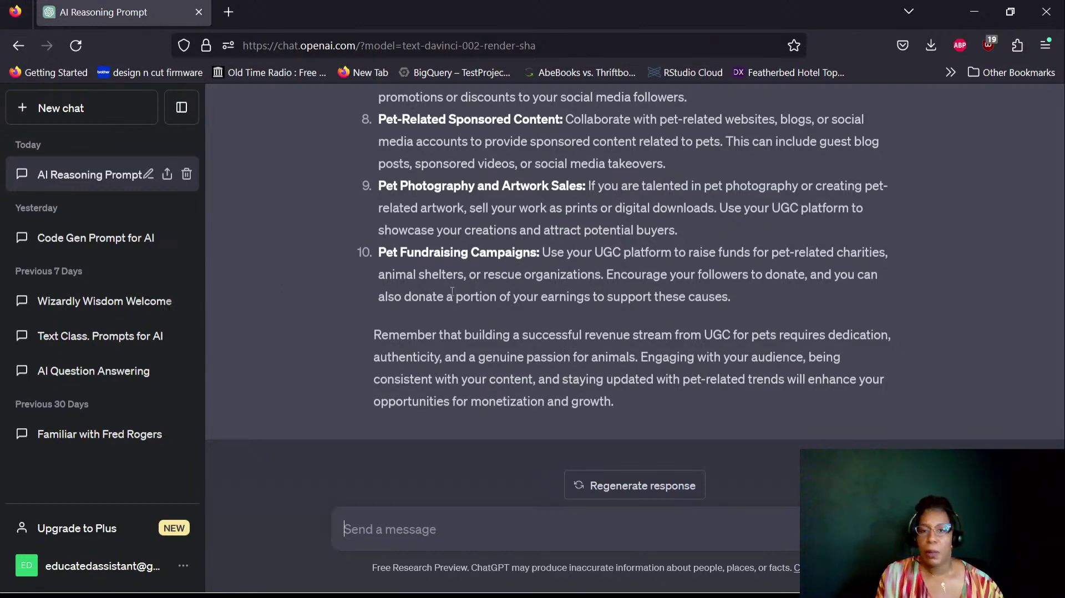
# Step: Read through the revised list of ways to make money with UGC for pets, from the first example to the closing remark
pyautogui.scroll(3, 695, 357)
pyautogui.scroll(6, 695, 357)
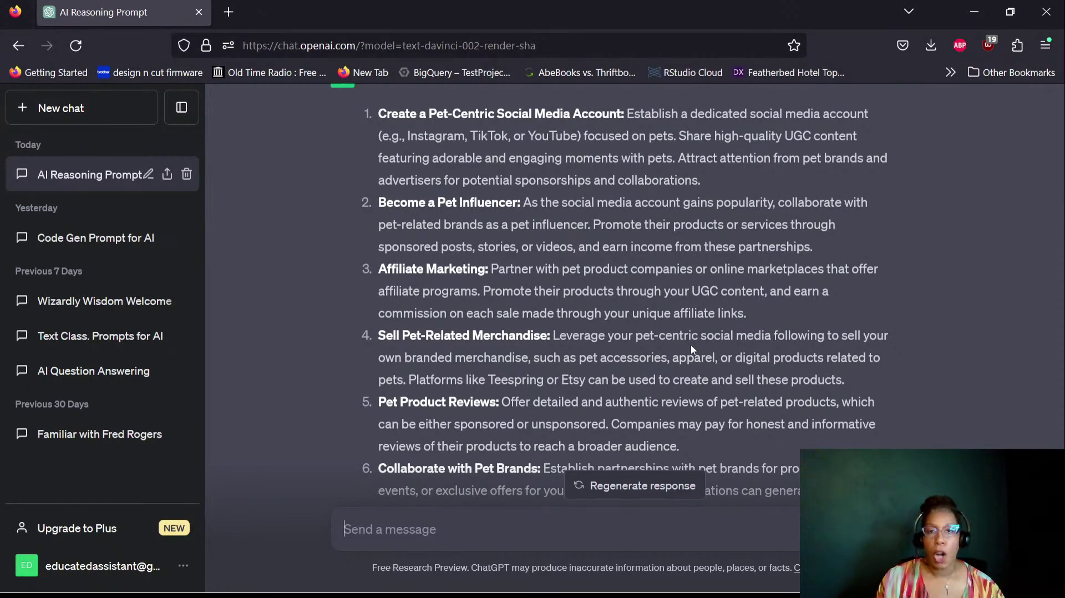
pyautogui.scroll(2, 690, 344)
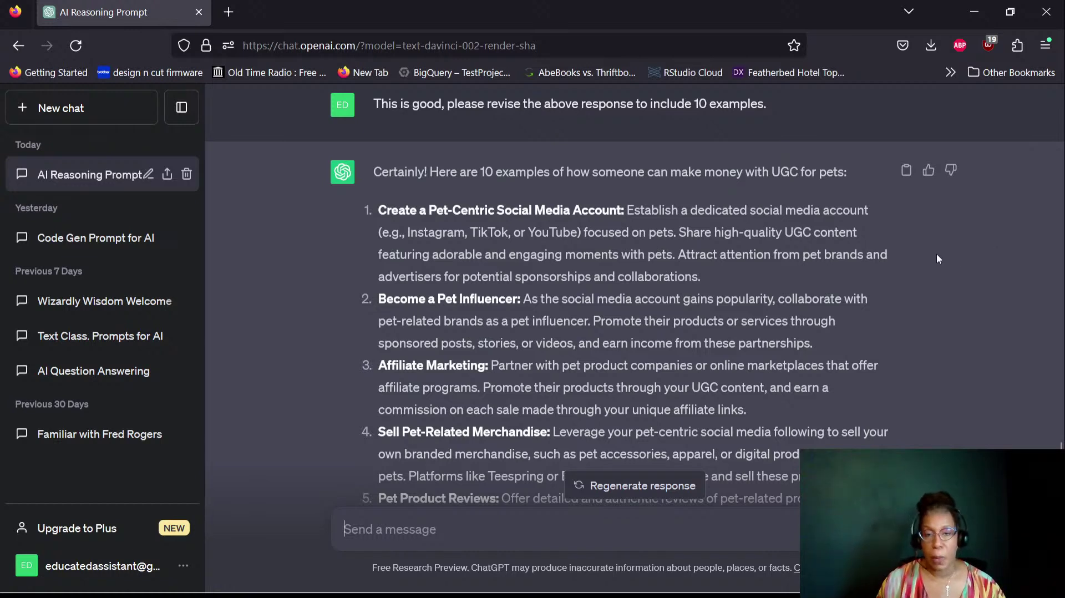
pyautogui.scroll(-2, 930, 254)
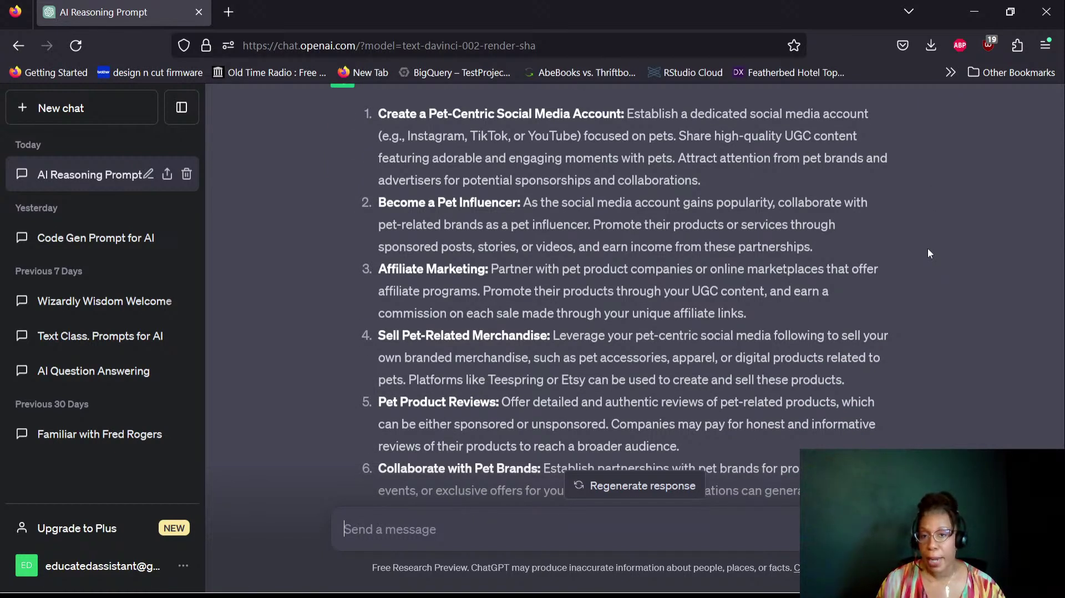
pyautogui.scroll(-2, 930, 254)
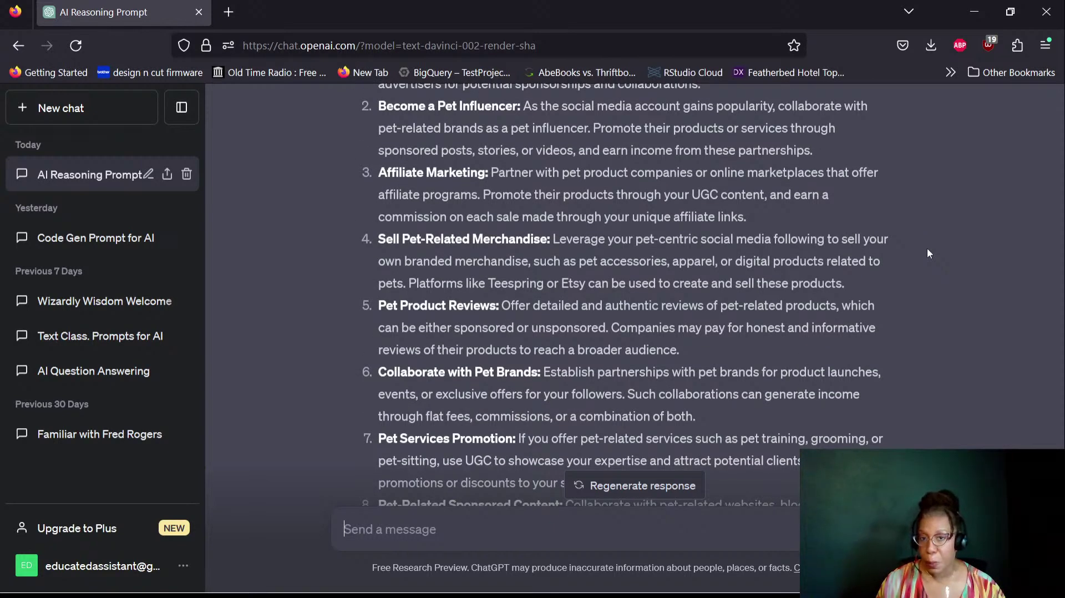
pyautogui.scroll(-2, 928, 253)
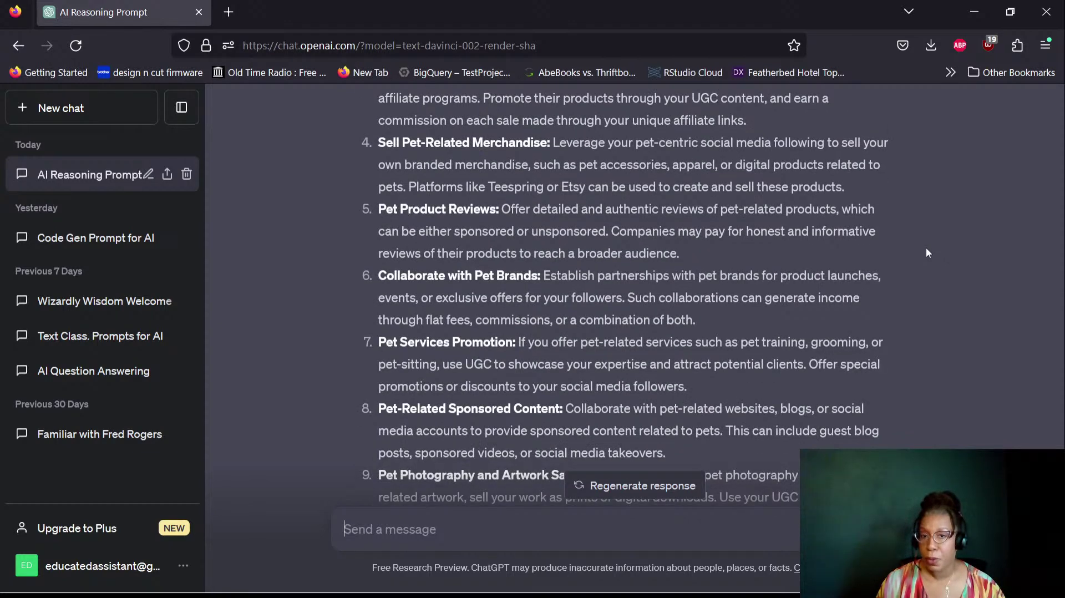
pyautogui.scroll(-4, 927, 253)
pyautogui.scroll(2, 926, 253)
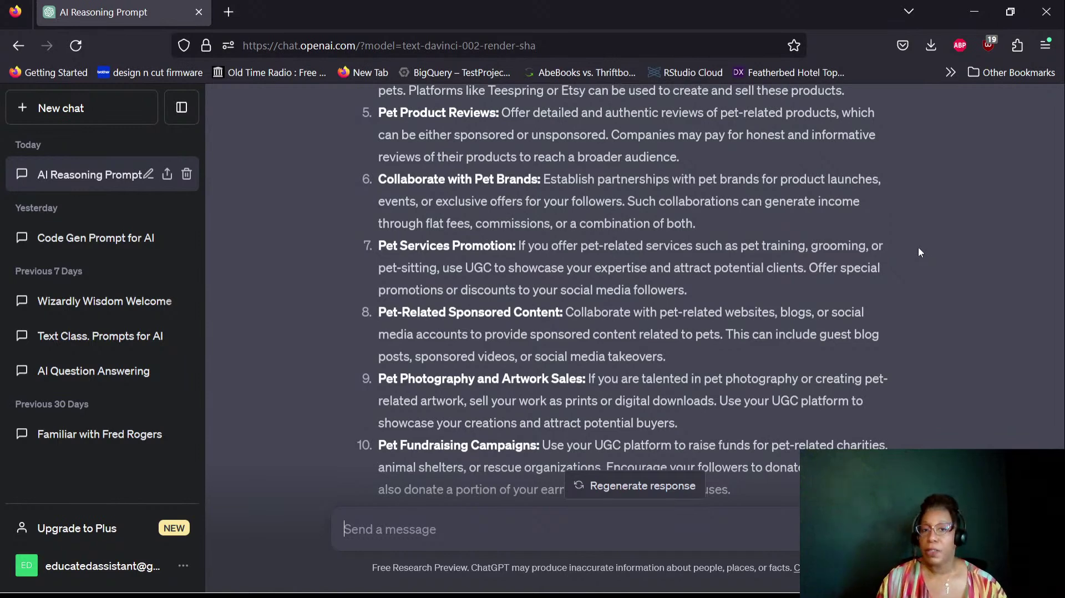
pyautogui.scroll(-3, 919, 251)
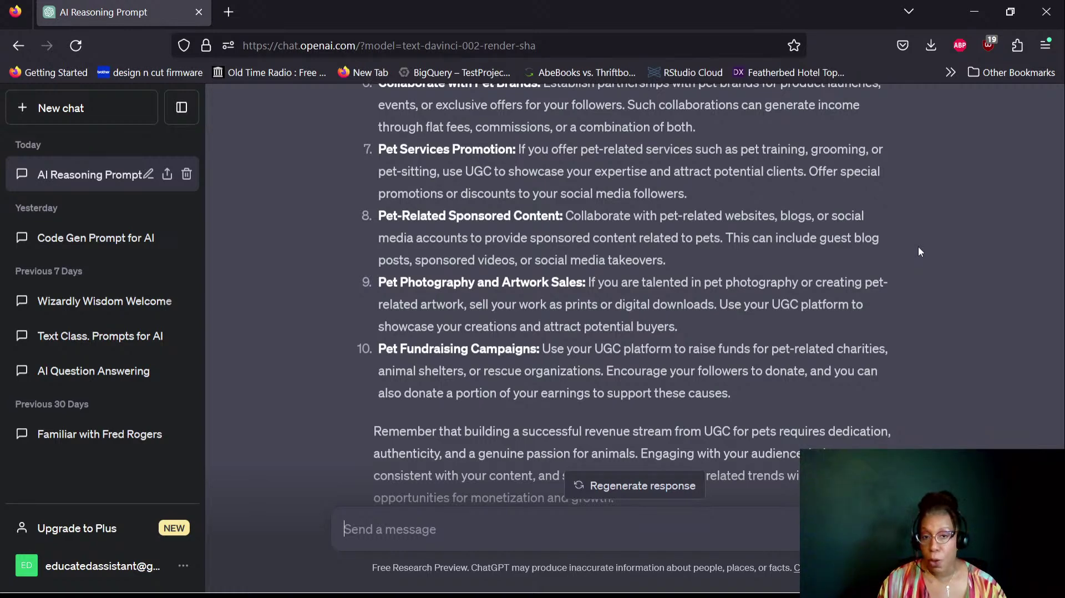
pyautogui.scroll(-2, 919, 252)
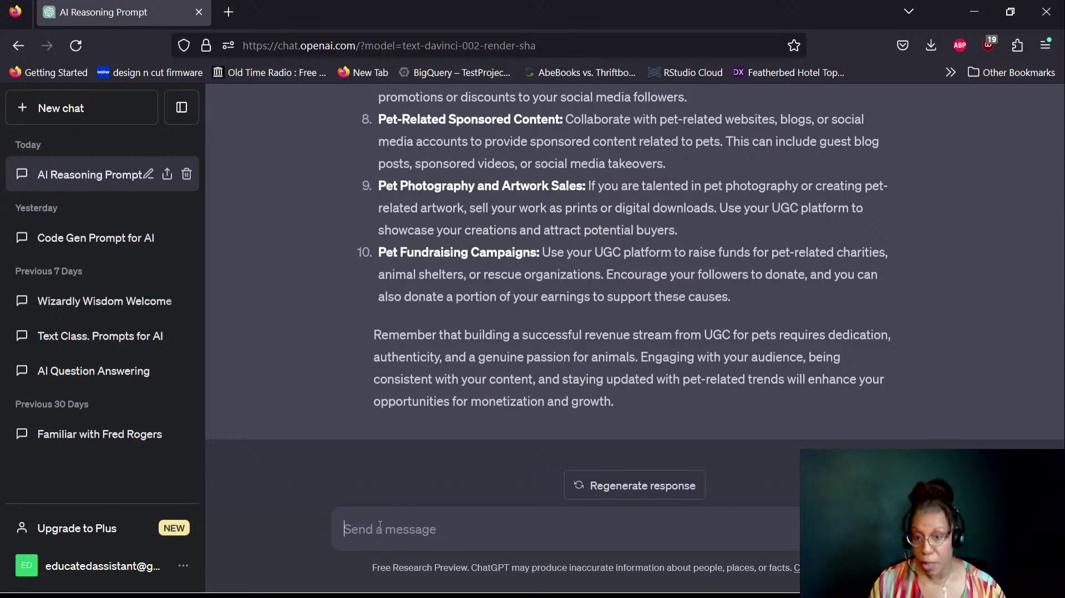
# Step: Rate the revised response with a thumbs-up and dismiss the additional feedback form without a comment
pyautogui.scroll(10, 554, 389)
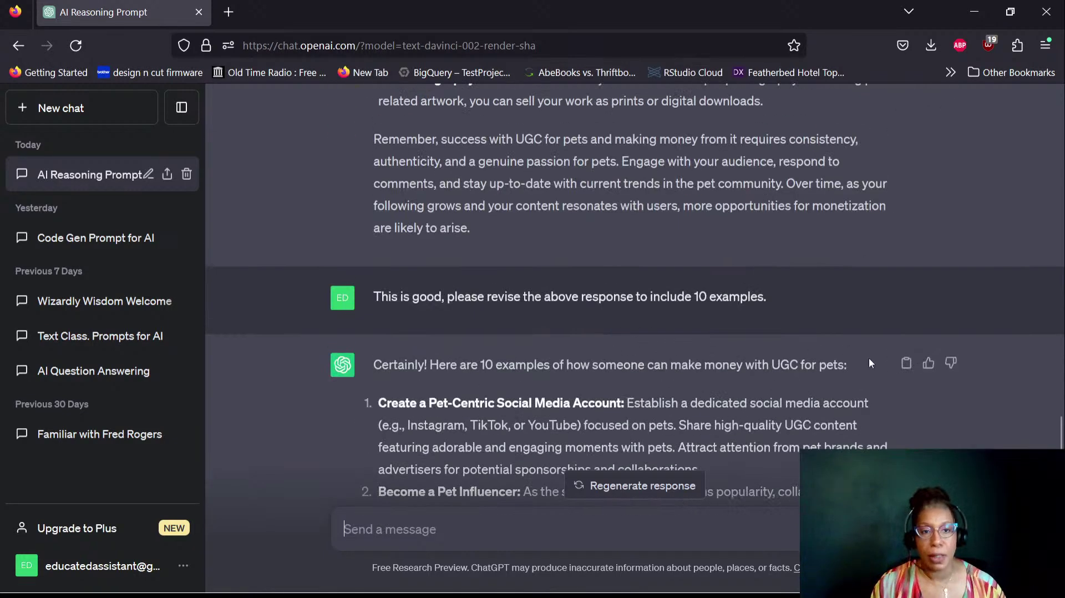
pyautogui.click(928, 363)
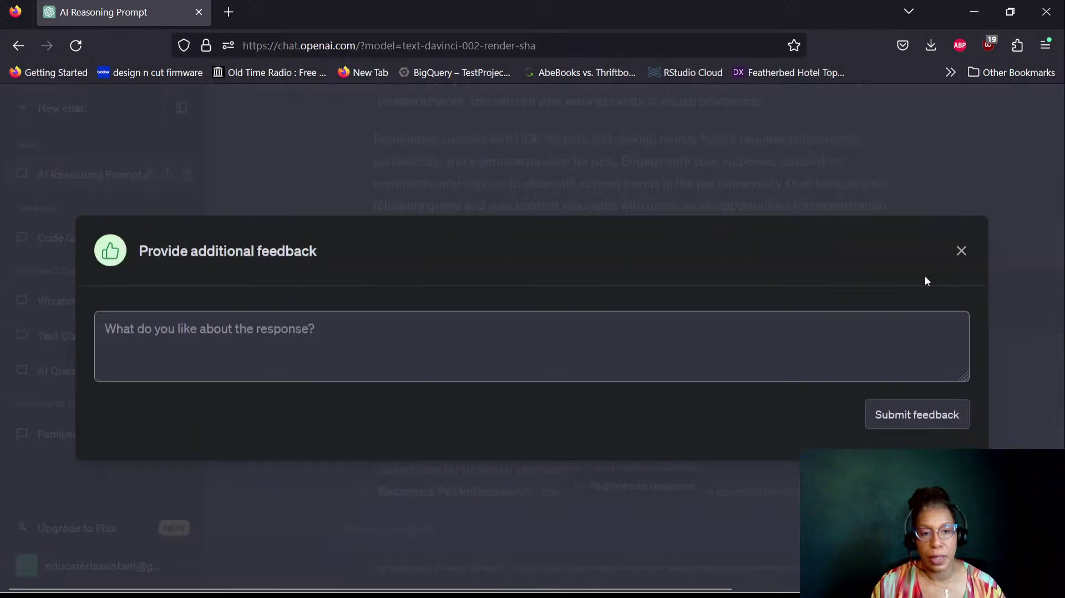
pyautogui.click(962, 253)
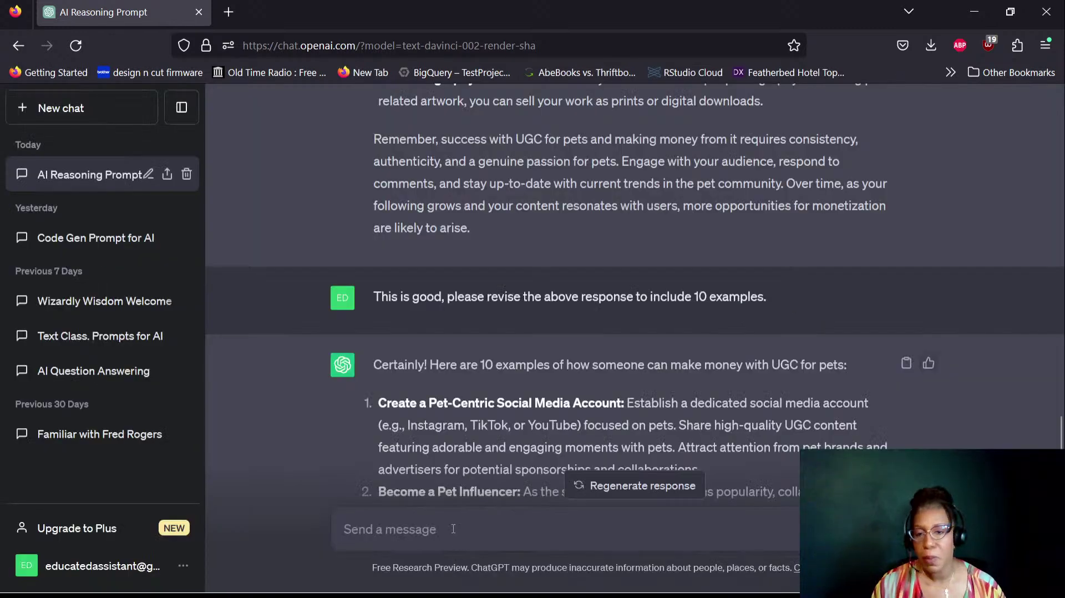
pyautogui.click(391, 531)
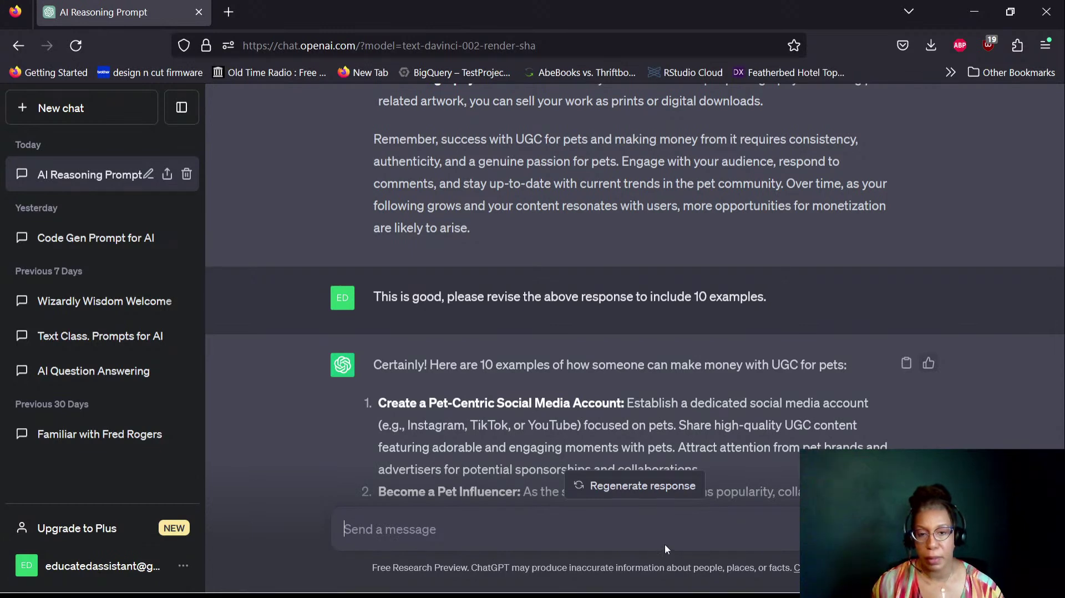
pyautogui.hotkey('alt', 'Tab')
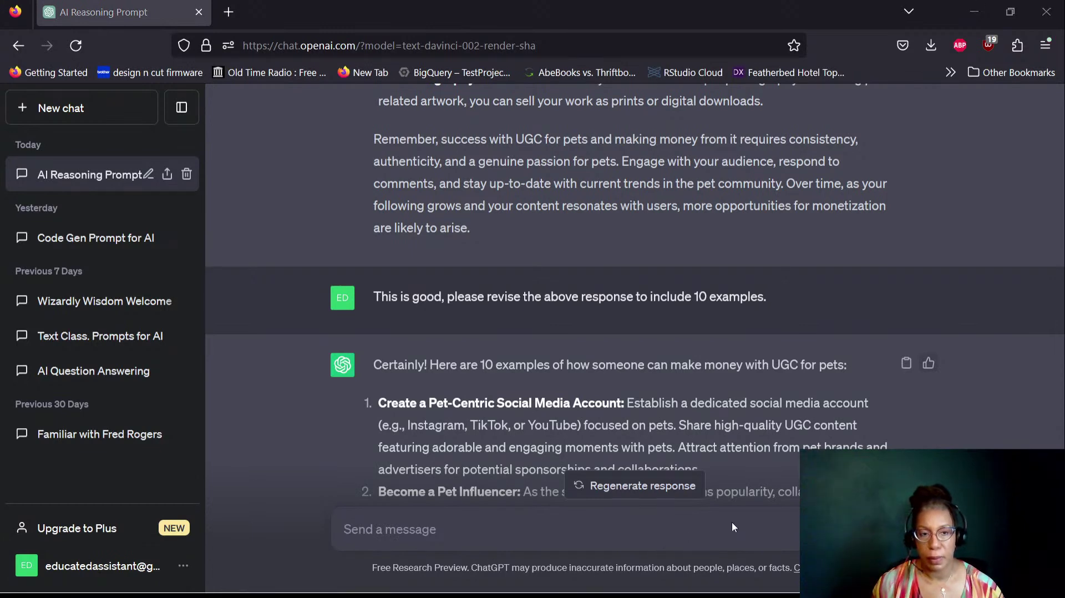
pyautogui.click(445, 533)
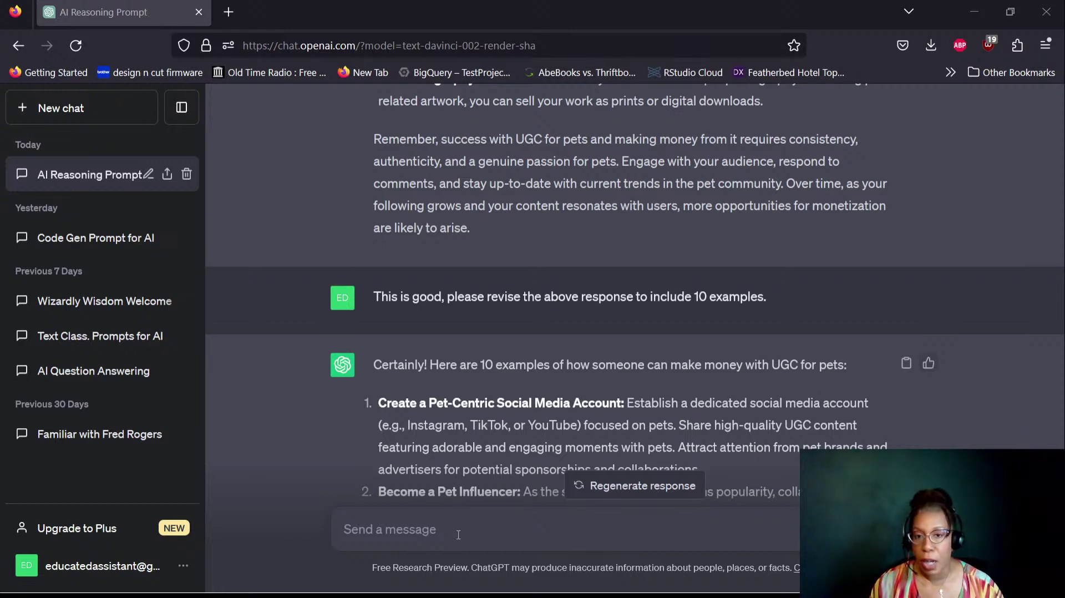
pyautogui.click(459, 534)
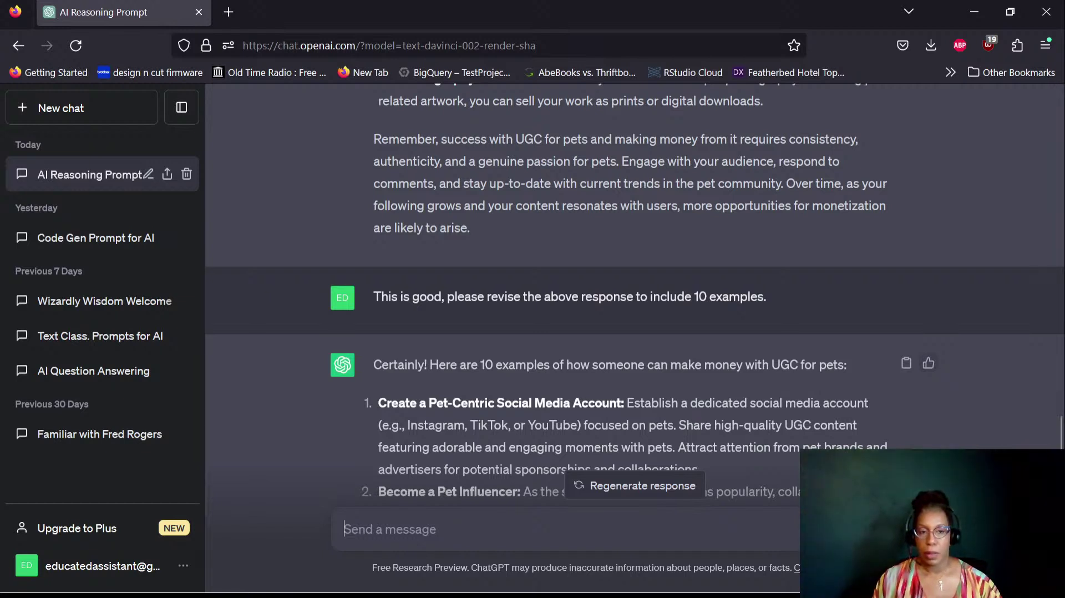
pyautogui.scroll(-10, 632, 277)
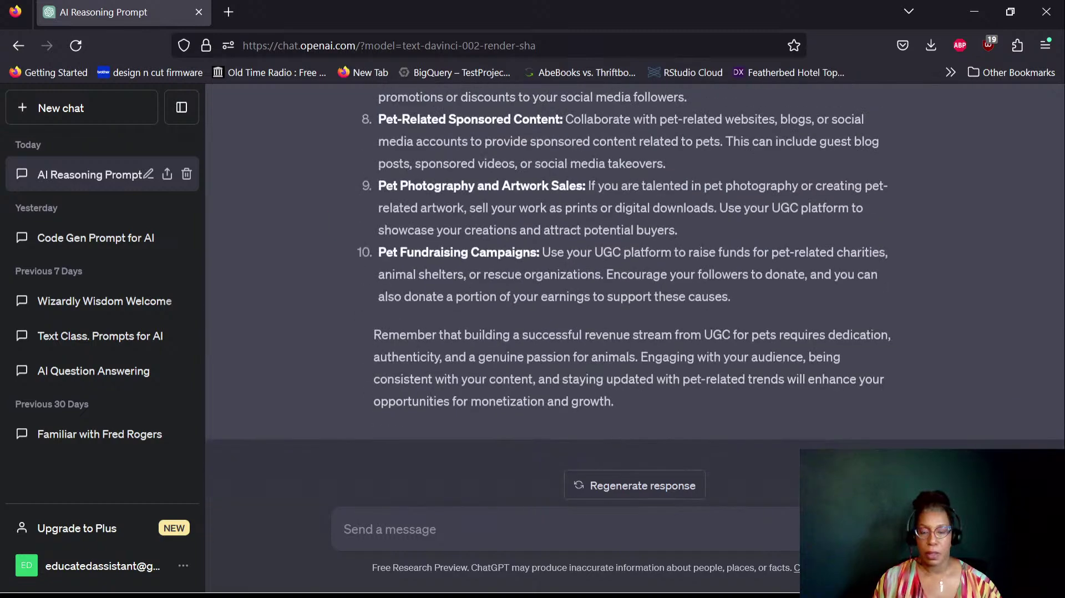
pyautogui.scroll(4, 999, 388)
pyautogui.scroll(-4, 982, 404)
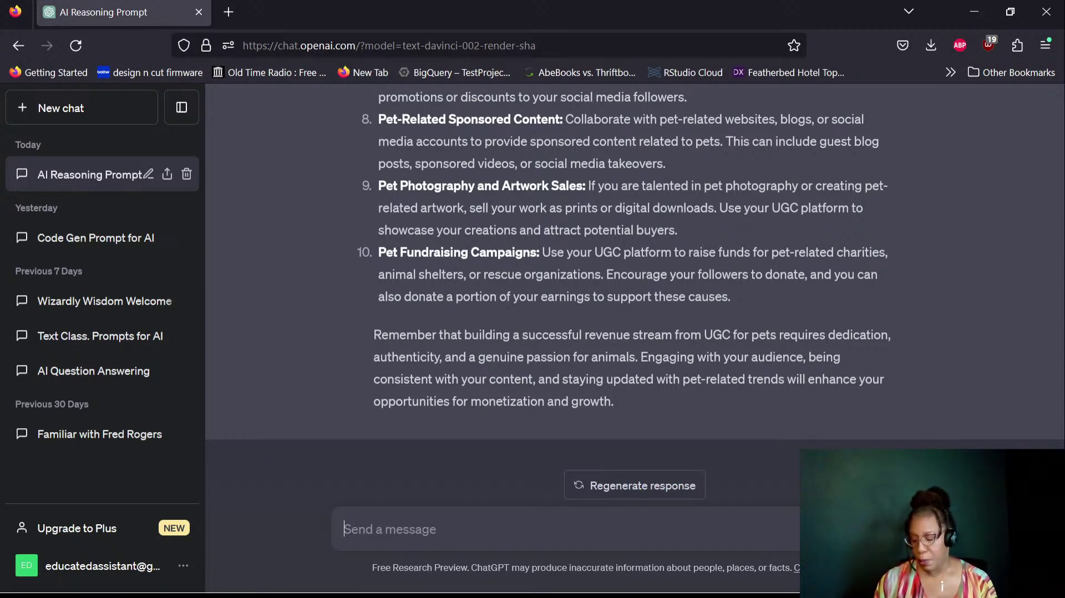
# Step: Start a new prompt stating that "There is a push by corporations in the United States to keep unions out" of their businesses
pyautogui.write('There')
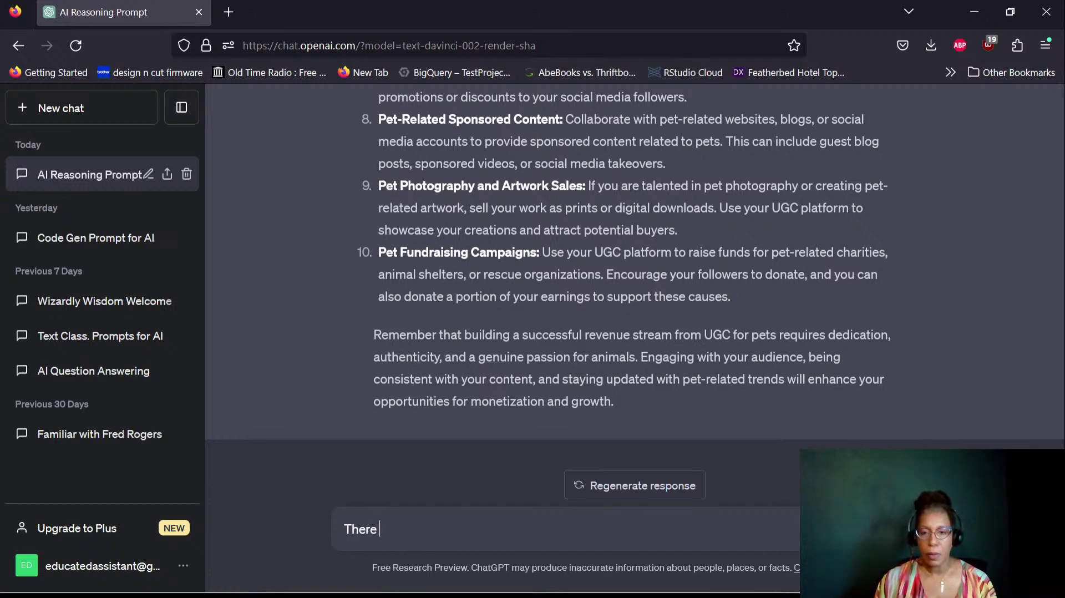
pyautogui.write(' is a p')
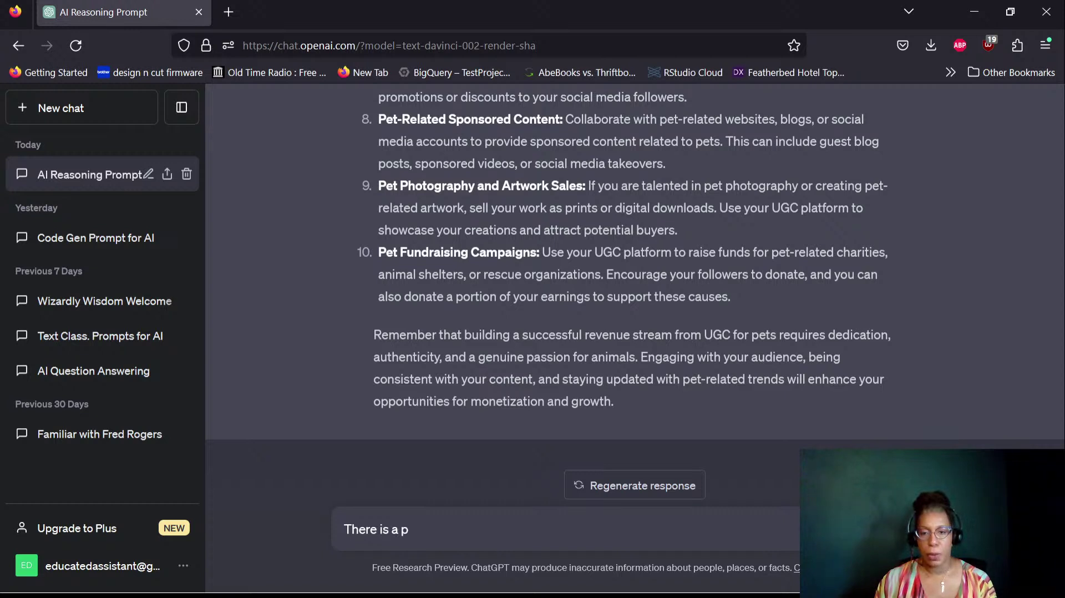
pyautogui.write('ush')
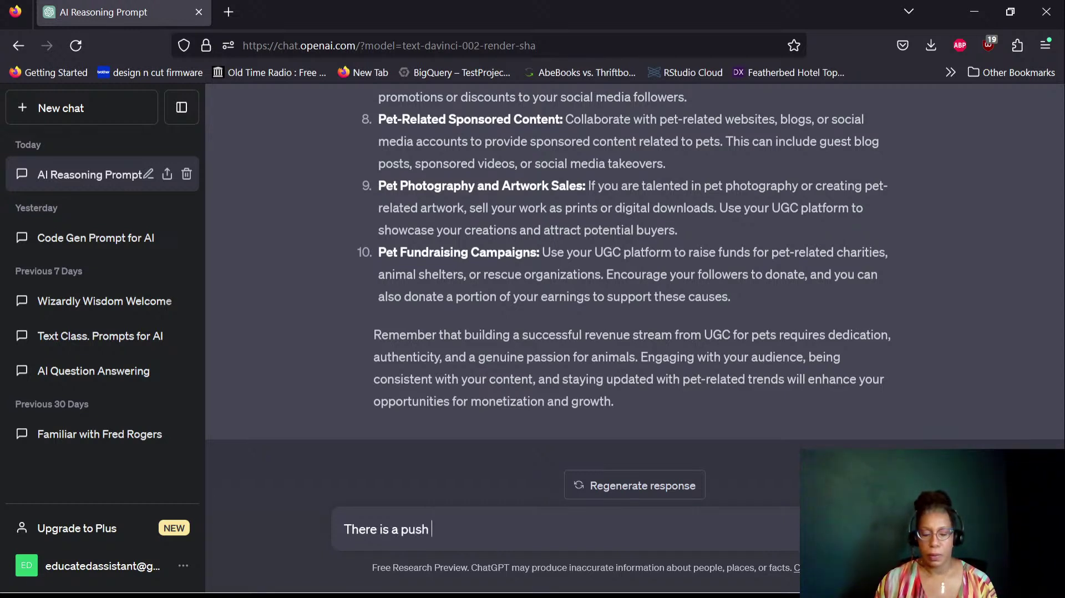
pyautogui.write(' in the')
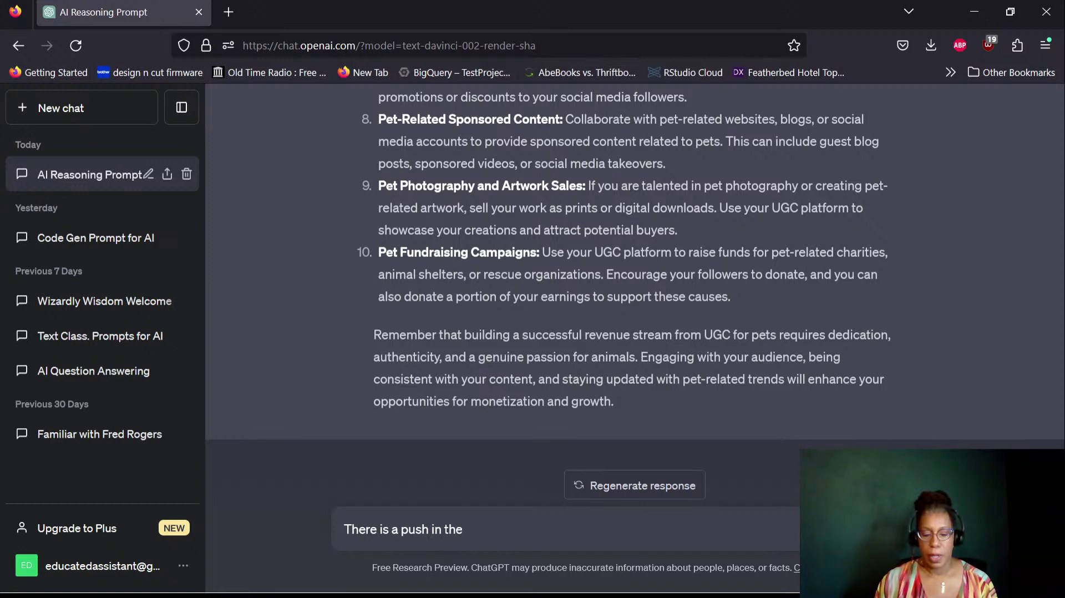
pyautogui.write(' United States')
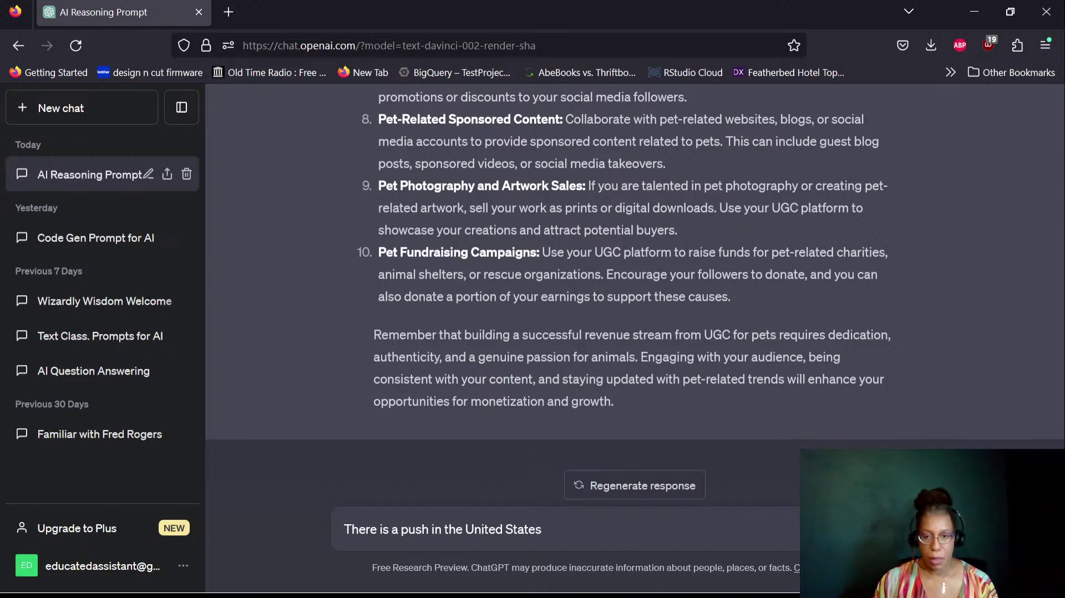
pyautogui.write('by co')
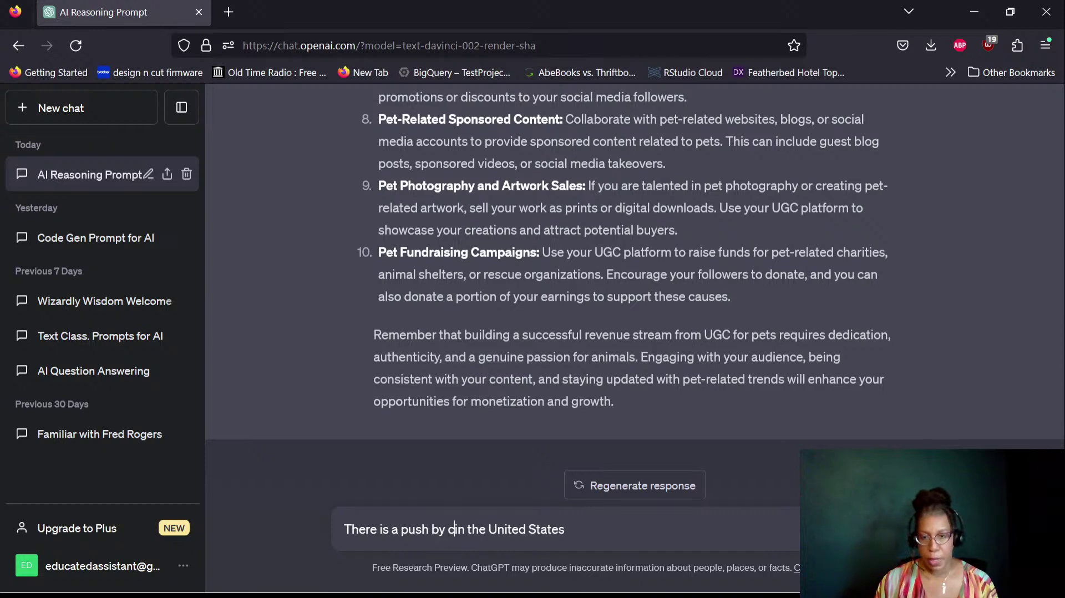
pyautogui.write('rporations in ')
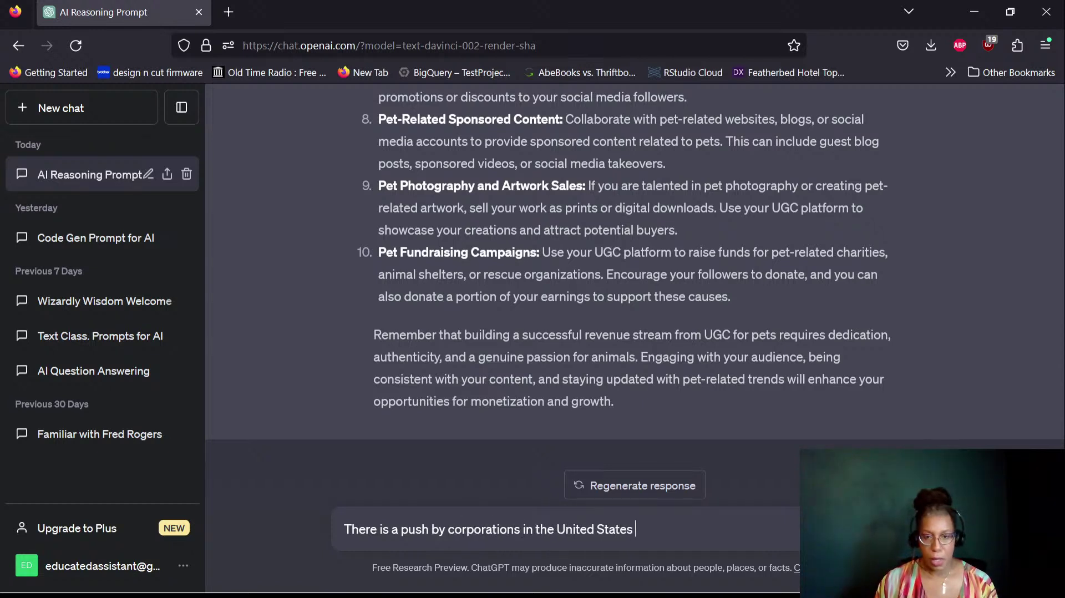
pyautogui.write('the United States to ')
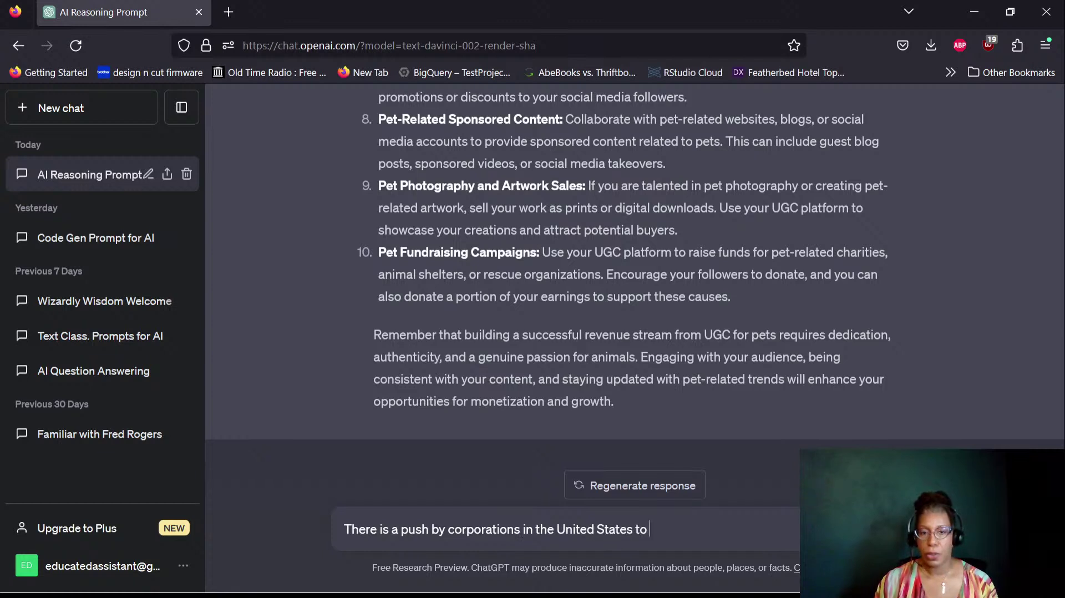
pyautogui.write('keep unions out of their co')
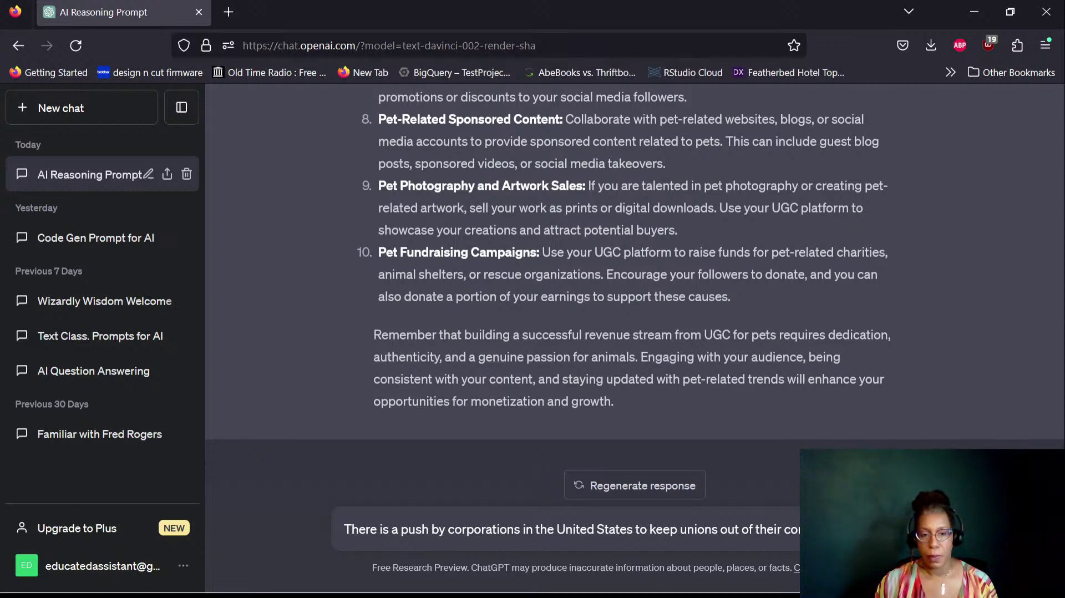
# Step: Add to the prompt that there "are some companies and industries where labor unions are well-established."
pyautogui.write('are')
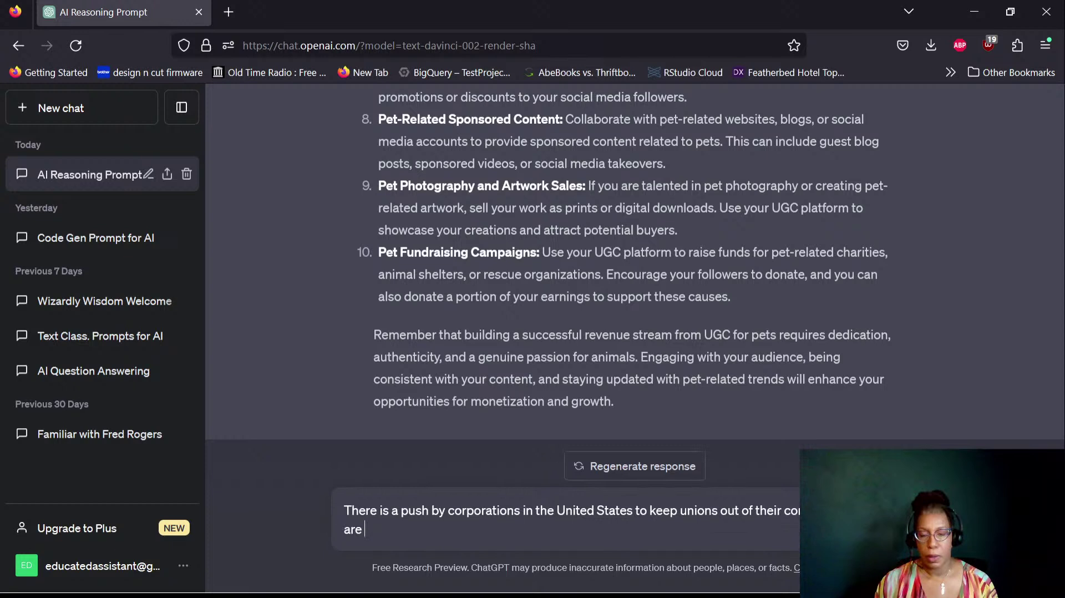
pyautogui.write(' some companies and industries that')
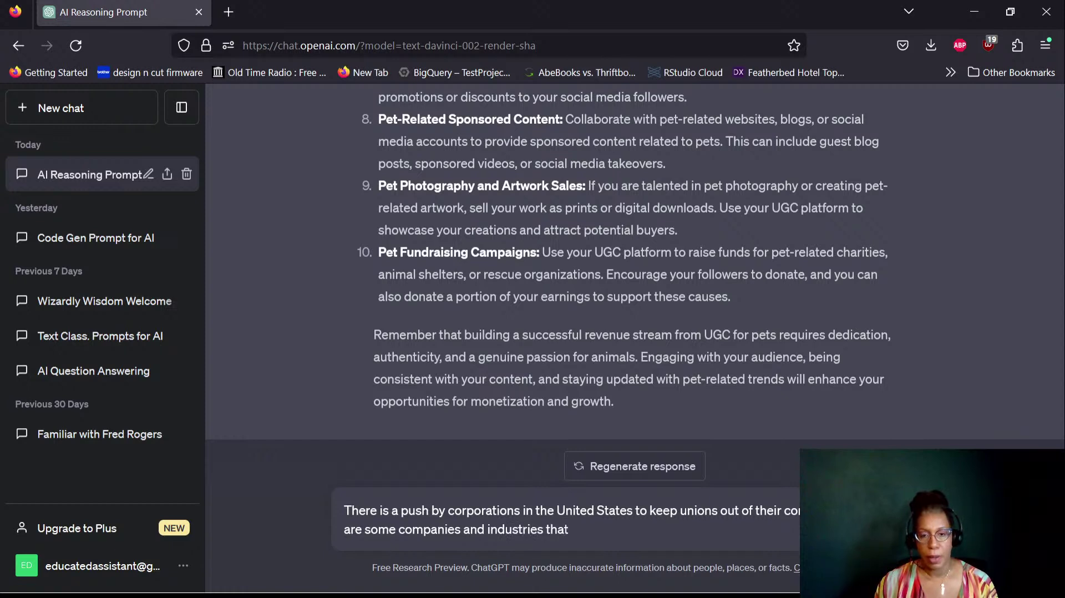
pyautogui.press('BackSpace')
pyautogui.press('BackSpace')
pyautogui.press('BackSpace')
pyautogui.press('BackSpace')
pyautogui.write('where union')
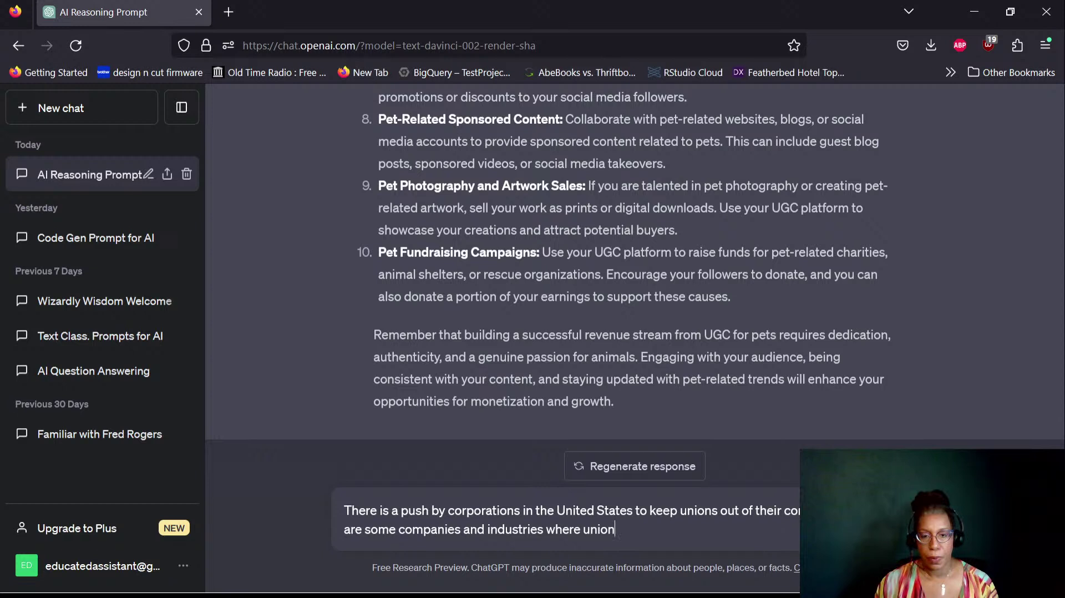
pyautogui.hotkey('ctrl', 'Left')
pyautogui.write('labor')
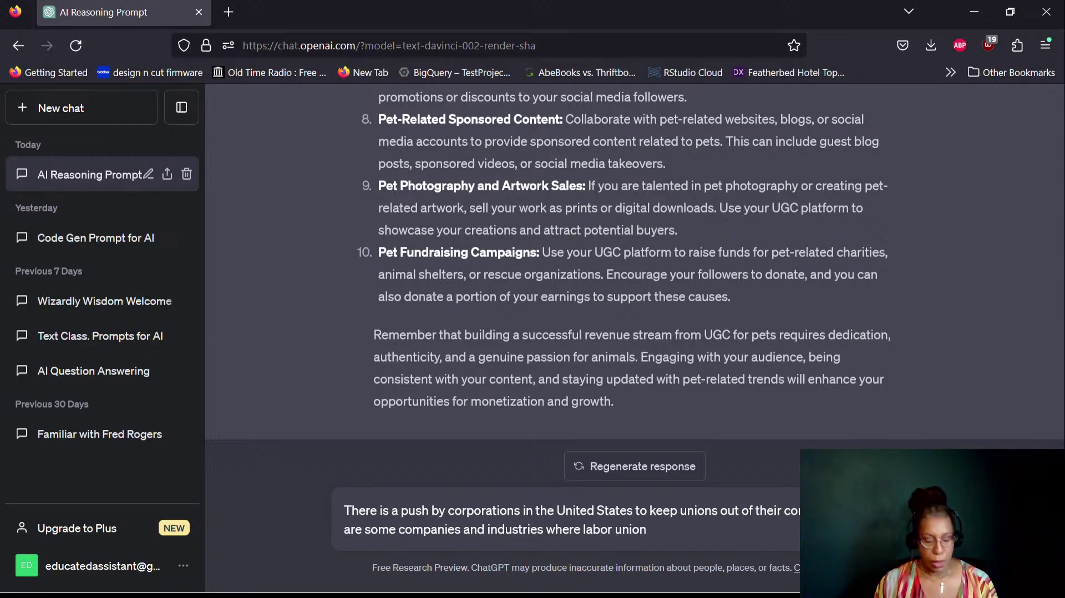
pyautogui.press('End')
pyautogui.write('s')
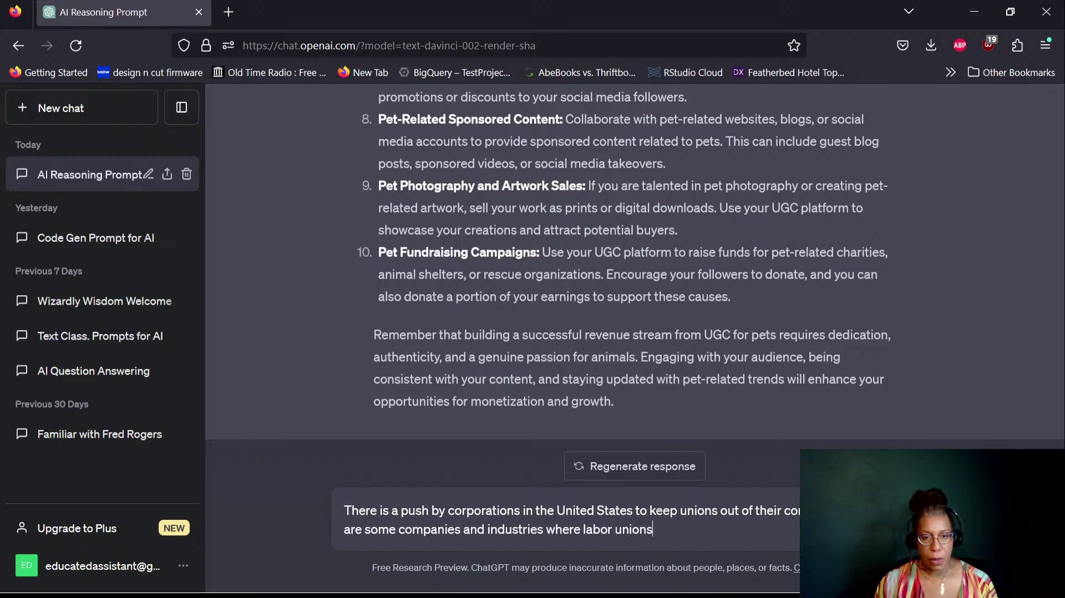
pyautogui.write(' are well-established. The')
# Step: Add a sentence to the prompt beginning with "There" and ending with "groups of employees in non-unionized jobs to unionize."
pyautogui.press('BackSpace')
pyautogui.press('BackSpace')
pyautogui.write('her')
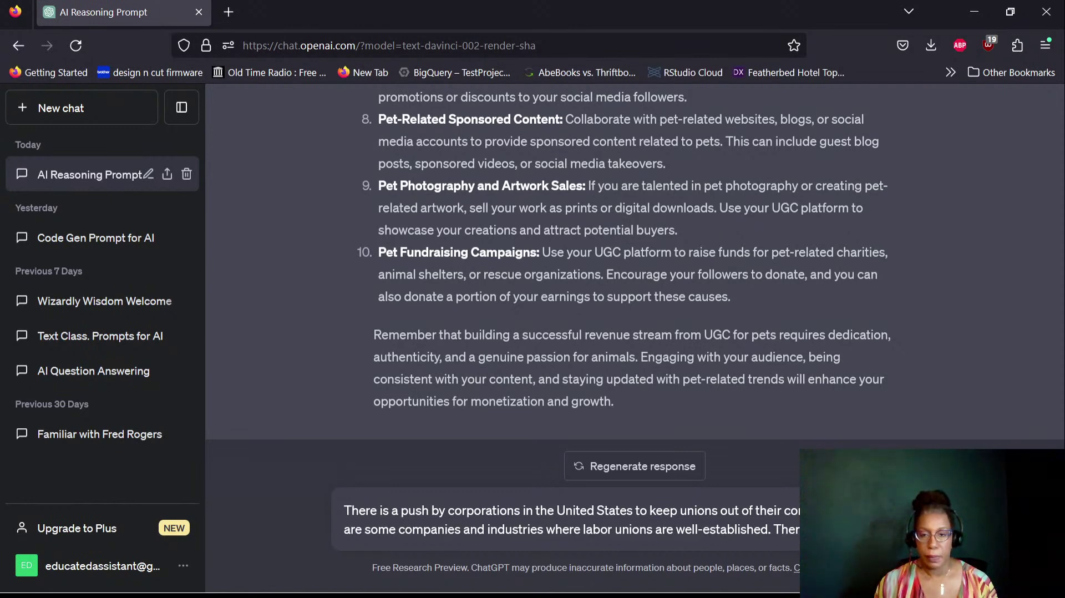
pyautogui.write('groups of')
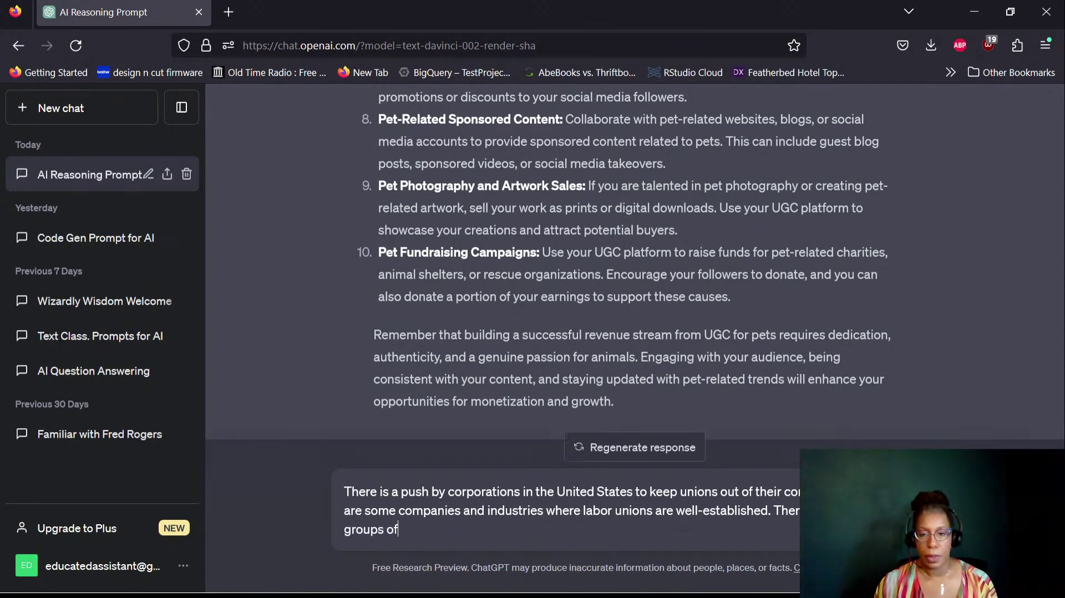
pyautogui.write(' employ')
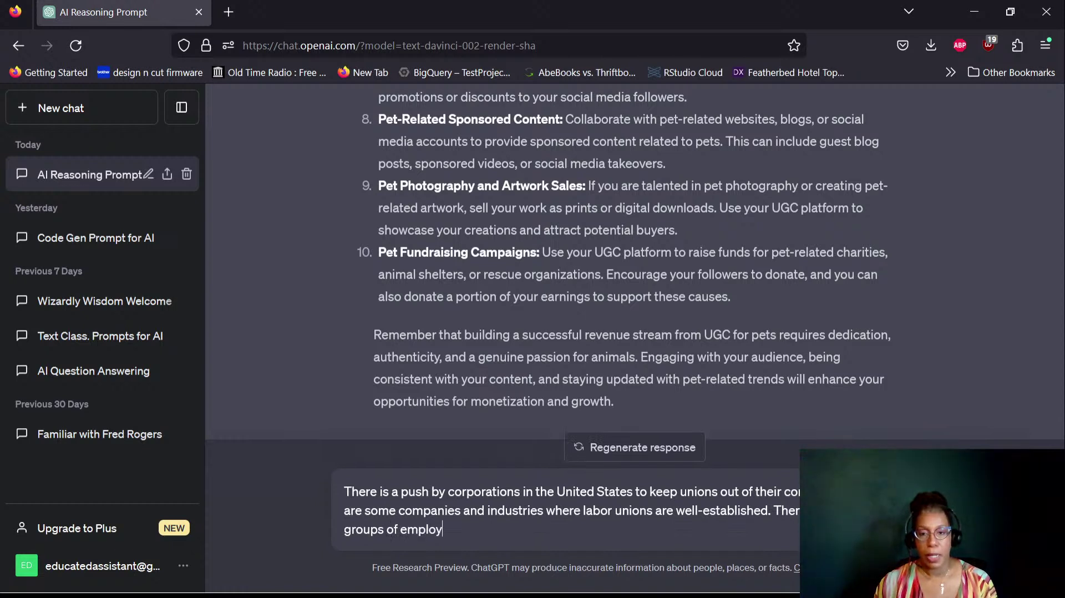
pyautogui.write('ees in non')
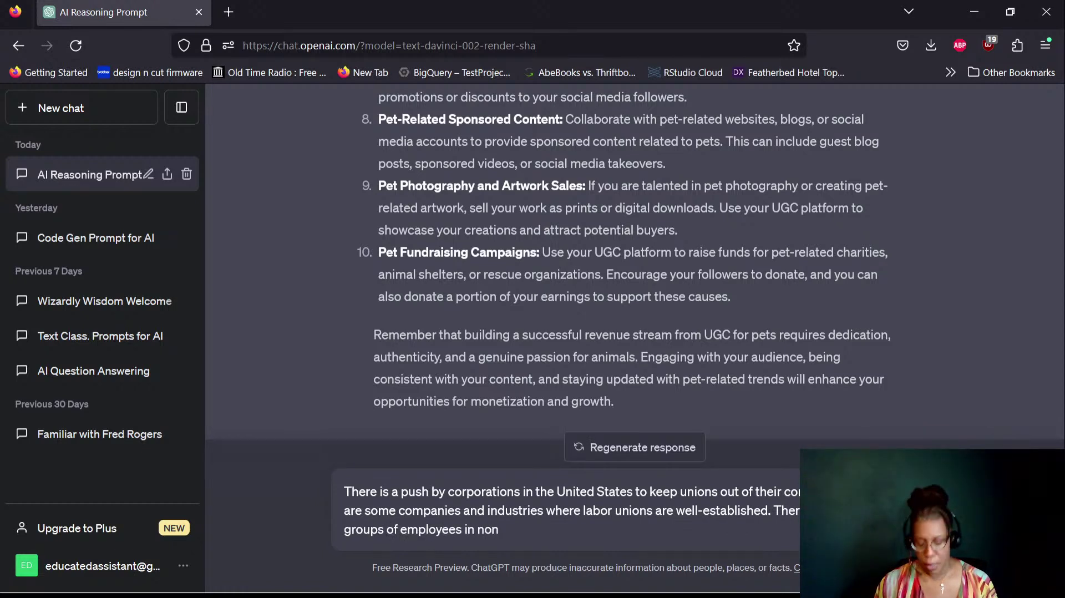
pyautogui.write('-unionized jobs')
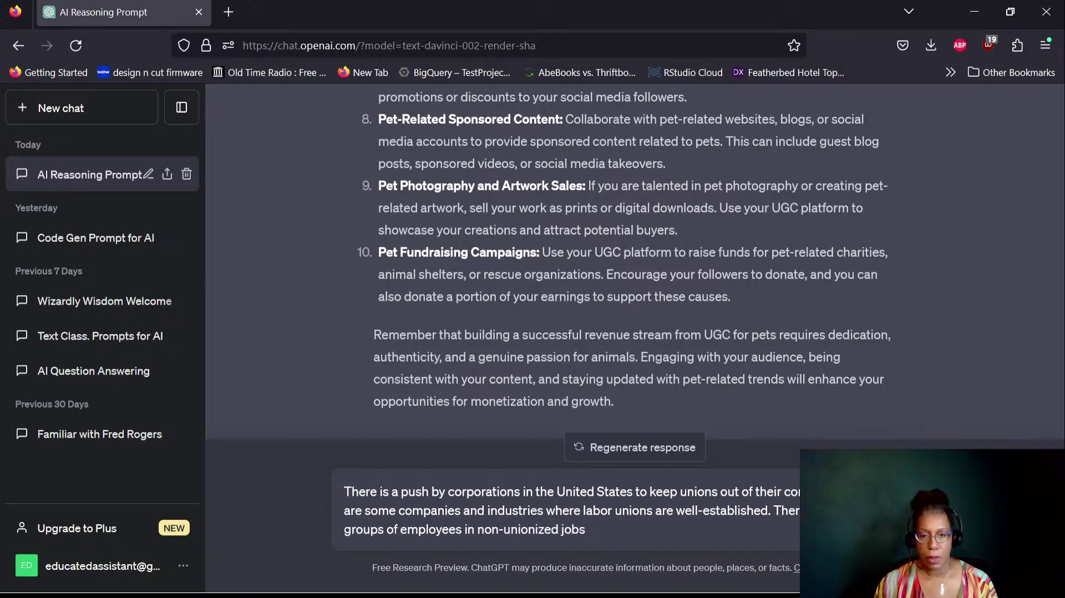
pyautogui.write(' to')
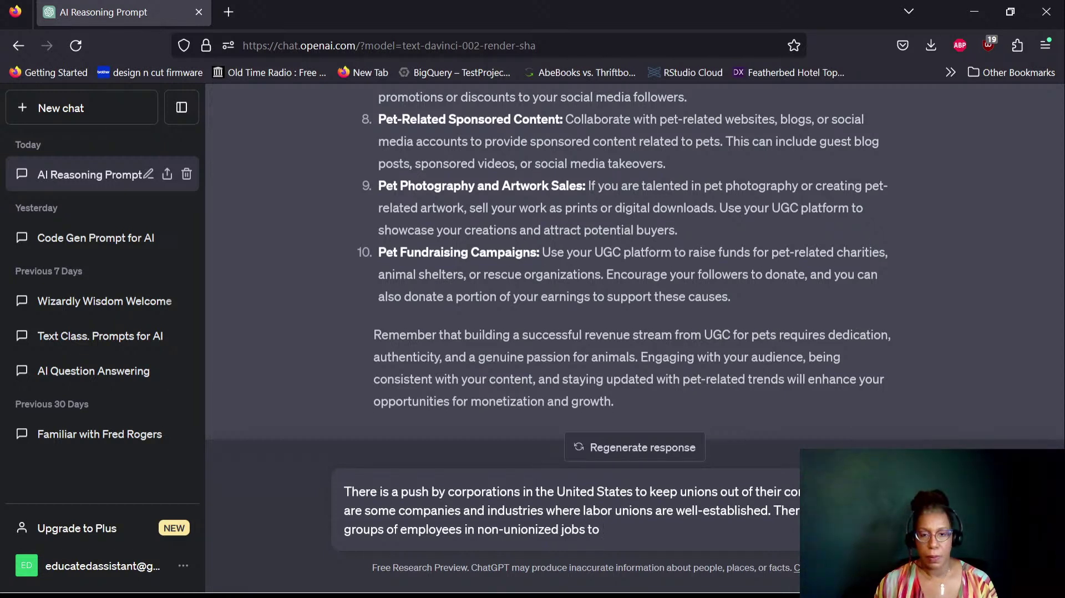
pyautogui.write(' join')
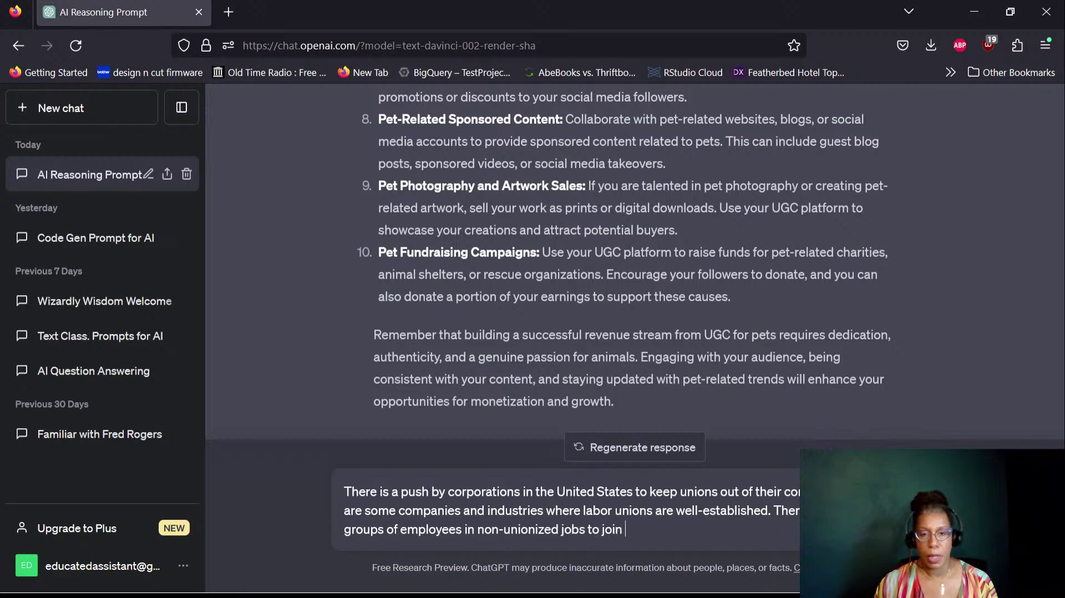
pyautogui.hotkey('ctrl', 'shift', 'Left')
pyautogui.write('unionize.')
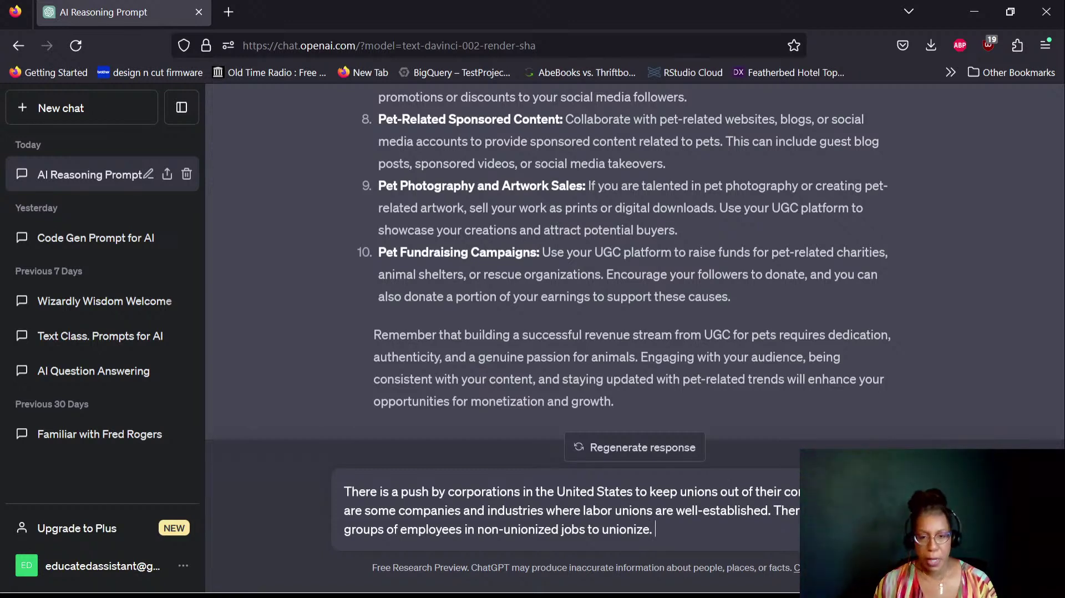
# Step: Open the prompt's request sentence with "Given this information,"
pyautogui.write('G')
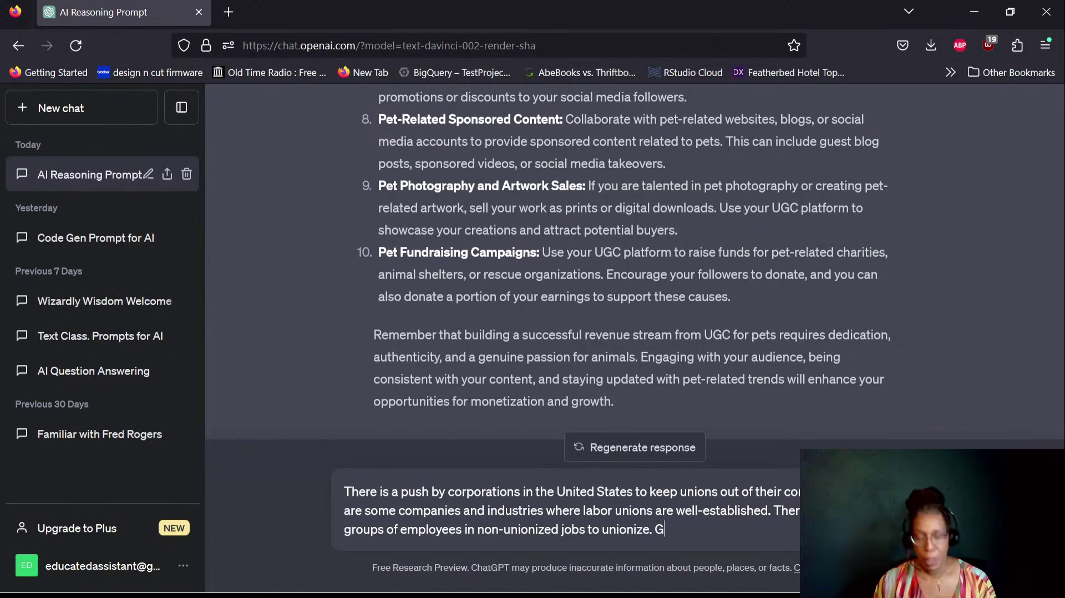
pyautogui.write('iven')
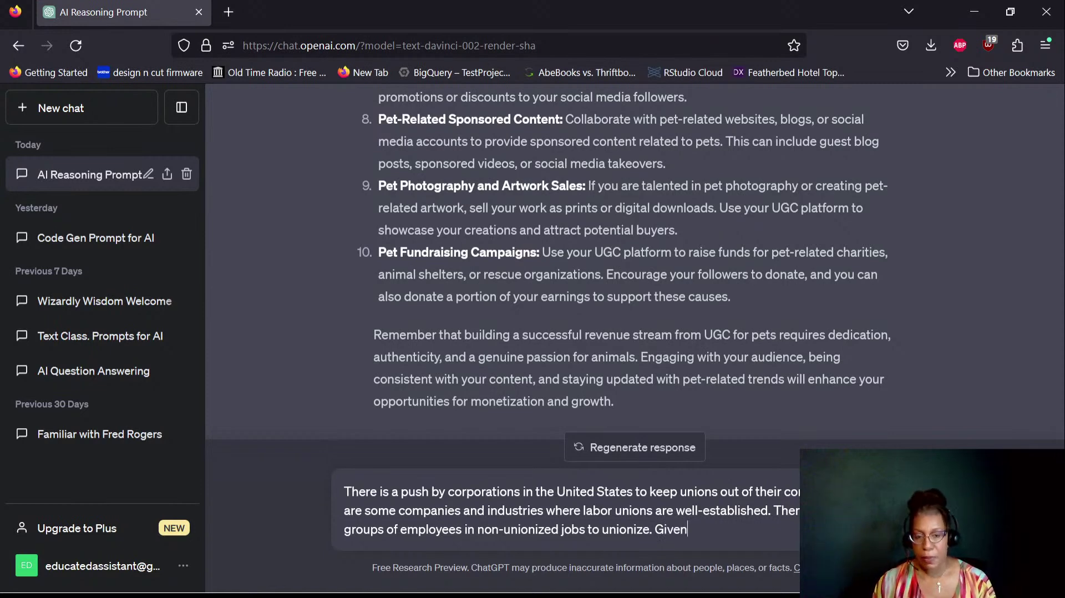
pyautogui.write(' this information,')
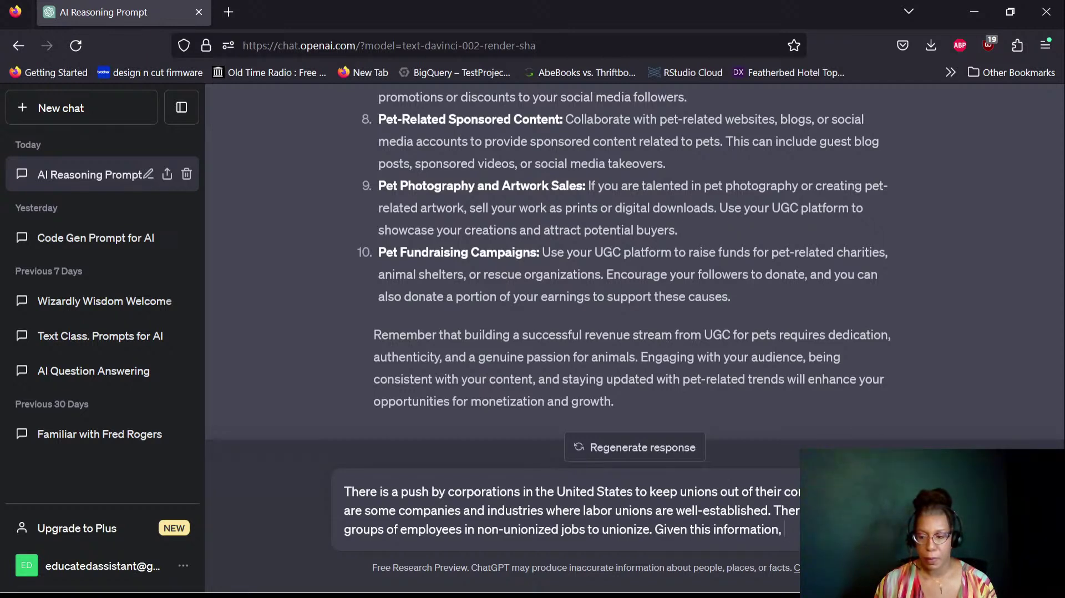
pyautogui.write('wh')
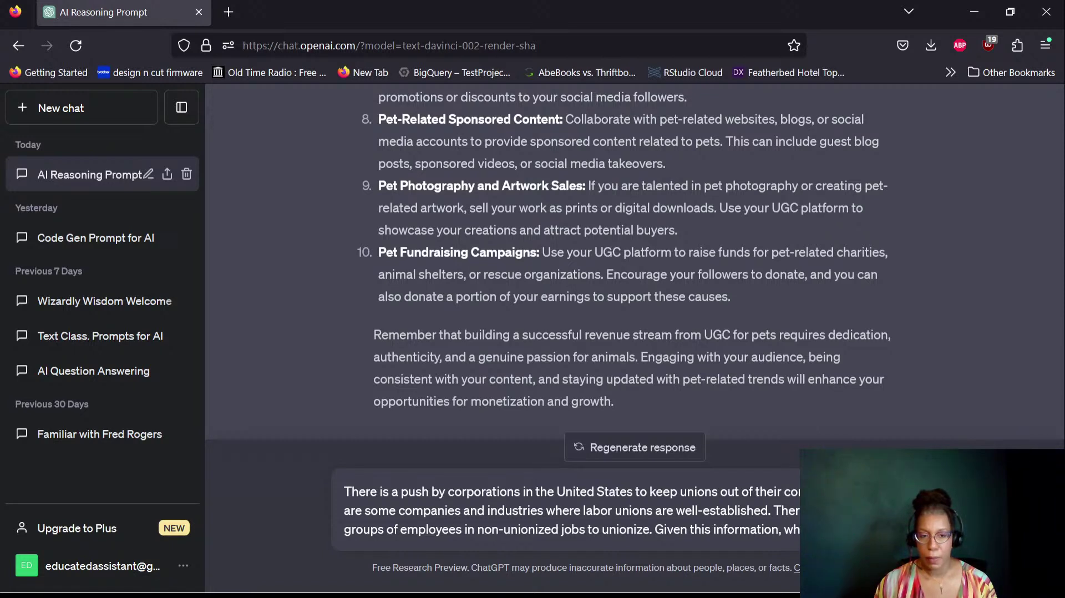
pyautogui.press('BackSpace')
pyautogui.press('BackSpace')
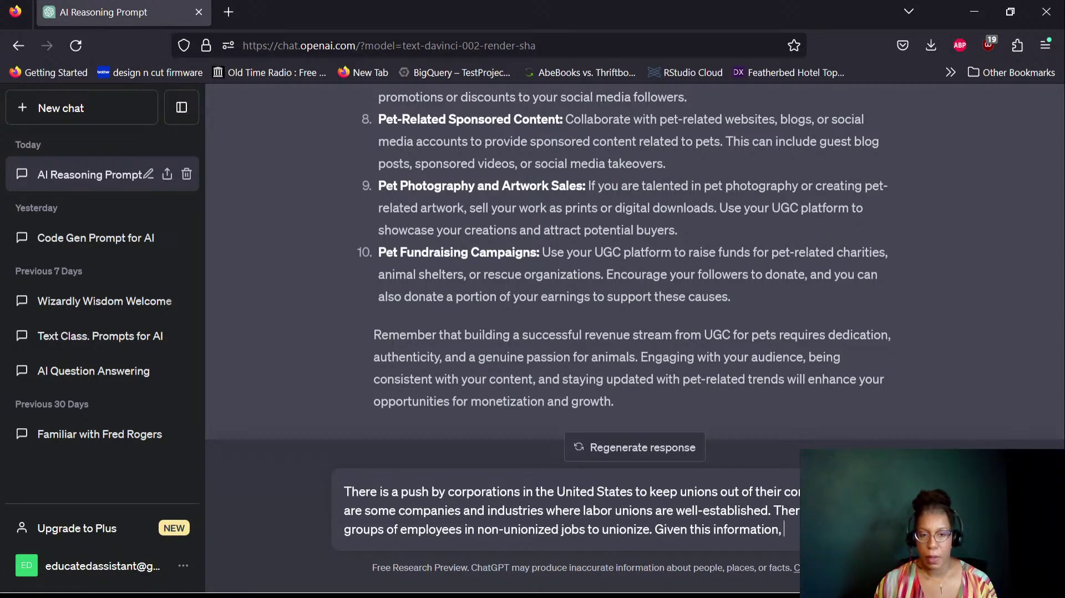
# Step: Continue the request with "please give 5 suggestions on how employees can gain increased pay"
pyautogui.write('ple')
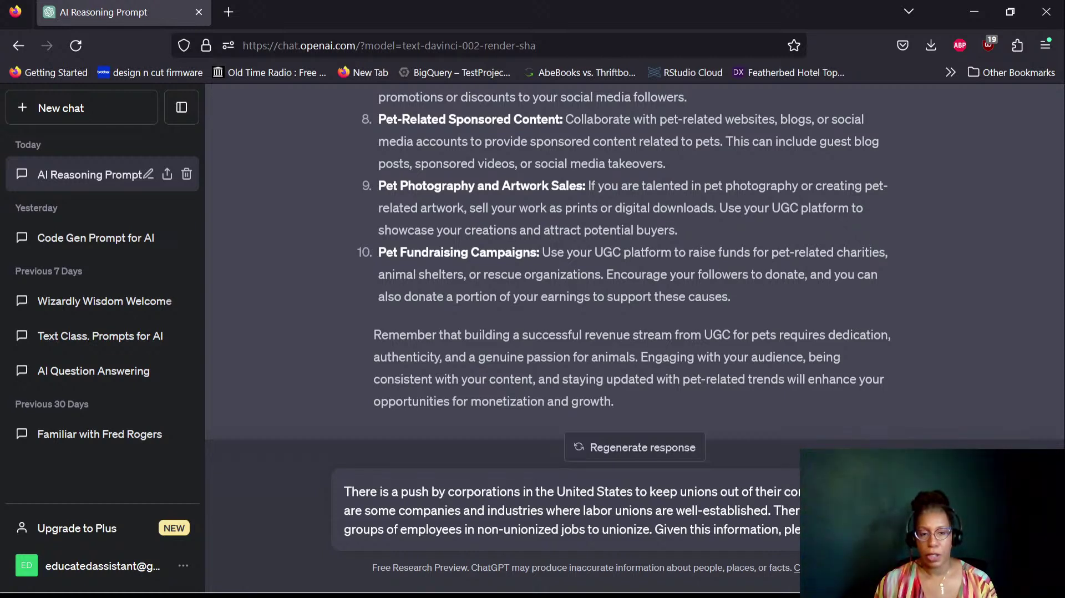
pyautogui.write('suggestions')
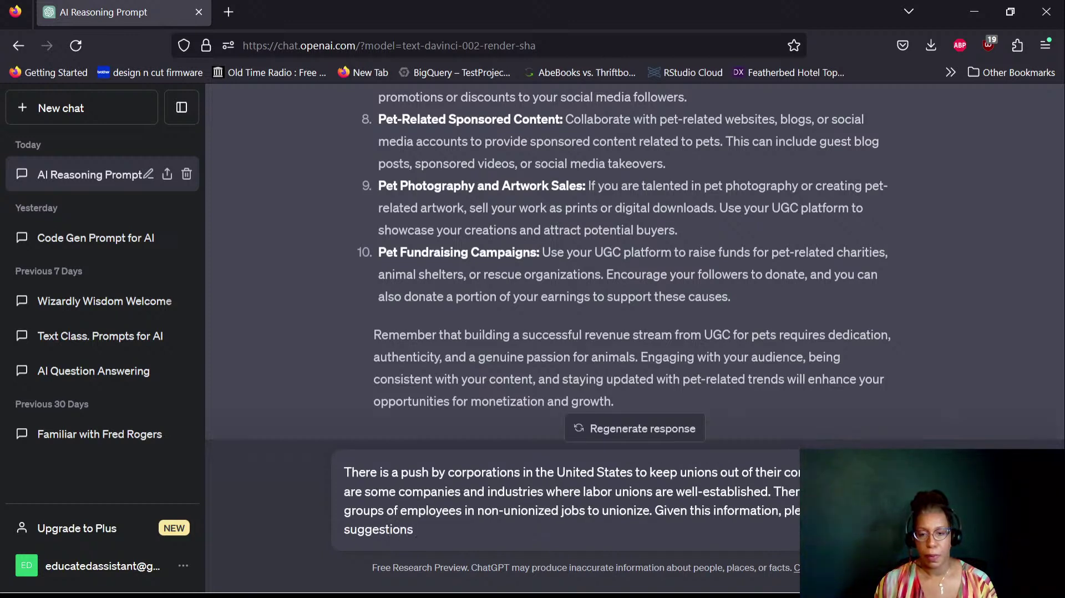
pyautogui.write(' on how')
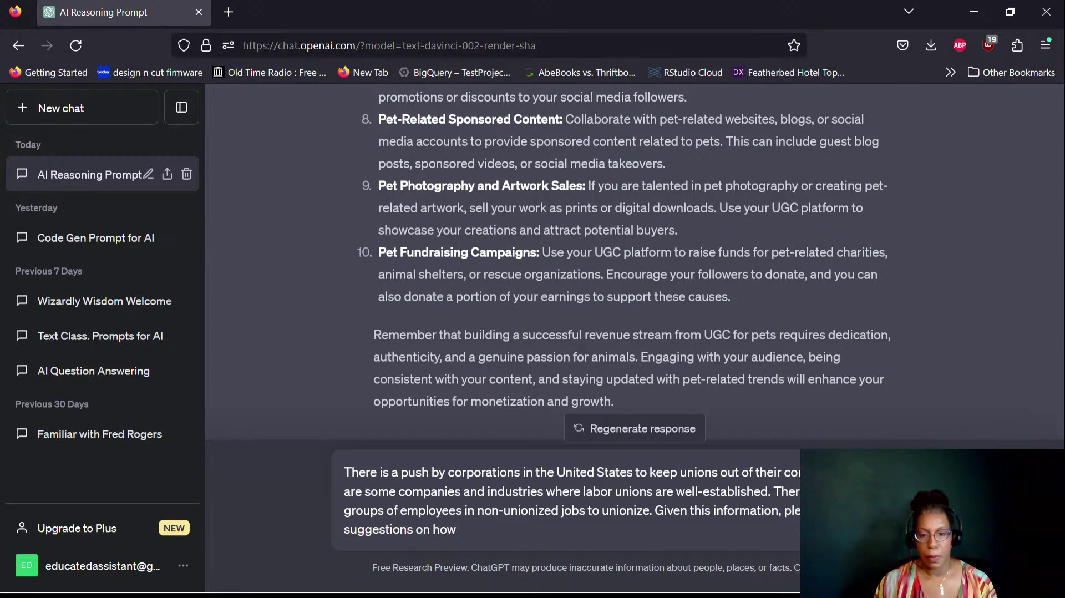
pyautogui.write('employe')
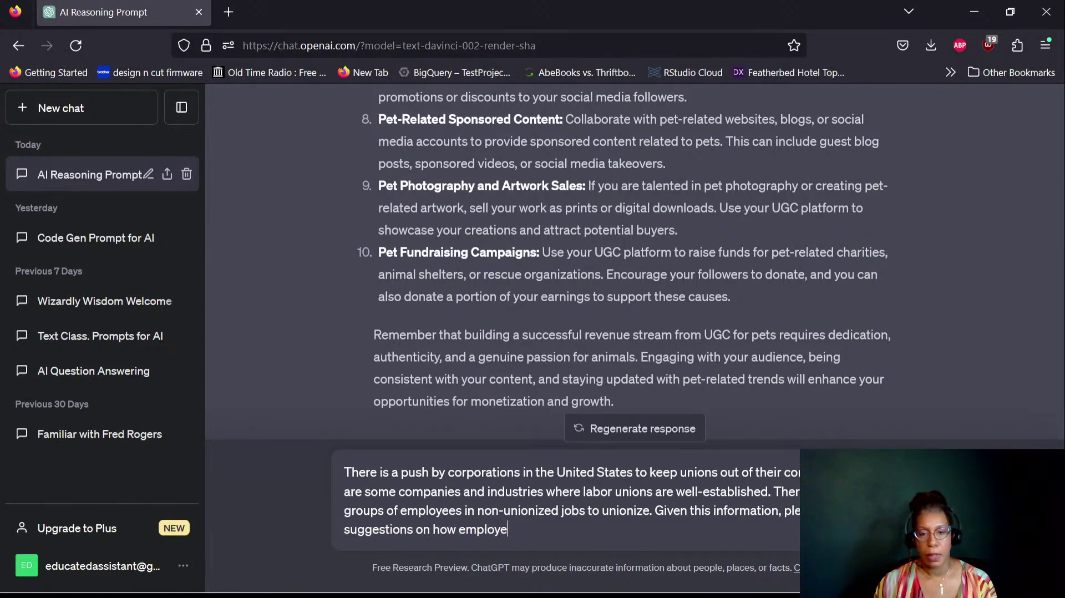
pyautogui.write('es can')
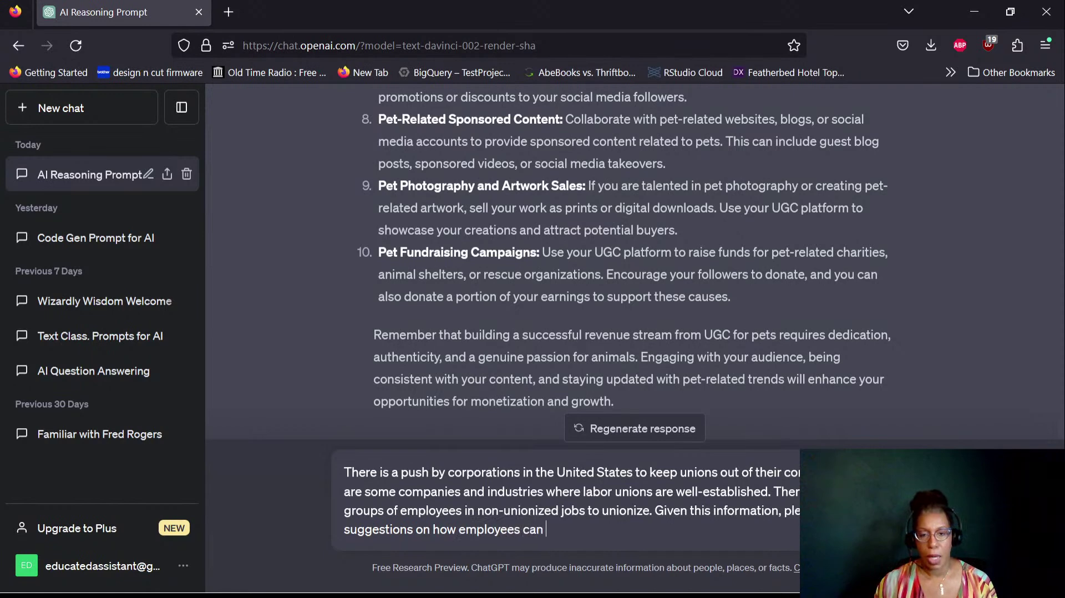
pyautogui.write(' gain increased pay and')
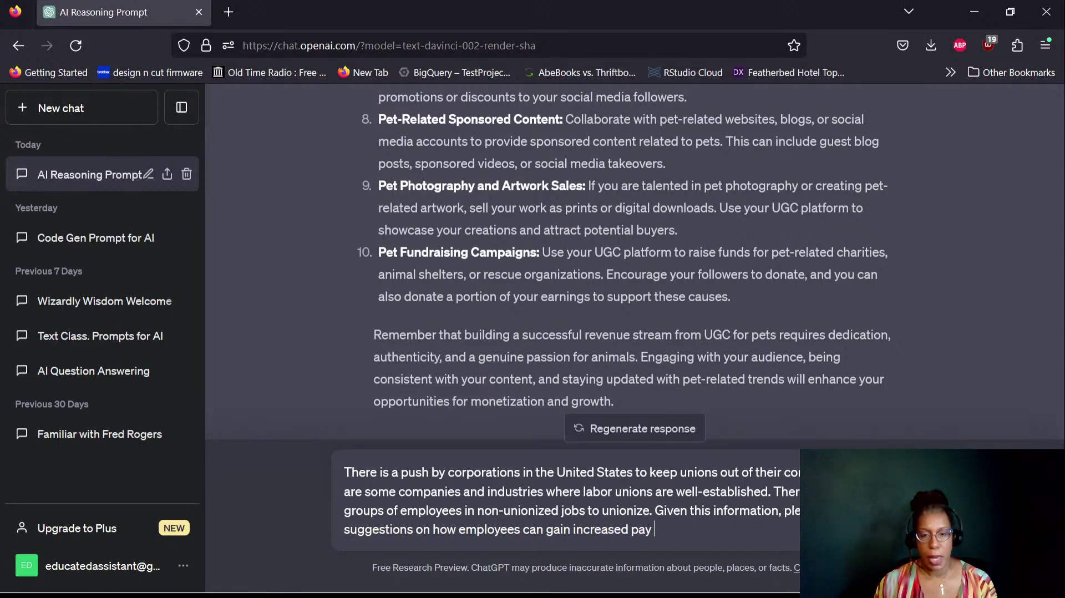
pyautogui.press('BackSpace')
pyautogui.press('BackSpace')
pyautogui.press('BackSpace')
pyautogui.press('BackSpace')
pyautogui.press('BackSpace')
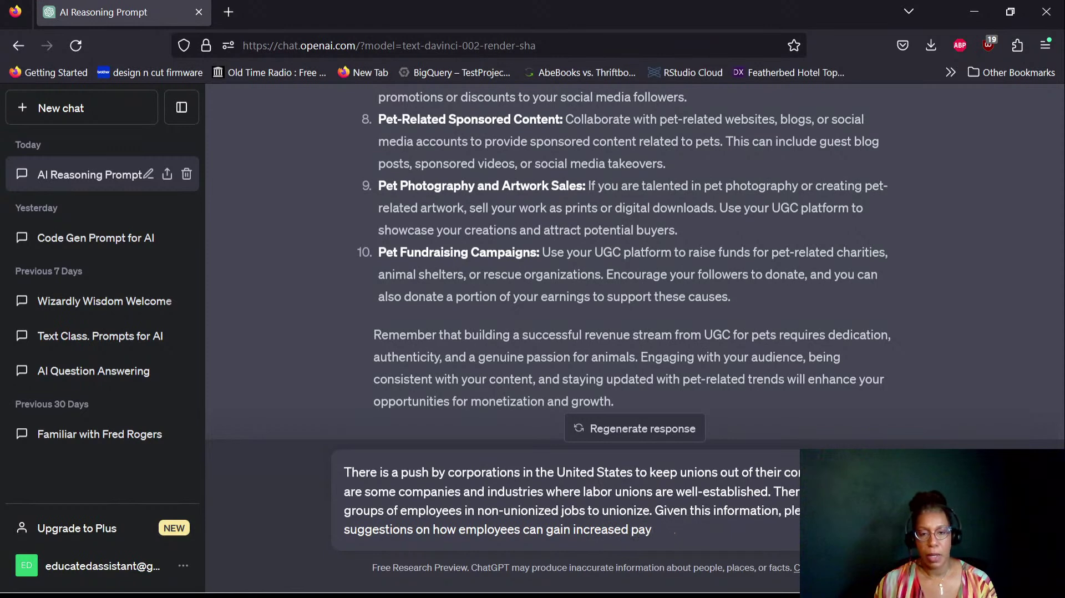
# Step: Add "safer working conditions" to the request, joined to "increased pay" with "and" instead of a comma
pyautogui.write(', safer wo')
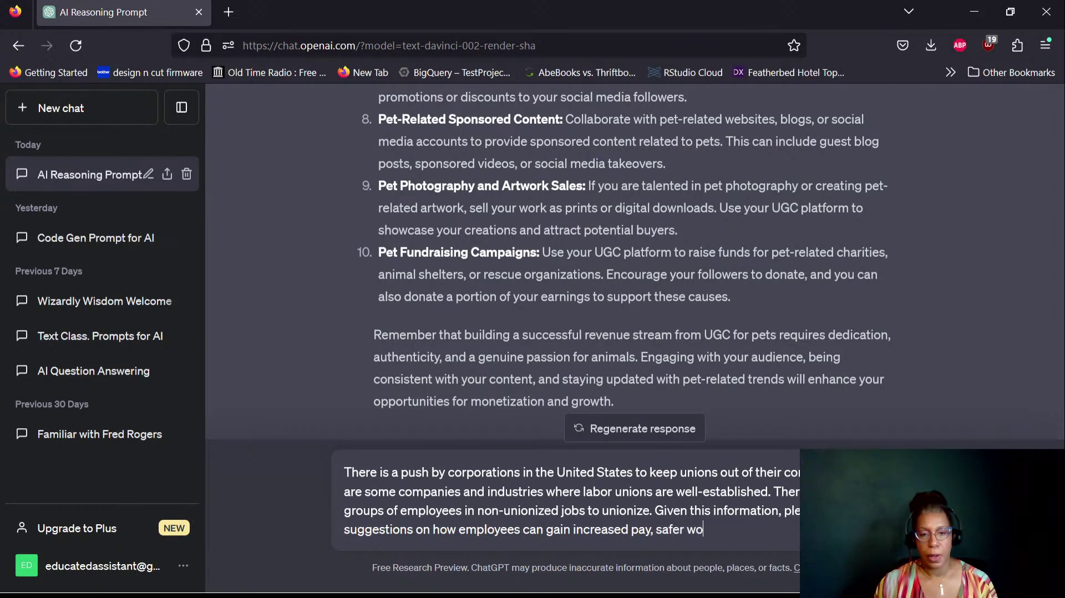
pyautogui.write('rking conditions,')
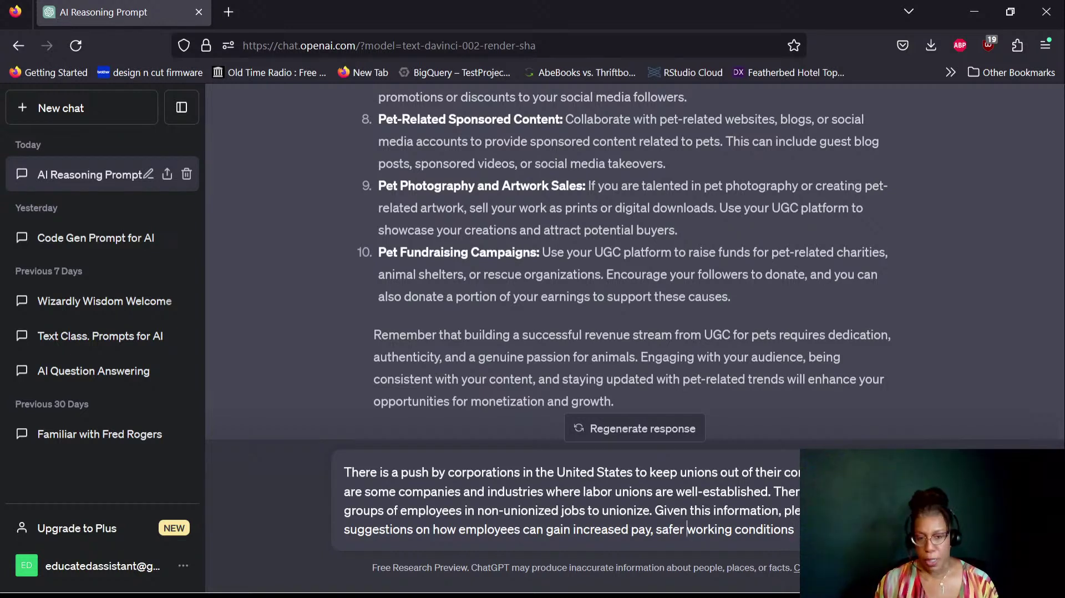
pyautogui.click(656, 530)
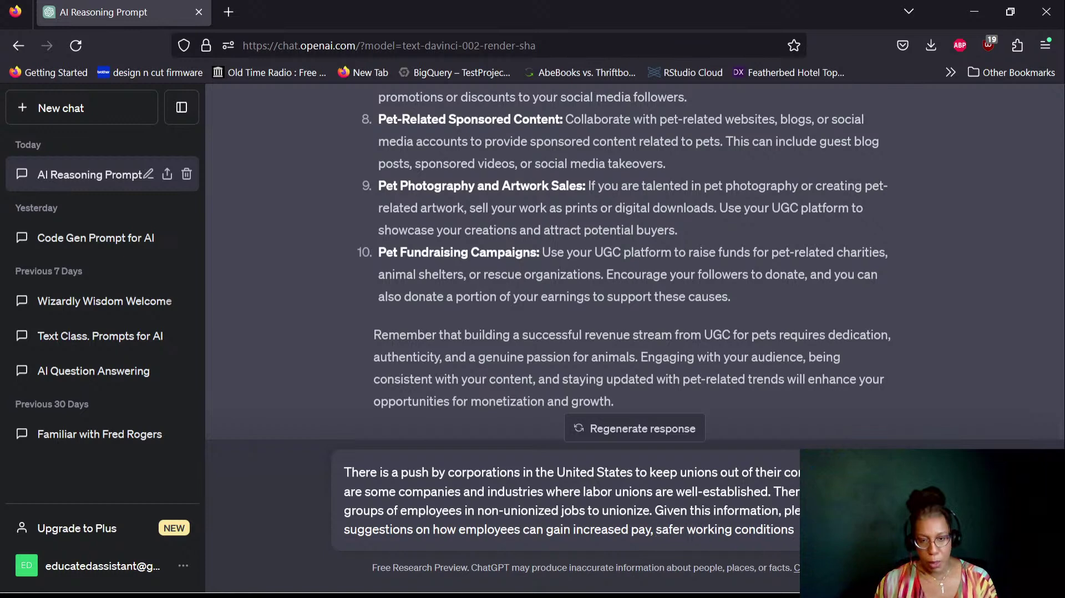
pyautogui.press('BackSpace')
pyautogui.write('and')
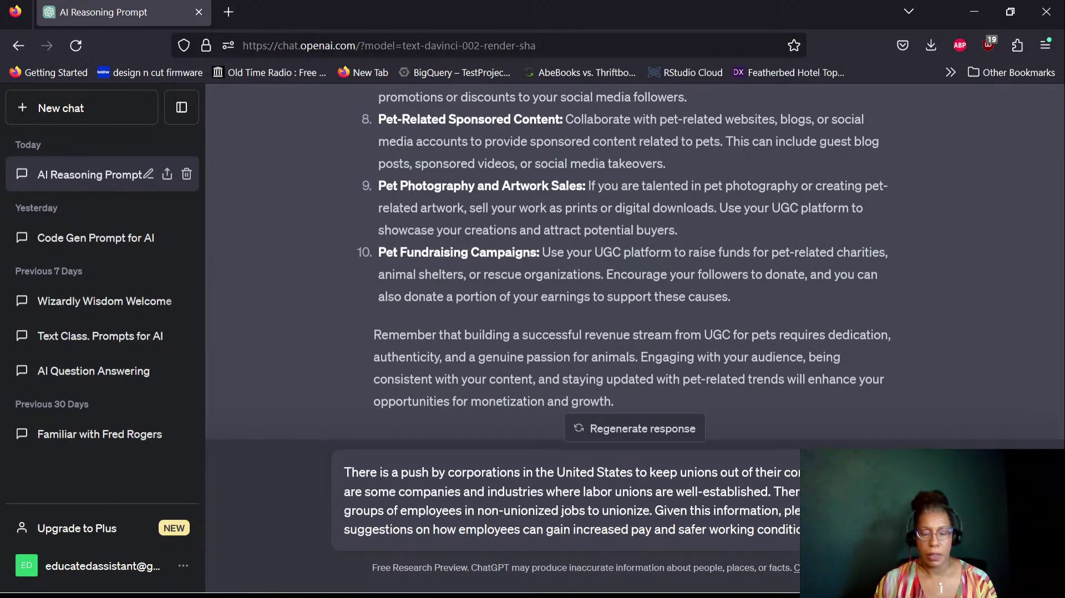
# Step: Finish with "in the United States. Please ask me any clarifying questions you have before you generate your response." and send the prompt
pyautogui.write('States. Please ask me')
pyautogui.write('any clari')
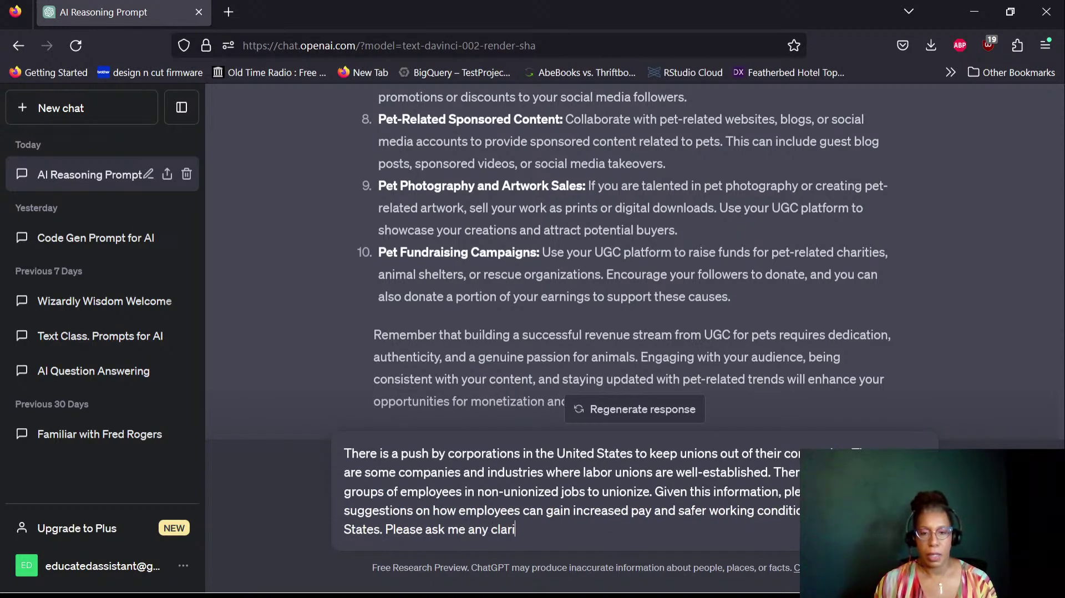
pyautogui.write('fying ques')
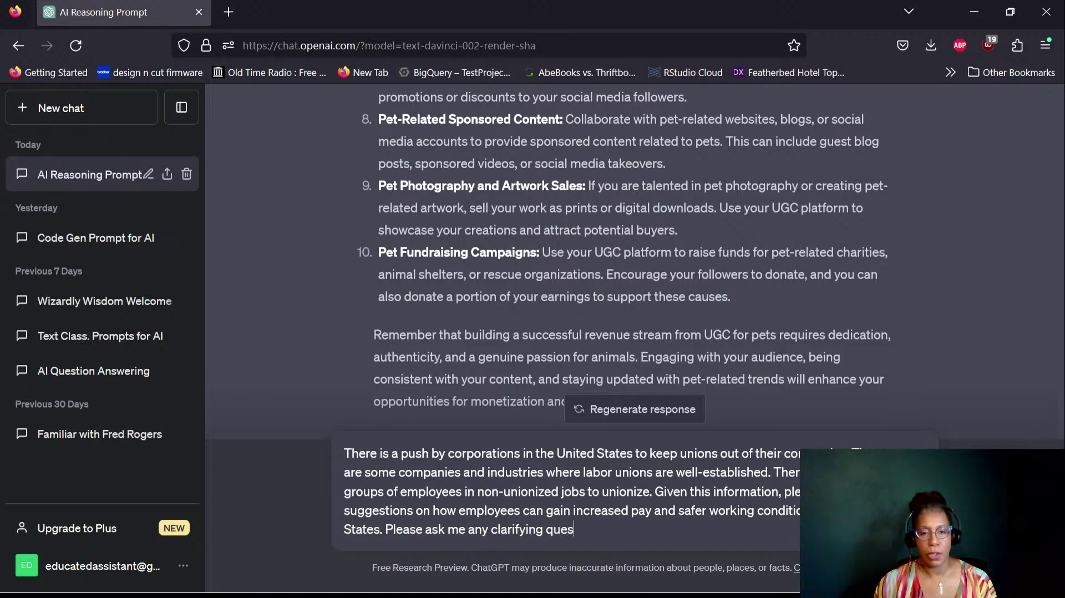
pyautogui.write('tions you m')
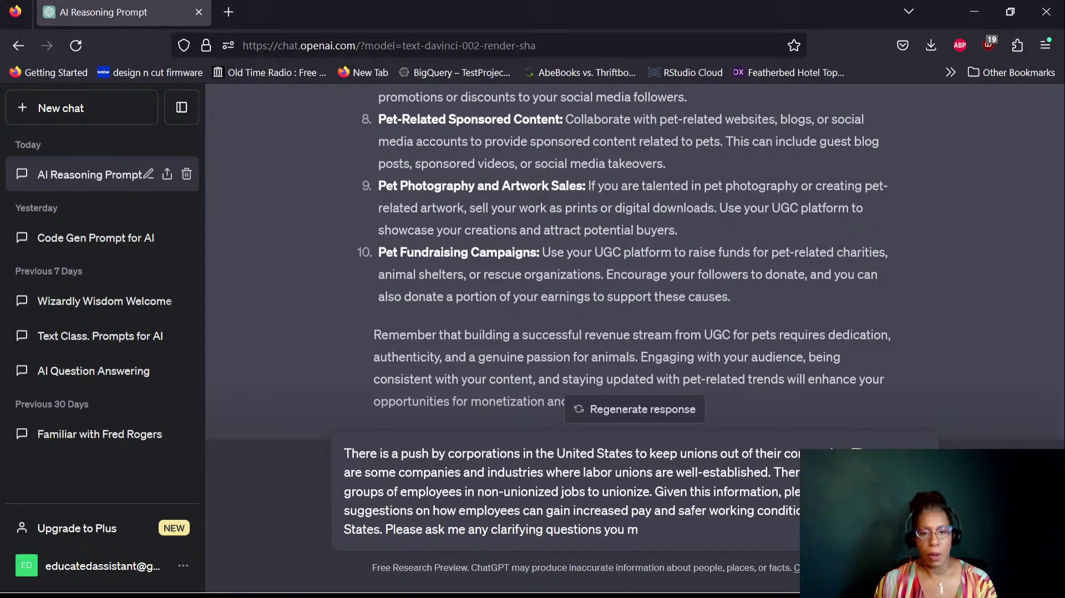
pyautogui.press('BackSpace')
pyautogui.write('ha')
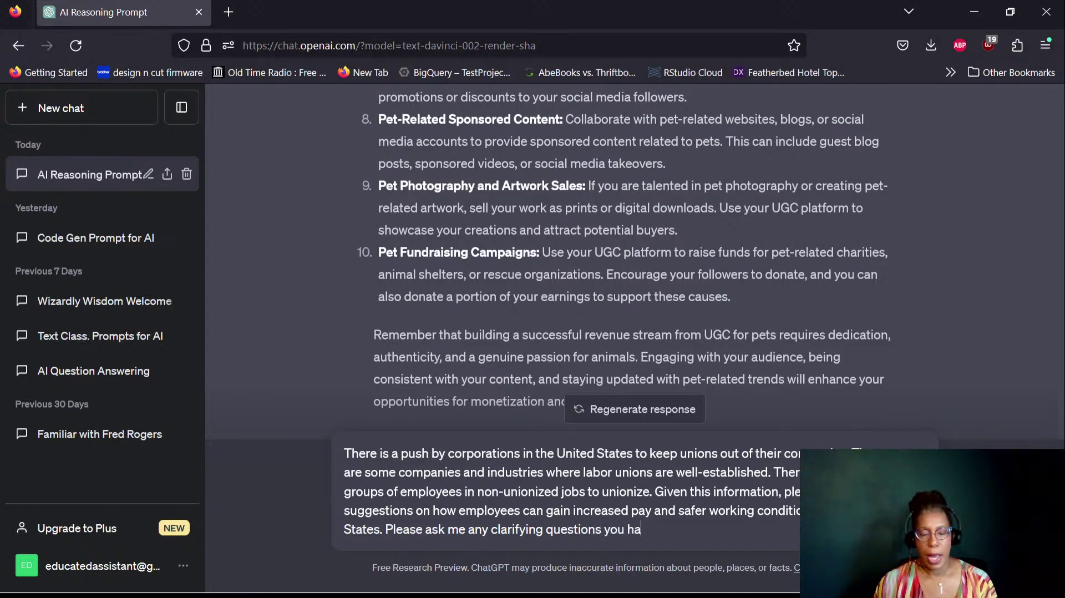
pyautogui.write('ve befor')
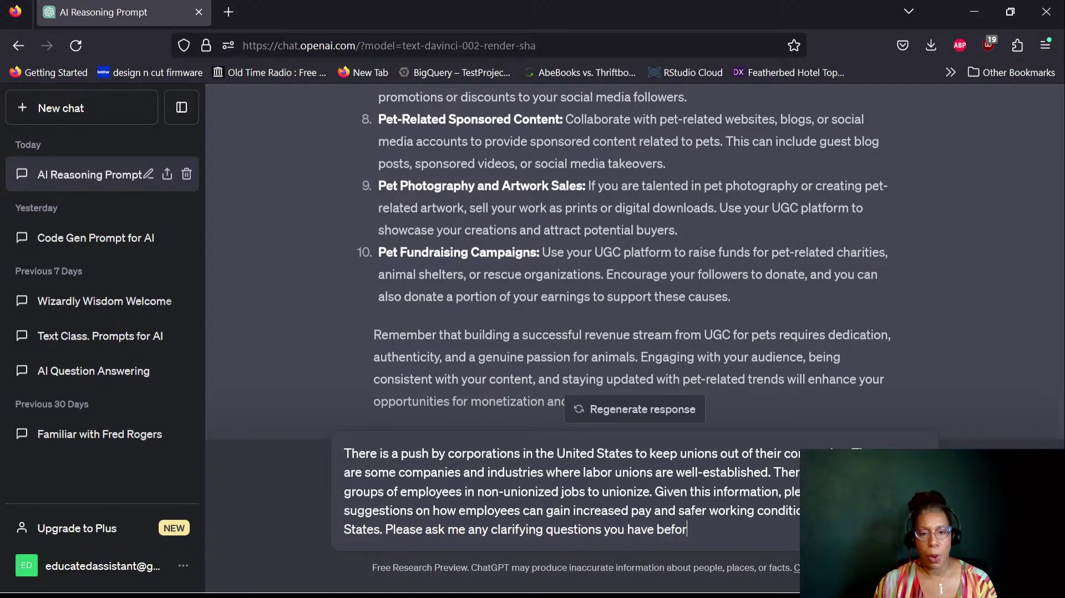
pyautogui.write('e you genert')
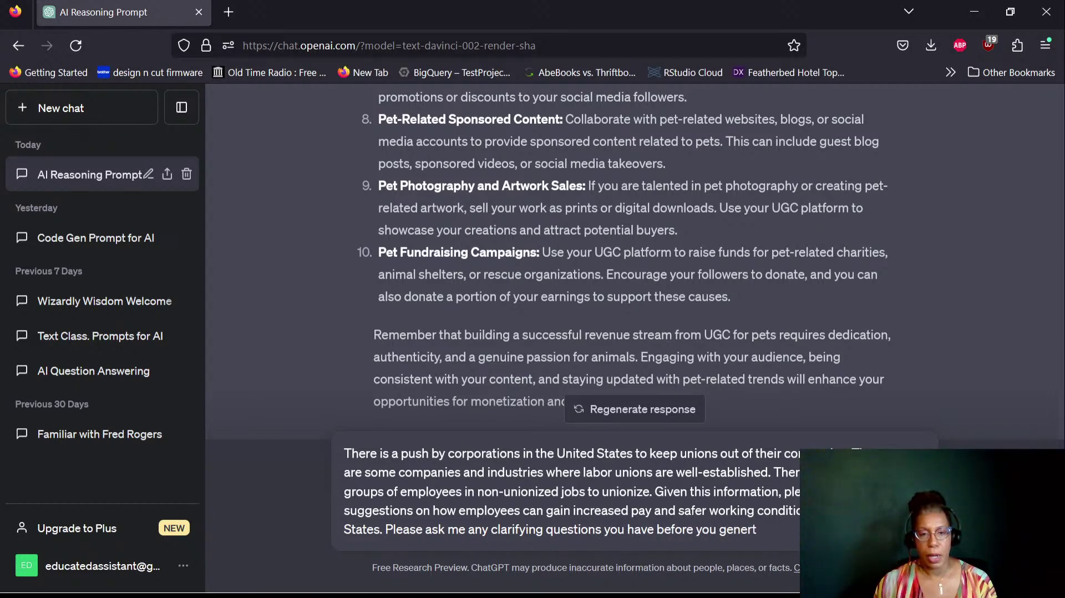
pyautogui.press('BackSpace')
pyautogui.write('ate your')
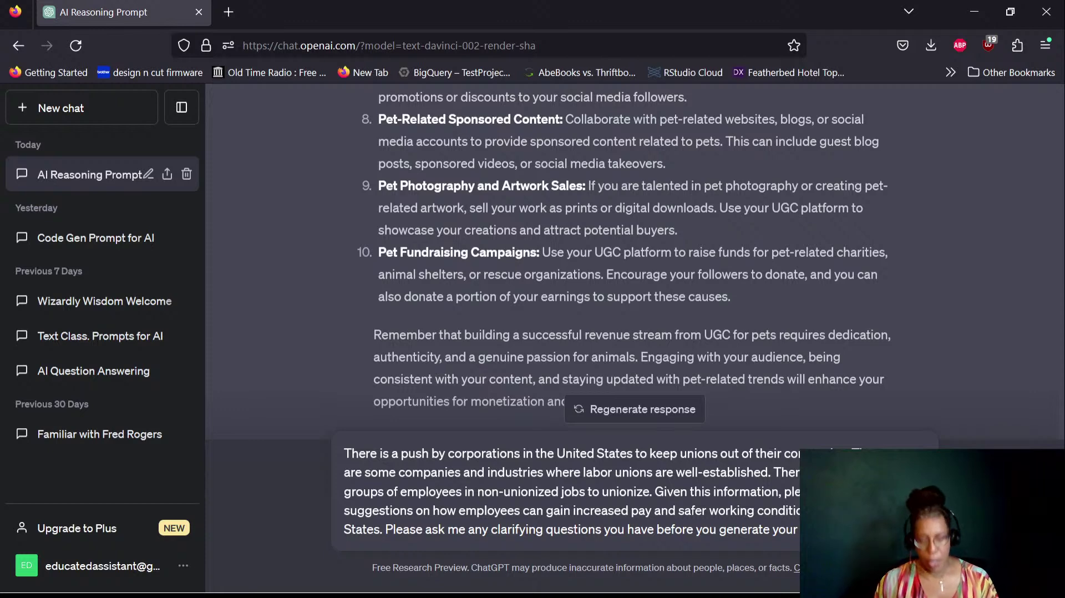
pyautogui.press('Return')
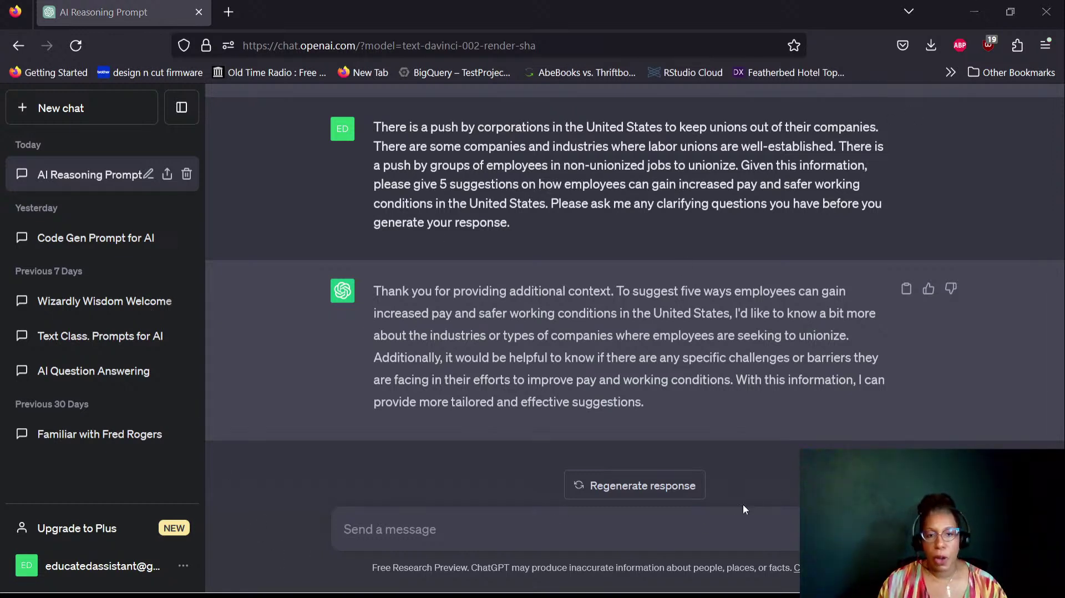
# Step: Open a new browser tab for a web search, keeping the chat open
pyautogui.click(797, 358)
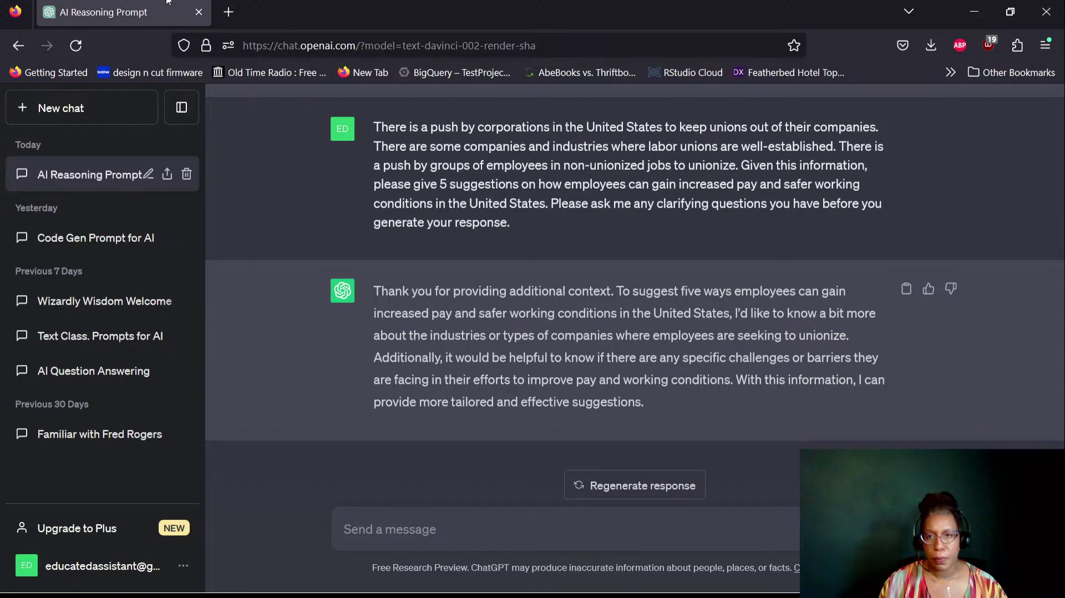
pyautogui.click(229, 12)
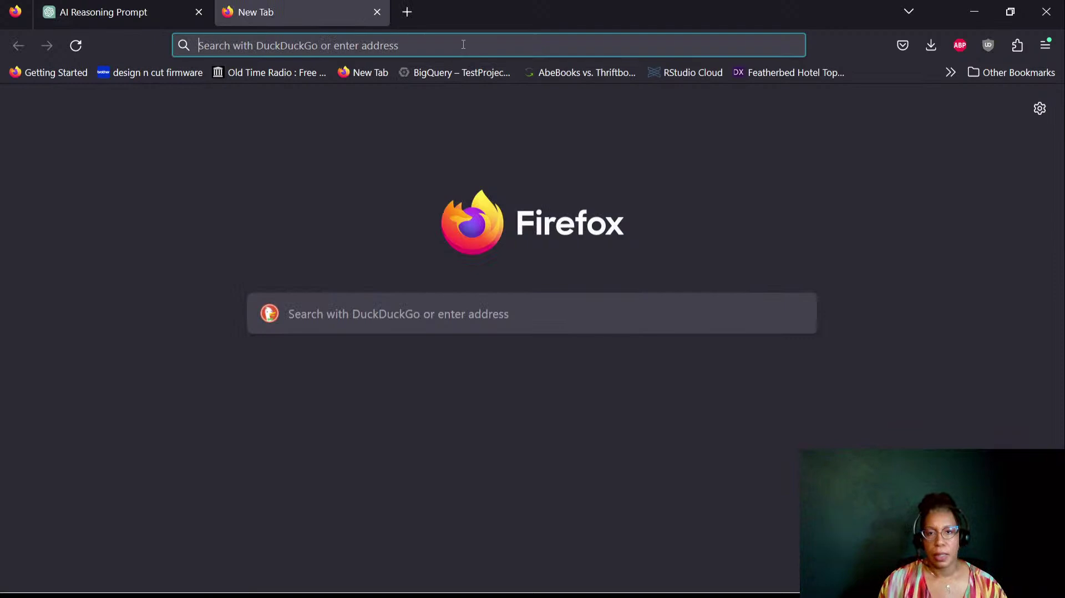
pyautogui.click(360, 303)
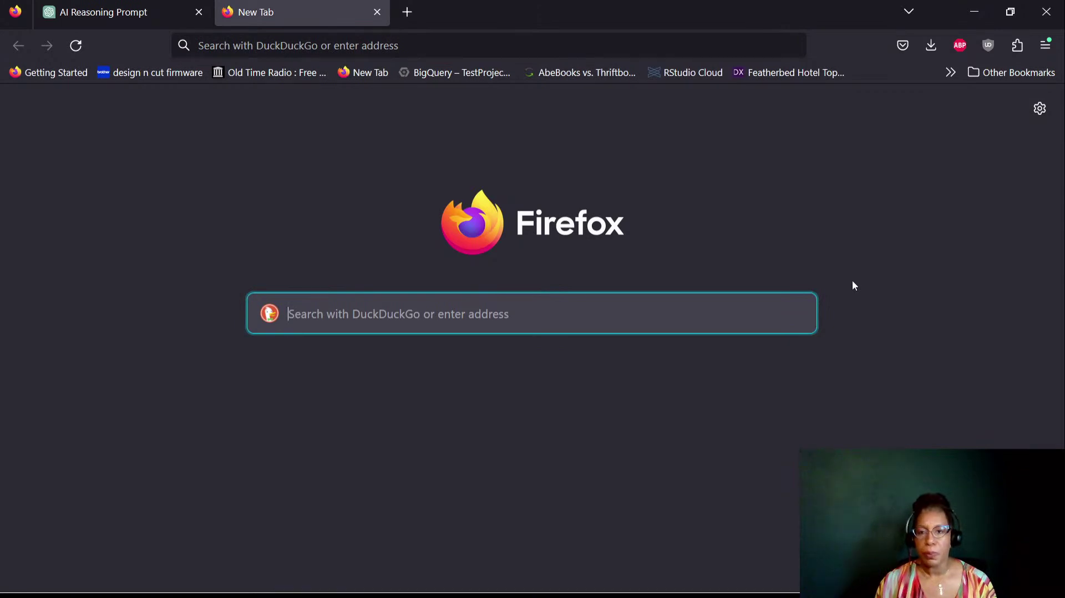
pyautogui.write('what co')
pyautogui.press('BackSpace')
pyautogui.press('BackSpace')
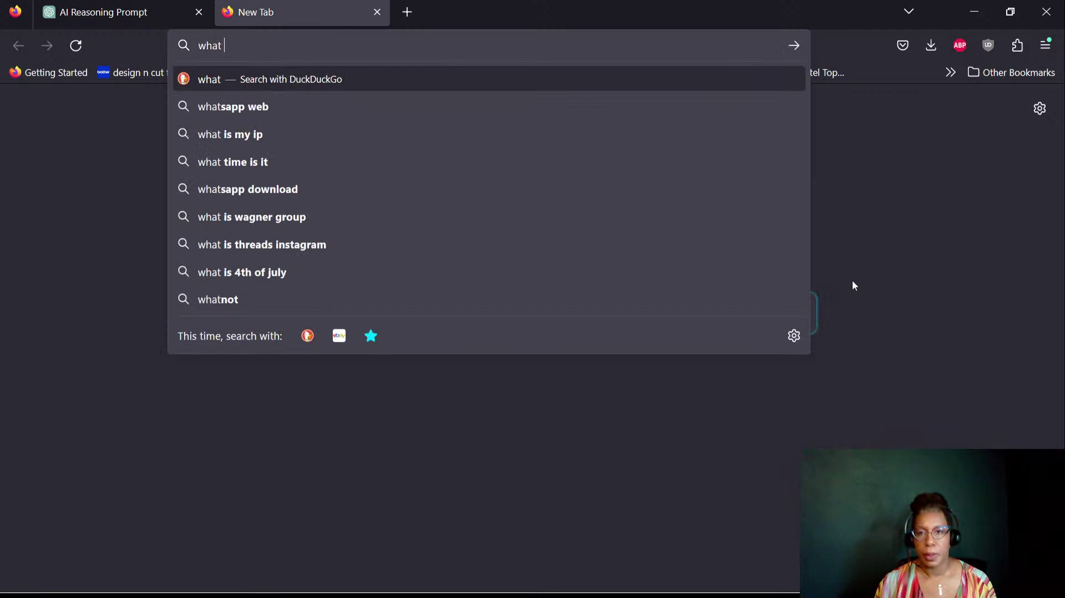
pyautogui.write('companies')
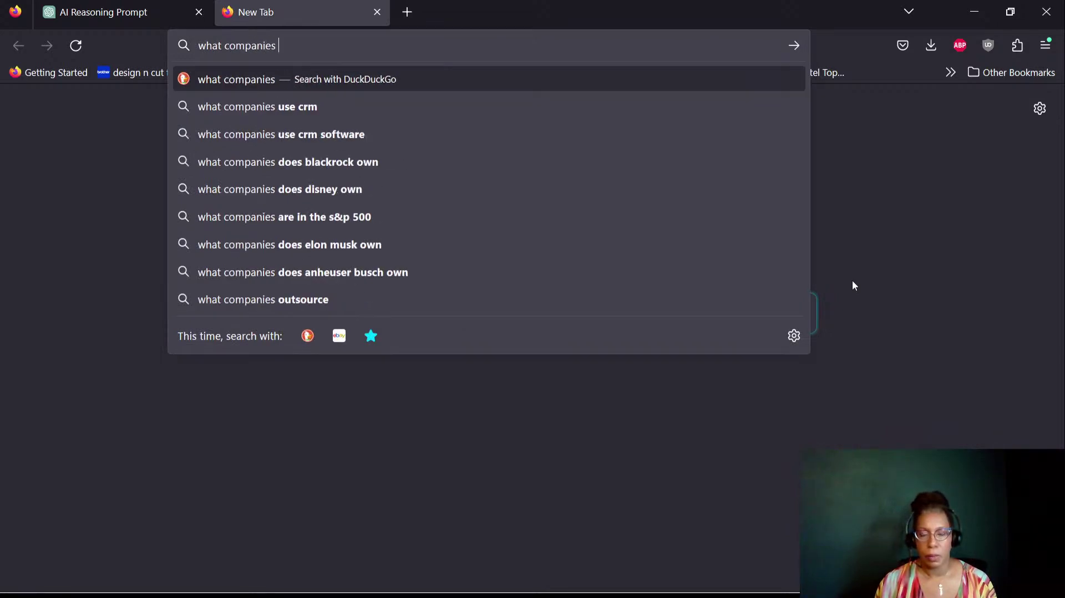
pyautogui.press('BackSpace')
pyautogui.press('BackSpace')
pyautogui.press('BackSpace')
pyautogui.press('BackSpace')
pyautogui.press('BackSpace')
pyautogui.press('BackSpace')
pyautogui.press('BackSpace')
pyautogui.press('BackSpace')
pyautogui.press('BackSpace')
pyautogui.press('BackSpace')
pyautogui.press('BackSpace')
pyautogui.press('BackSpace')
pyautogui.press('BackSpace')
pyautogui.press('BackSpace')
pyautogui.press('BackSpace')
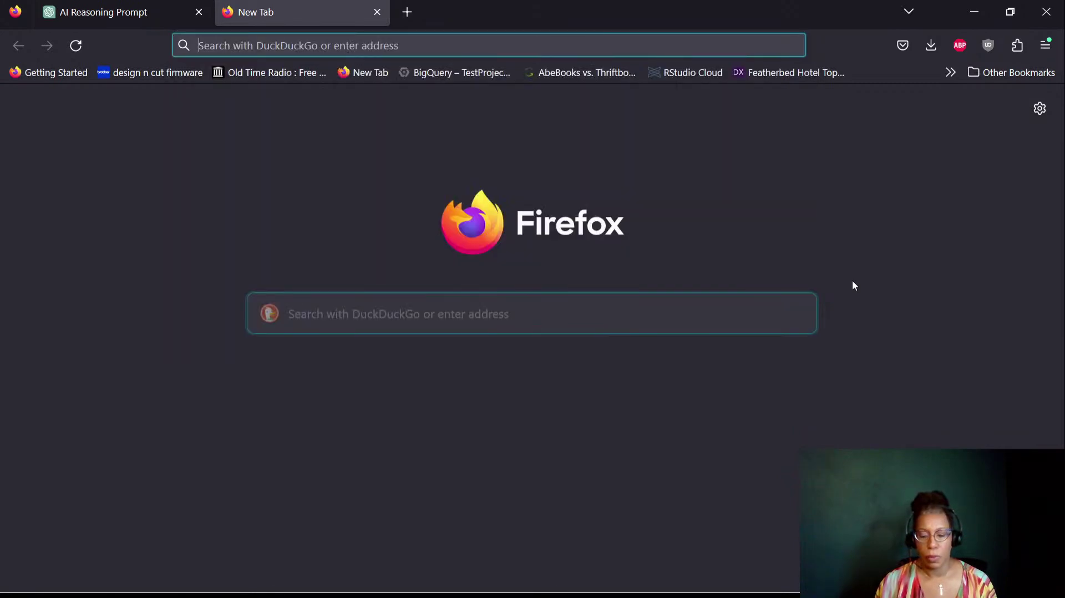
# Step: Search the web for "is ups unionized" and look through the news and web results
pyautogui.write('is ups union')
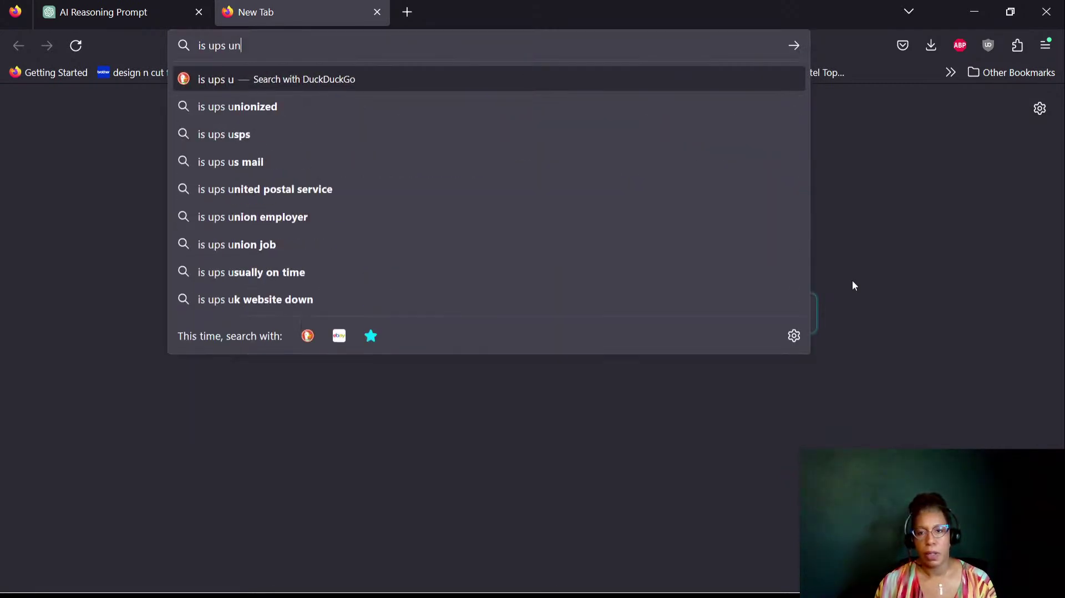
pyautogui.press('Down')
pyautogui.press('Return')
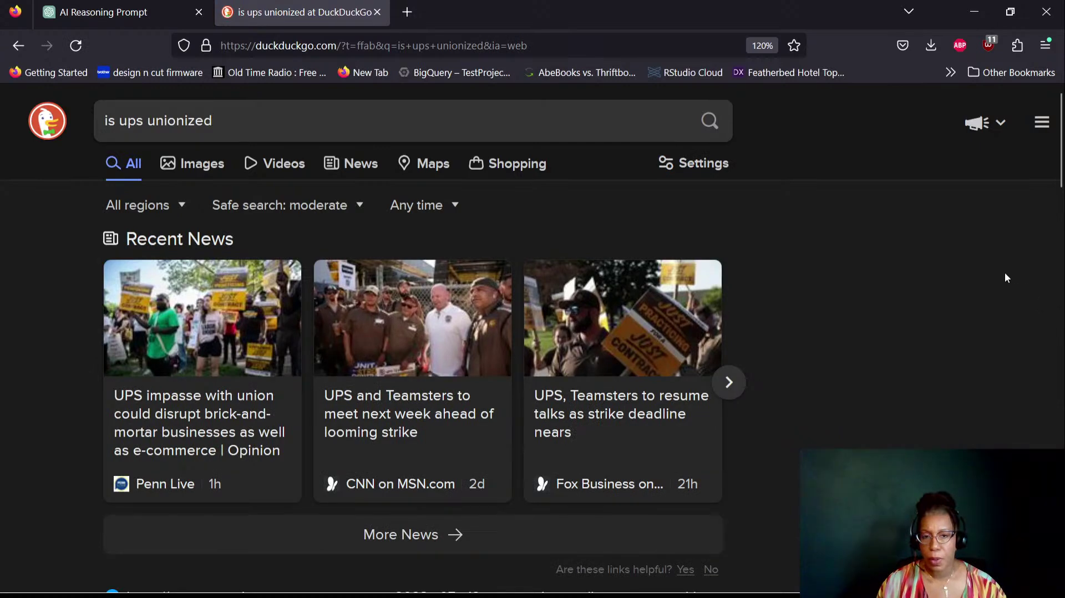
pyautogui.scroll(-5, 1003, 275)
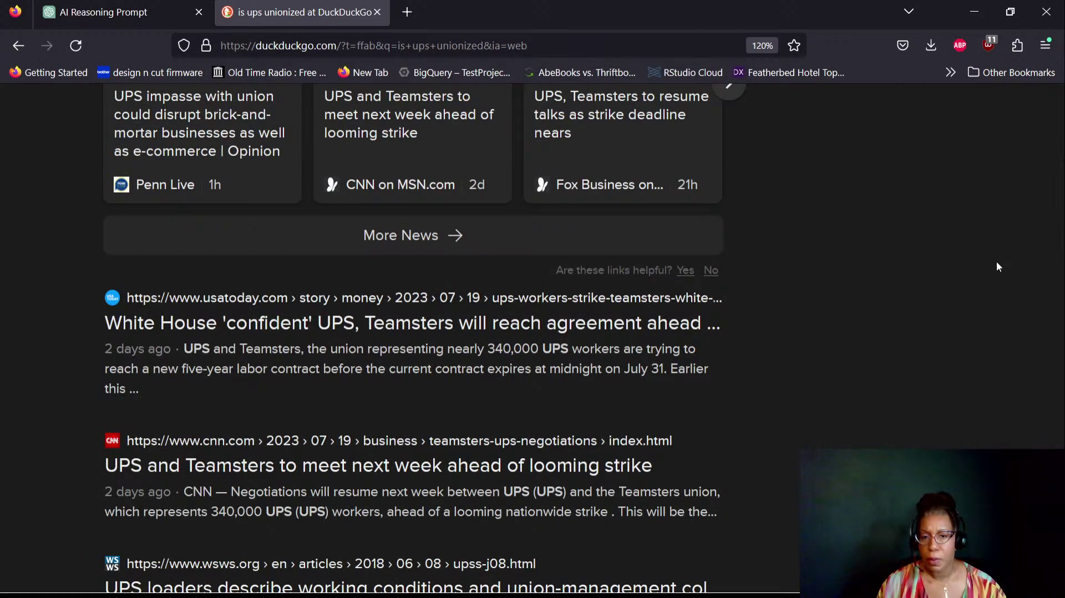
pyautogui.scroll(-3, 998, 267)
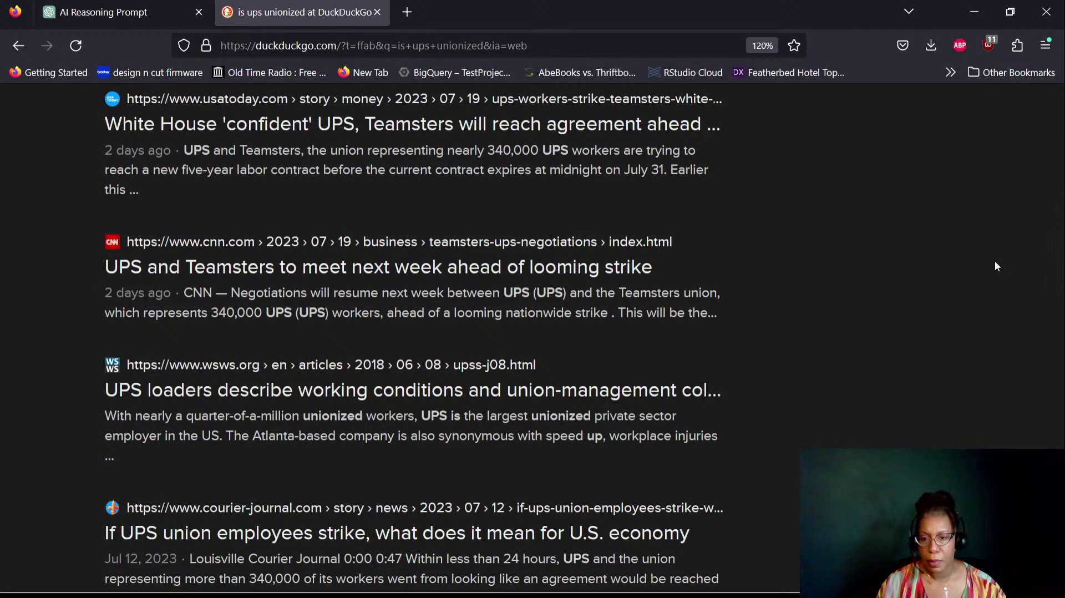
pyautogui.scroll(7, 994, 261)
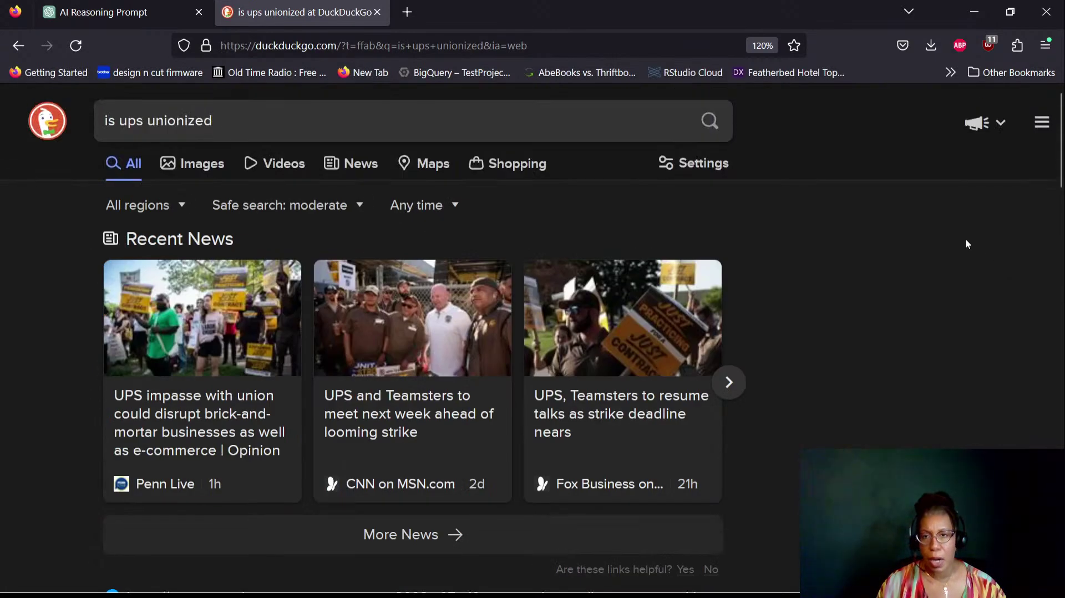
# Step: Replace the previous query and search the web for "what companies in the united states don't have unions"
pyautogui.click(274, 124)
pyautogui.hotkey('ctrl', 'a')
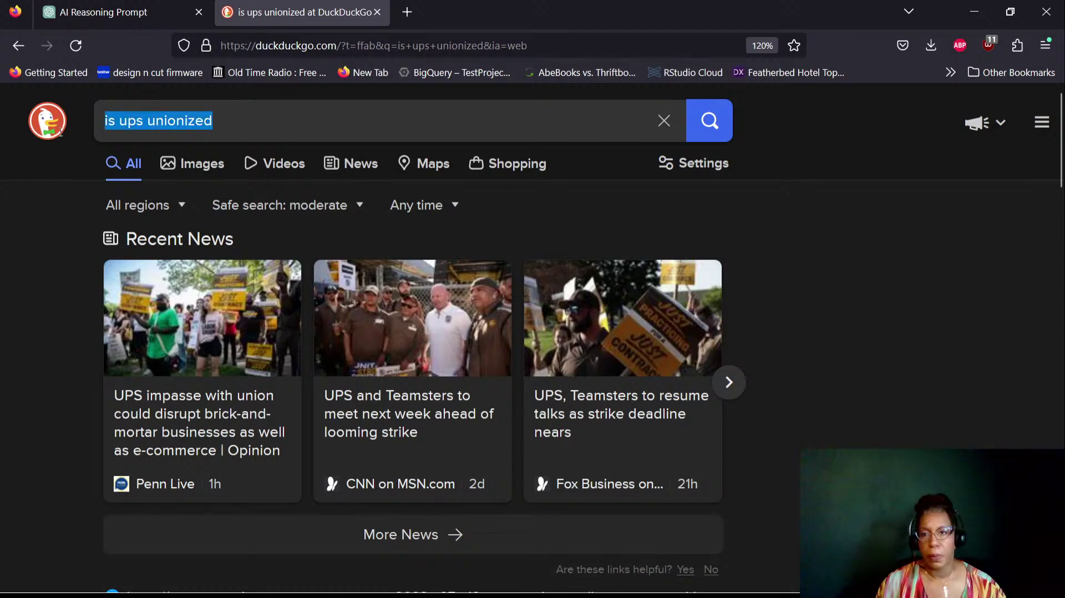
pyautogui.write('wh')
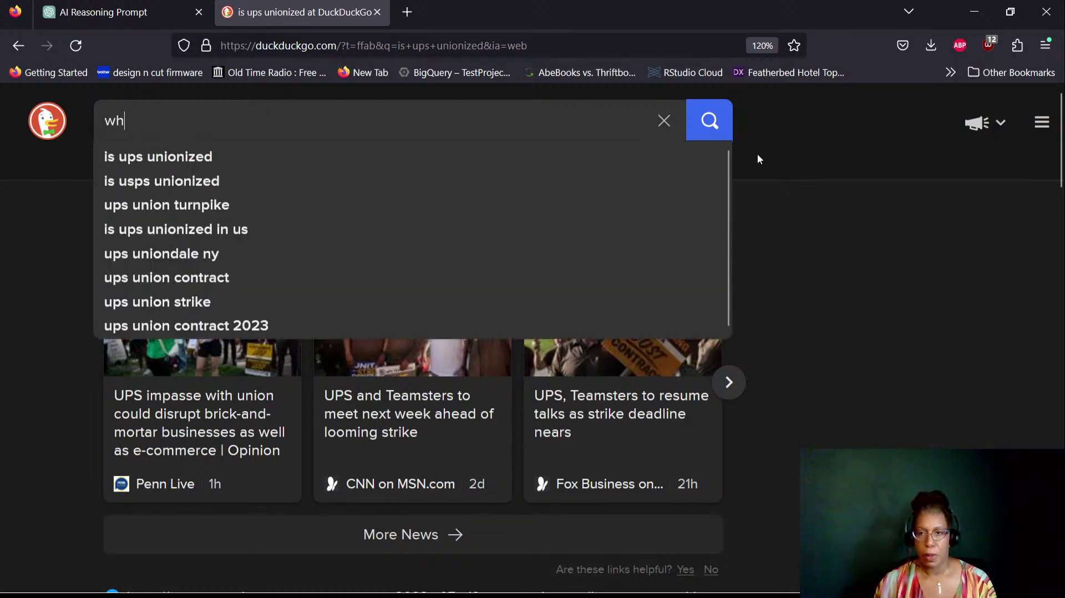
pyautogui.write('at comp')
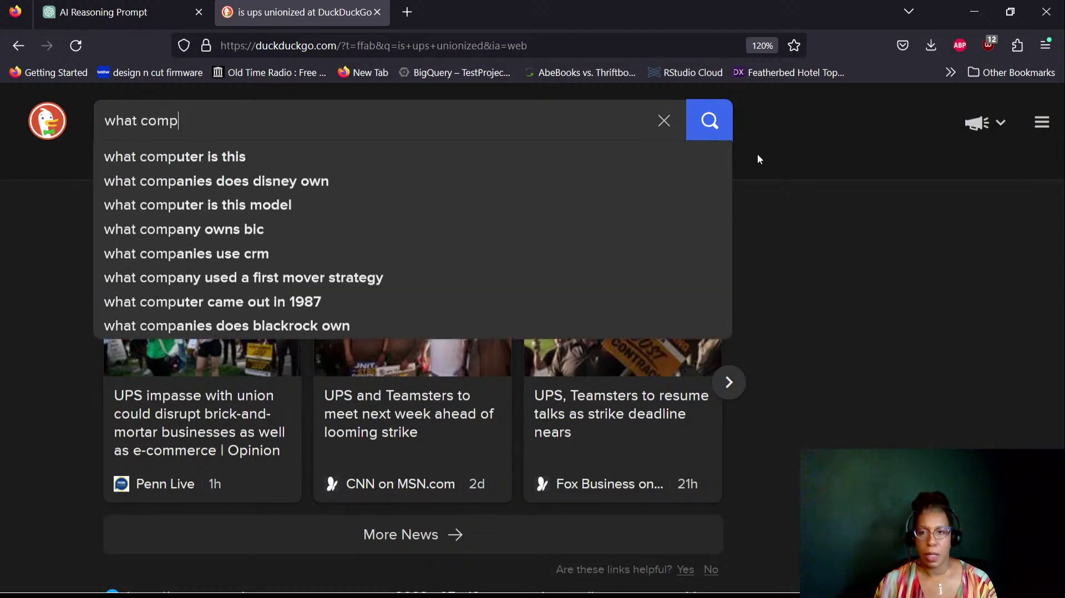
pyautogui.write('any')
pyautogui.press('BackSpace')
pyautogui.write('ies in')
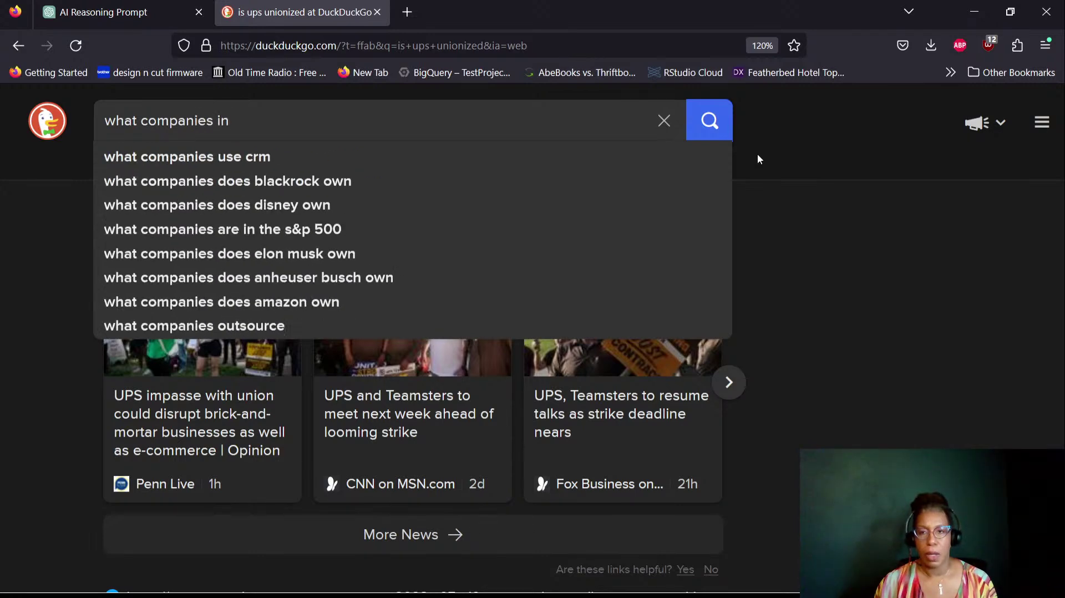
pyautogui.write(' the united')
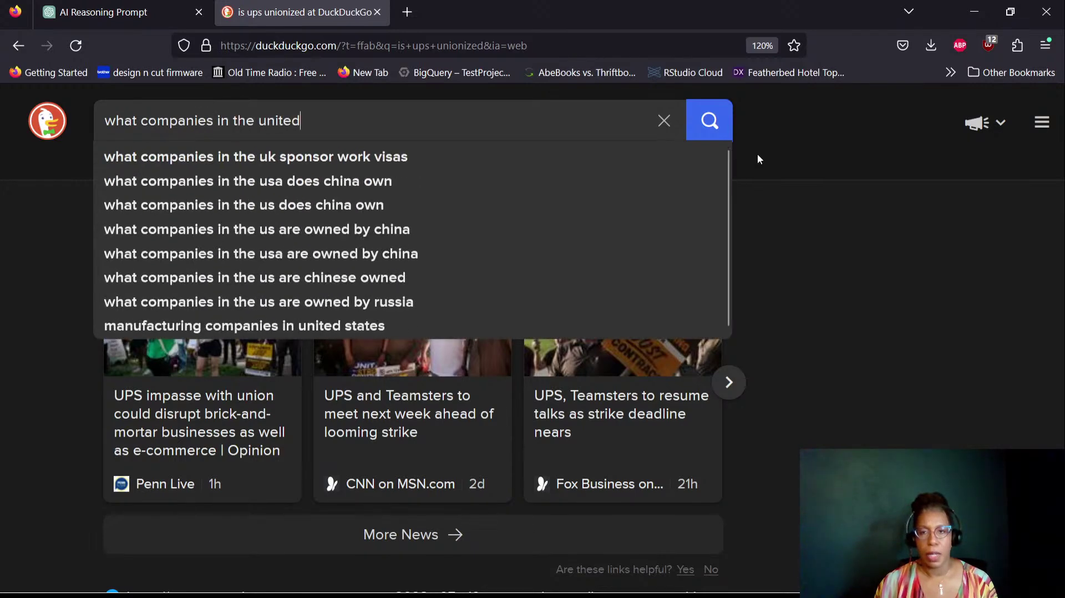
pyautogui.write(' states')
pyautogui.press('BackSpace')
pyautogui.write("s don't have unions")
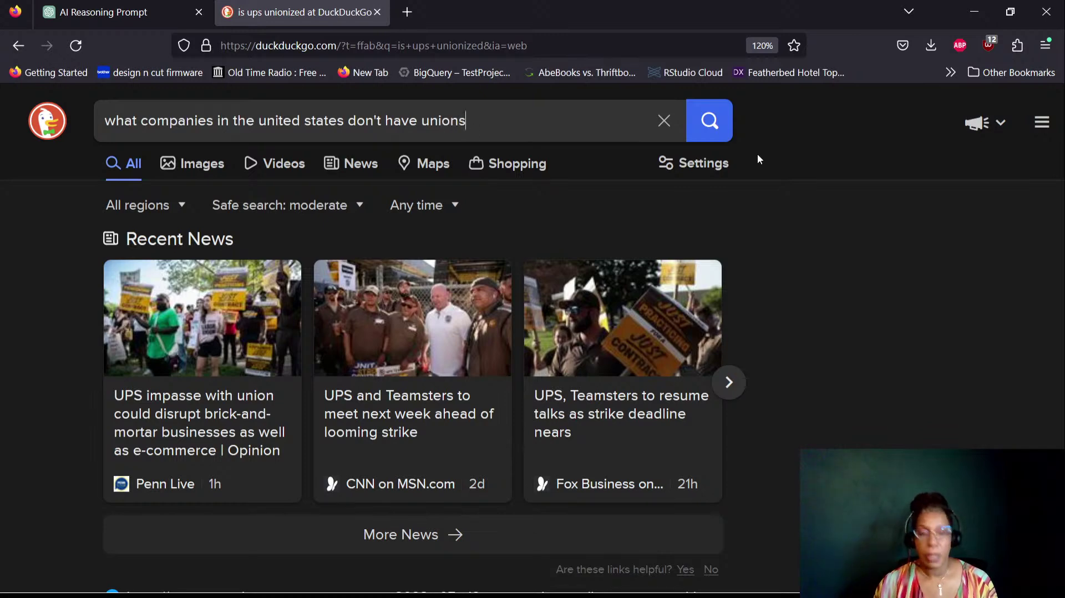
pyautogui.press('Return')
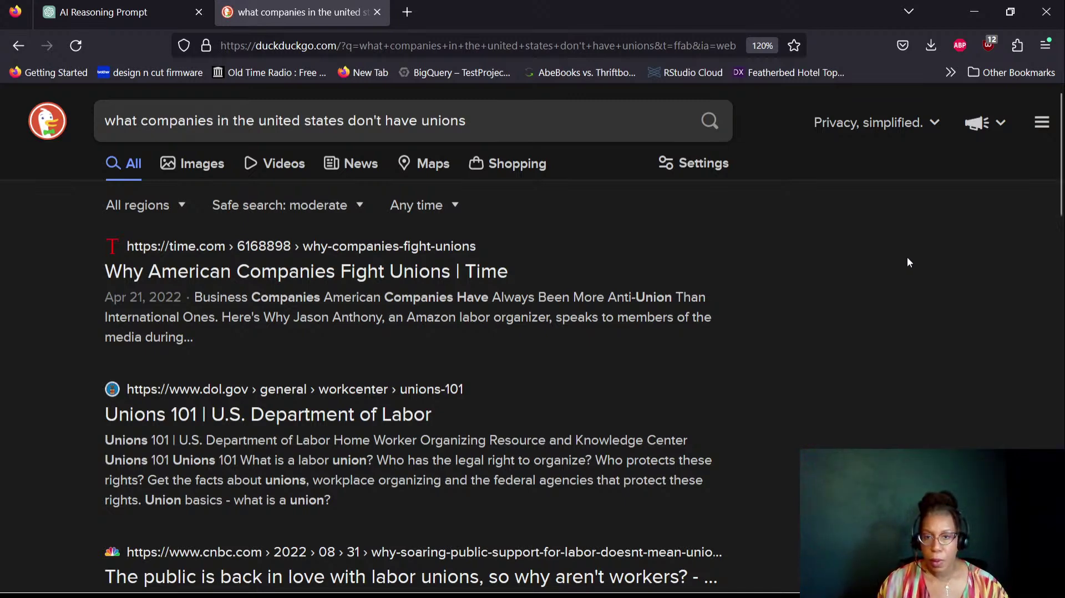
# Step: Look through the web results down to the end of the page for companies without unions
pyautogui.scroll(-5, 907, 258)
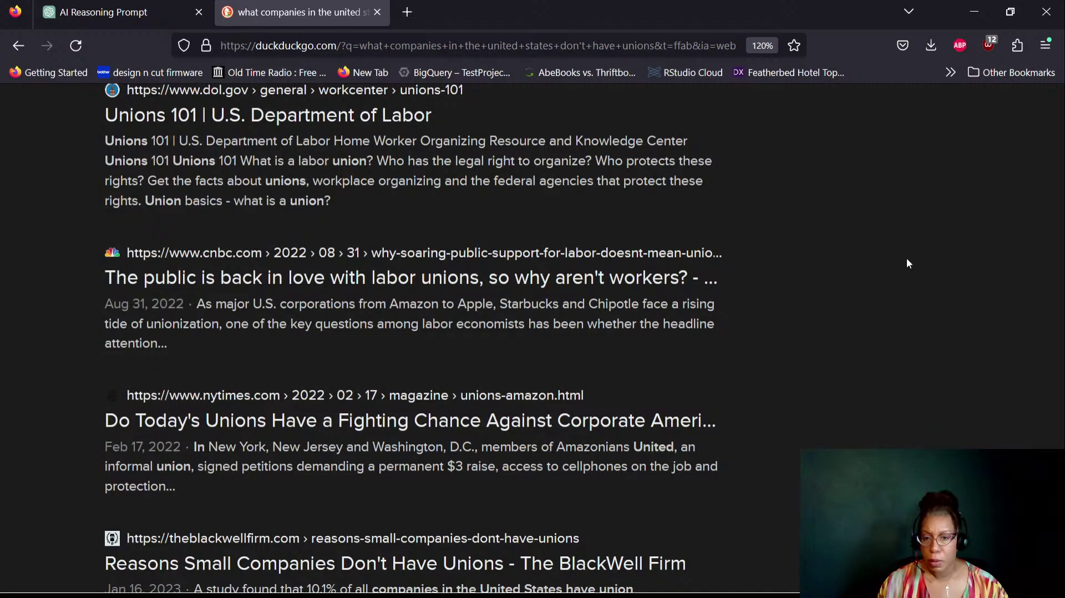
pyautogui.scroll(-2, 907, 259)
pyautogui.scroll(-4, 908, 263)
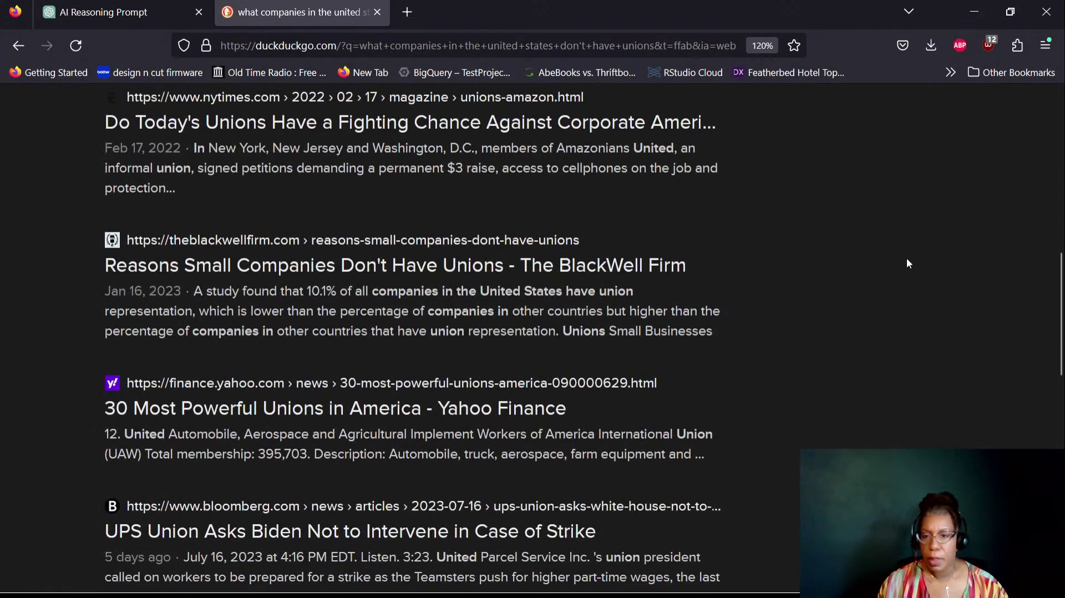
pyautogui.scroll(-2, 907, 263)
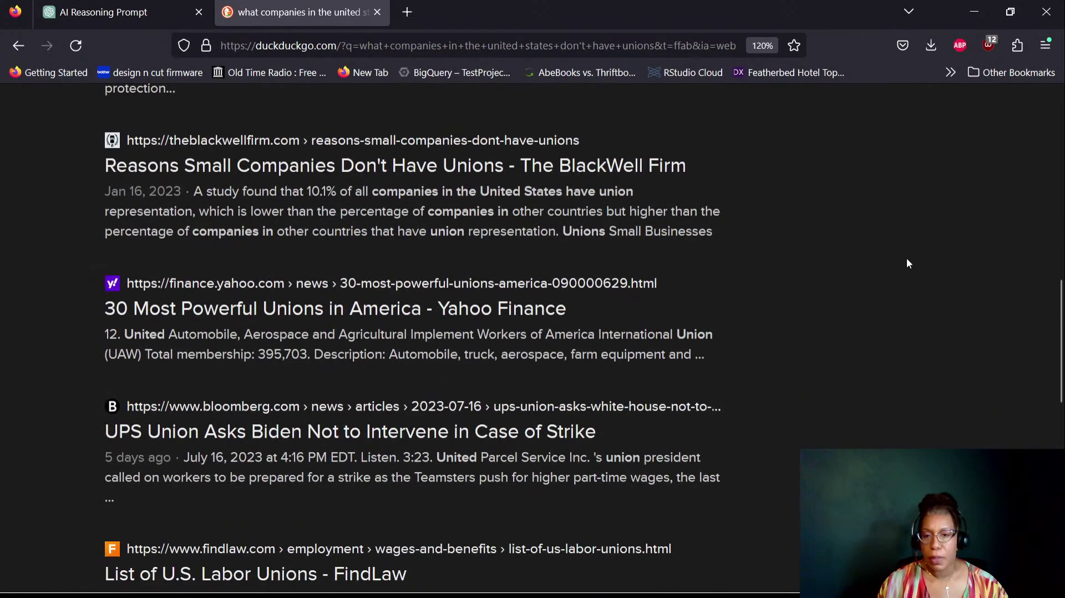
pyautogui.scroll(-6, 906, 263)
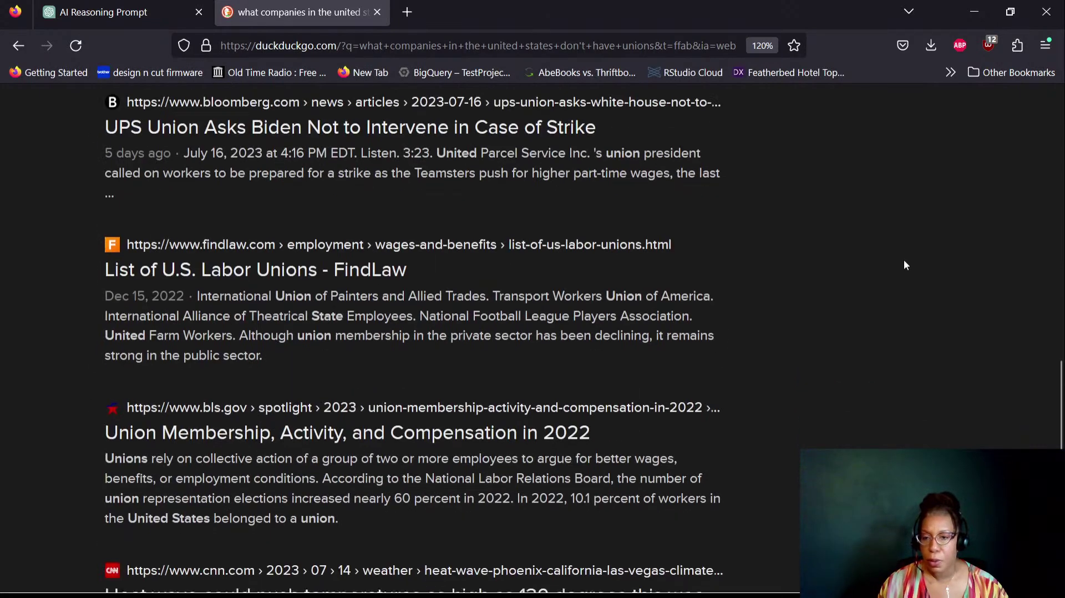
pyautogui.scroll(-4, 905, 261)
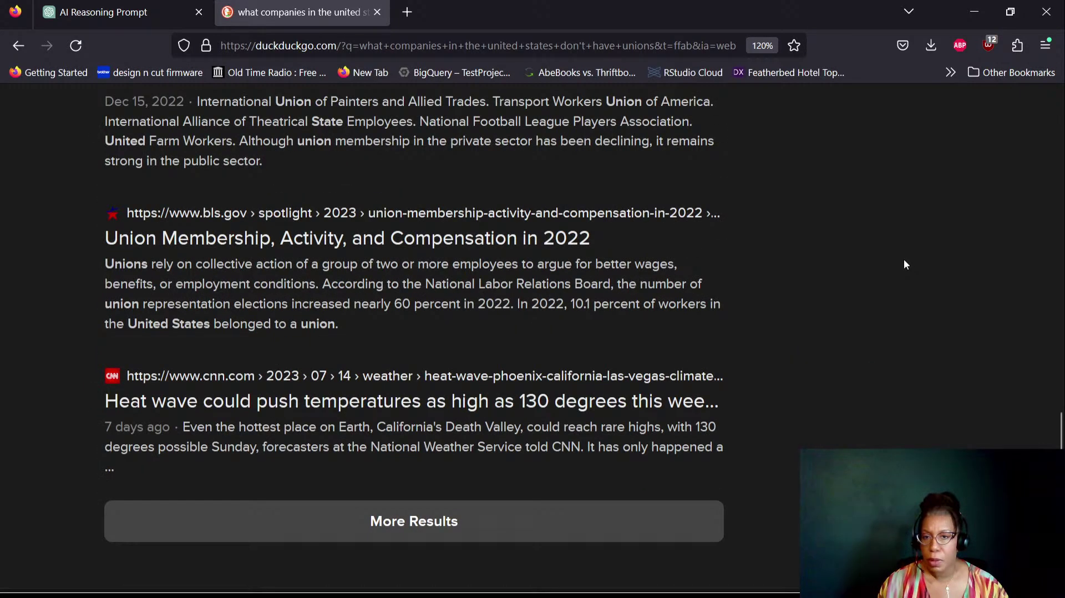
# Step: Return to the ChatGPT conversation and send "I am not sure. What companies or industries in the United States are not unionized?"
pyautogui.click(150, 12)
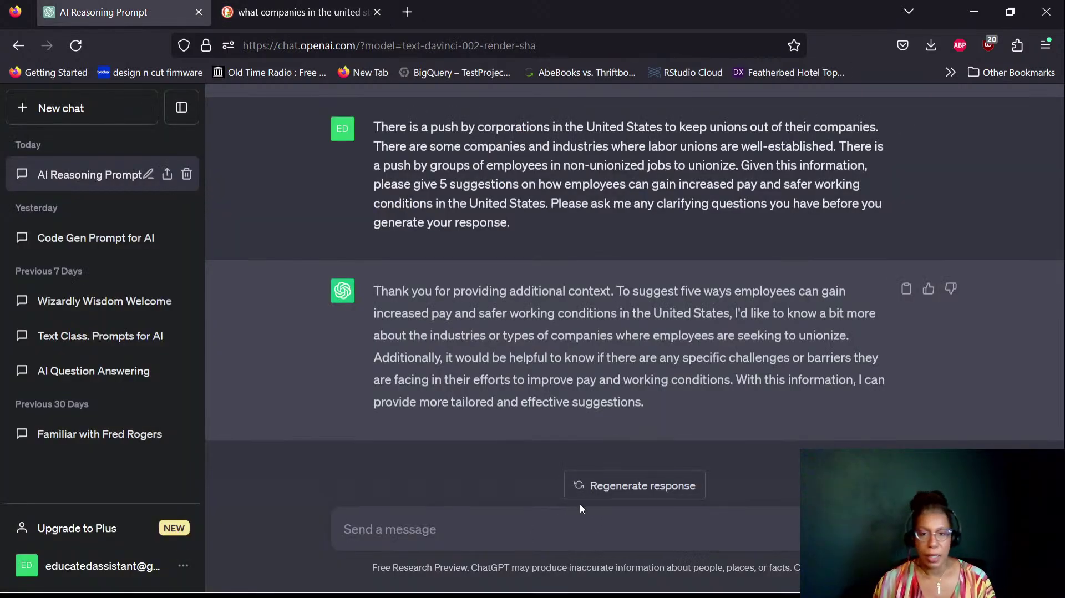
pyautogui.write('I')
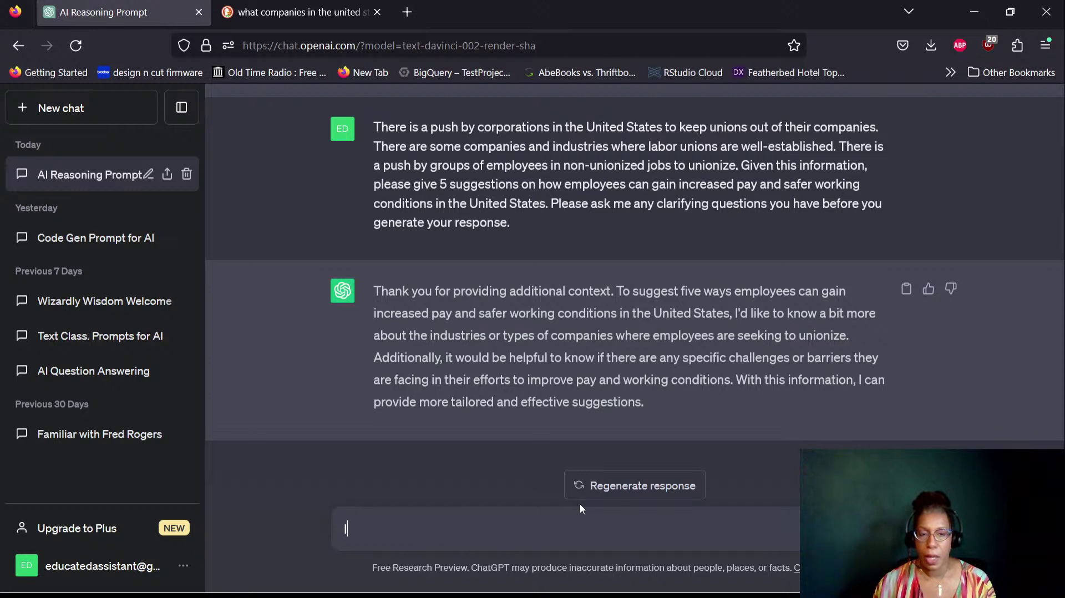
pyautogui.write(' am not sure,')
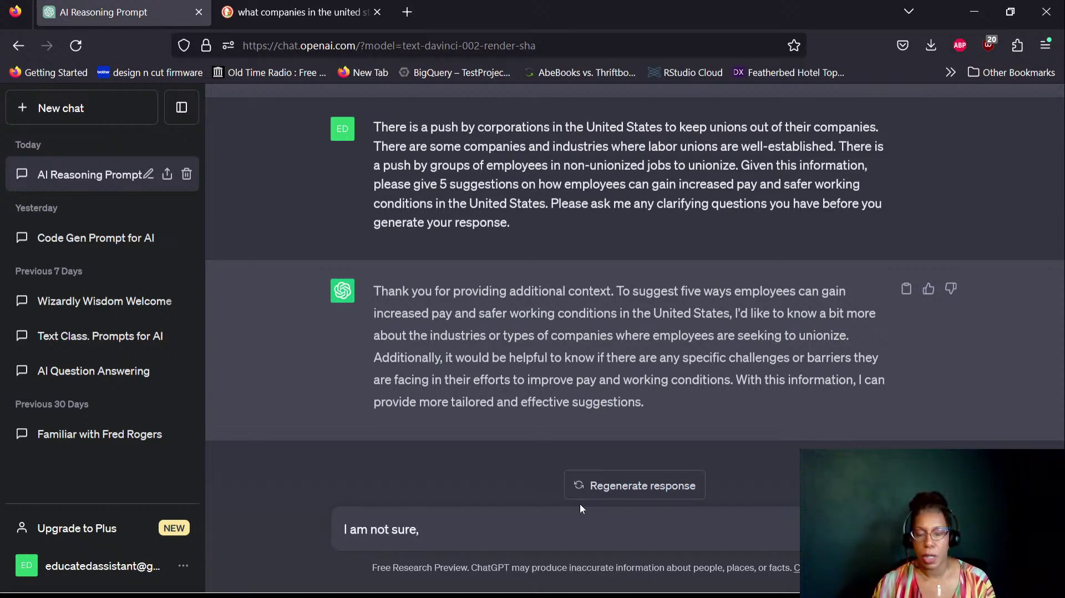
pyautogui.press('BackSpace')
pyautogui.write('. What companies ')
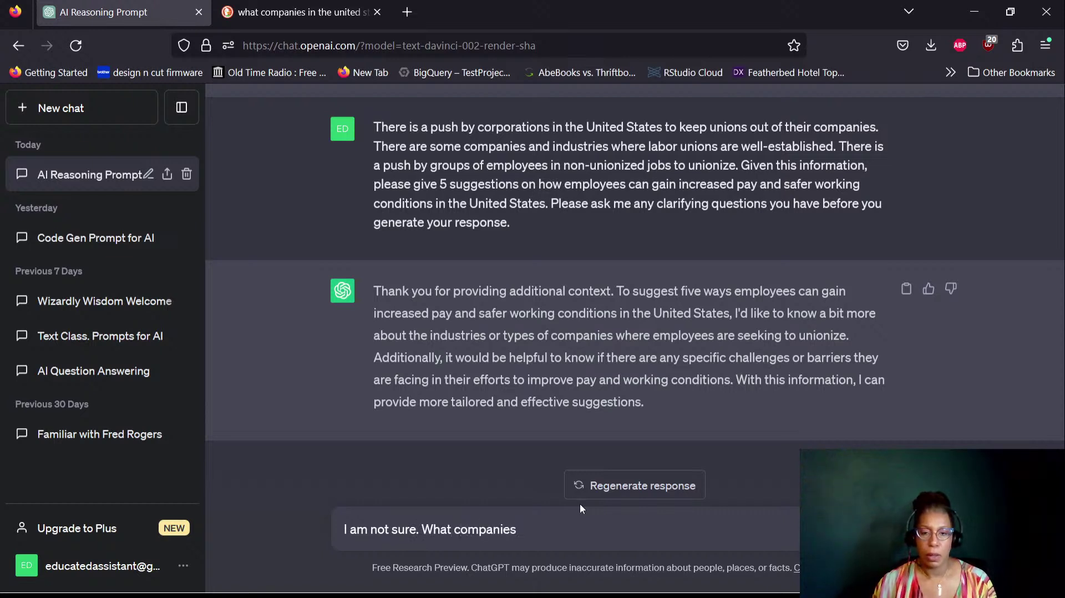
pyautogui.write('or industries in the Unit')
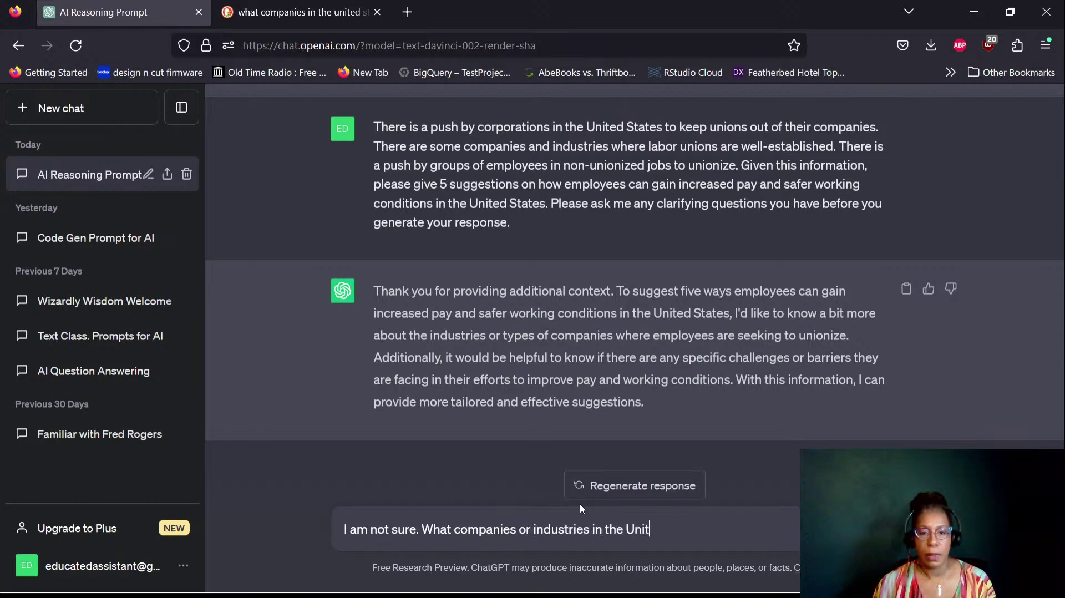
pyautogui.write('ed States a')
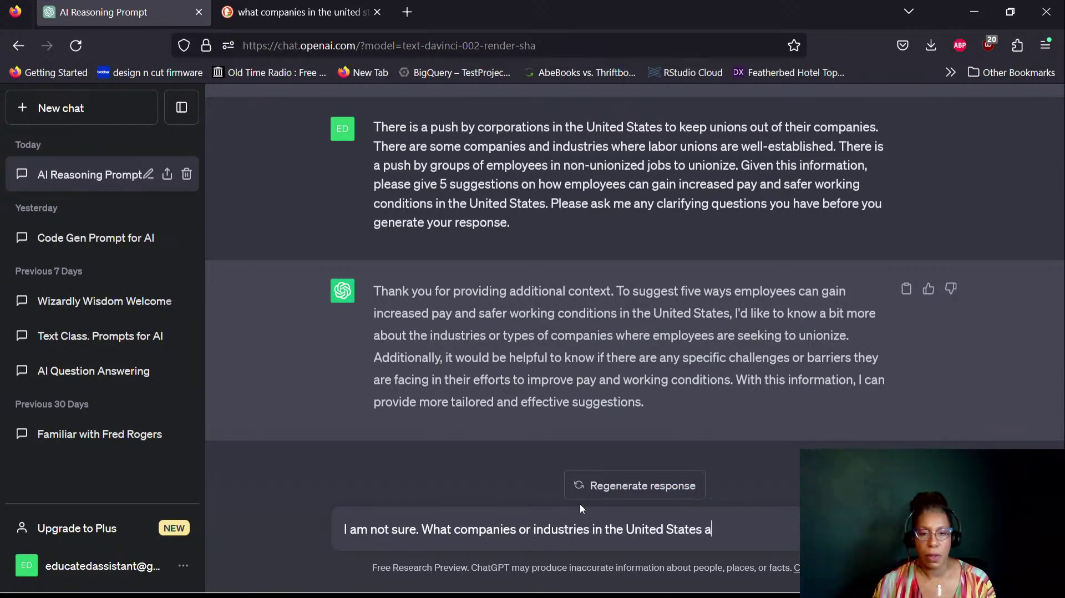
pyautogui.write('re not unionized?')
pyautogui.press('Return')
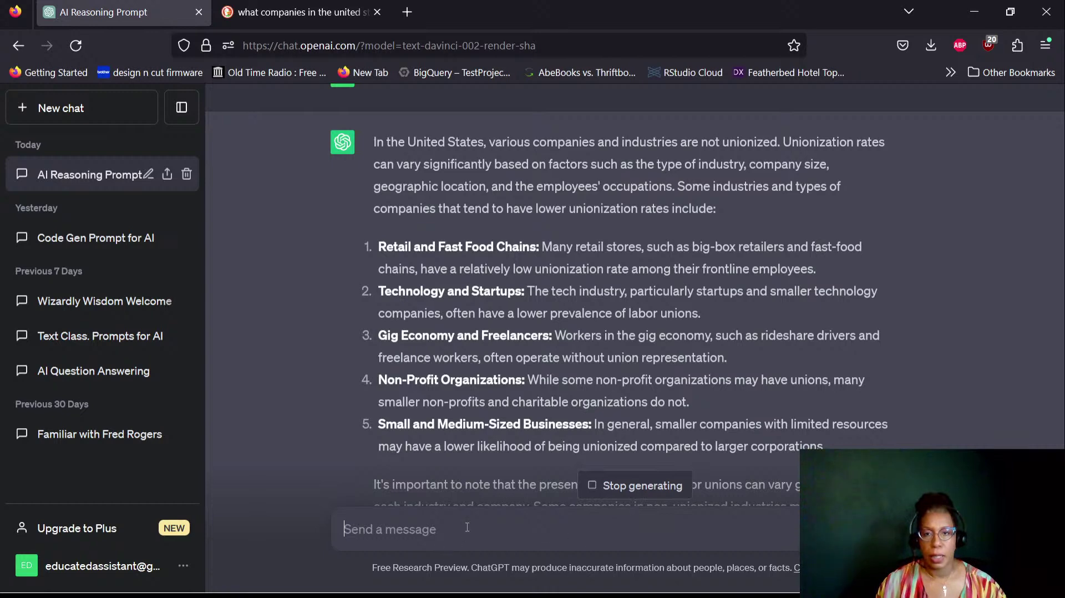
# Step: Send the reply "Ok, thank you. Going back to your clarifying question, please use the industries listed above."
pyautogui.write('Ok, thank y')
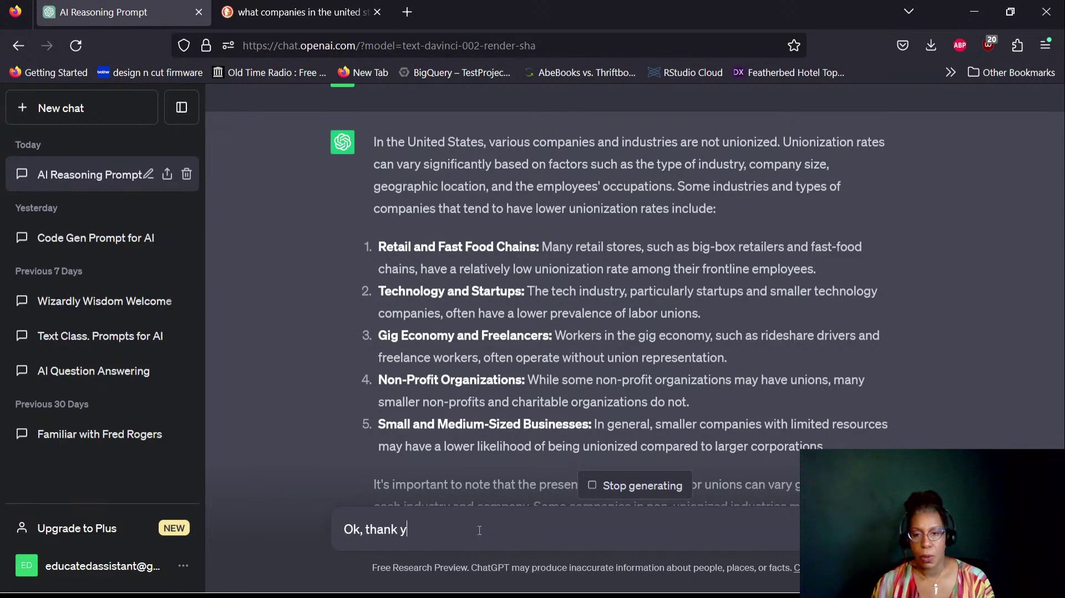
pyautogui.write('ou. Going ')
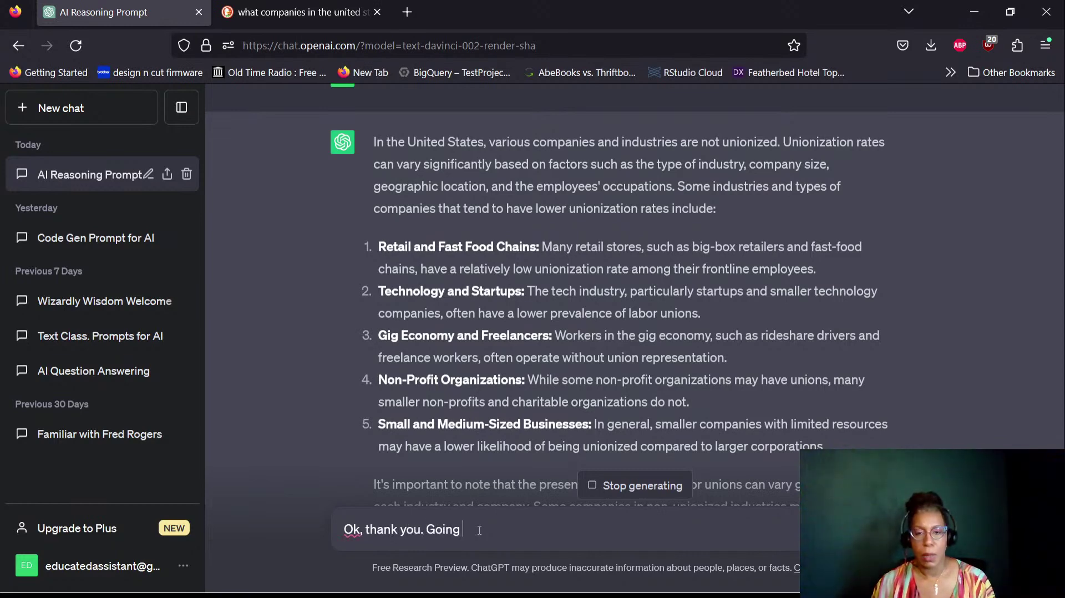
pyautogui.write('back to your clarif')
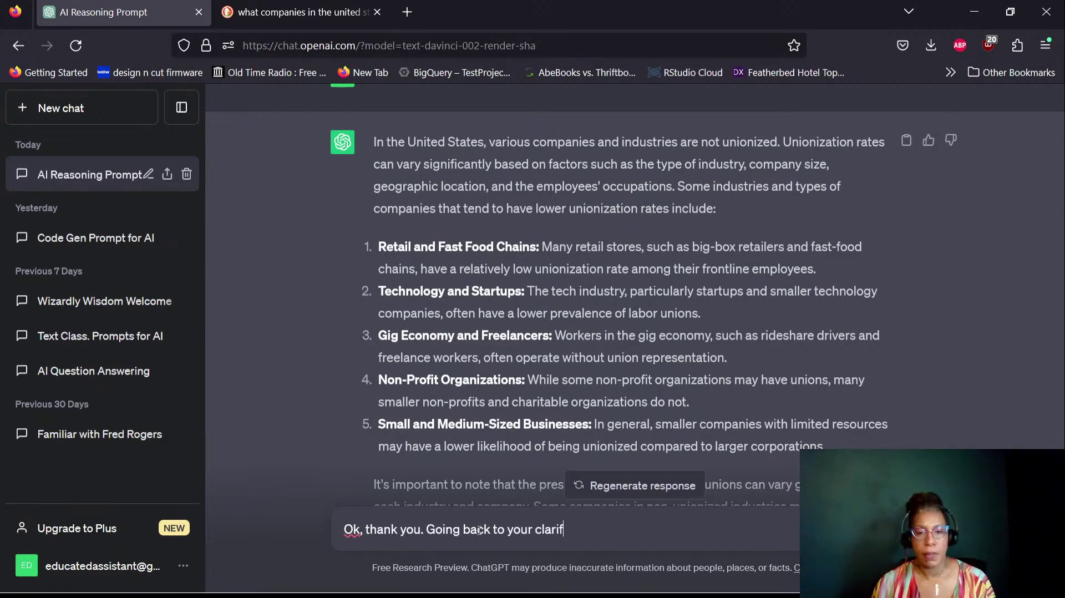
pyautogui.write('ying questio')
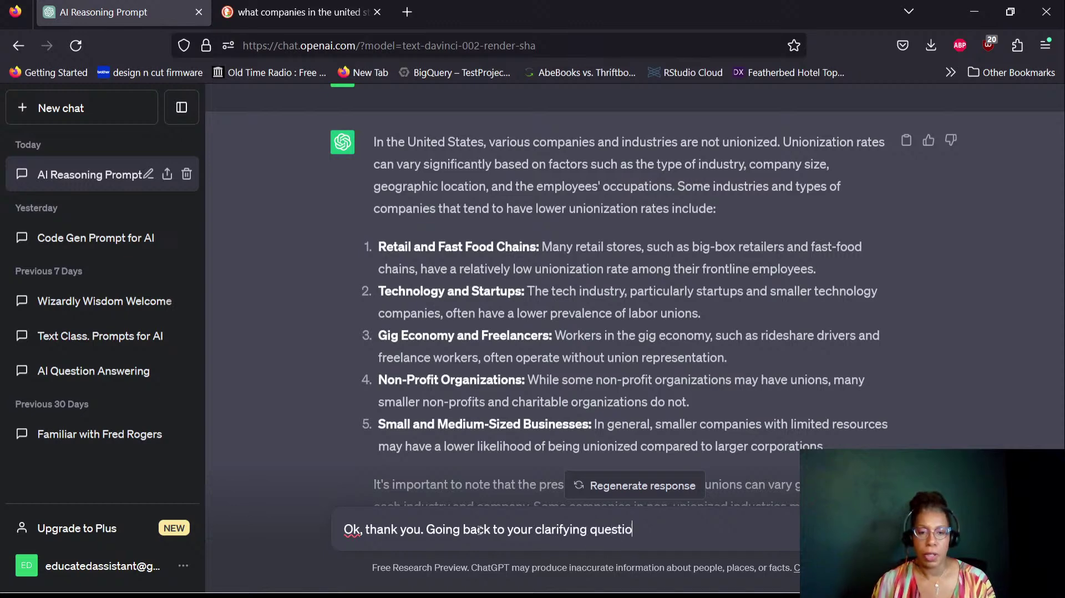
pyautogui.write('n, please')
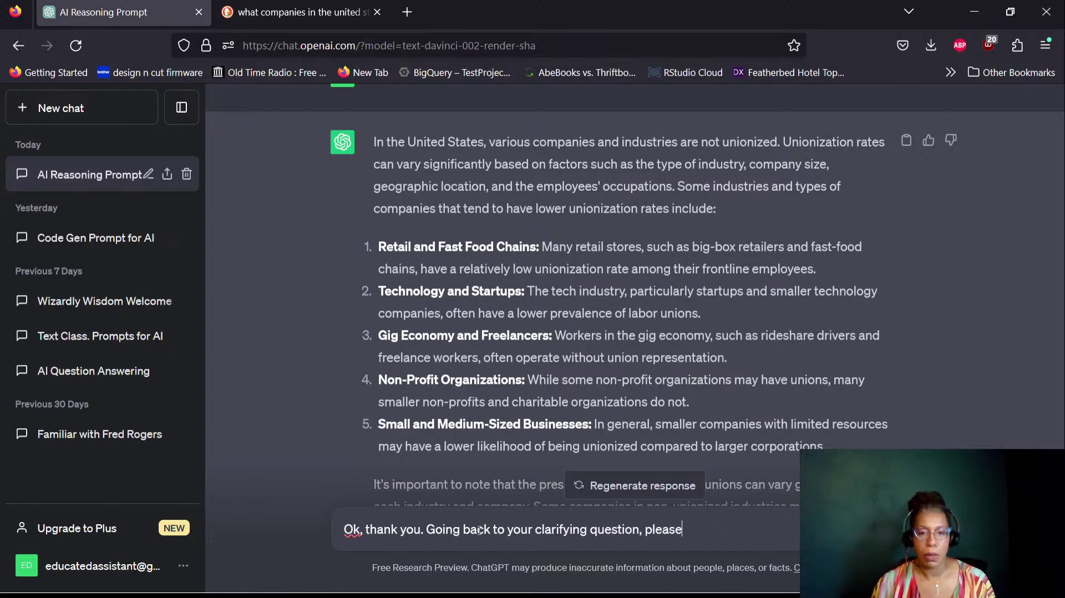
pyautogui.write(' use the industr')
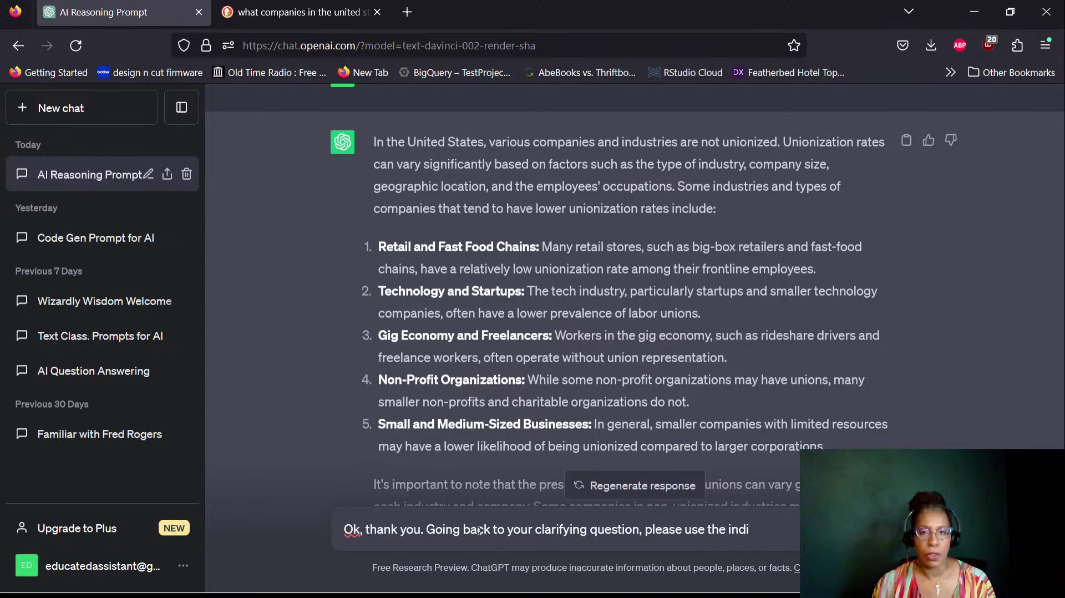
pyautogui.write('ies yo')
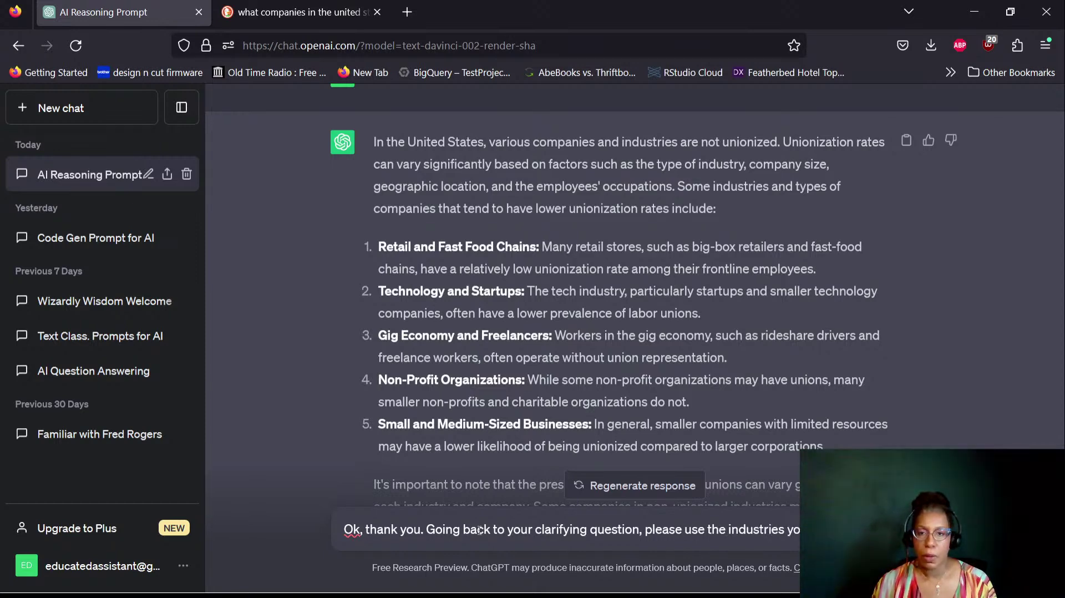
pyautogui.press('BackSpace')
pyautogui.press('BackSpace')
pyautogui.write('lis')
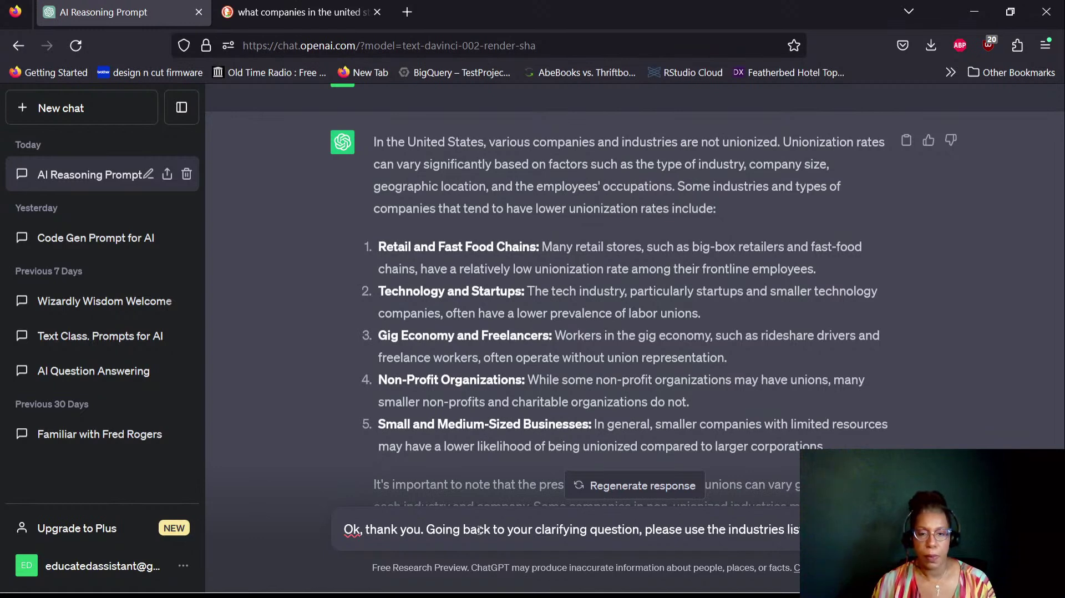
pyautogui.press('Return')
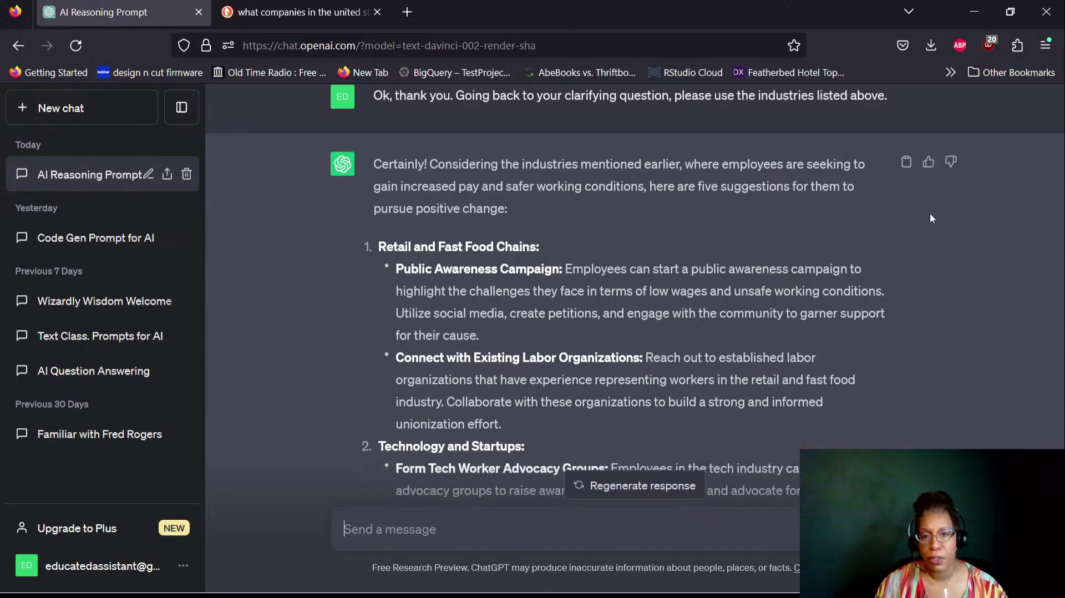
# Step: Read through the suggestions for each industry in ChatGPT's latest response, from retail and fast food to small and medium-sized businesses
pyautogui.scroll(-15, 930, 218)
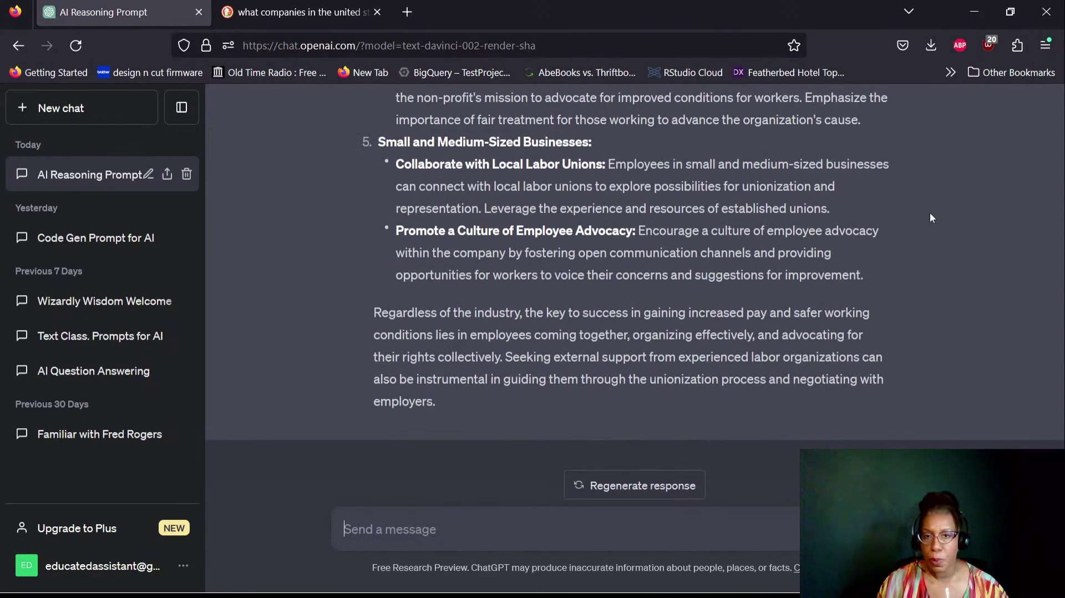
pyautogui.scroll(5, 932, 218)
pyautogui.scroll(4, 932, 218)
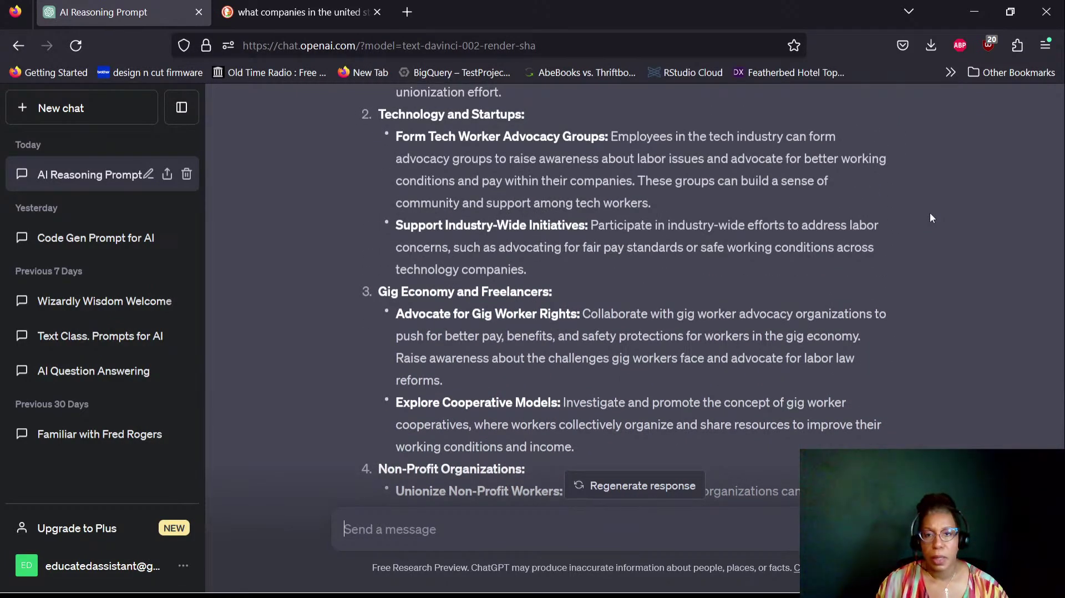
pyautogui.scroll(5, 931, 217)
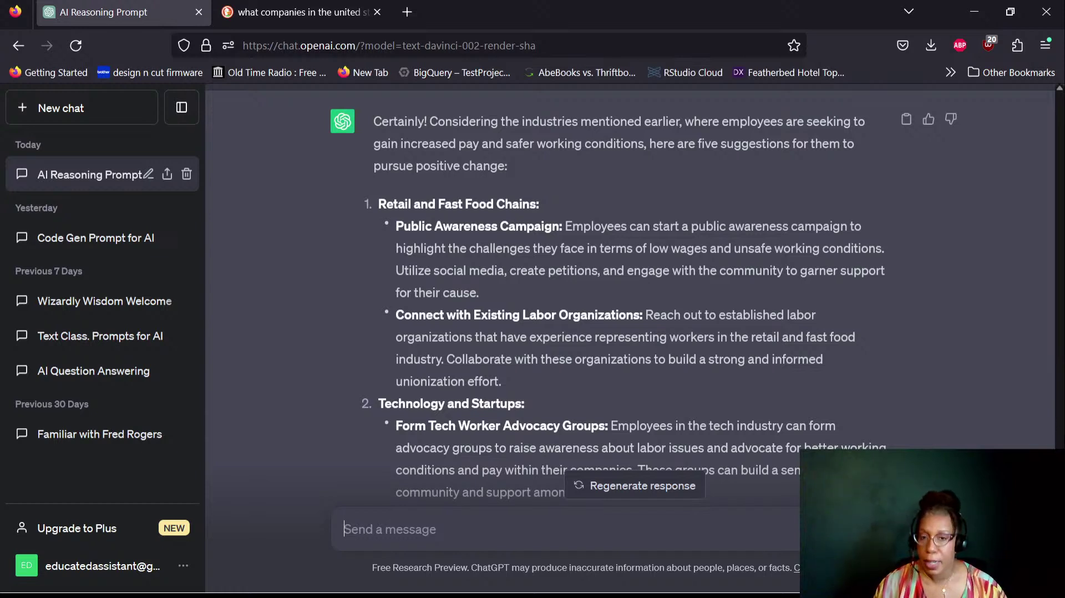
pyautogui.scroll(-2, 979, 348)
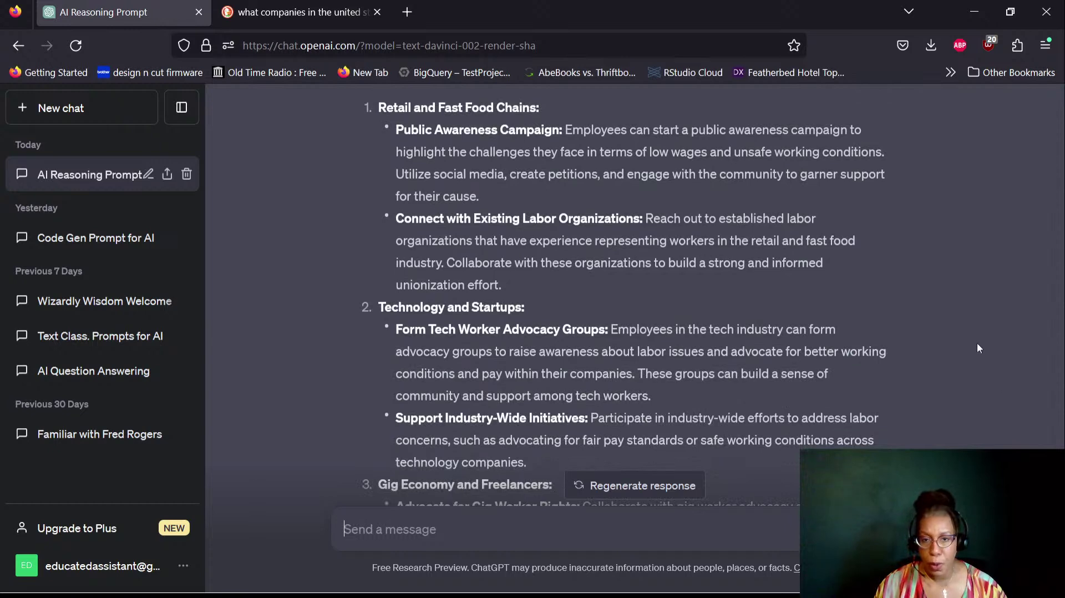
pyautogui.scroll(-2, 979, 348)
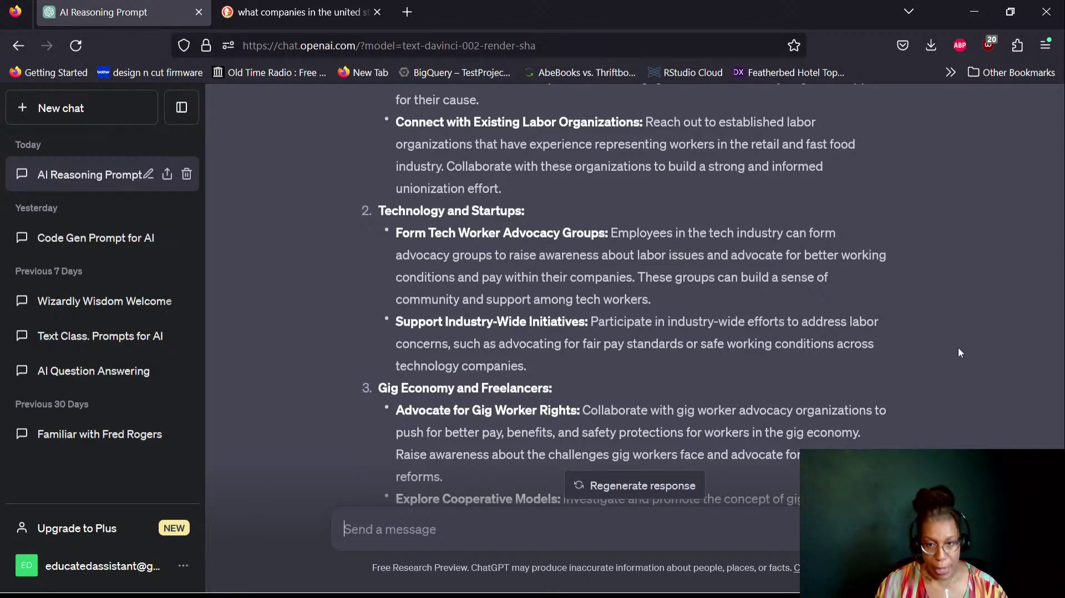
pyautogui.scroll(-4, 970, 321)
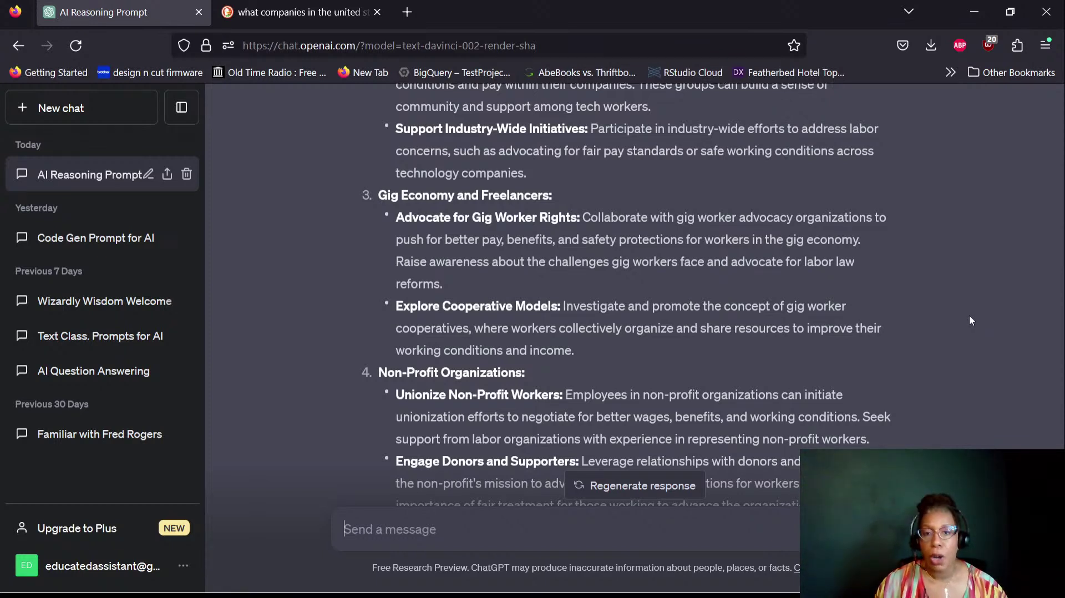
pyautogui.scroll(-4, 1033, 400)
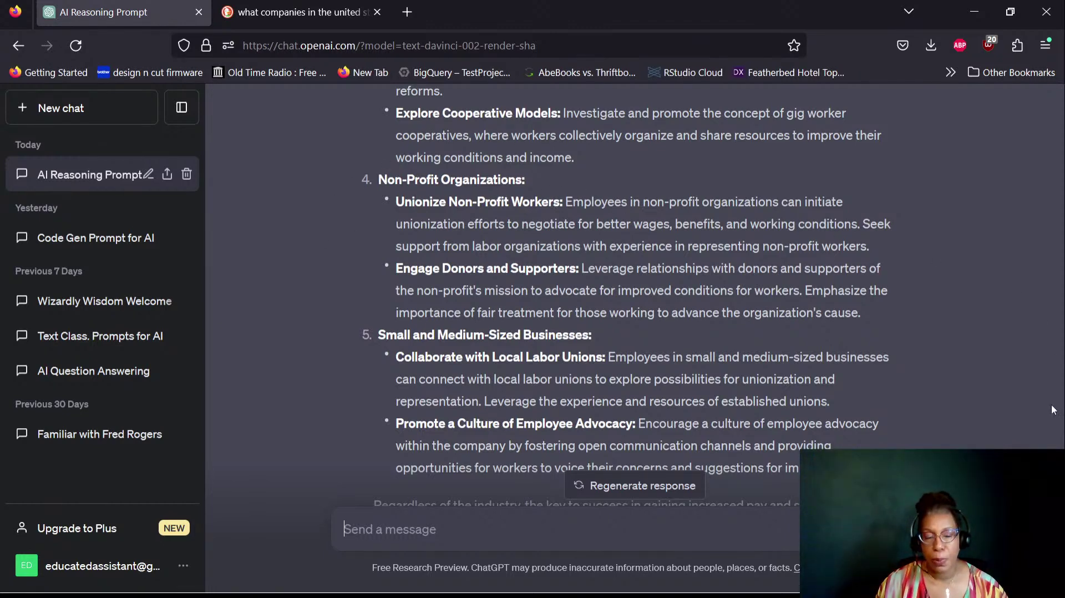
# Step: Read to the end of the response and begin a reply with "This is helpful. Please revise the first bullet of number 4."
pyautogui.scroll(-3, 626, 295)
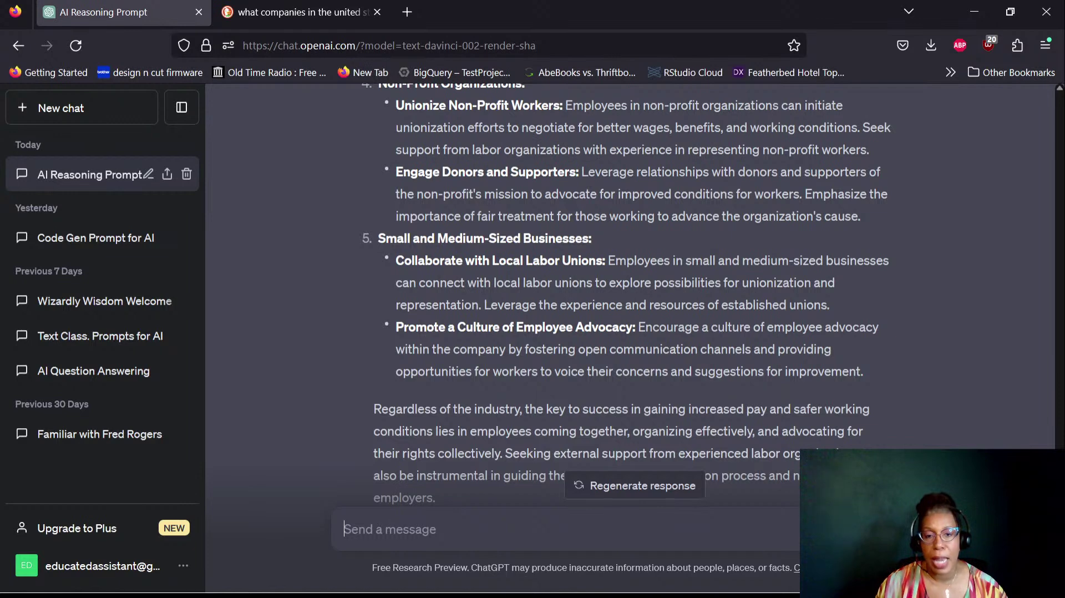
pyautogui.scroll(-2, 630, 294)
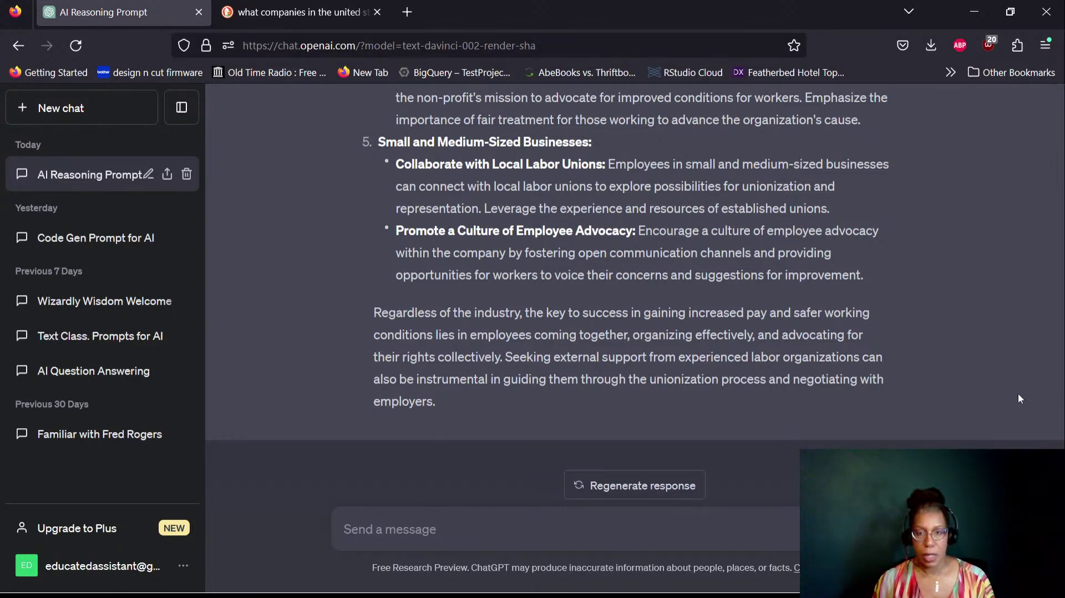
pyautogui.write('This is')
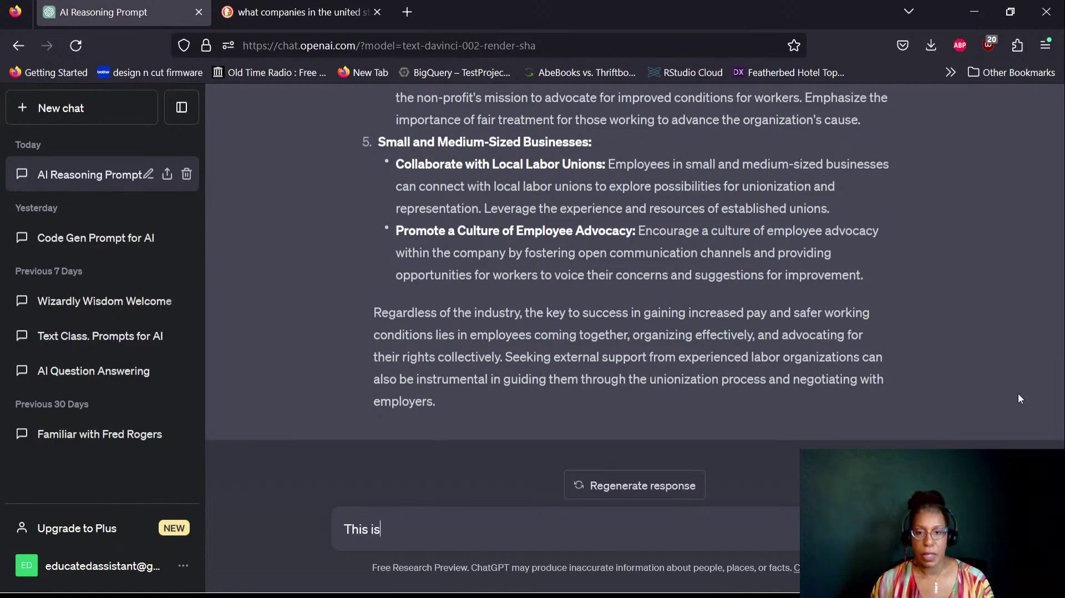
pyautogui.write(' helpful, pl')
pyautogui.press('BackSpace')
pyautogui.press('BackSpace')
pyautogui.press('BackSpace')
pyautogui.press('BackSpace')
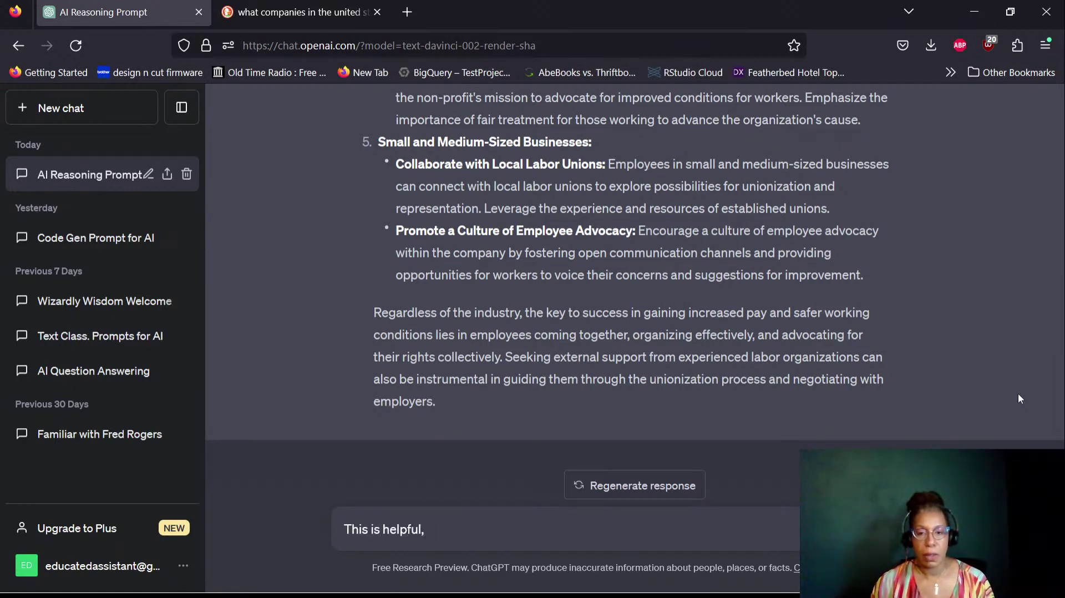
pyautogui.write('. Please')
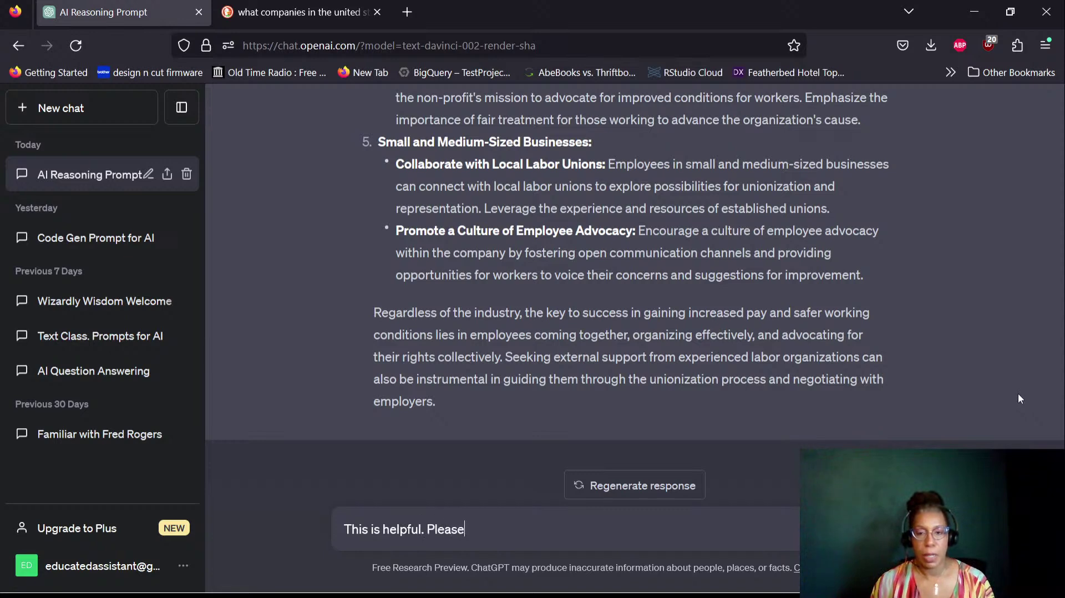
pyautogui.write(' re')
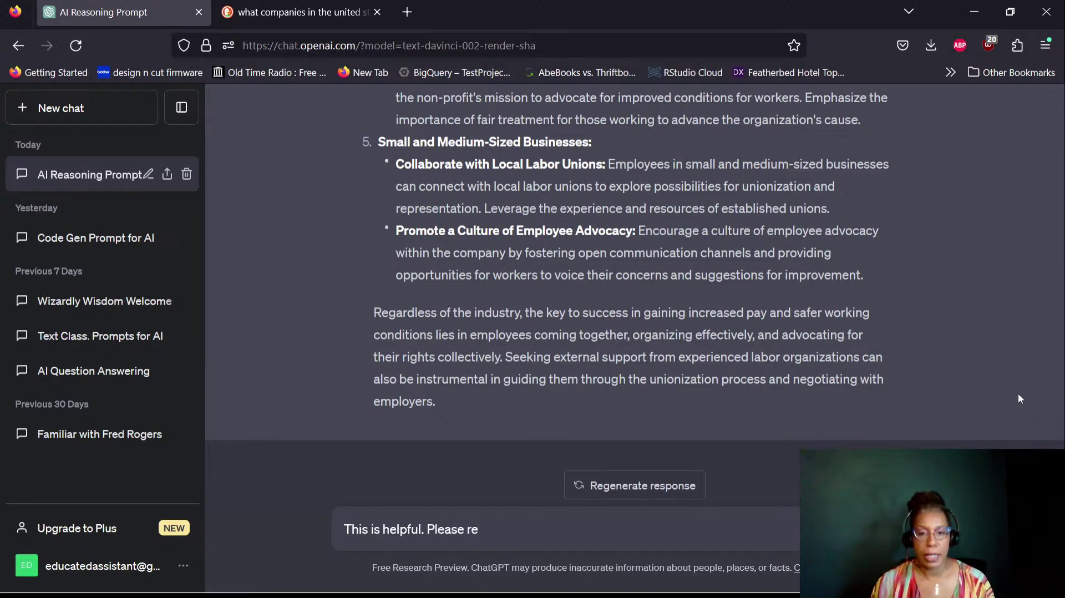
pyautogui.write('vise ')
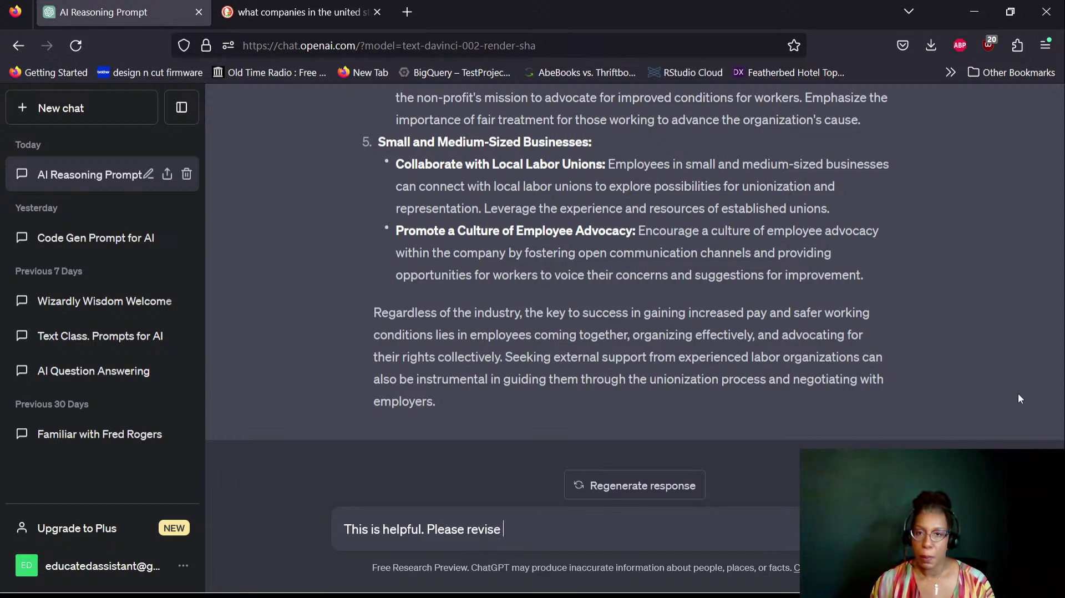
pyautogui.write('the fir')
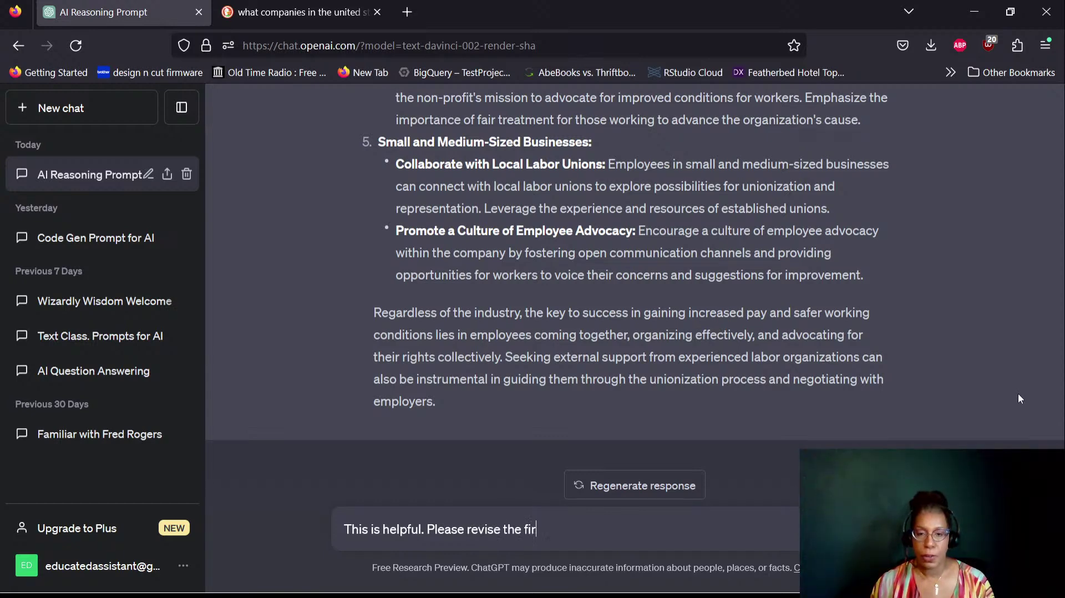
pyautogui.write('st bullet ')
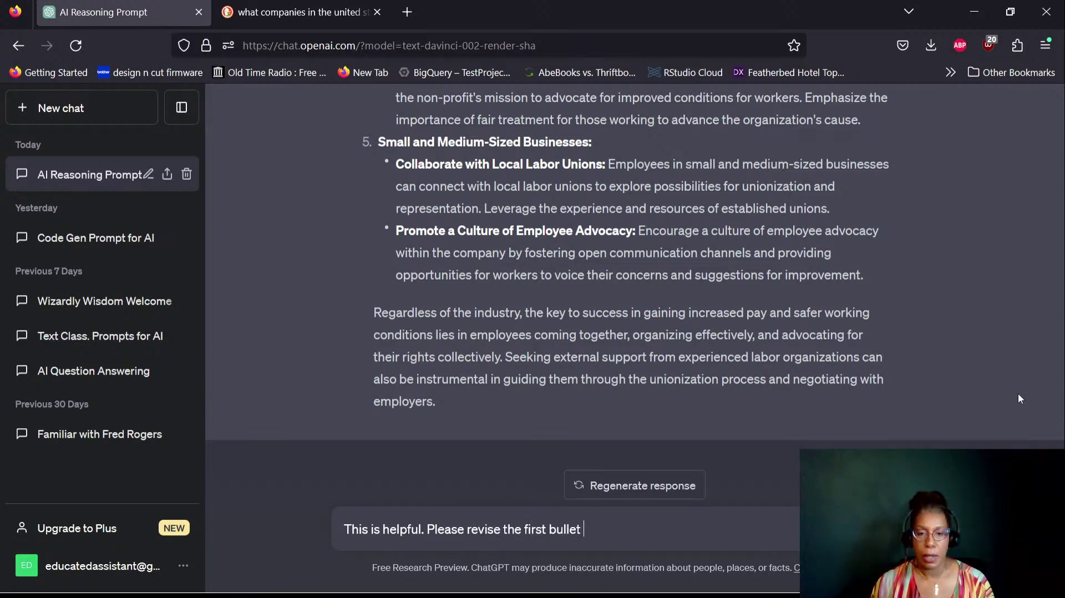
pyautogui.write('of number')
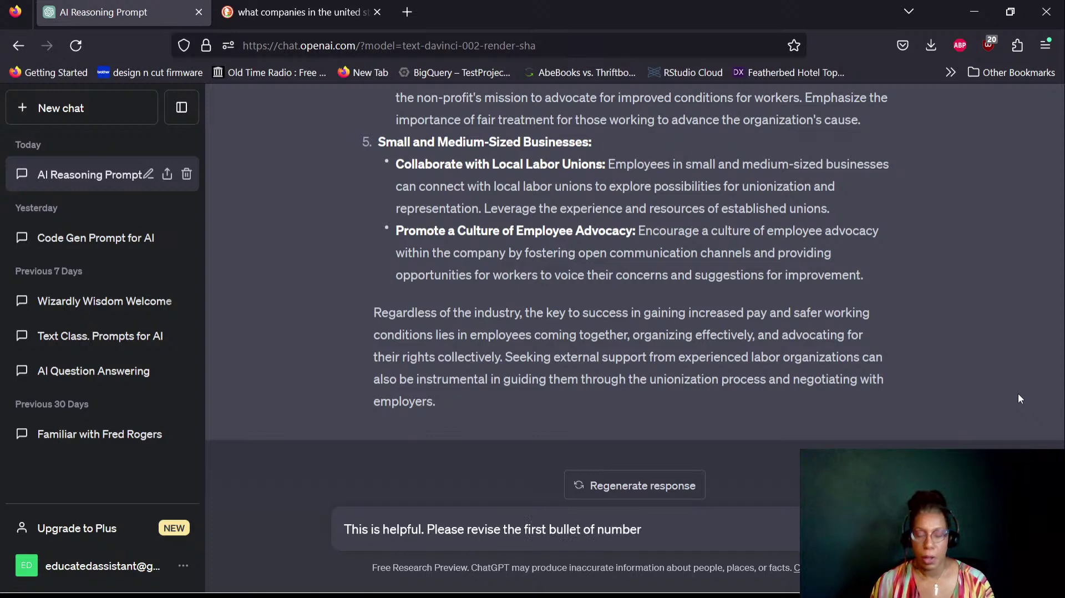
pyautogui.write(' 4.')
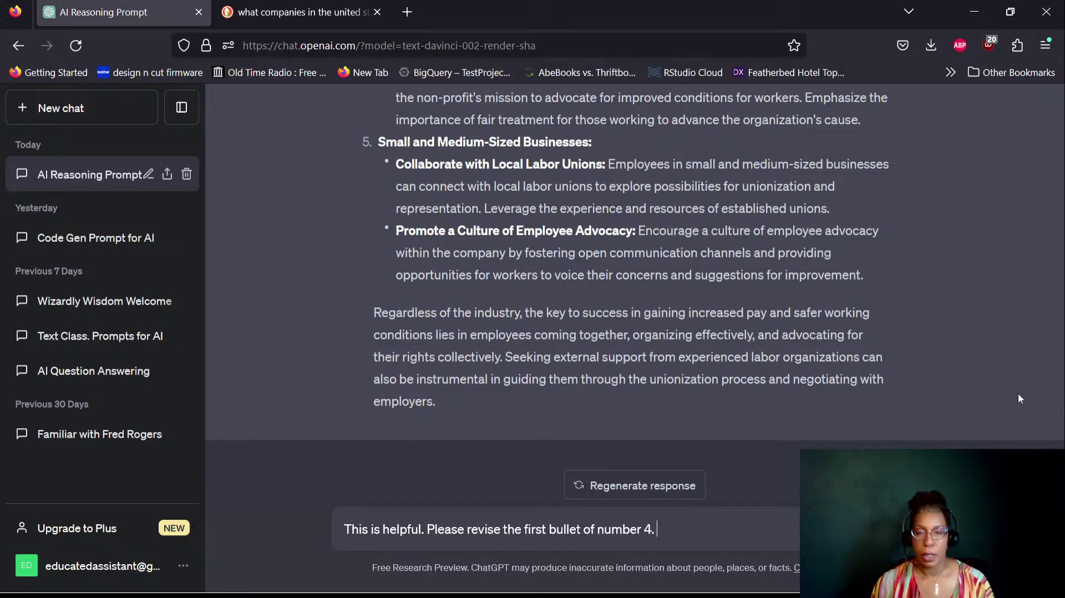
# Step: Continue the message with "The goal is to provide a suggestion that will help aid the move to unions and"
pyautogui.write(' The')
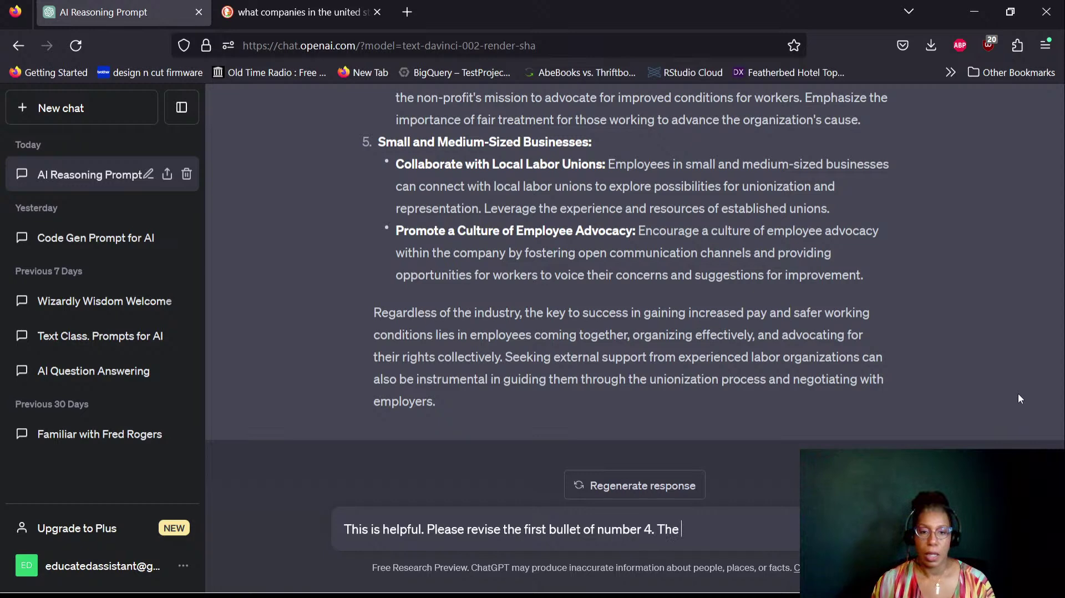
pyautogui.press('BackSpace')
pyautogui.press('BackSpace')
pyautogui.press('BackSpace')
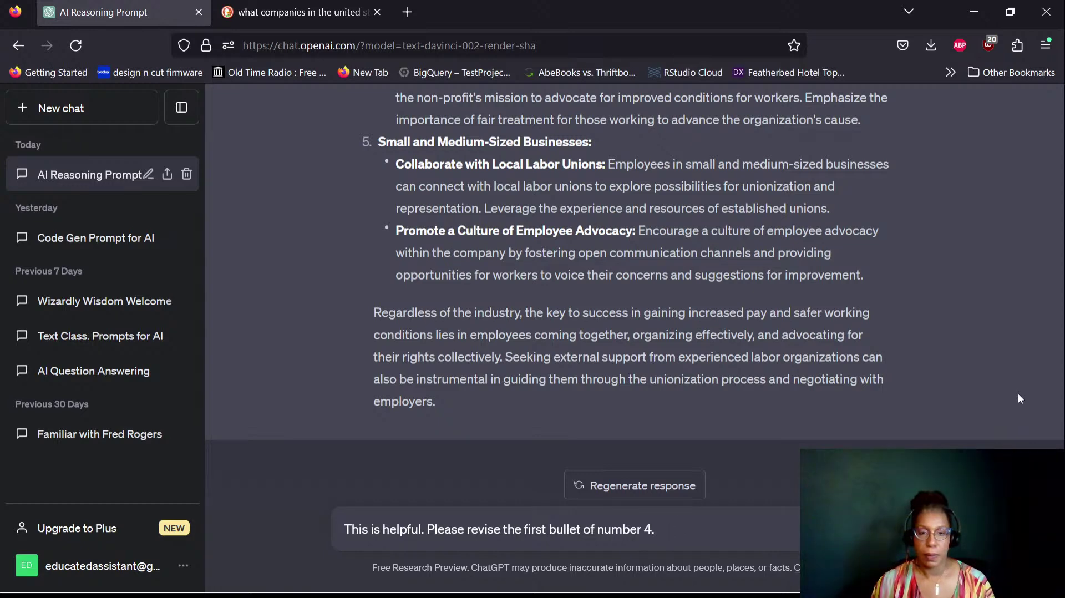
pyautogui.write('The go')
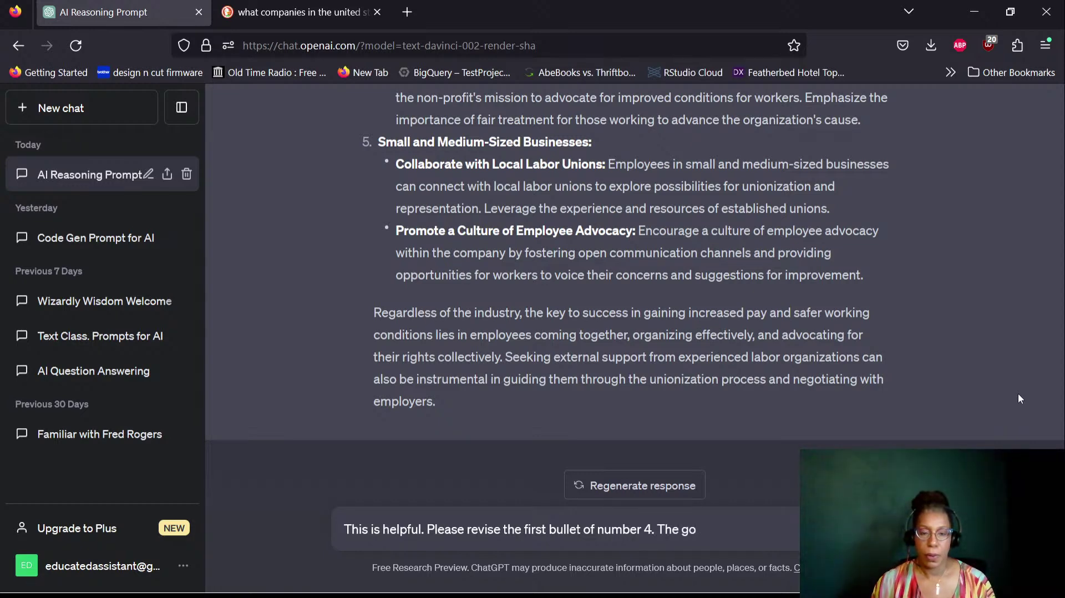
pyautogui.write('al is to provide a su')
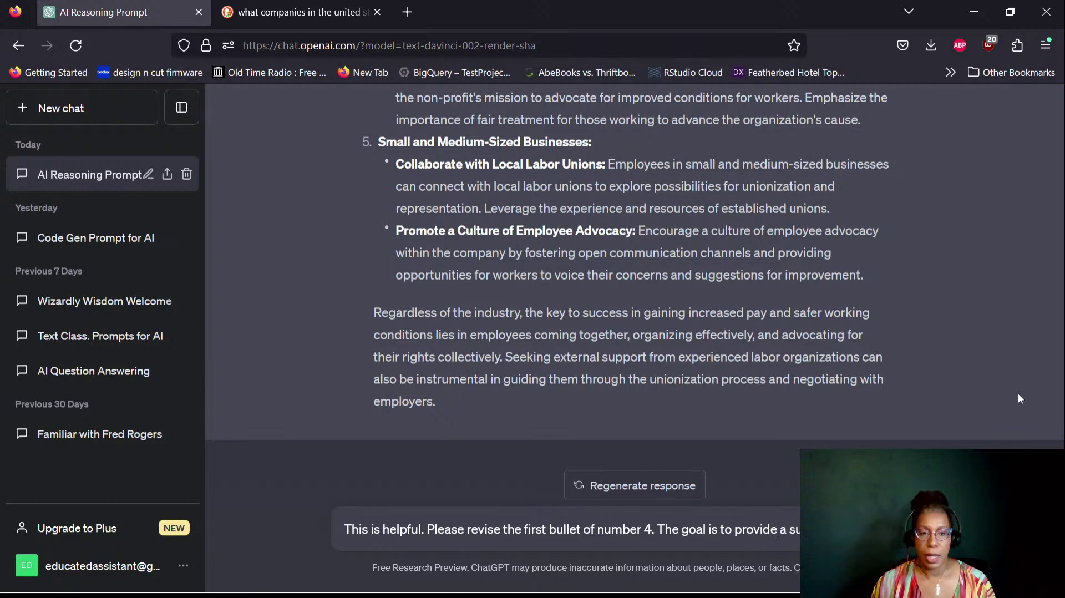
pyautogui.write('willhelp')
pyautogui.press('BackSpace')
pyautogui.press('BackSpace')
pyautogui.press('BackSpace')
pyautogui.press('BackSpace')
pyautogui.write('help aid the move to unions and')
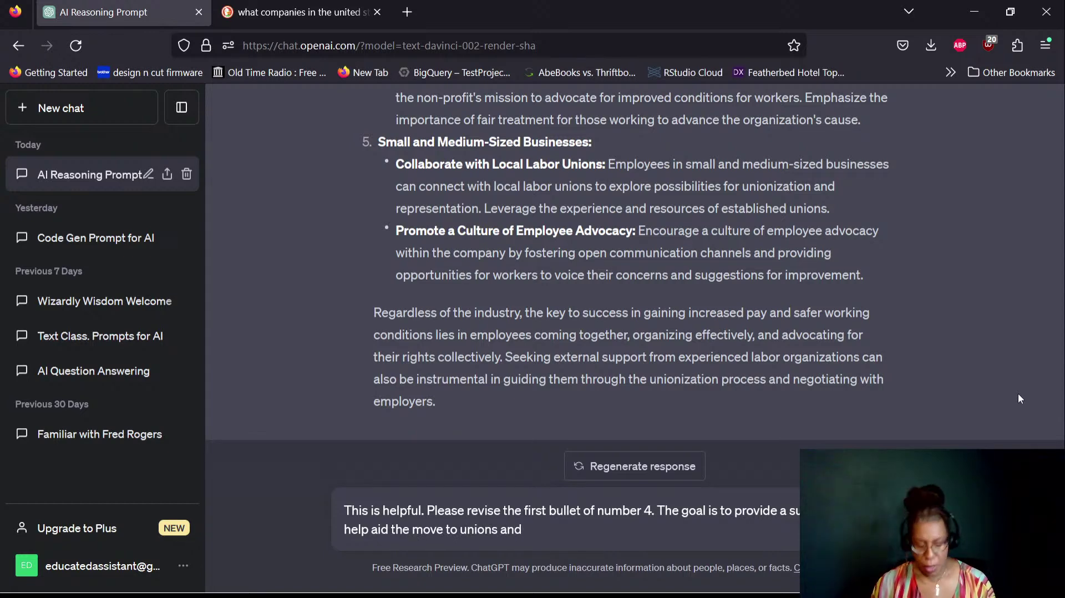
# Step: Check the wording of the first non-profit bullet, finish the message with '"unionize non-profit workers" is a circular argument.' and send it
pyautogui.scroll(5, 829, 382)
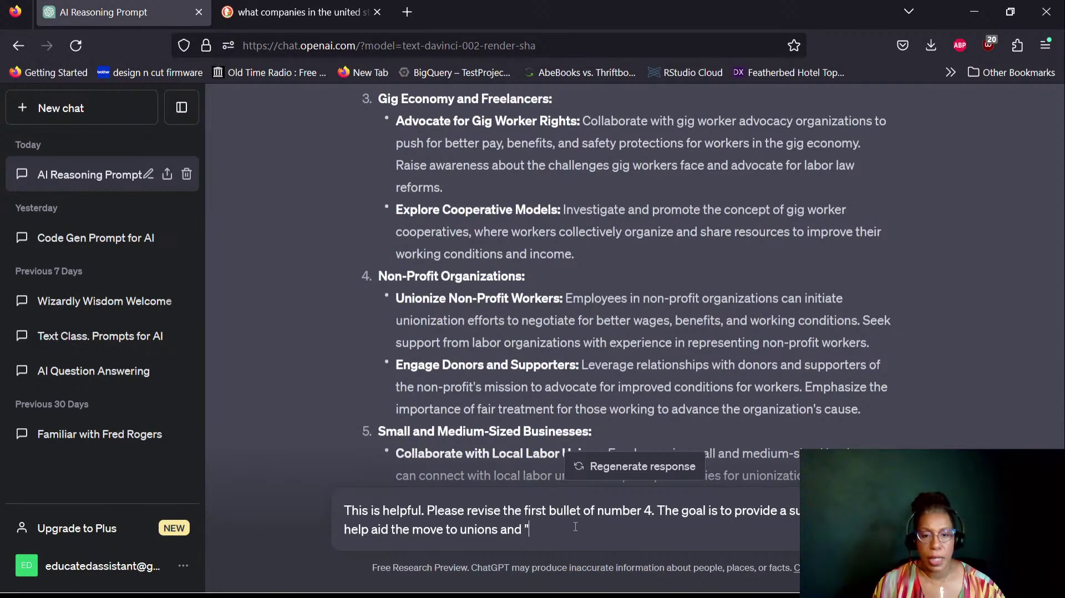
pyautogui.write('union')
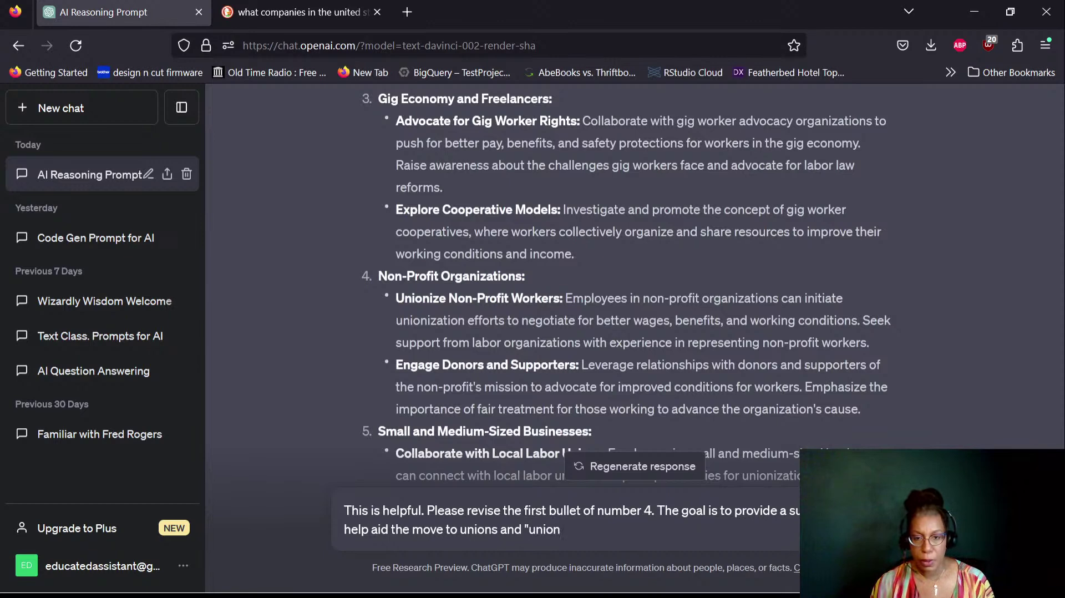
pyautogui.write('ize non')
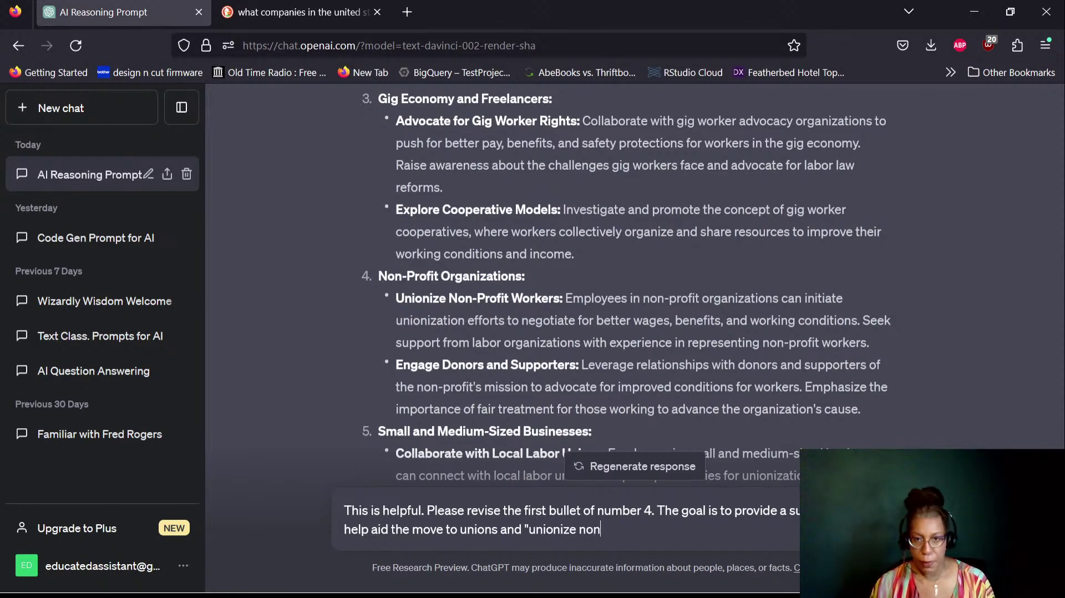
pyautogui.write('-pro')
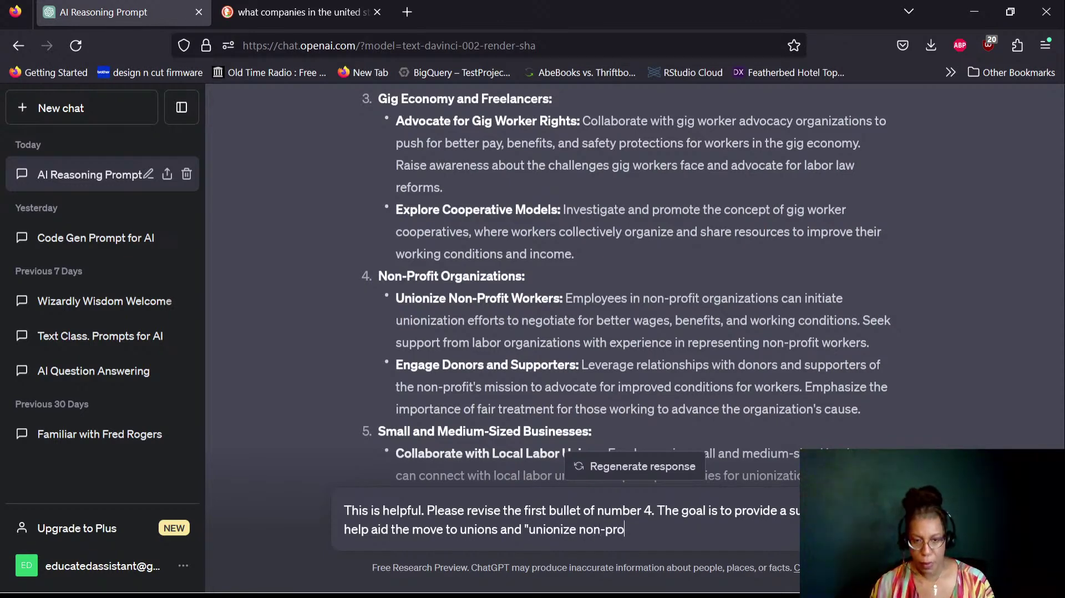
pyautogui.write('fit workers')
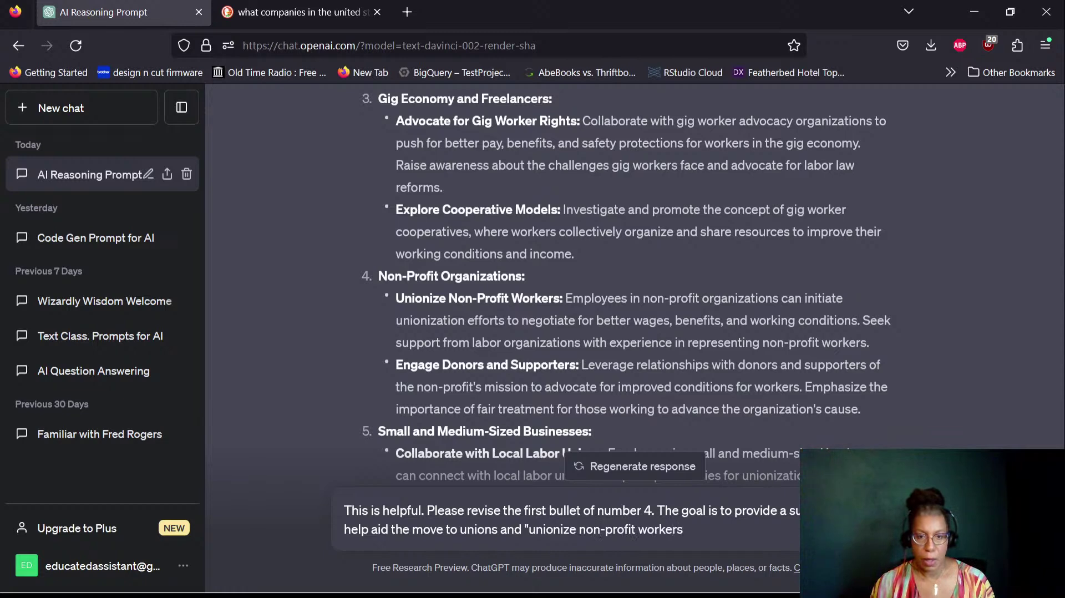
pyautogui.write('" is a c')
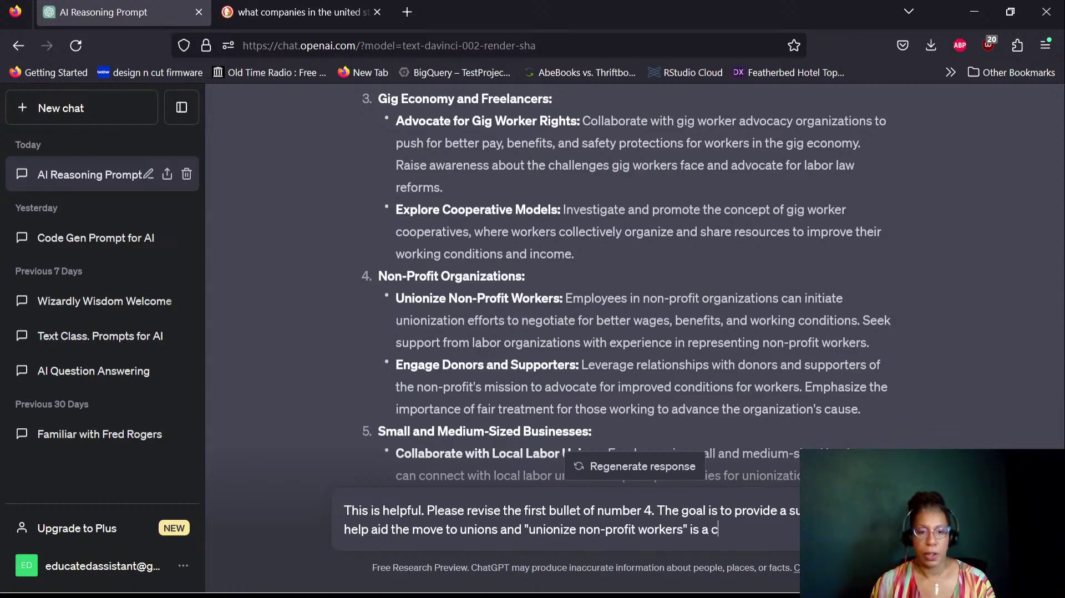
pyautogui.write('ircular ')
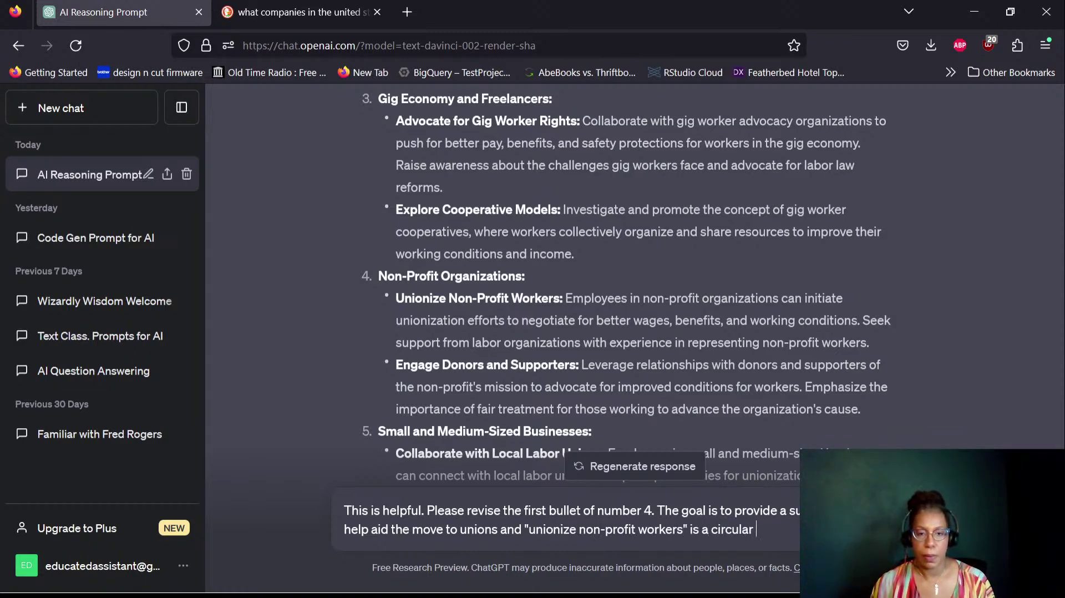
pyautogui.write('argume')
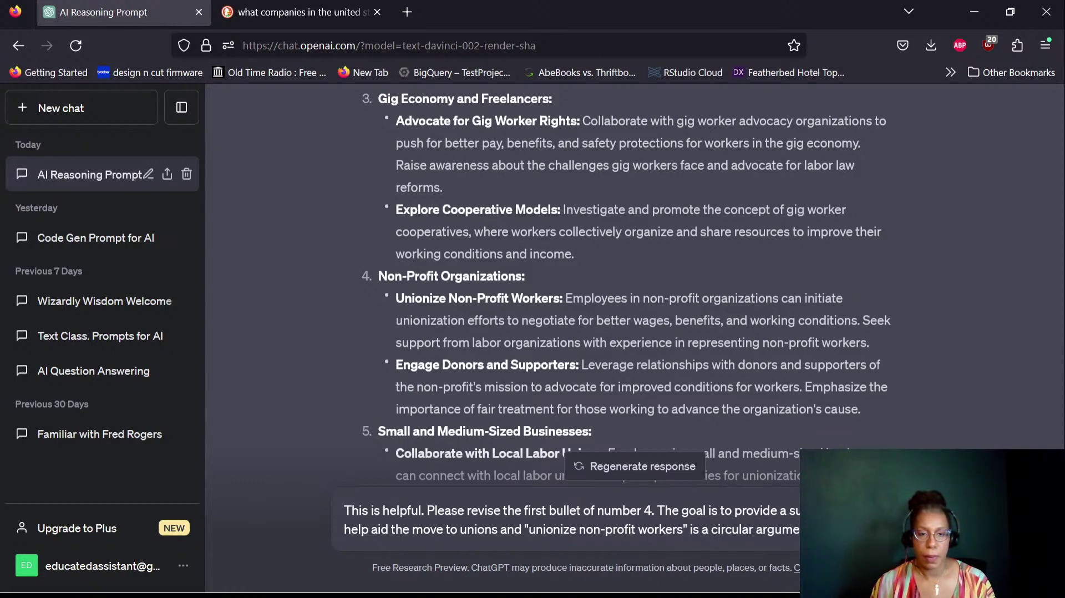
pyautogui.write('nt.')
pyautogui.press('Return')
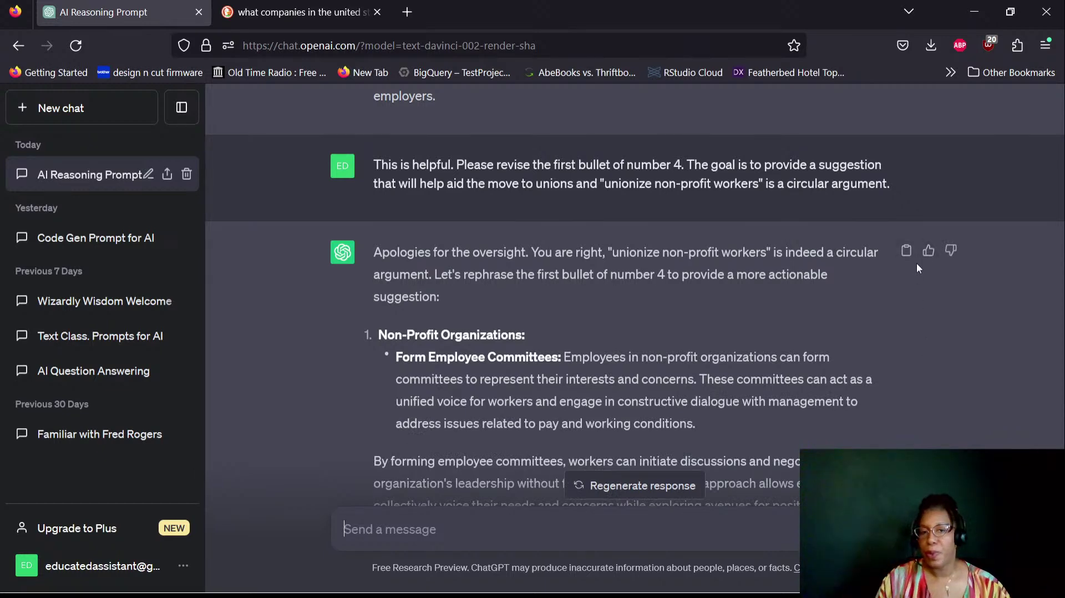
# Step: Read the revised non-profit bullet and begin a reply with "This is good, thank you. I would like to cleanly export"
pyautogui.scroll(-3, 912, 265)
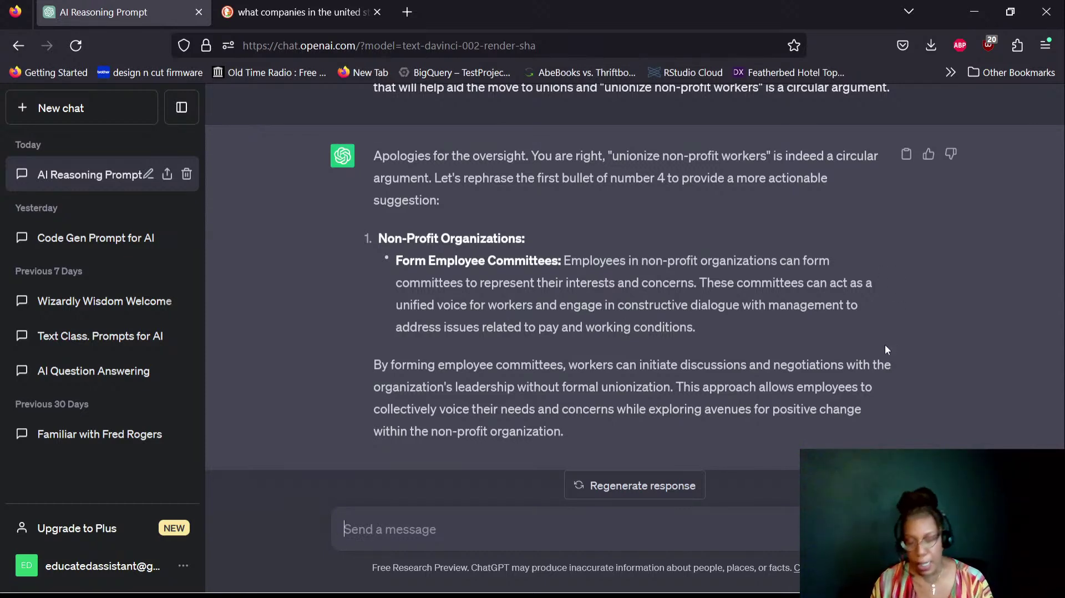
pyautogui.write('This ')
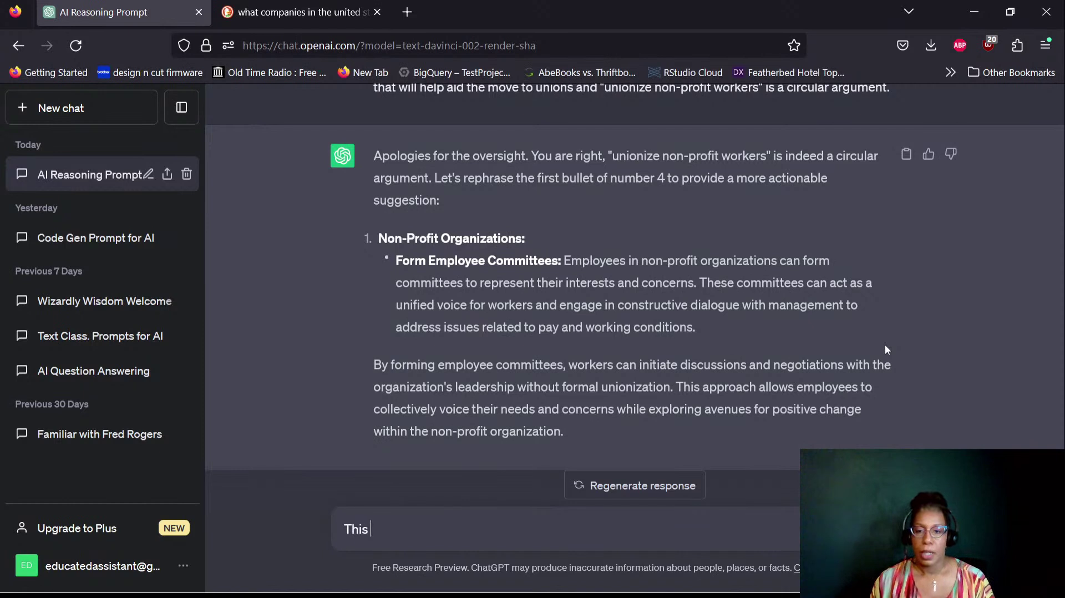
pyautogui.write('is good, t')
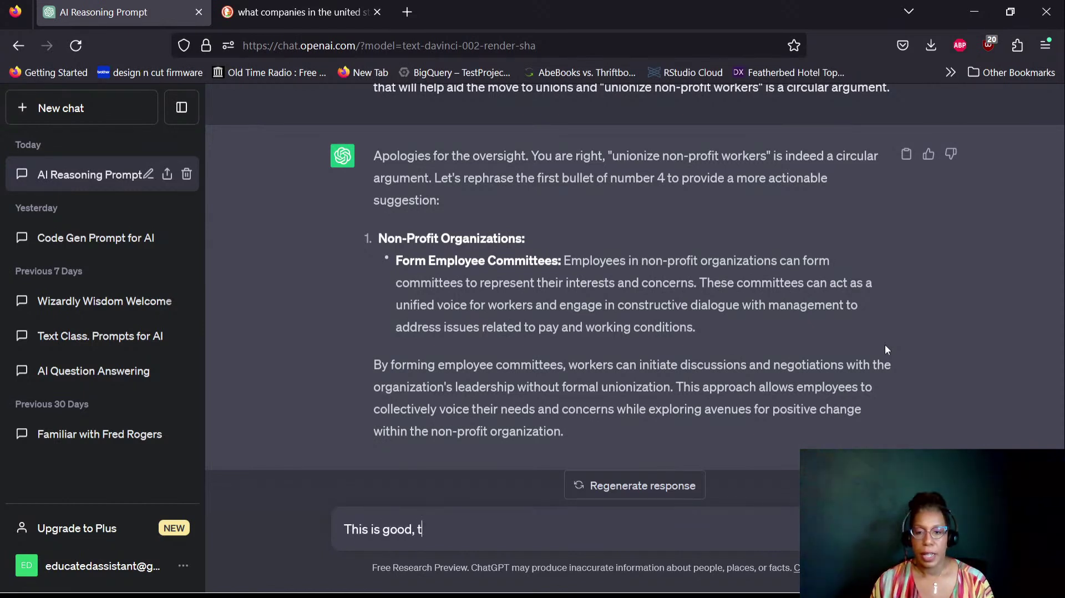
pyautogui.write('hank you. I ')
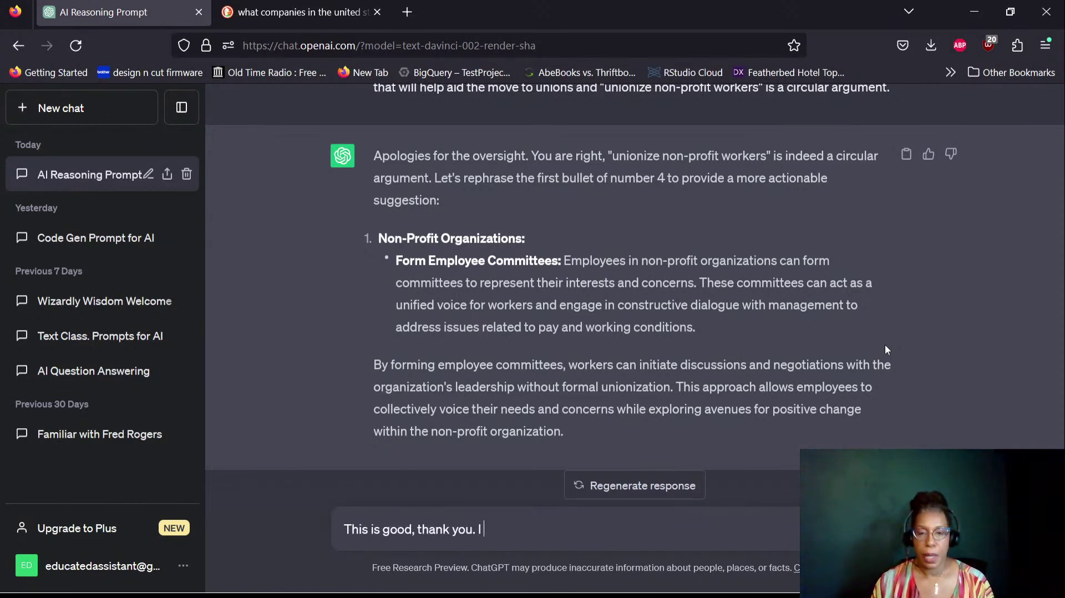
pyautogui.write('would like to ')
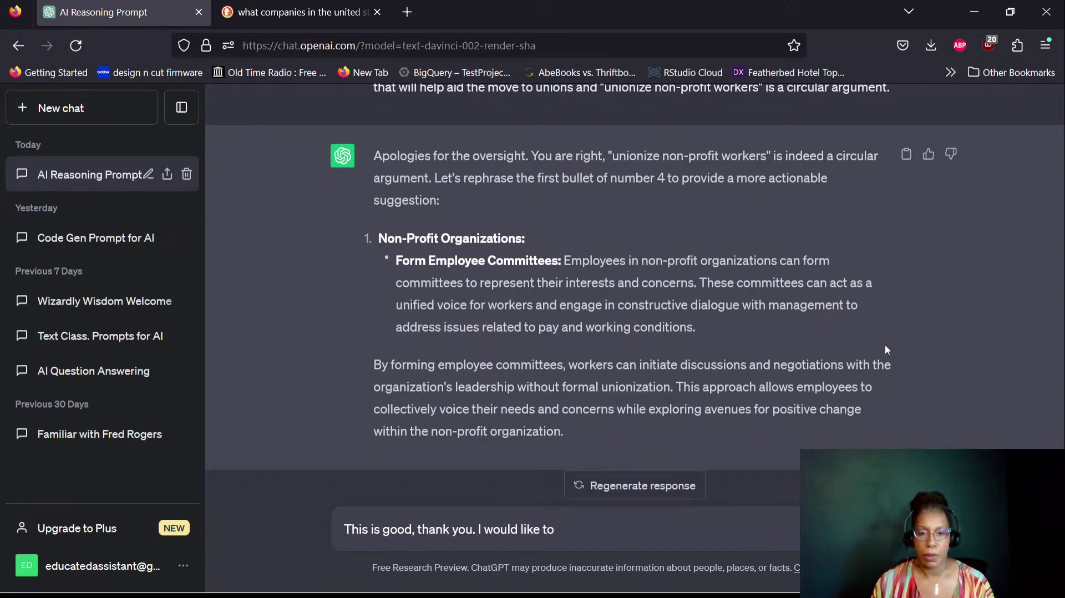
pyautogui.write('clear')
pyautogui.press('BackSpace')
pyautogui.write('nly export')
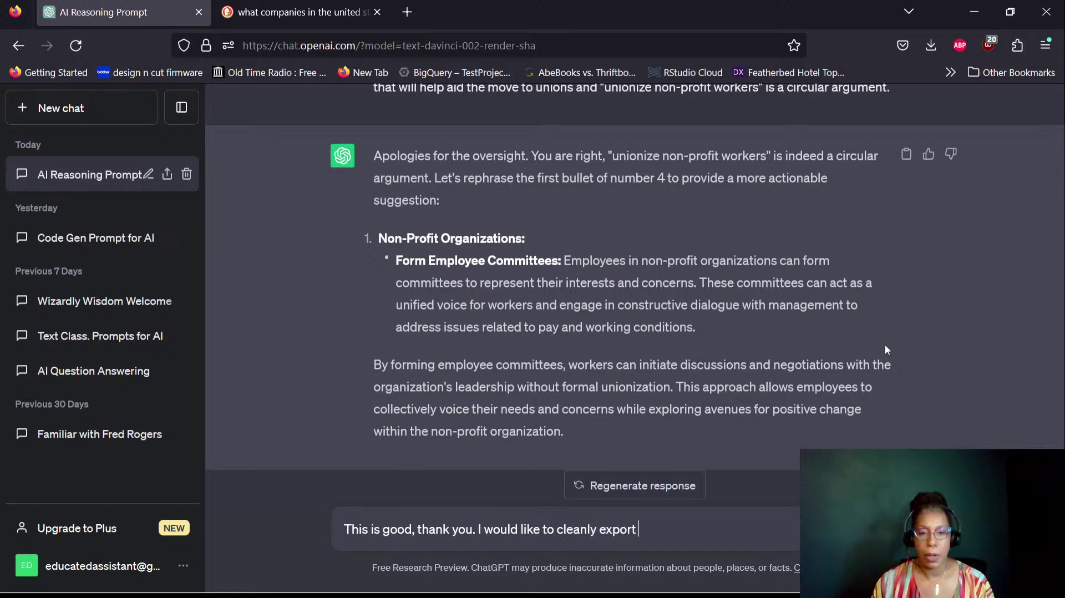
# Step: Continue the message with "the full list, with the revised bullet for number 4. Please"
pyautogui.write(' the ')
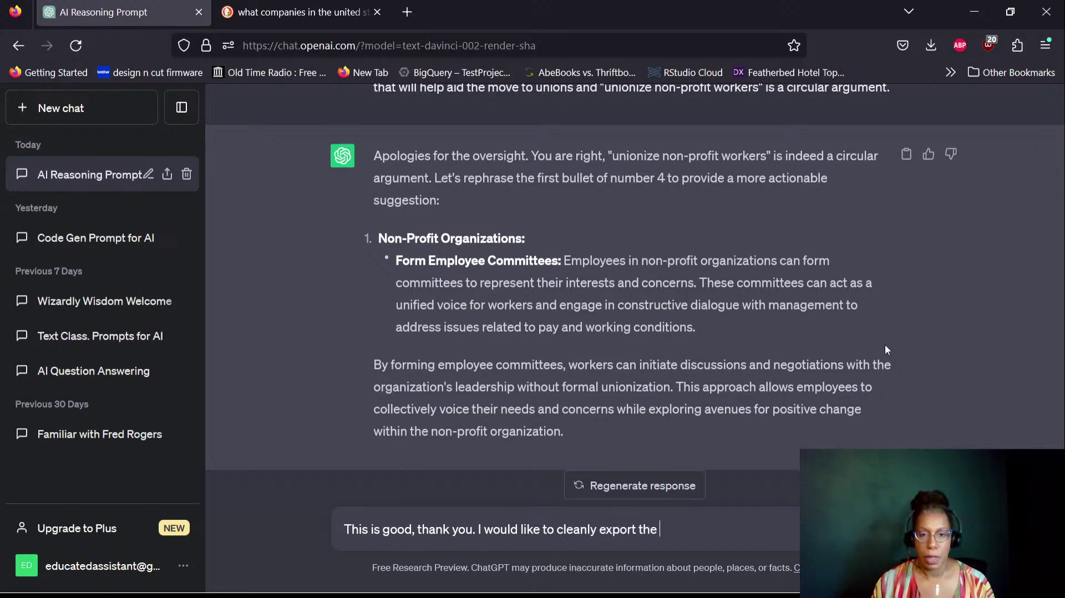
pyautogui.write('full list, with t')
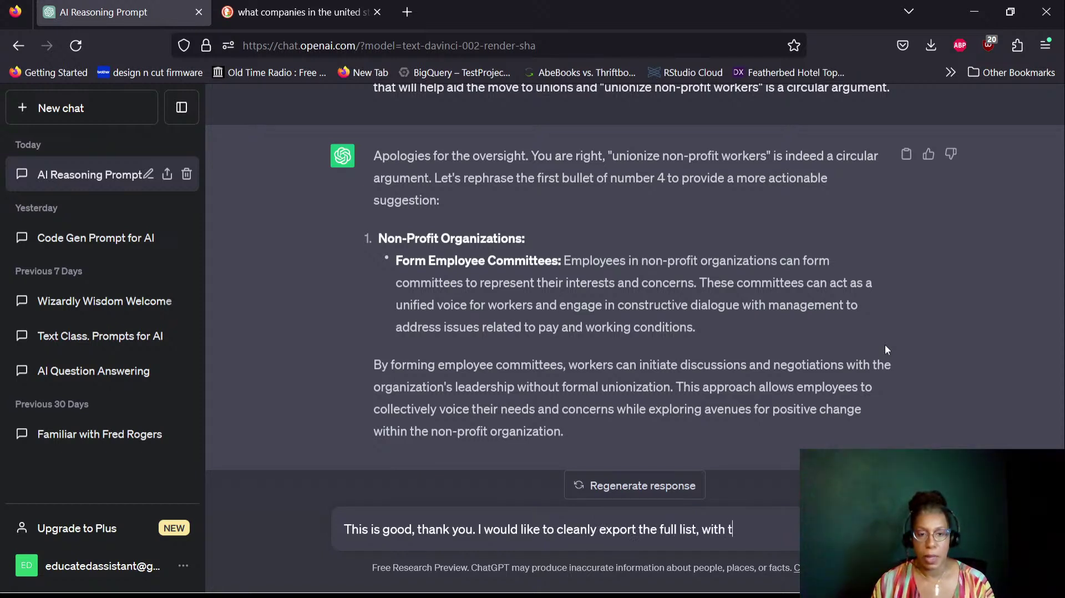
pyautogui.write('h')
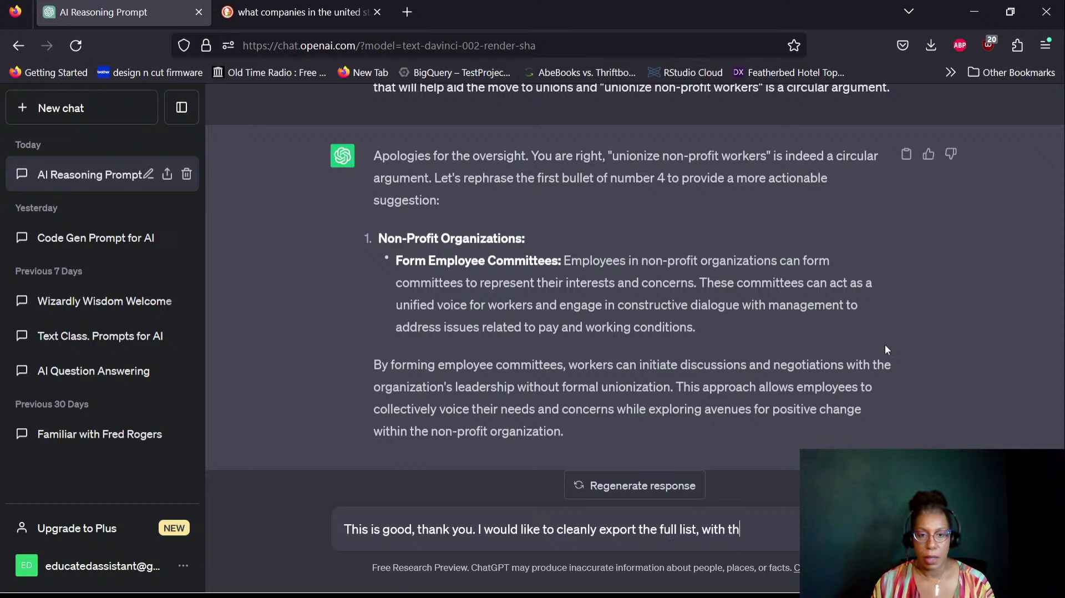
pyautogui.write('e revised')
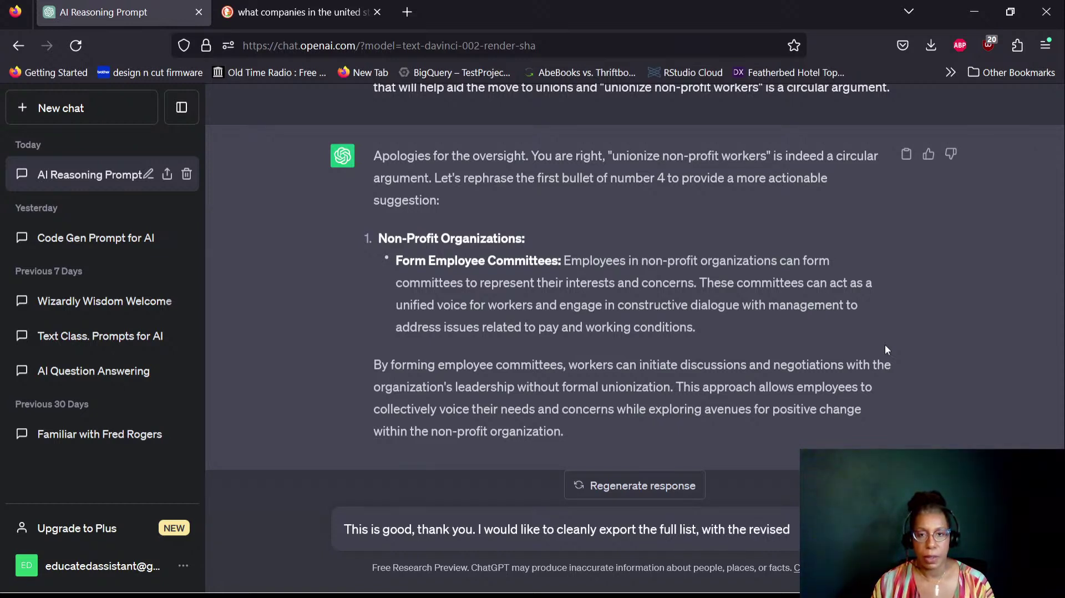
pyautogui.write(' b')
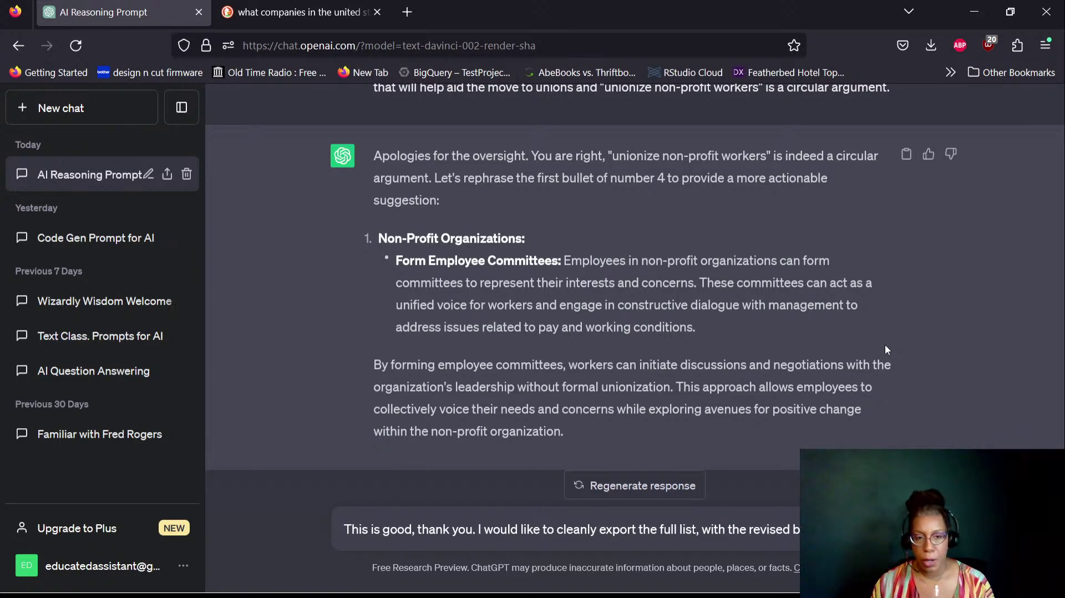
pyautogui.write(' 4. Please')
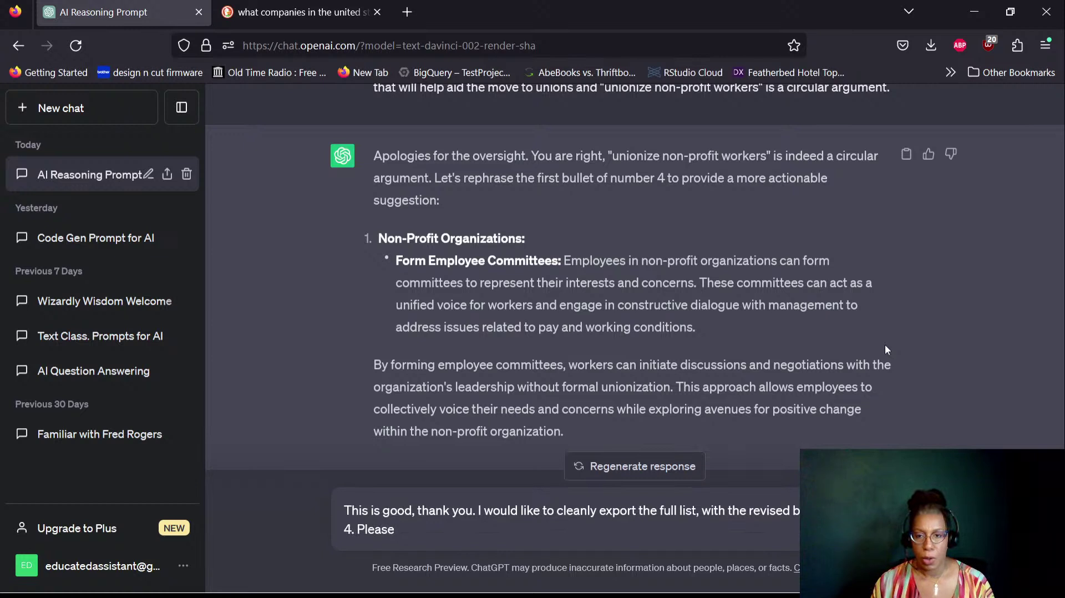
# Step: Finish the message with "regenerate the response to include the new bullet for number 4." and send it
pyautogui.write(' re-ge')
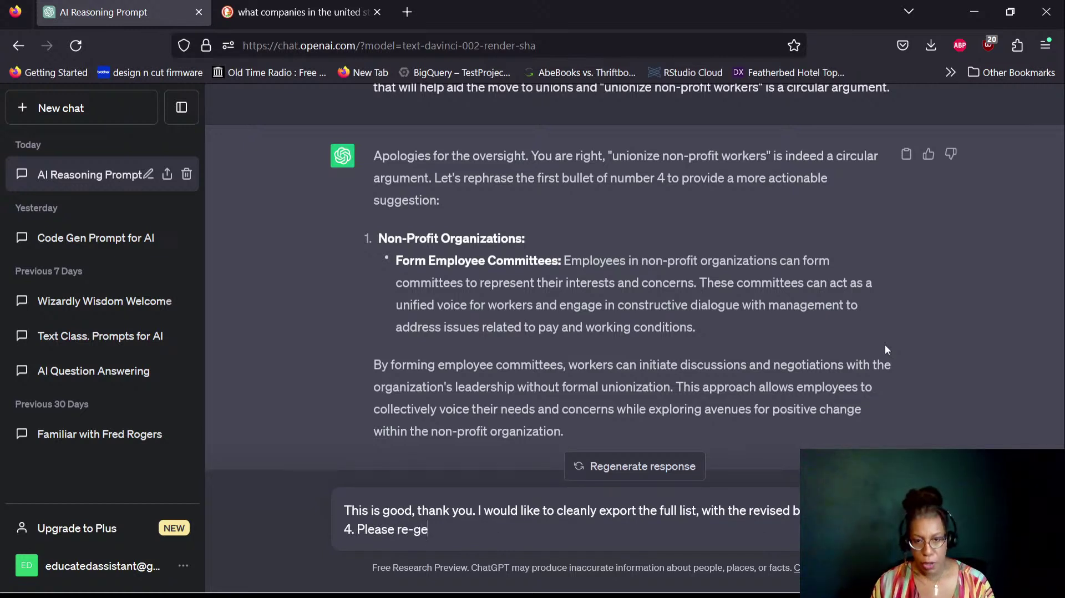
pyautogui.write('nerate')
pyautogui.hotkey('ctrl', 'Left')
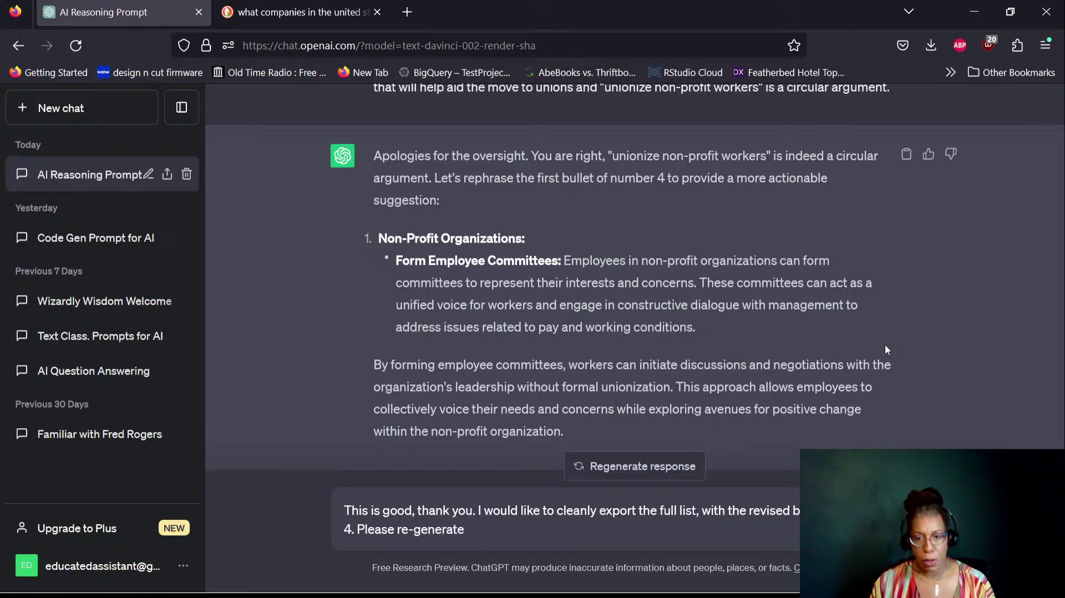
pyautogui.press('BackSpace')
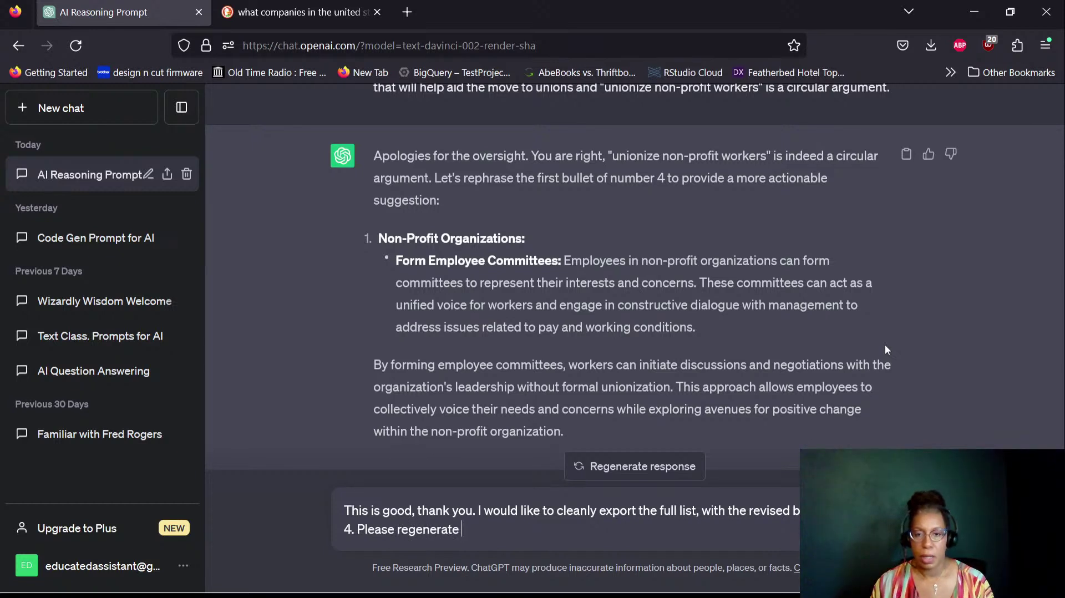
pyautogui.write('the response')
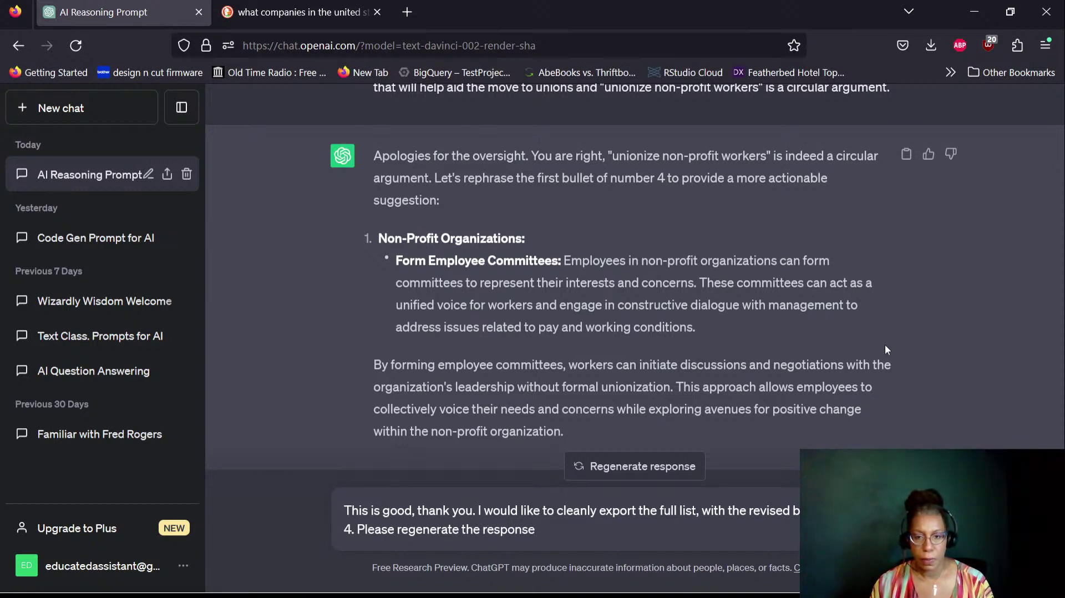
pyautogui.write(' to include')
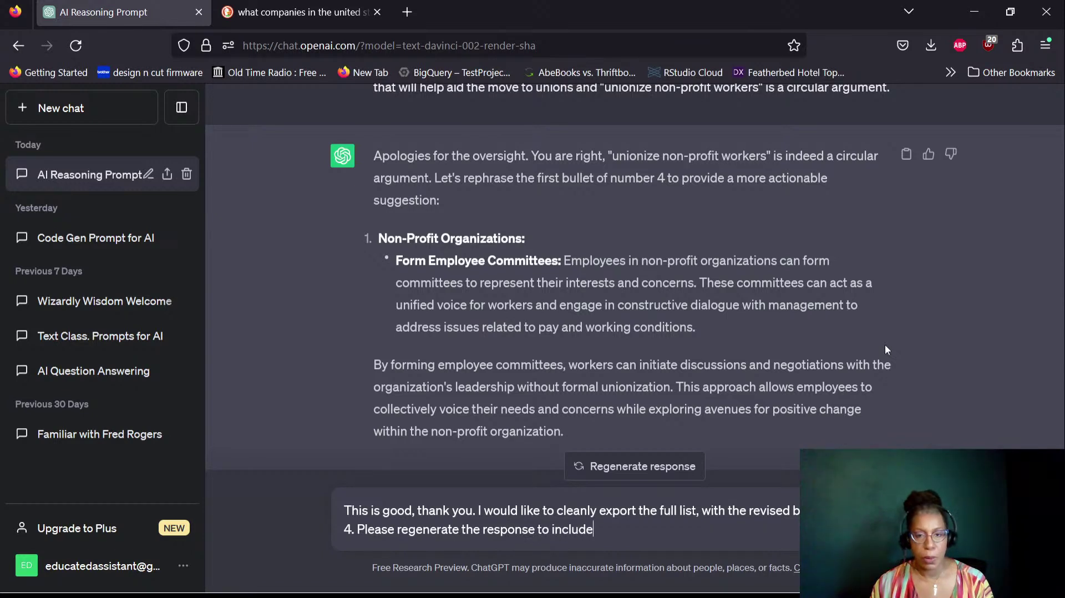
pyautogui.write(' the new')
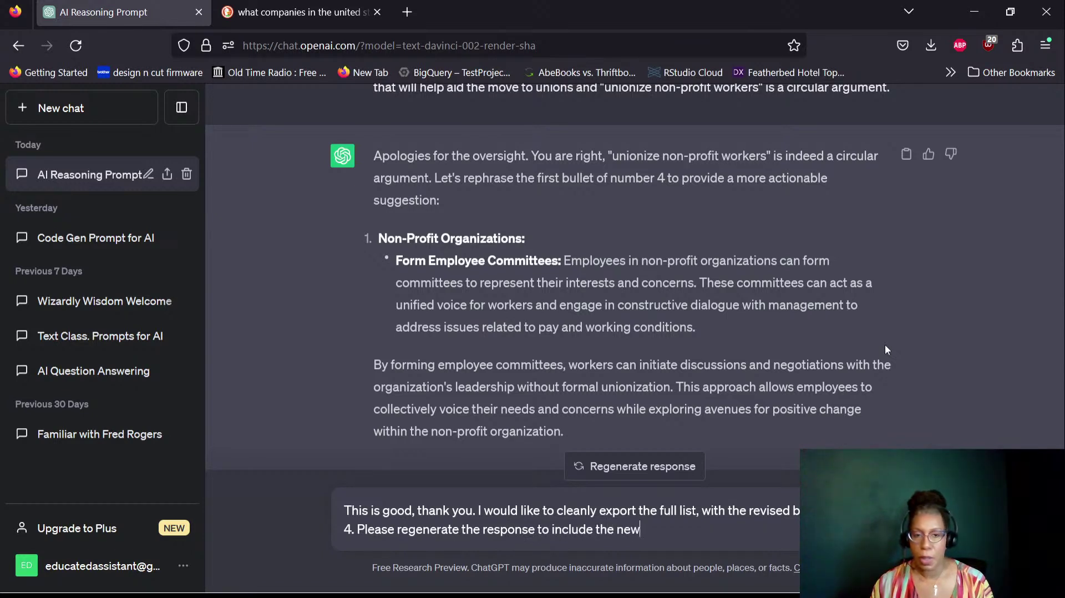
pyautogui.write(' bullet for')
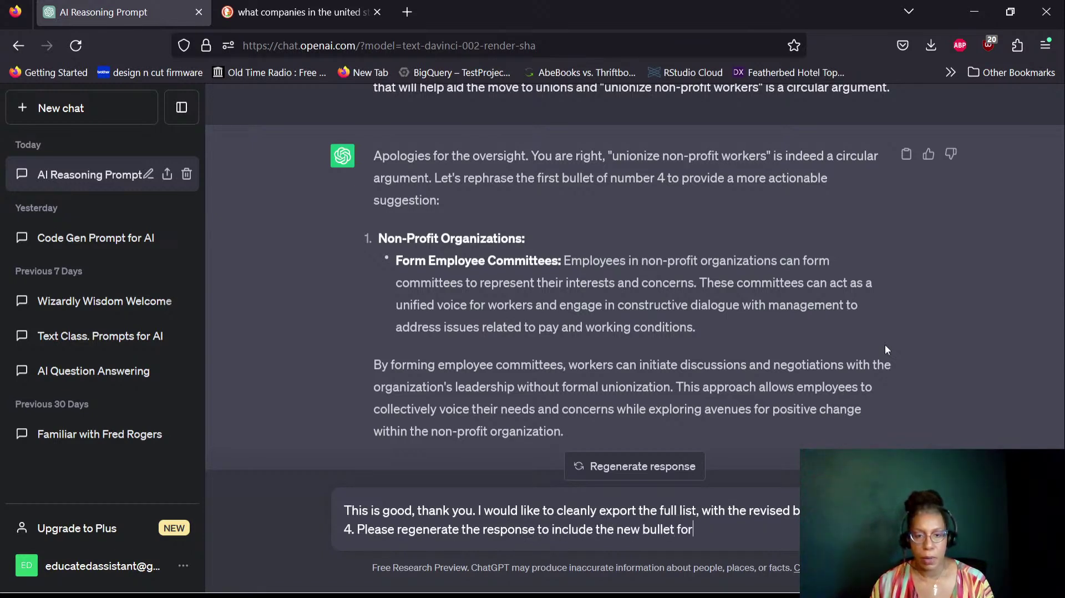
pyautogui.write(' number')
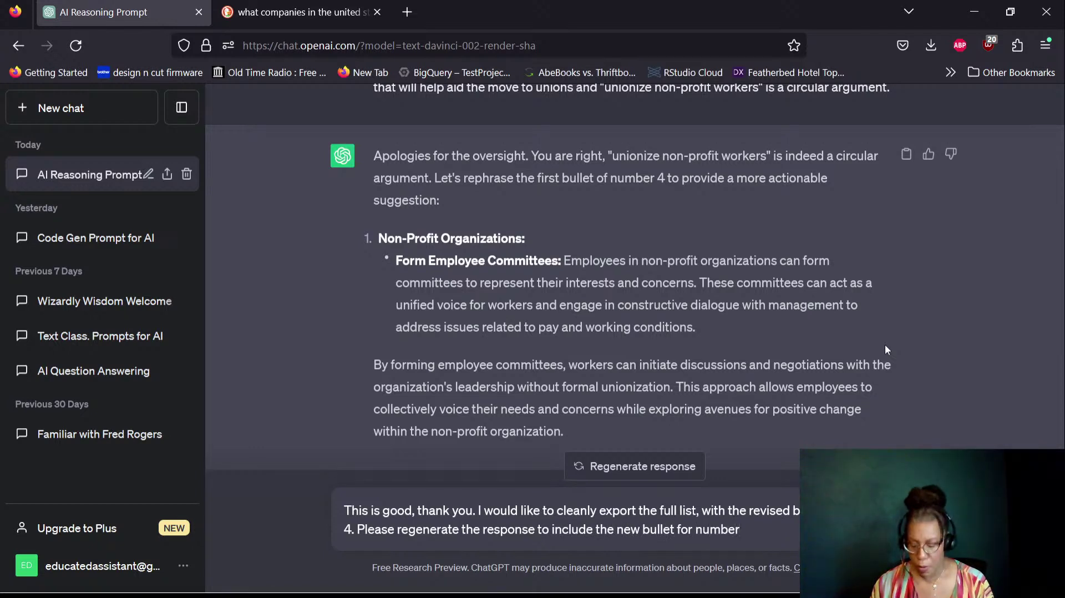
pyautogui.write(' 4.')
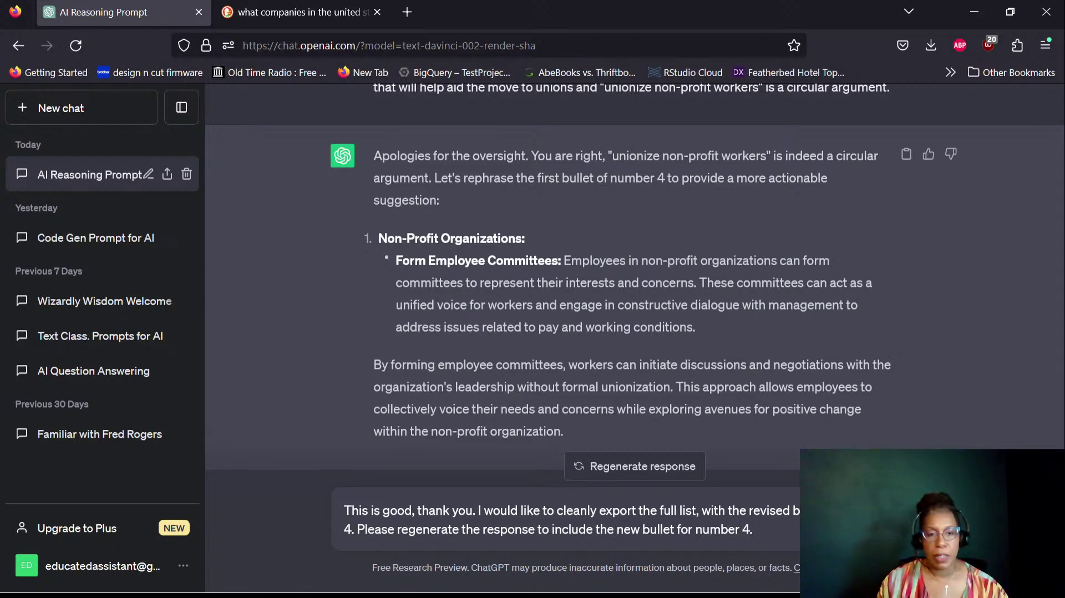
pyautogui.press('Return')
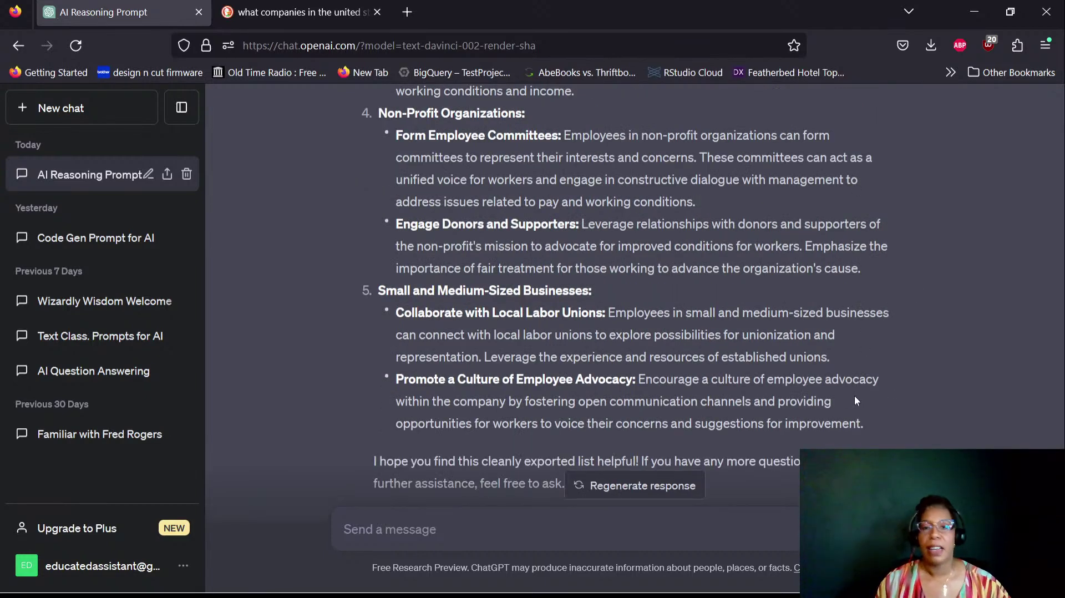
# Step: Rate the regenerated full list as a good response without written feedback, and close the web search about companies in the United States
pyautogui.scroll(5, 831, 347)
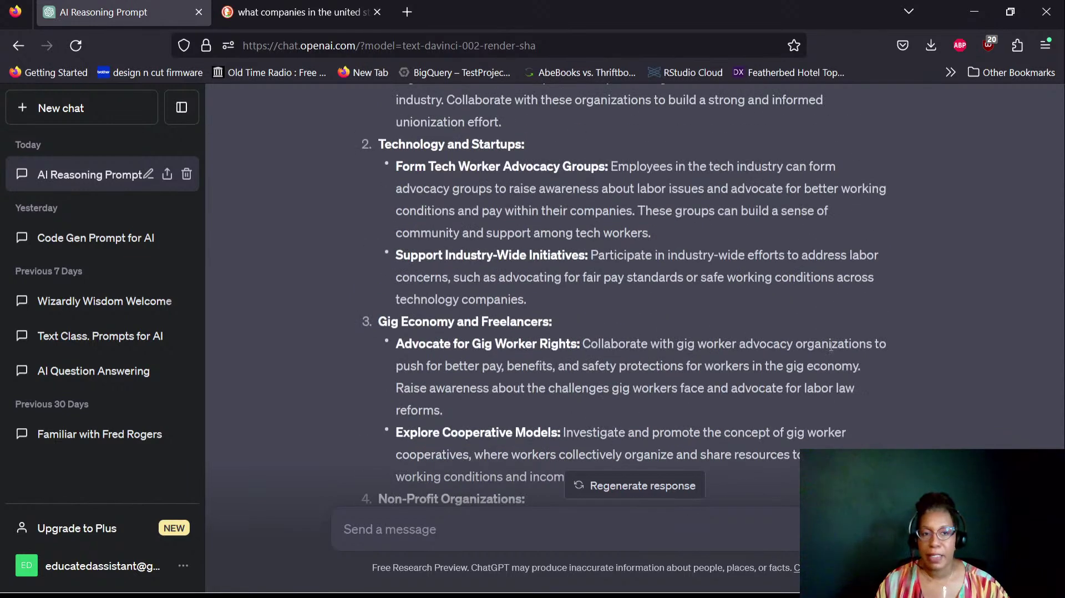
pyautogui.scroll(4, 831, 348)
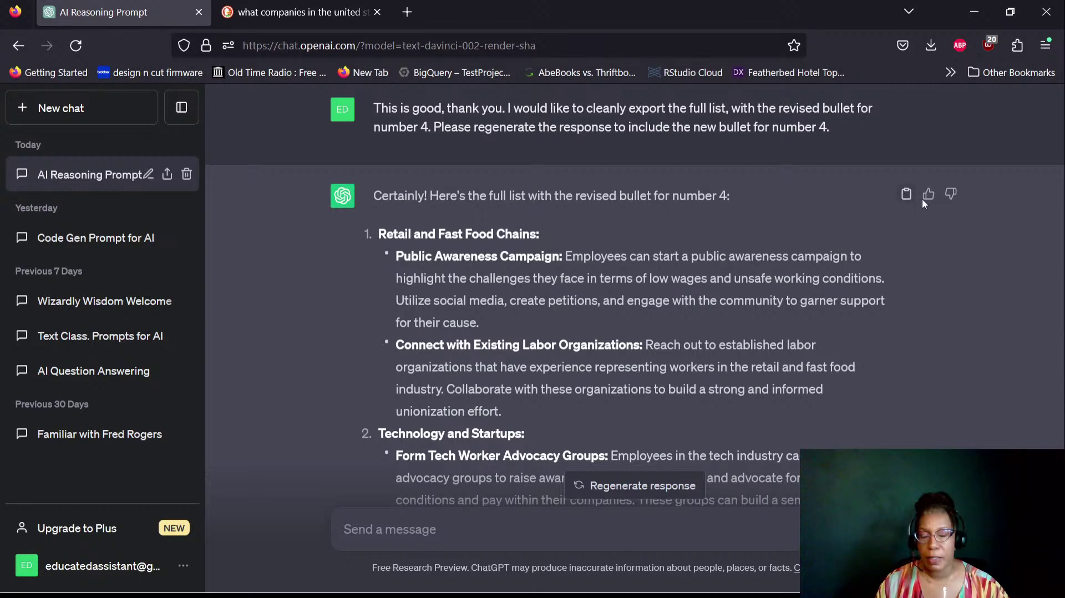
pyautogui.click(929, 195)
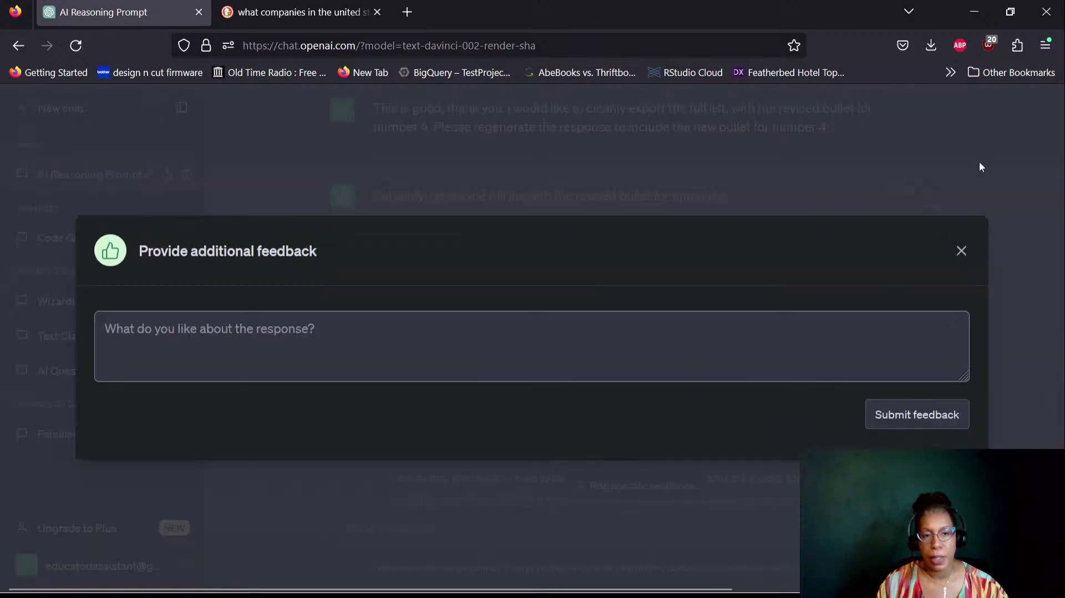
pyautogui.click(962, 251)
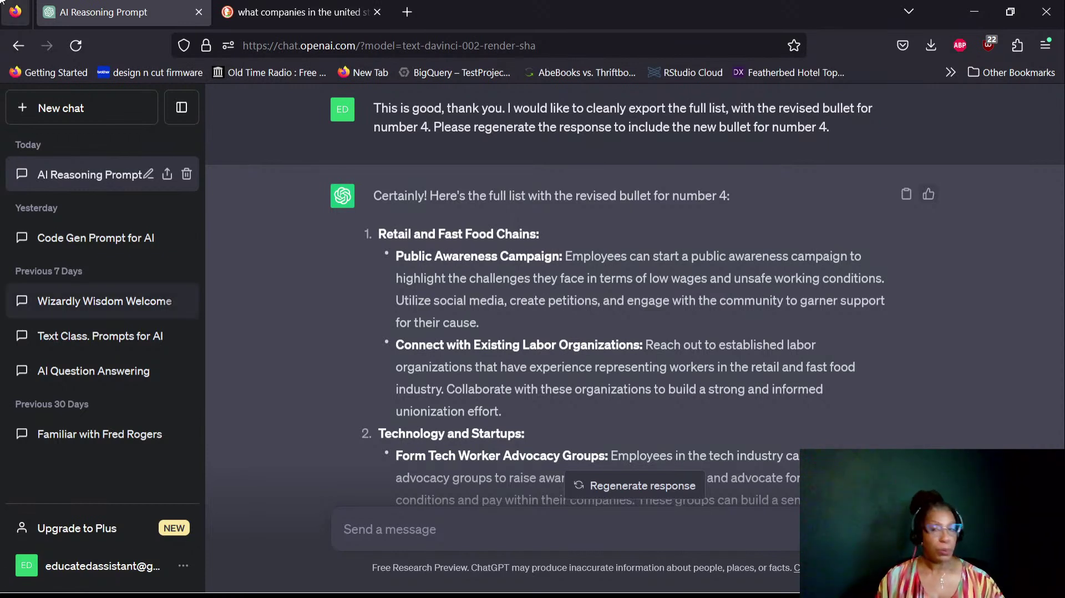
pyautogui.click(378, 11)
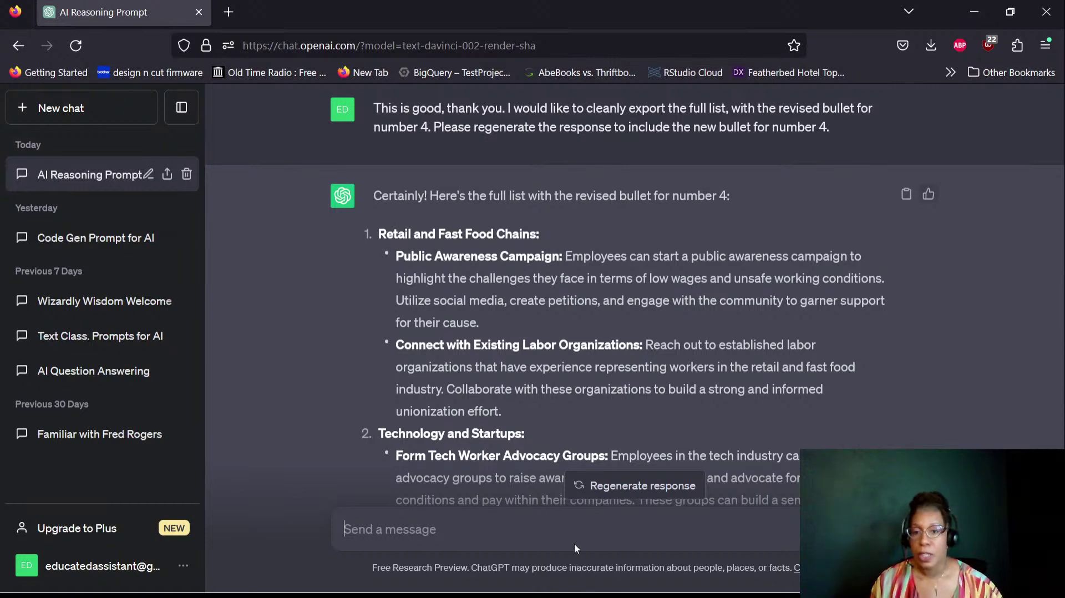
# Step: Review the full list and send the question "Please tell me how many states have legislation that allow foster youth to attend college for free?"
pyautogui.scroll(-15, 407, 435)
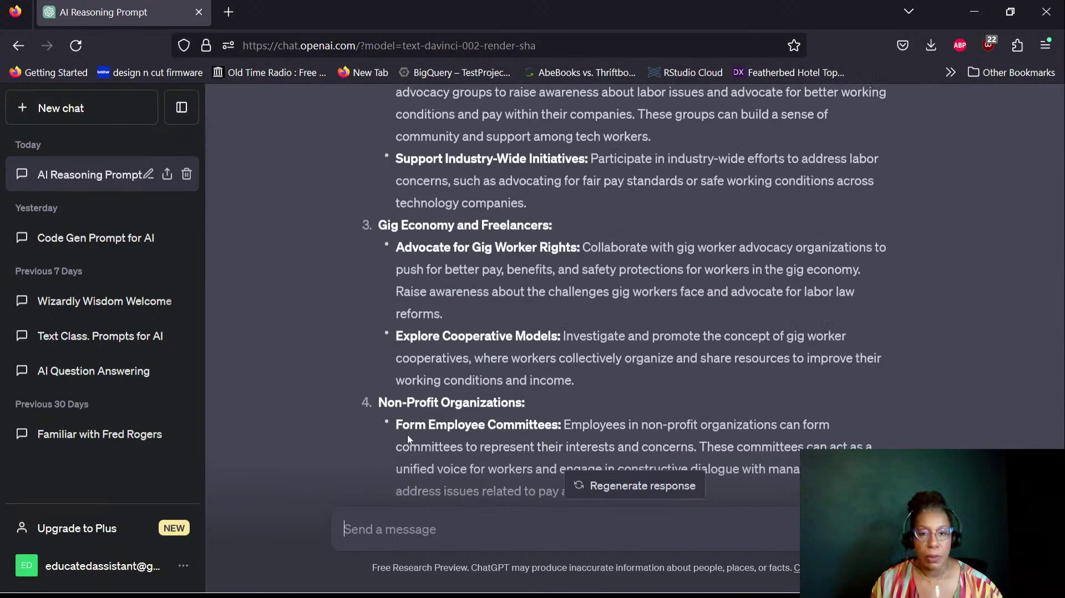
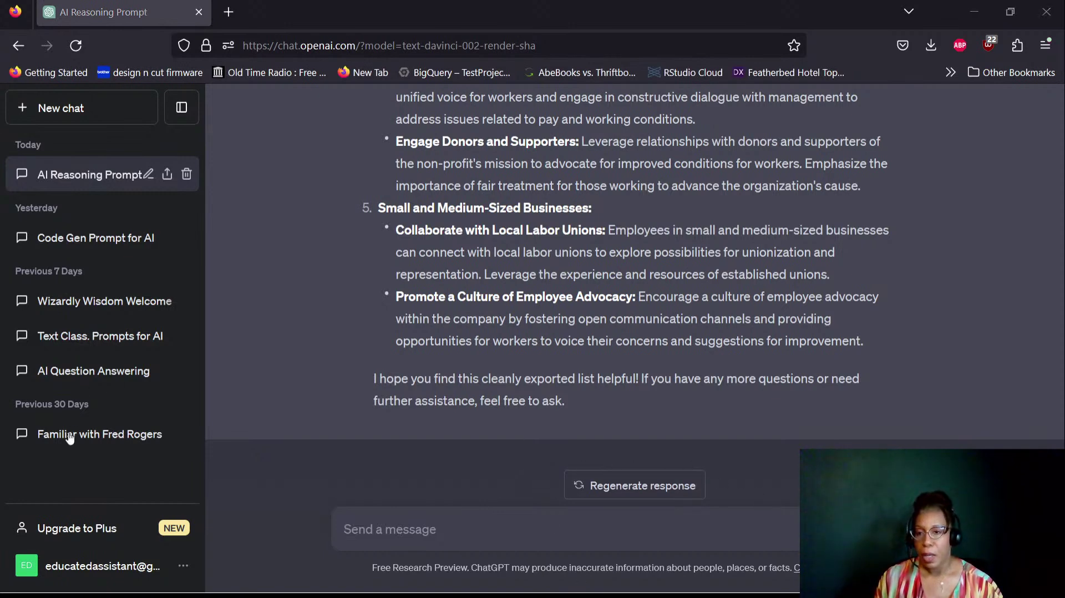
pyautogui.click(562, 531)
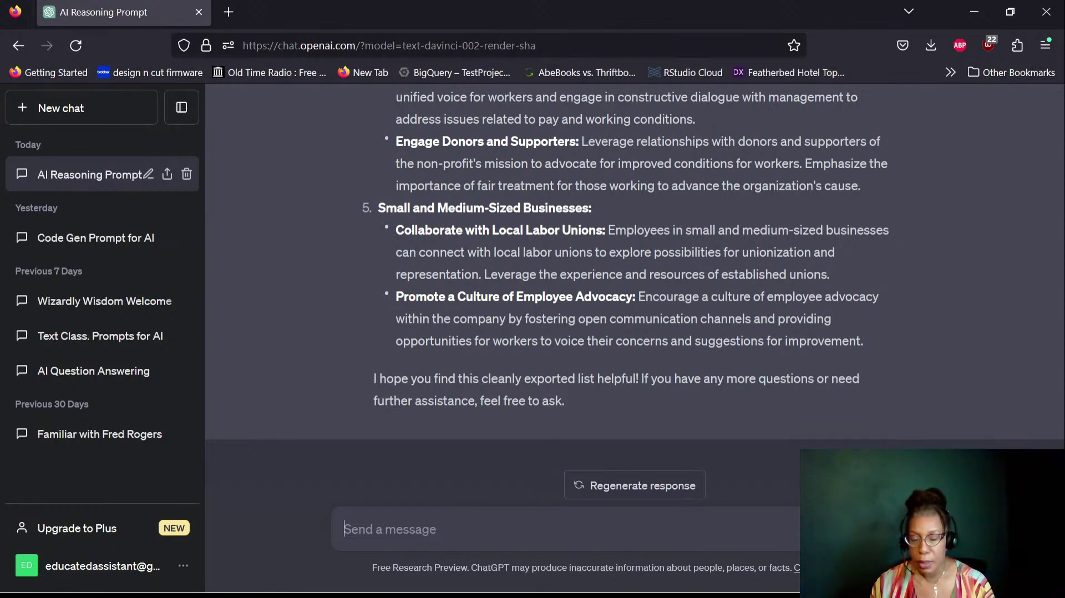
pyautogui.write('Pleas')
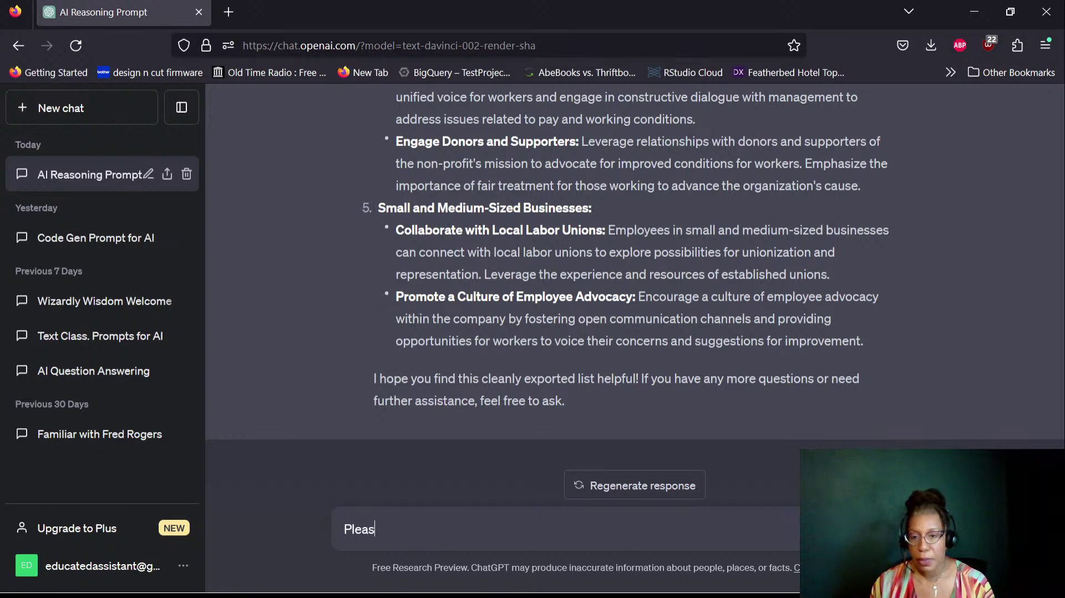
pyautogui.write('e tell ')
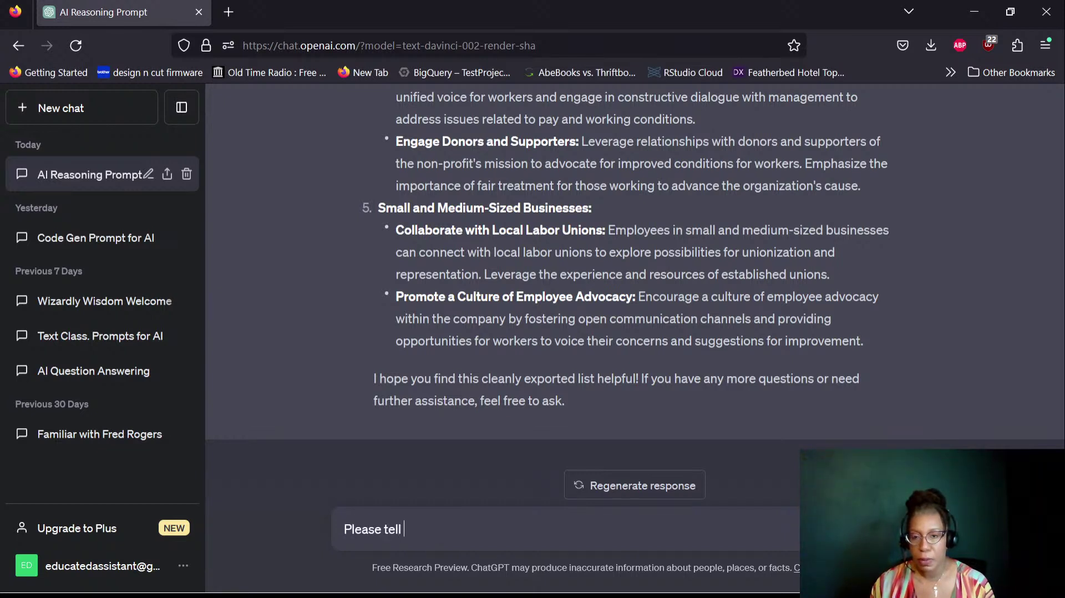
pyautogui.write('me how many states ')
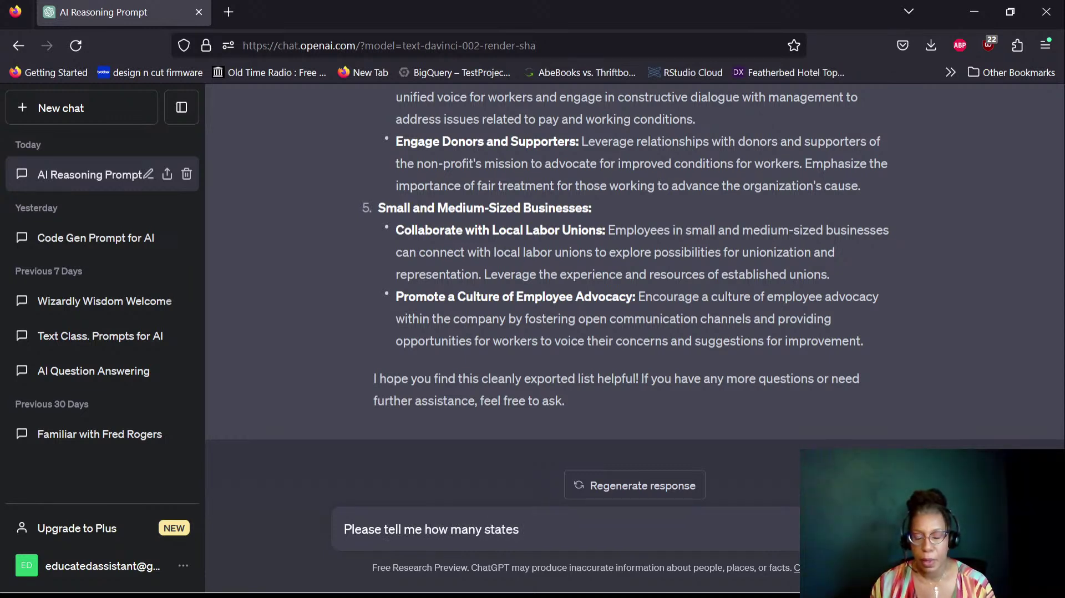
pyautogui.write('have le')
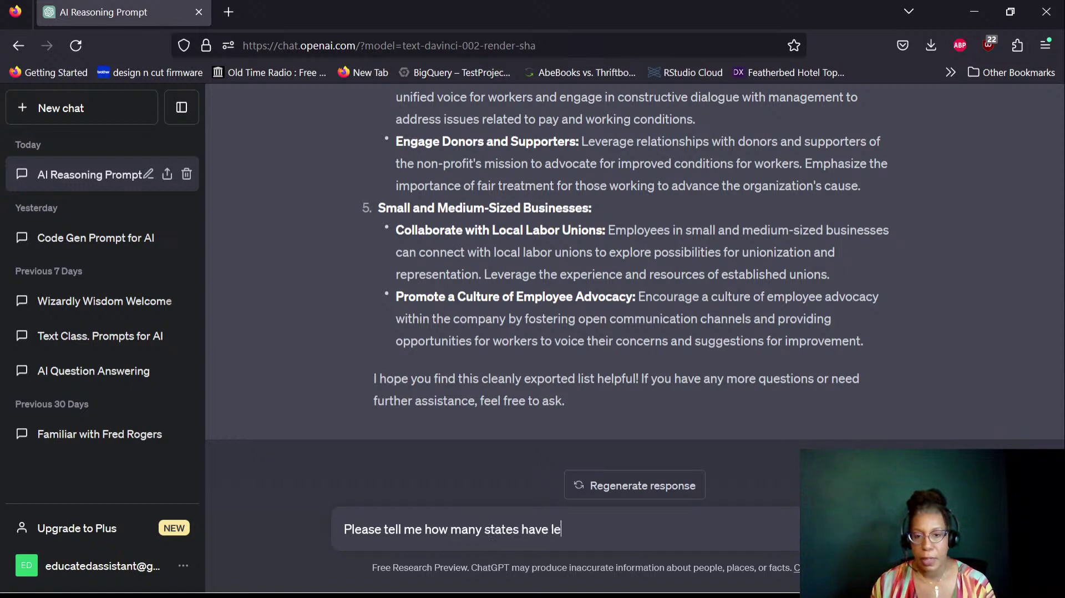
pyautogui.write('gislation ')
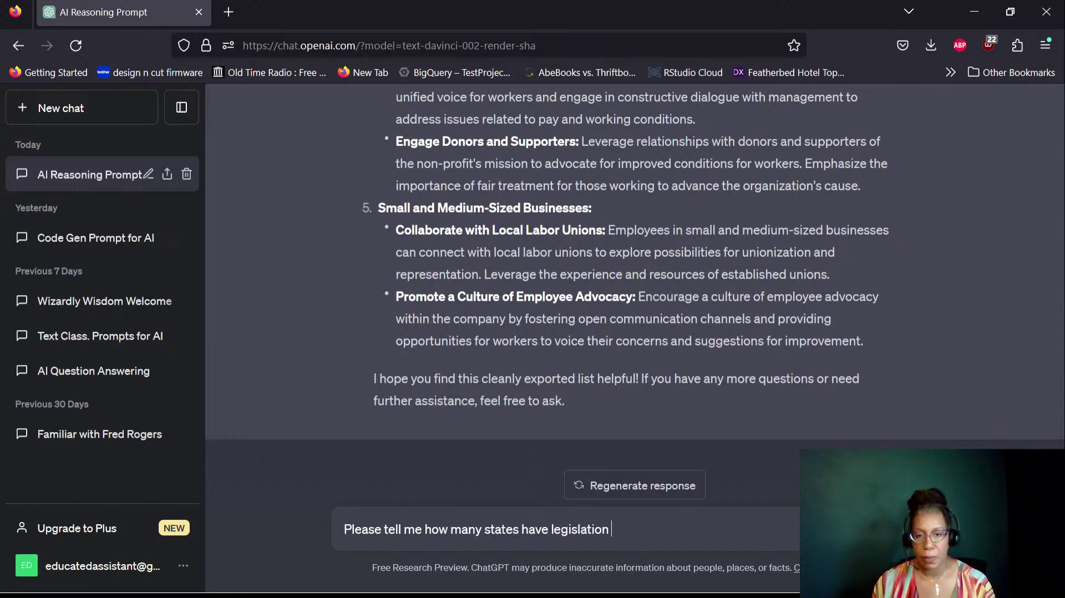
pyautogui.write('that allow ')
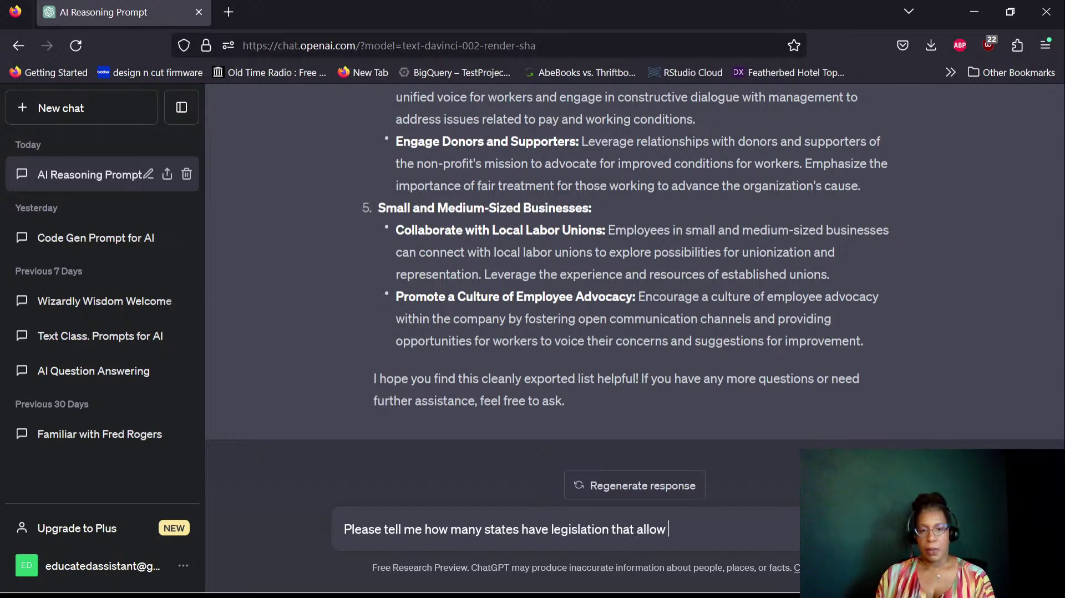
pyautogui.write('foster youth to attend c')
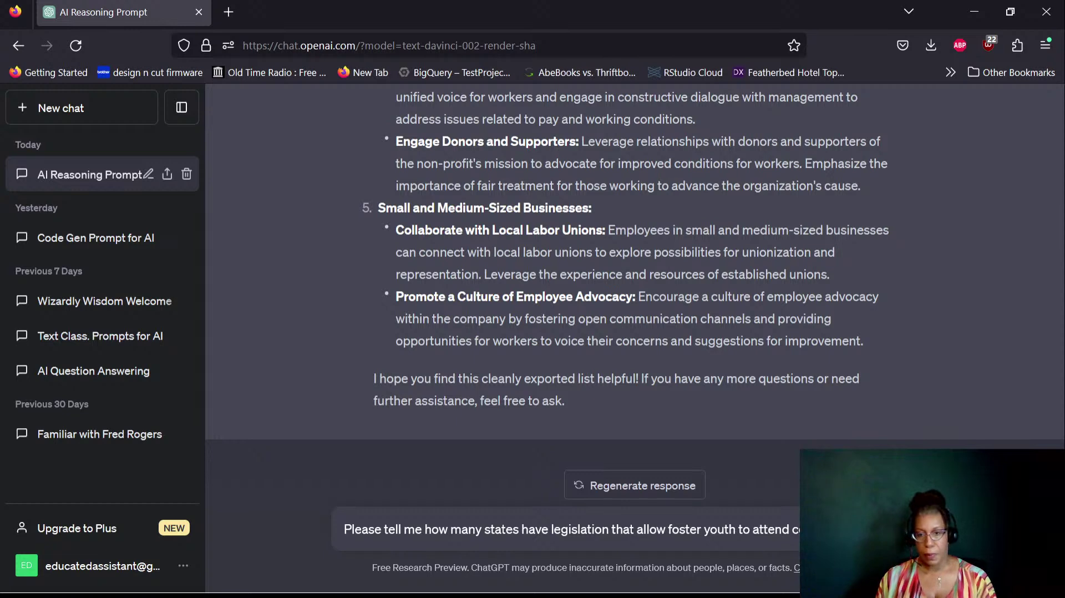
pyautogui.press('Return')
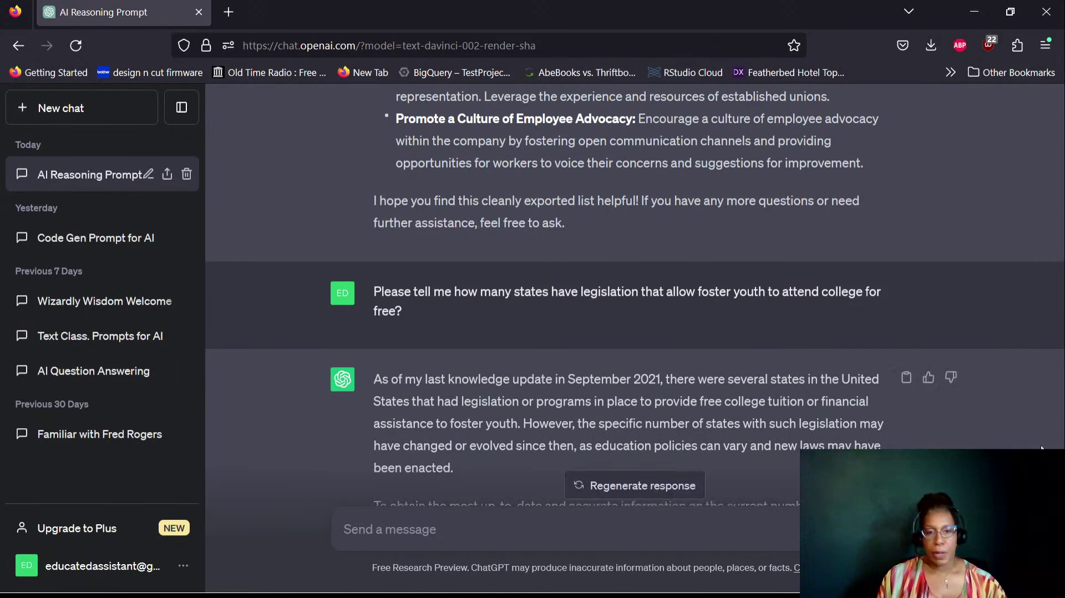
# Step: Read the foster youth answer, regenerate it, and rate the new response as the same as the original
pyautogui.scroll(-3, 1036, 268)
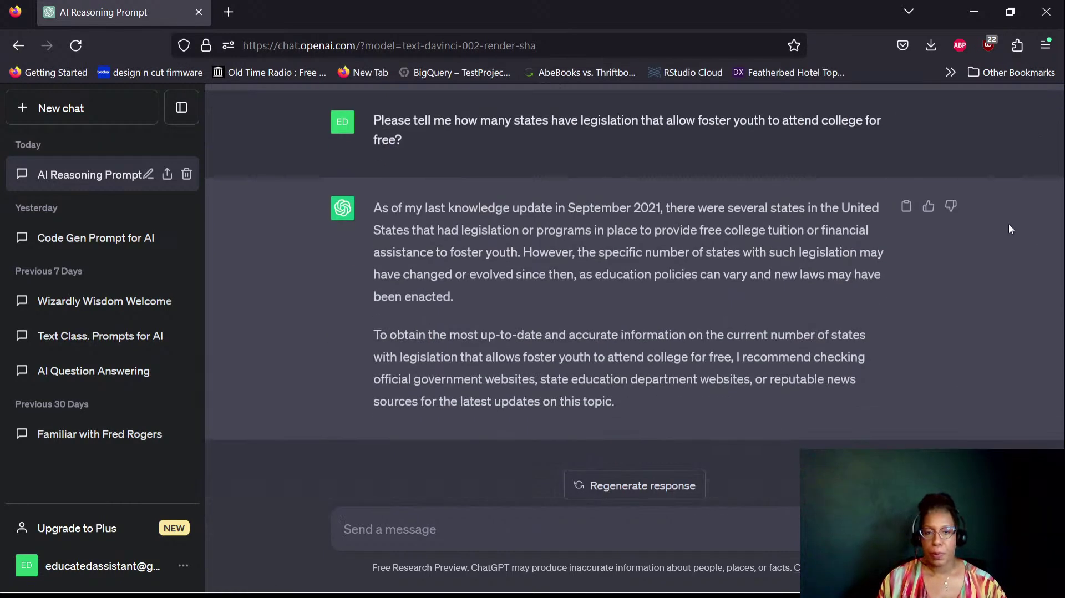
pyautogui.click(690, 484)
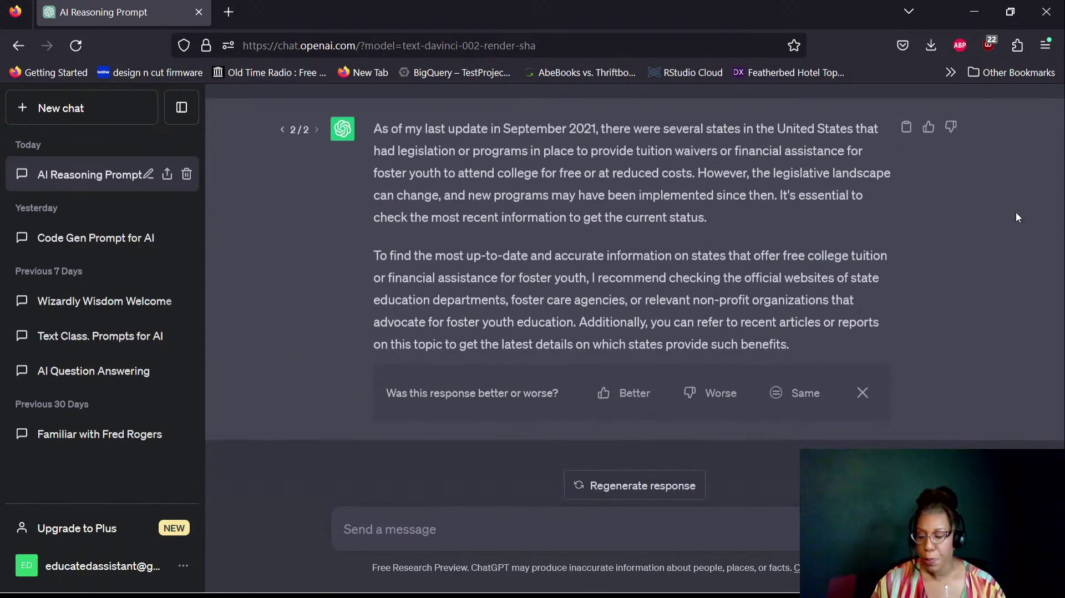
pyautogui.click(804, 394)
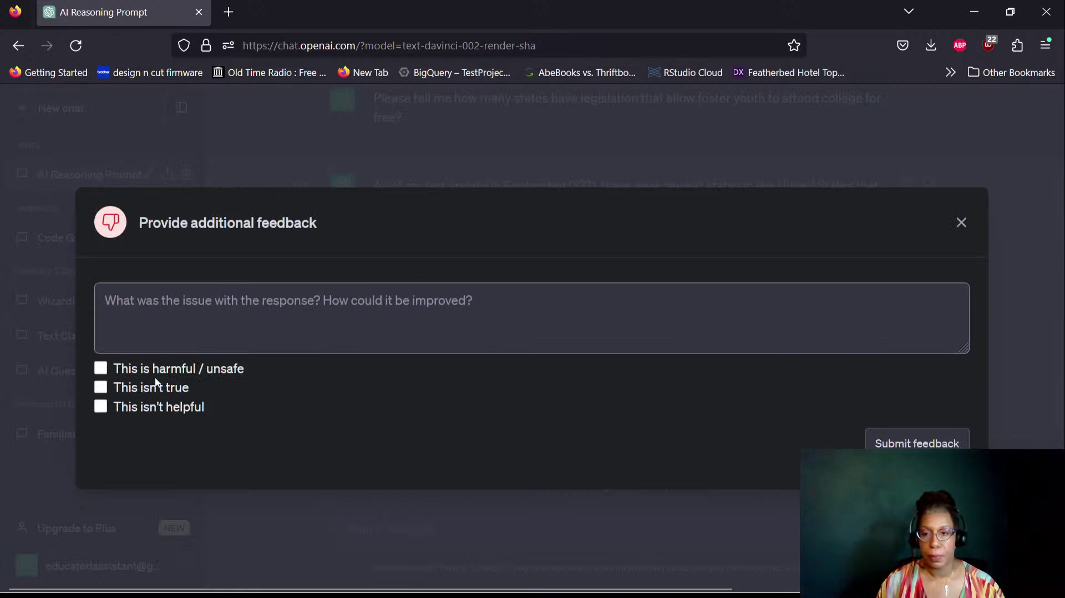
# Step: Give the regenerated answer negative feedback as "This isn't helpful" and choose neither answer in the comparison
pyautogui.click(154, 408)
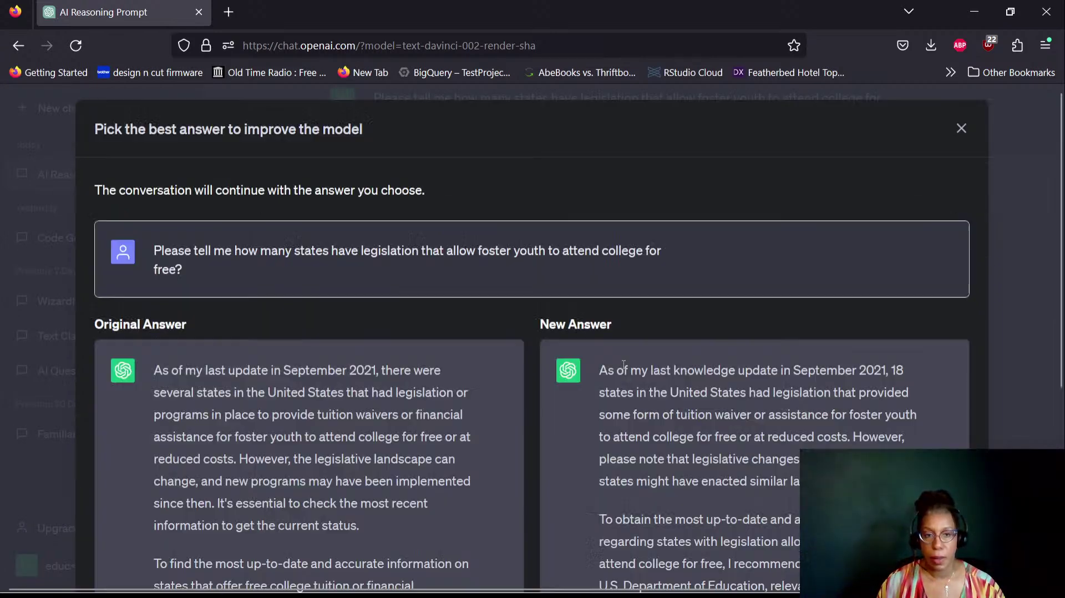
pyautogui.scroll(-5, 710, 358)
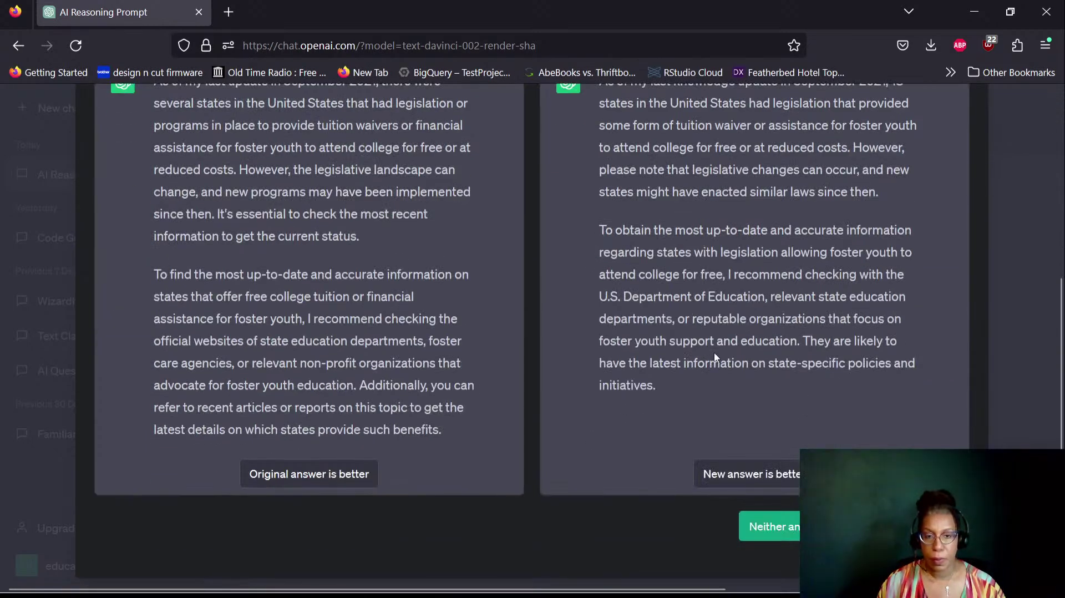
pyautogui.click(755, 530)
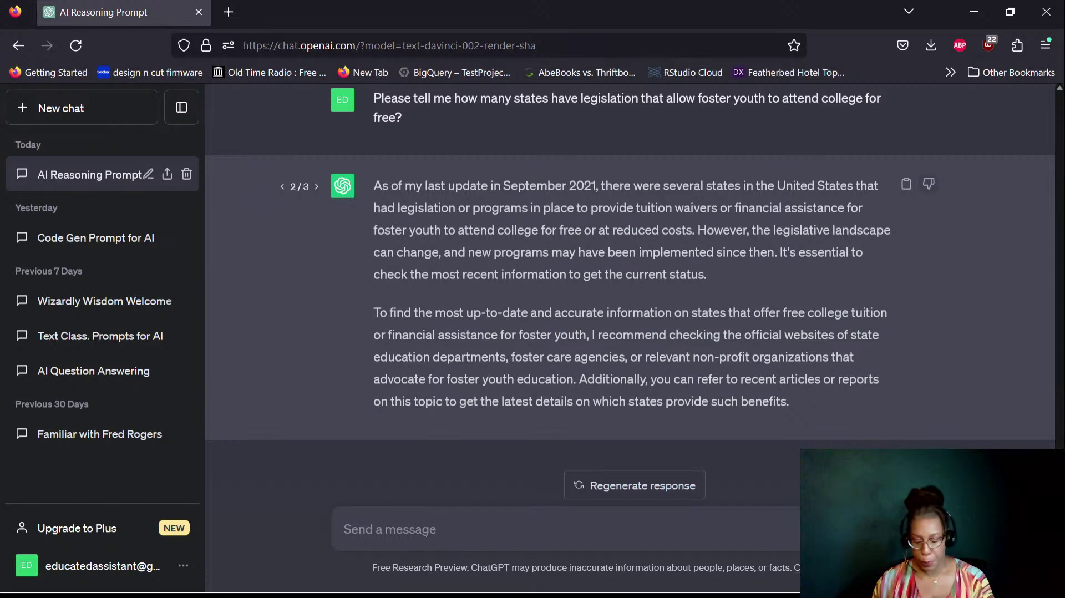
# Step: Begin a new message with "Children in foster care age out at age 18."
pyautogui.write('Chil')
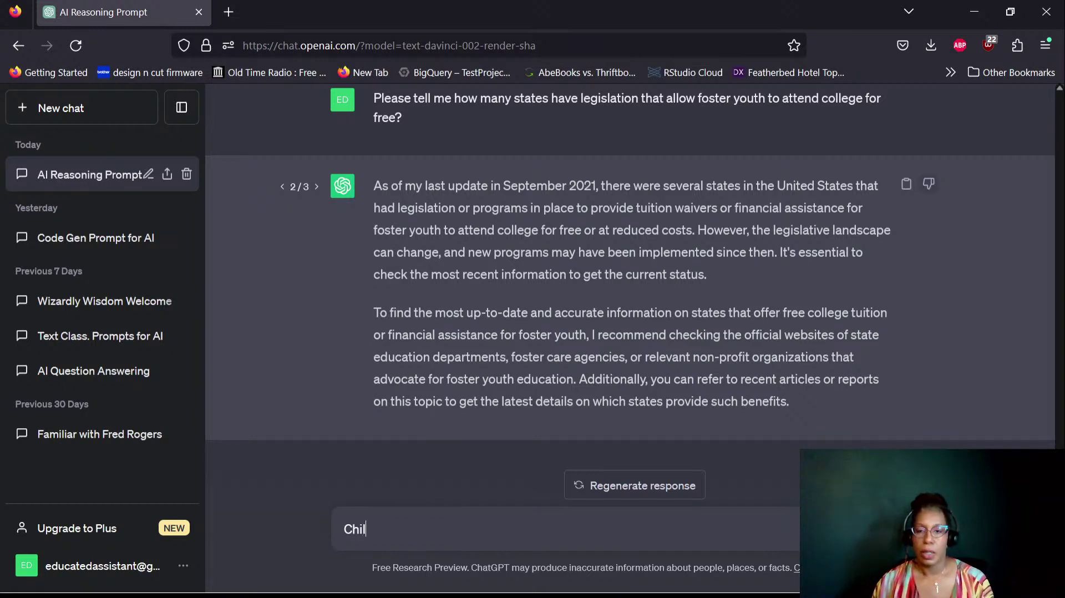
pyautogui.write('dren in foster ca')
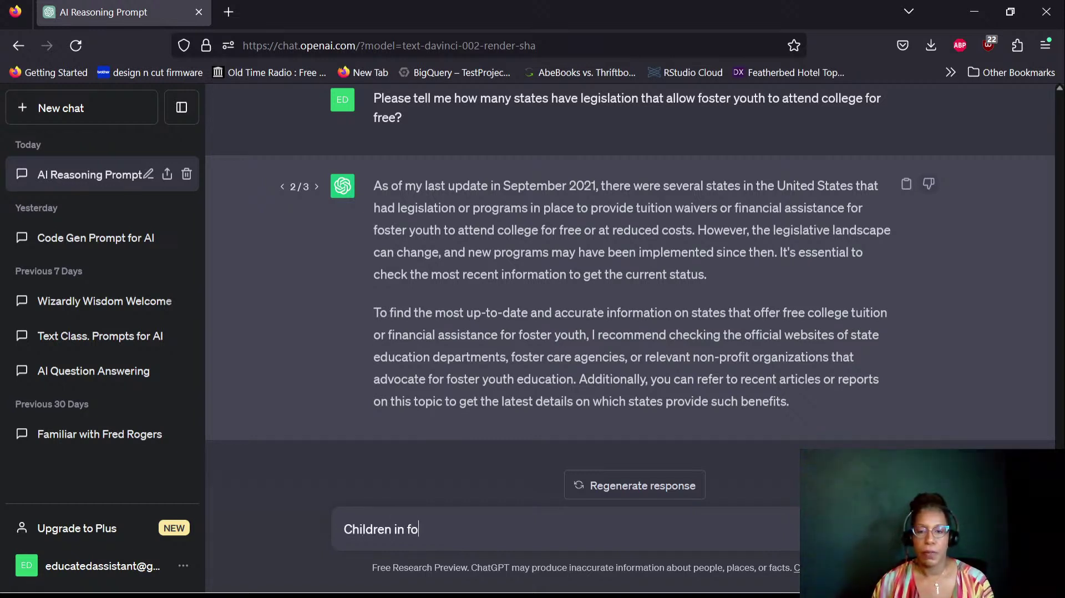
pyautogui.write('age ')
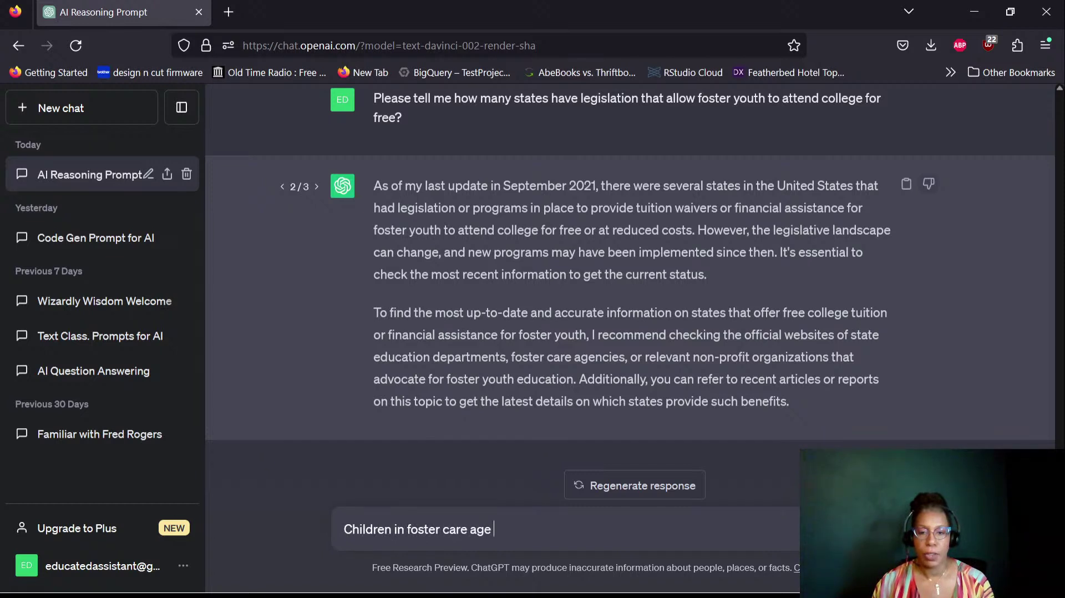
pyautogui.write('out at ag')
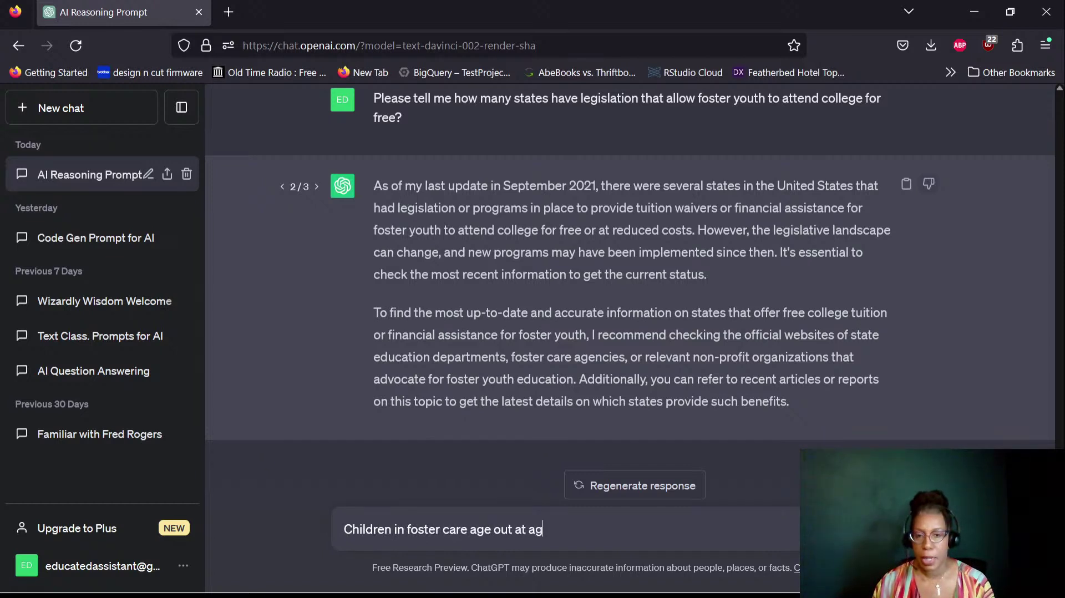
pyautogui.write('e 18.')
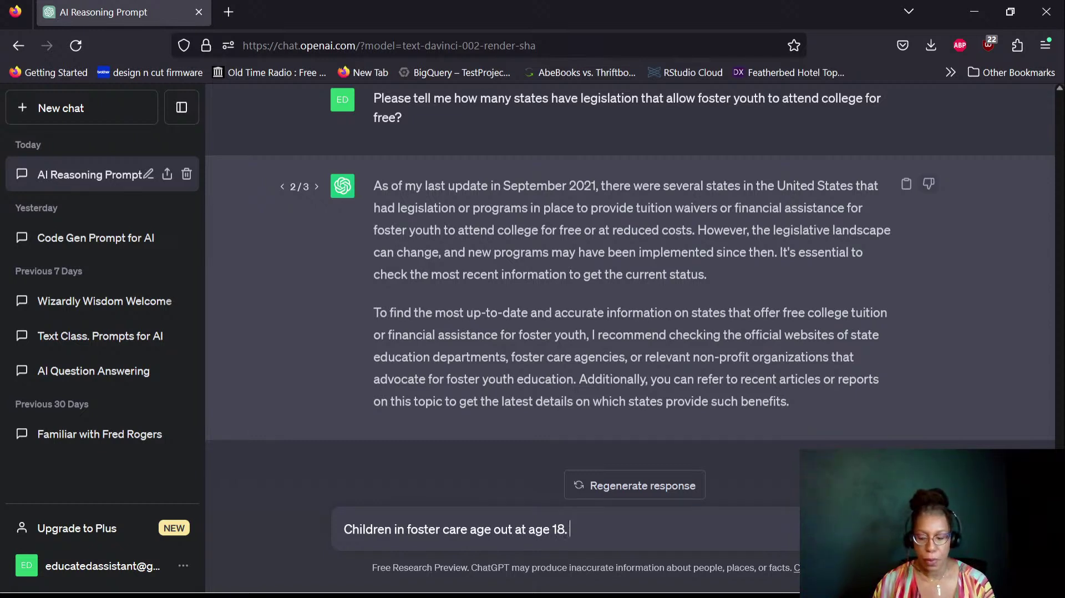
# Step: Continue the message with "Children in foster care are usually from low socioeconomic levels"
pyautogui.write(' Children in fost')
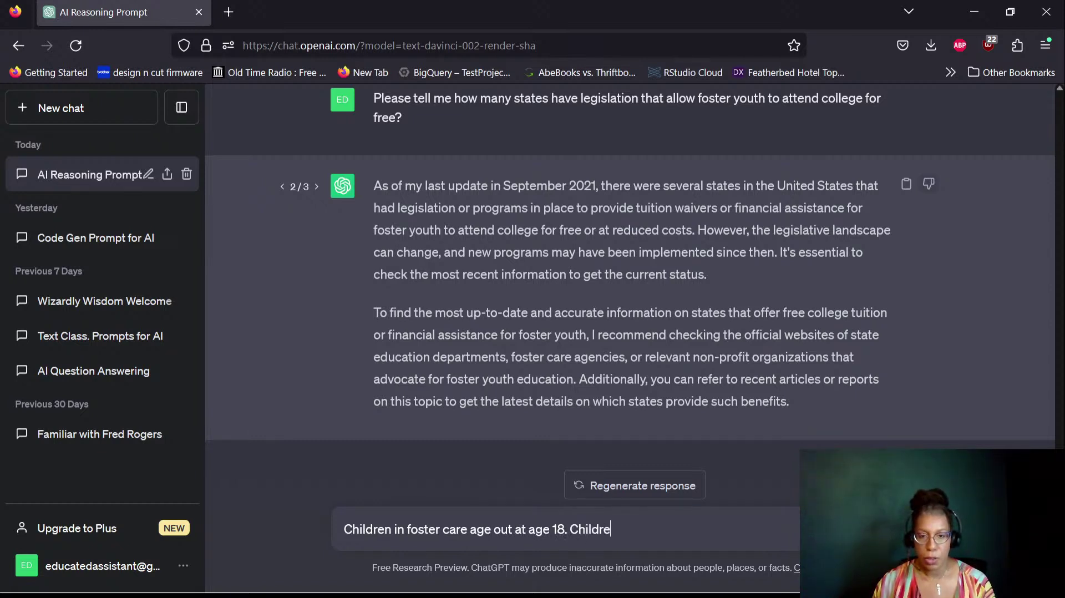
pyautogui.write('er care ')
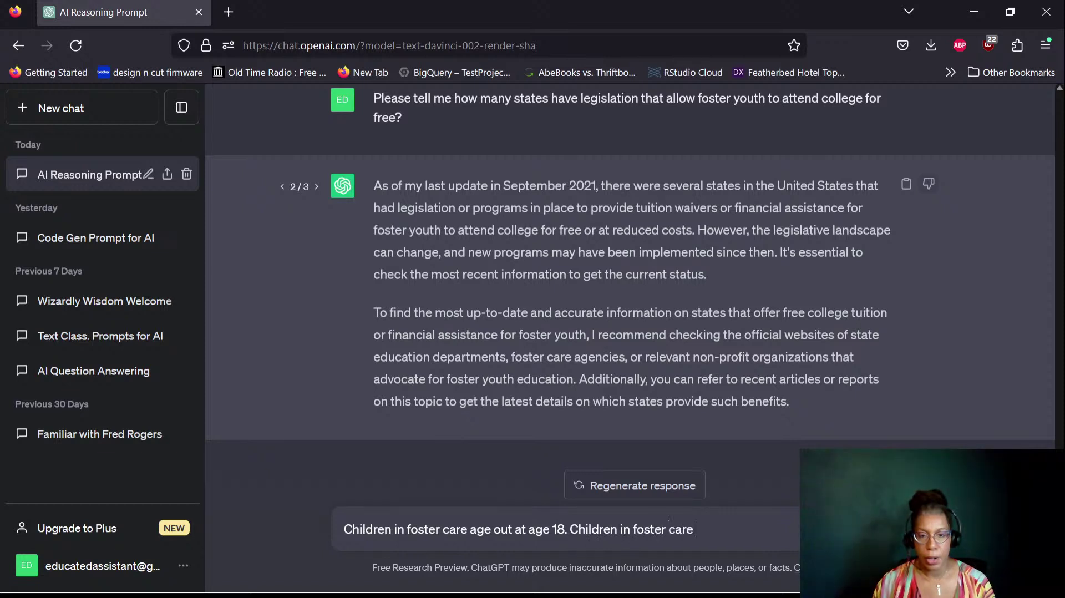
pyautogui.write('are usually')
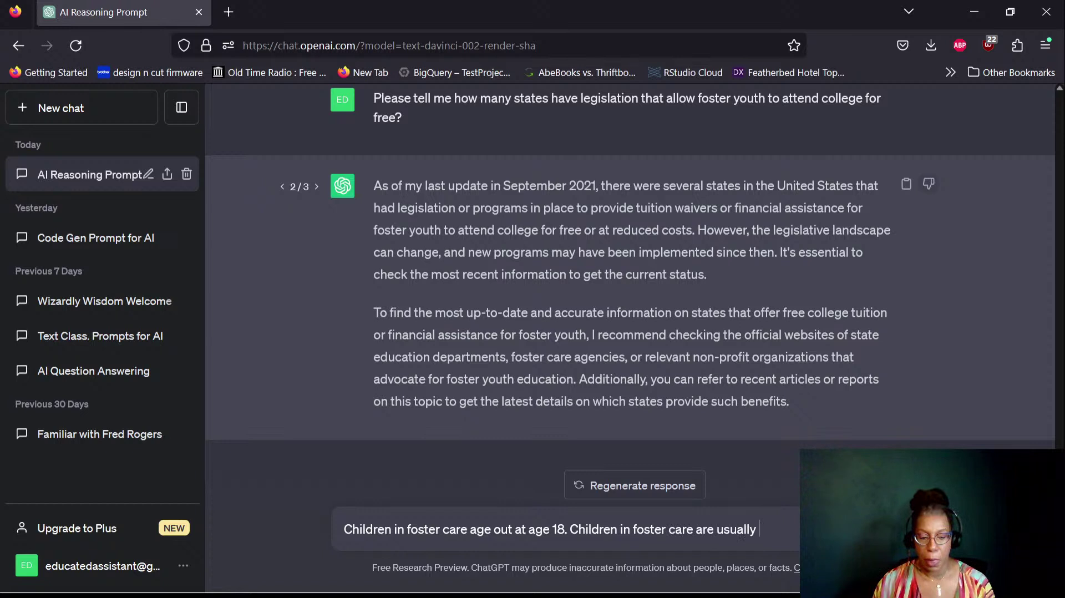
pyautogui.write(' from lo ')
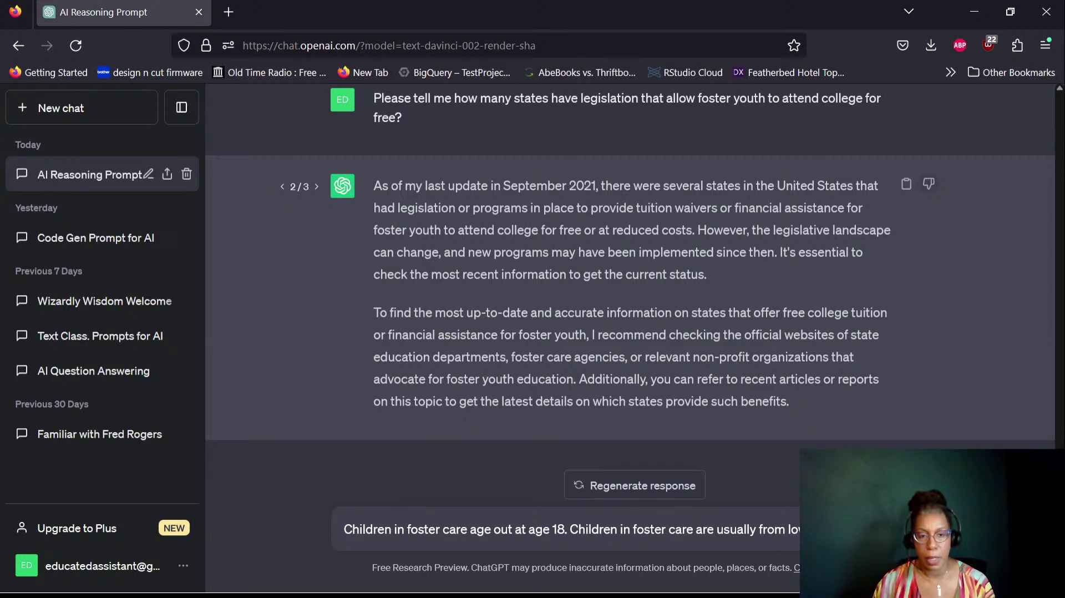
pyautogui.write('socioeconomic levels')
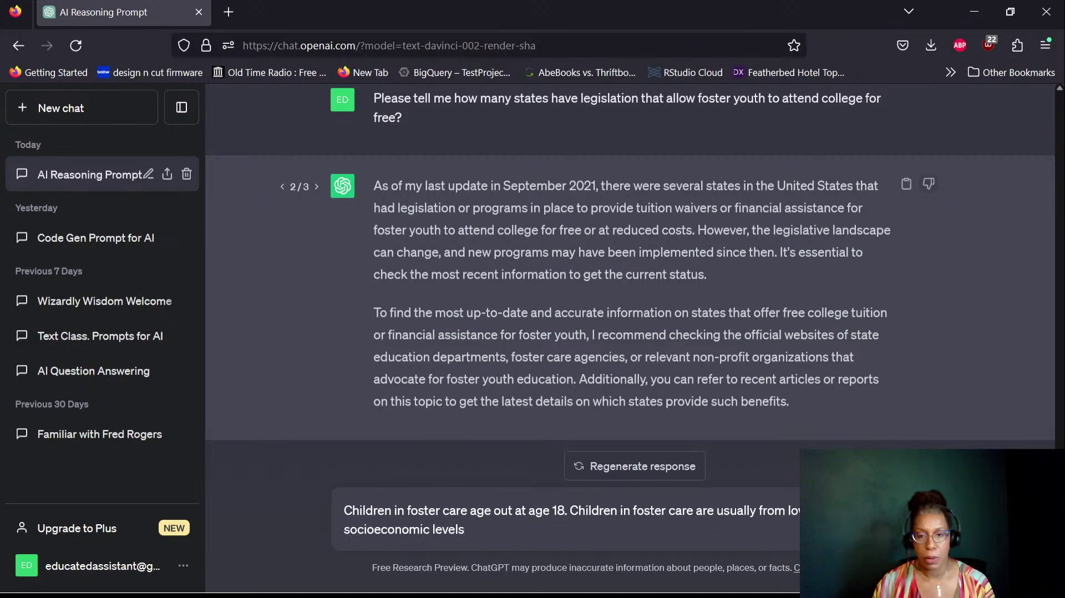
# Step: Add a sentence saying that children who age out of foster care usually do not have strong support systems
pyautogui.write('. Children')
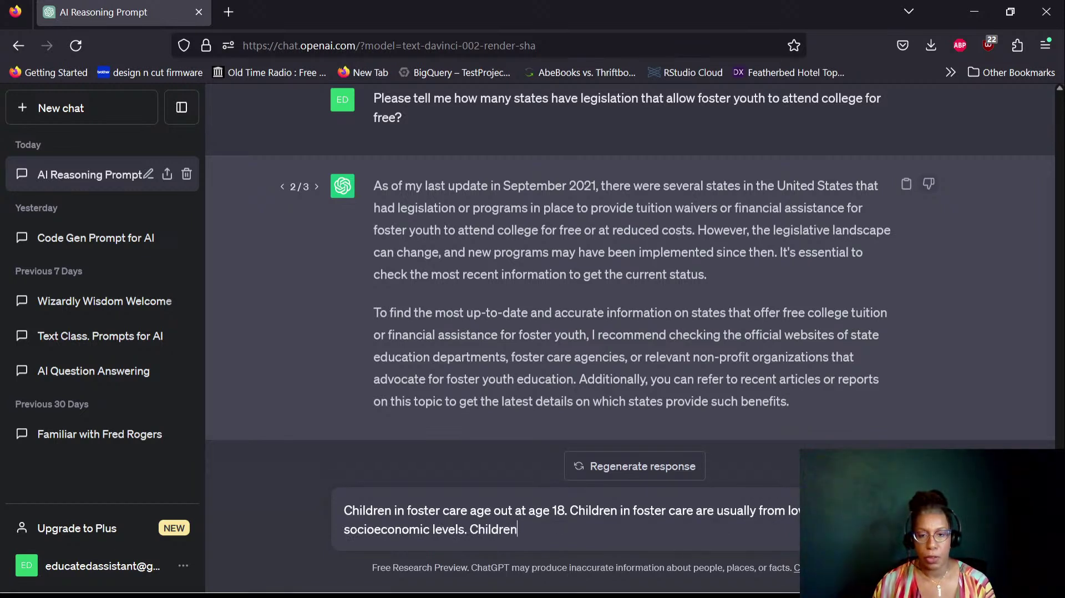
pyautogui.write(' who age o')
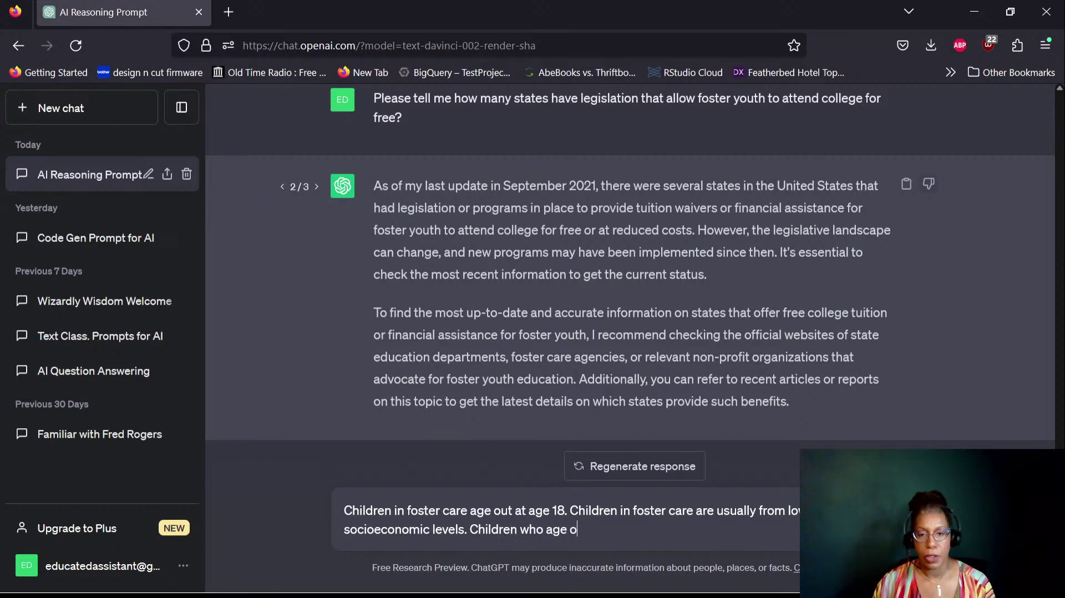
pyautogui.write('ut of foster c')
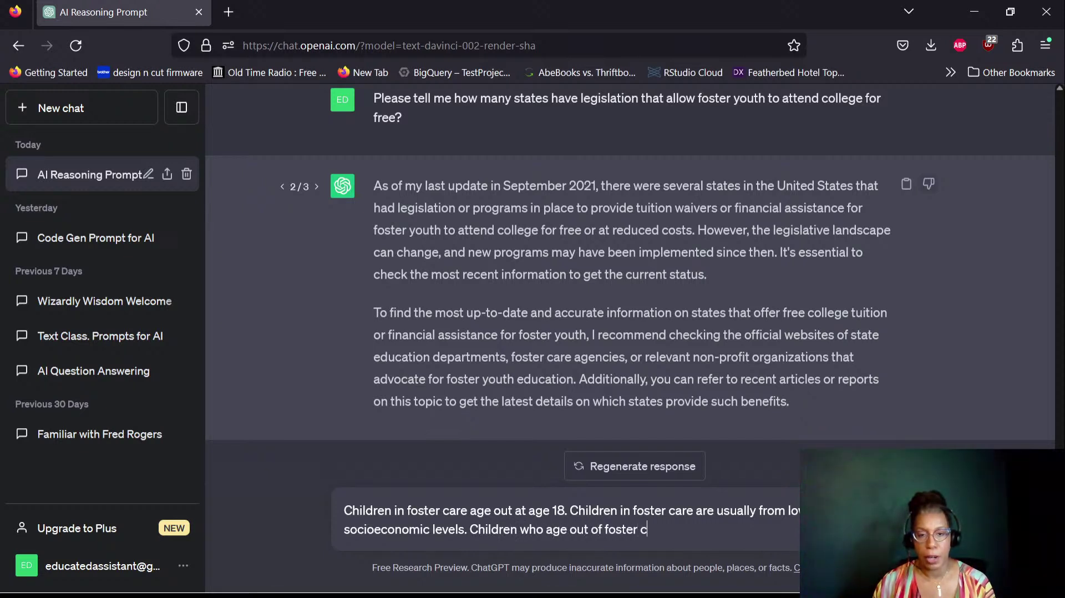
pyautogui.write('are usually do not have stro ')
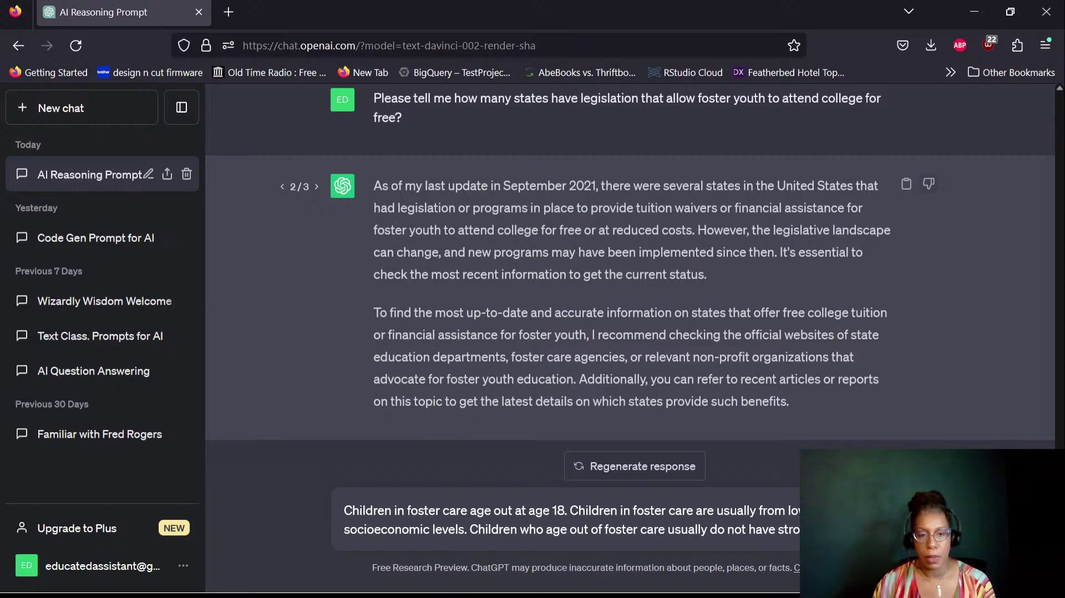
pyautogui.write('systems. ')
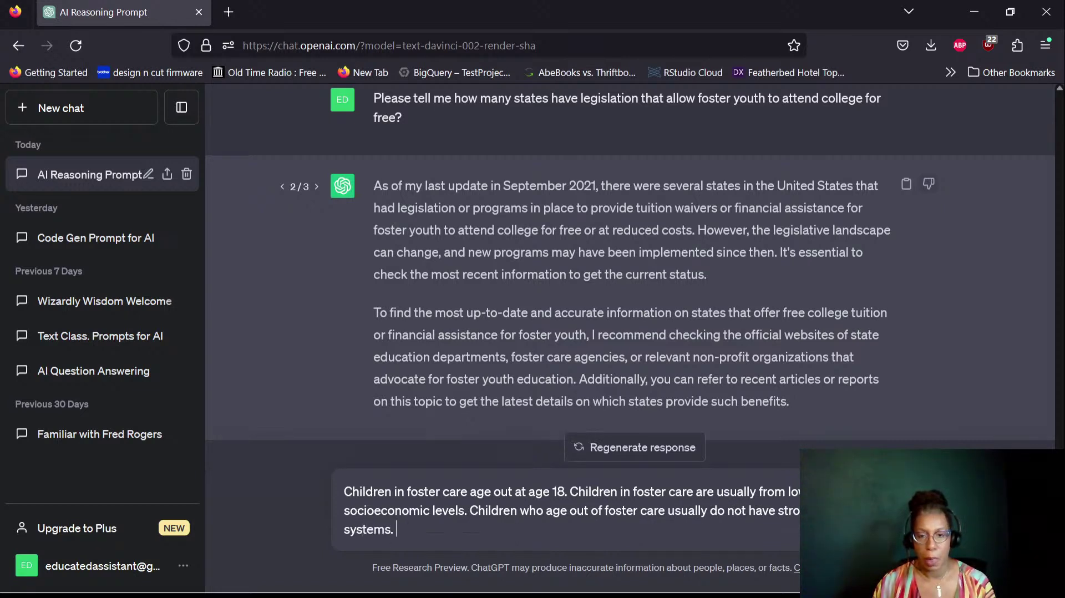
# Step: Add the sentence "There are states that allow children who age out of foster care to attend state colleges for free."
pyautogui.write('There are states that')
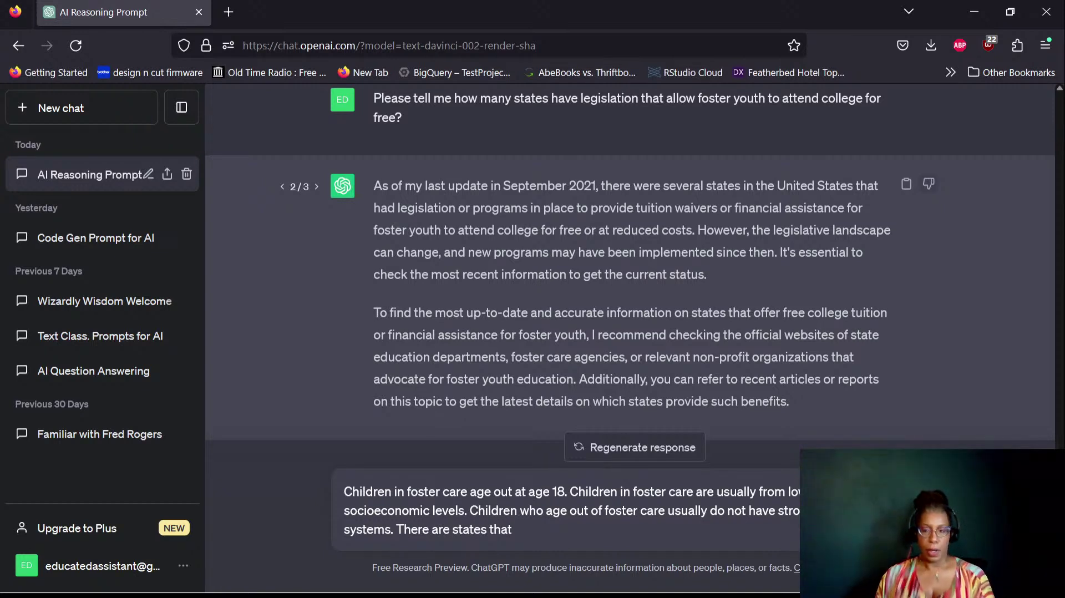
pyautogui.write('allo')
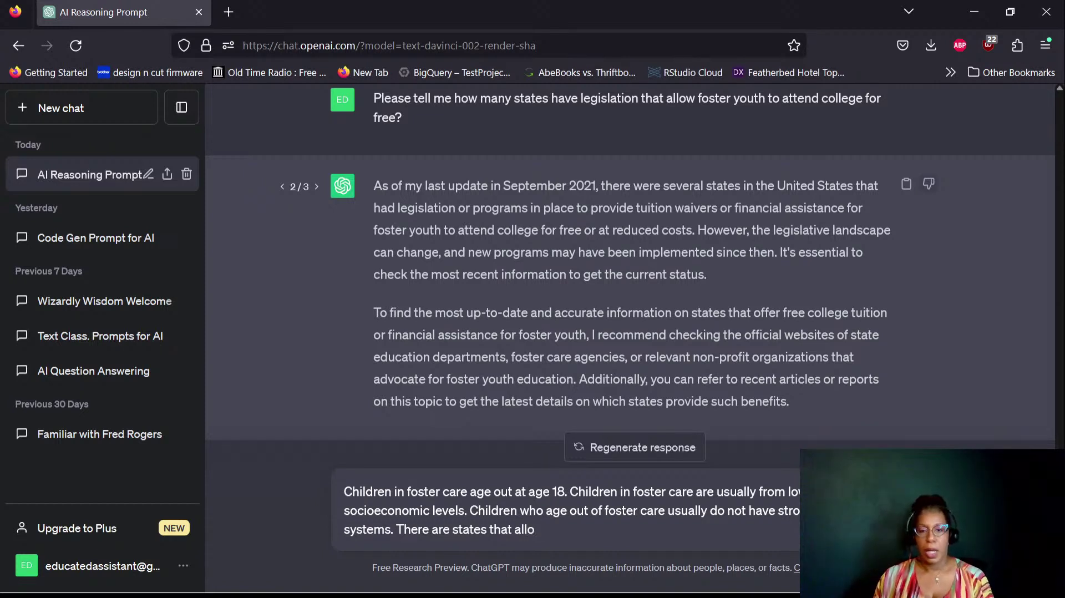
pyautogui.write('w chilfren')
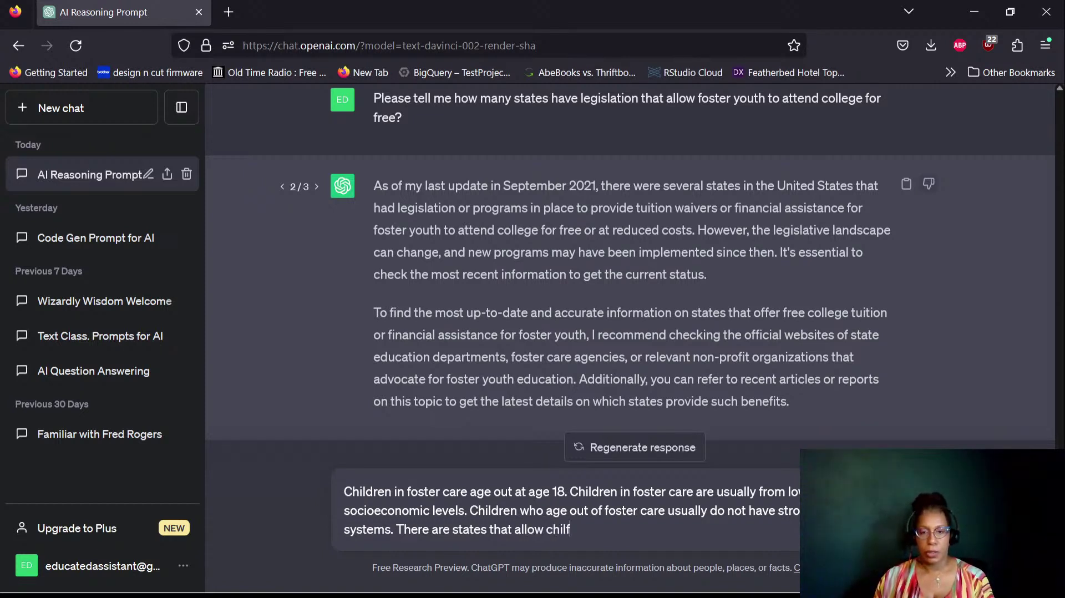
pyautogui.press('BackSpace')
pyautogui.press('BackSpace')
pyautogui.press('BackSpace')
pyautogui.press('BackSpace')
pyautogui.write('dren wh')
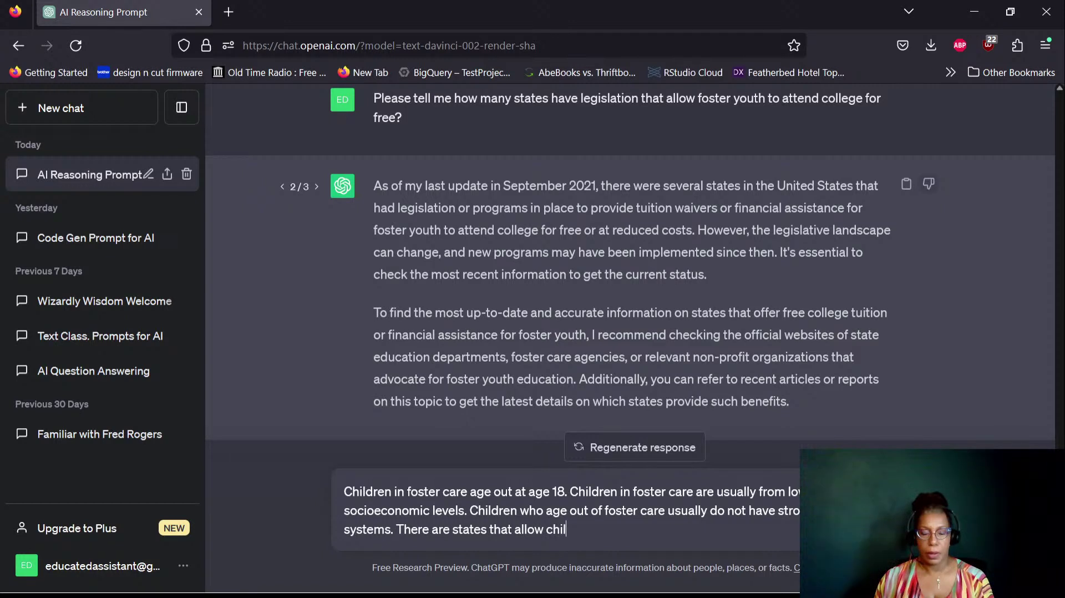
pyautogui.write('o age o')
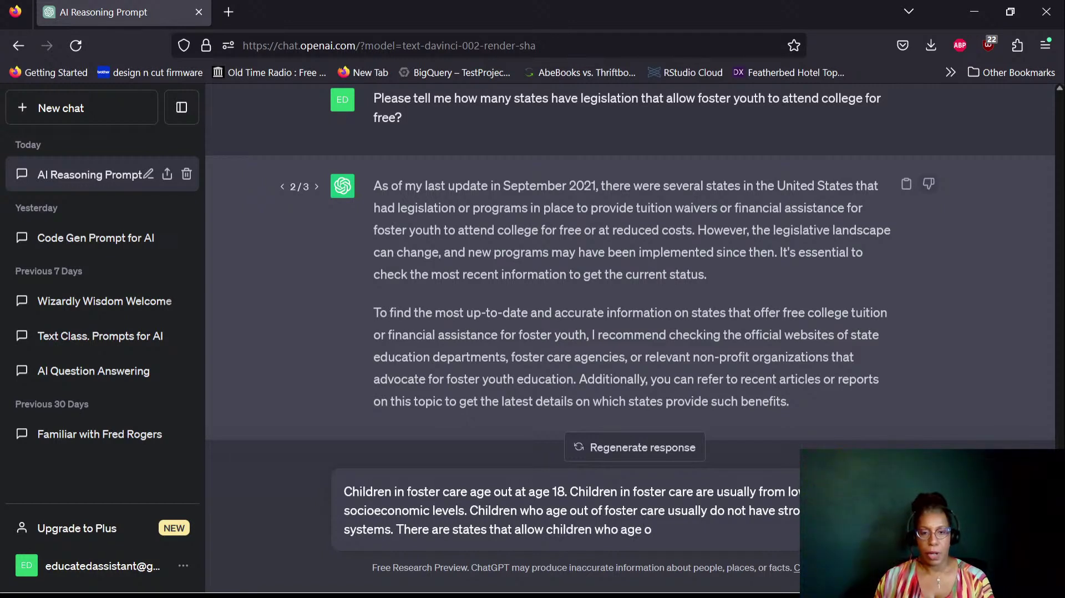
pyautogui.write('ut of foster care')
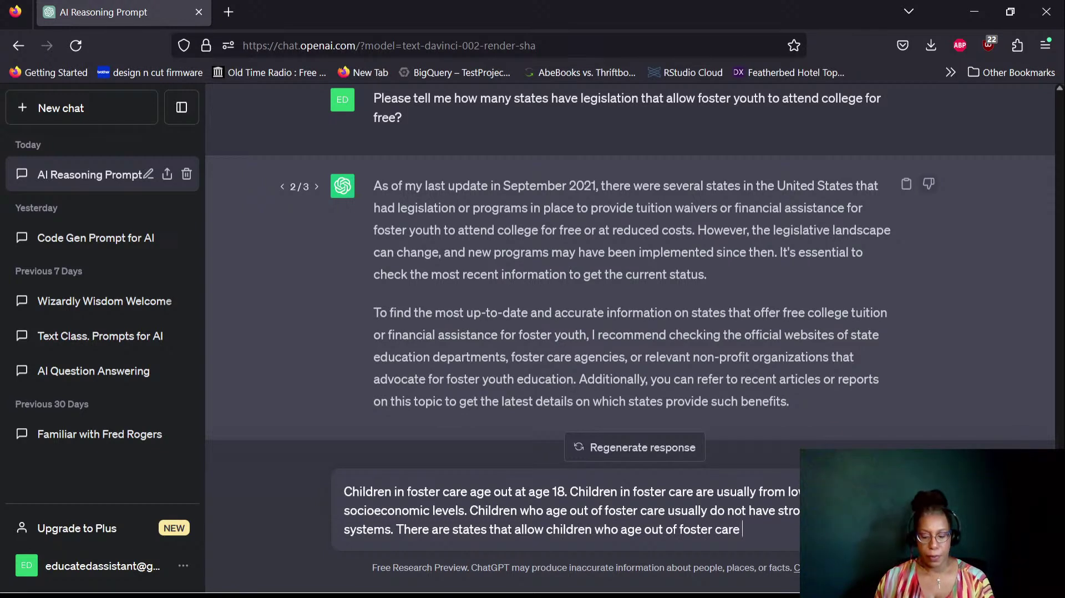
pyautogui.write(' to attend s')
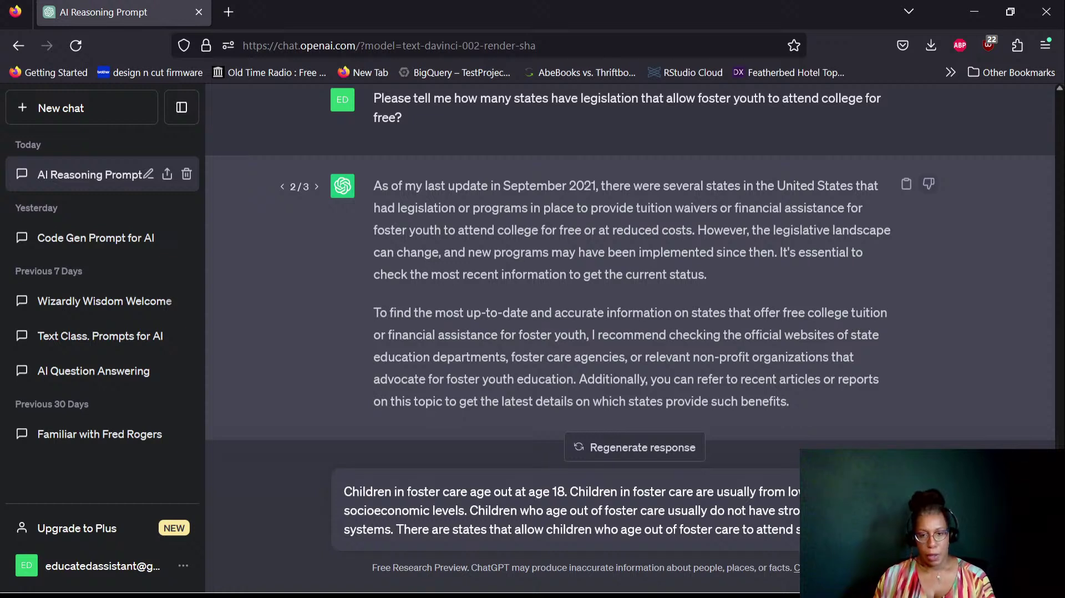
pyautogui.write('free.')
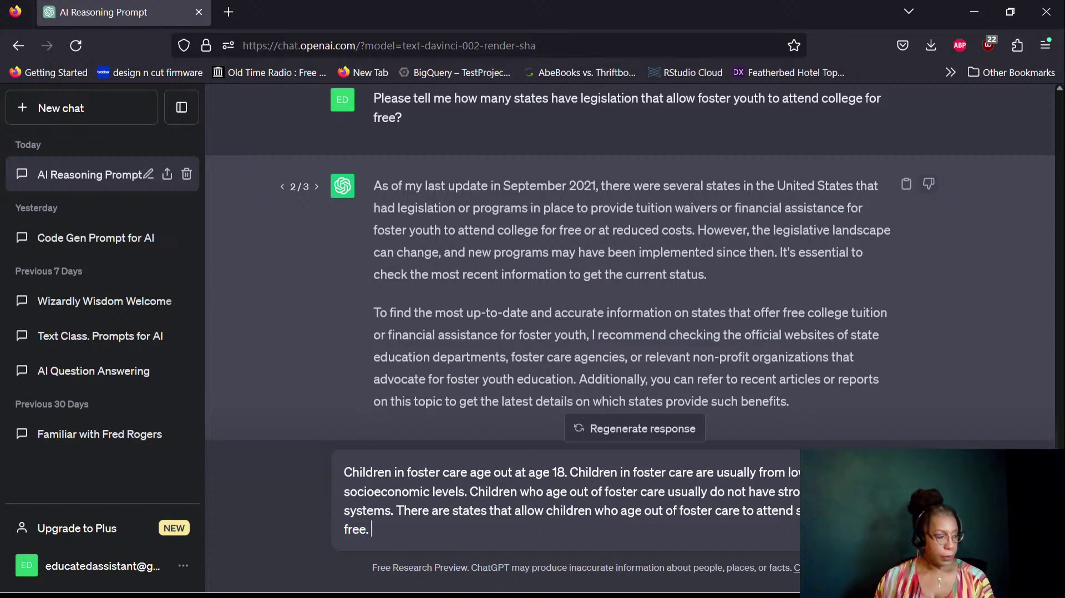
# Step: Finish the message with "Given this information, how can state colleges best support these students to ensure they graduate within 5 years." and send it
pyautogui.write(' ive')
pyautogui.press('BackSpace')
pyautogui.press('BackSpace')
pyautogui.press('BackSpace')
pyautogui.write('Given this information, how can')
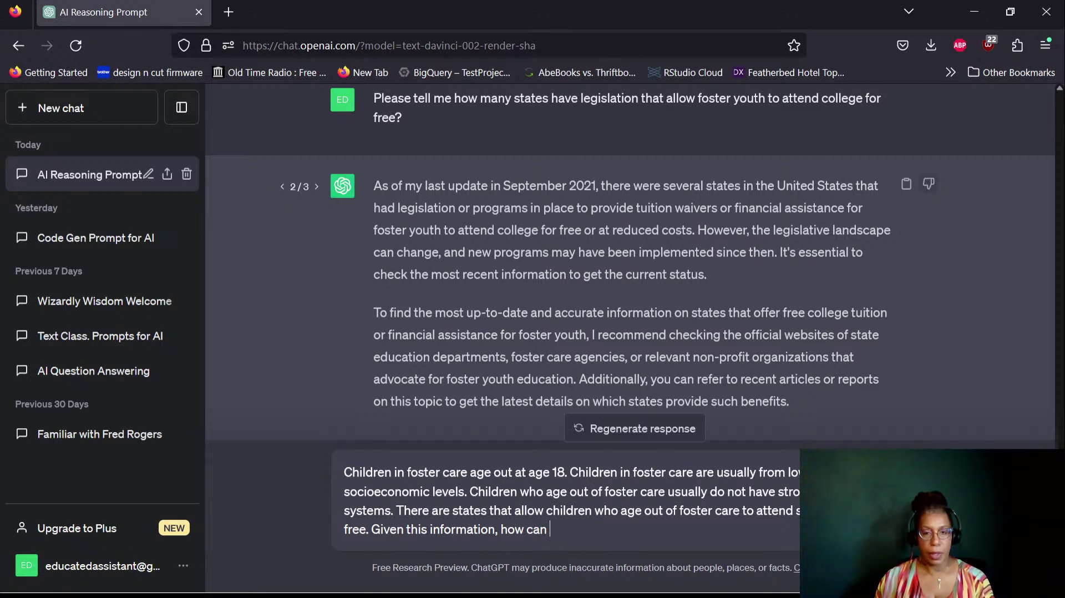
pyautogui.write('state colleges be')
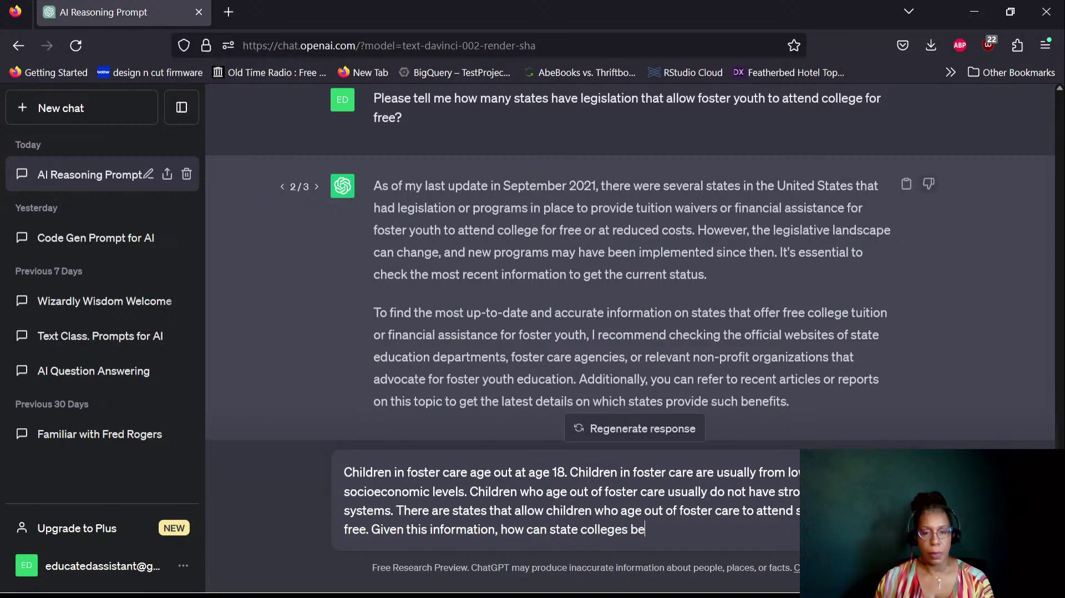
pyautogui.write('st support ')
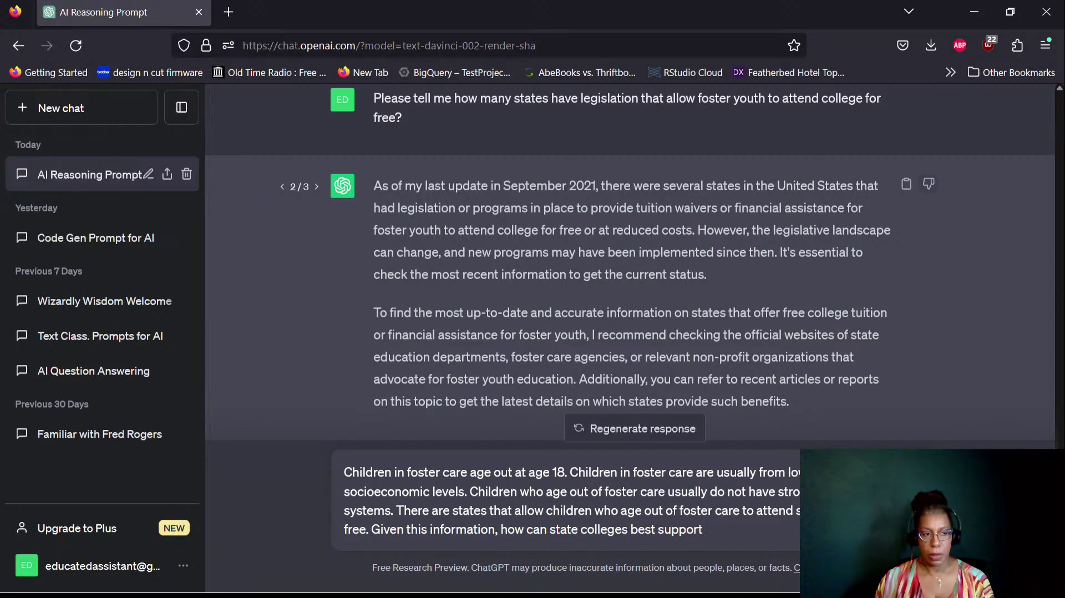
pyautogui.write('these students to')
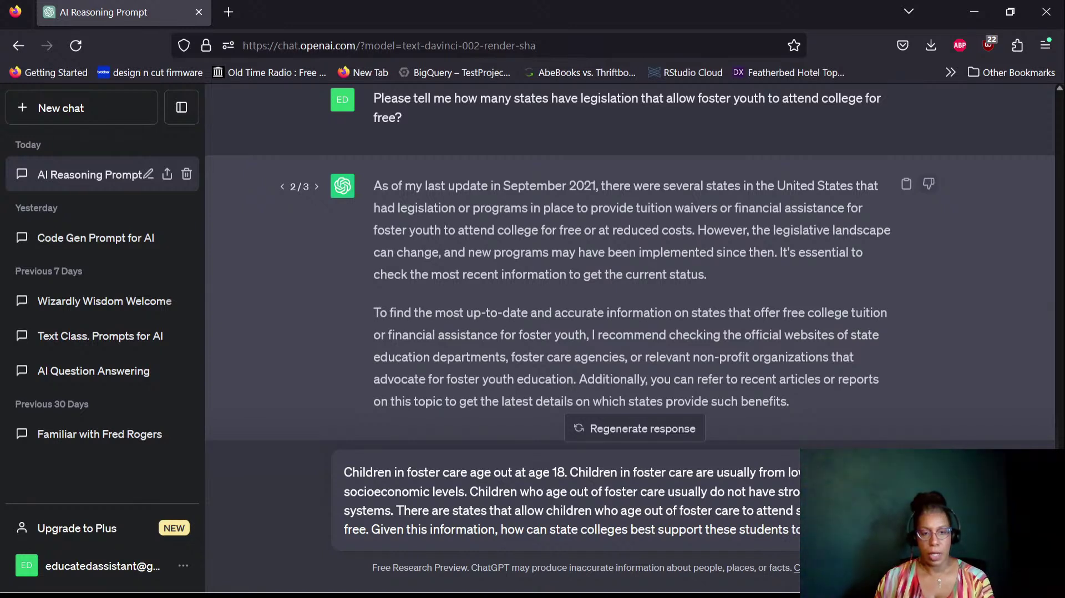
pyautogui.write(' gradua')
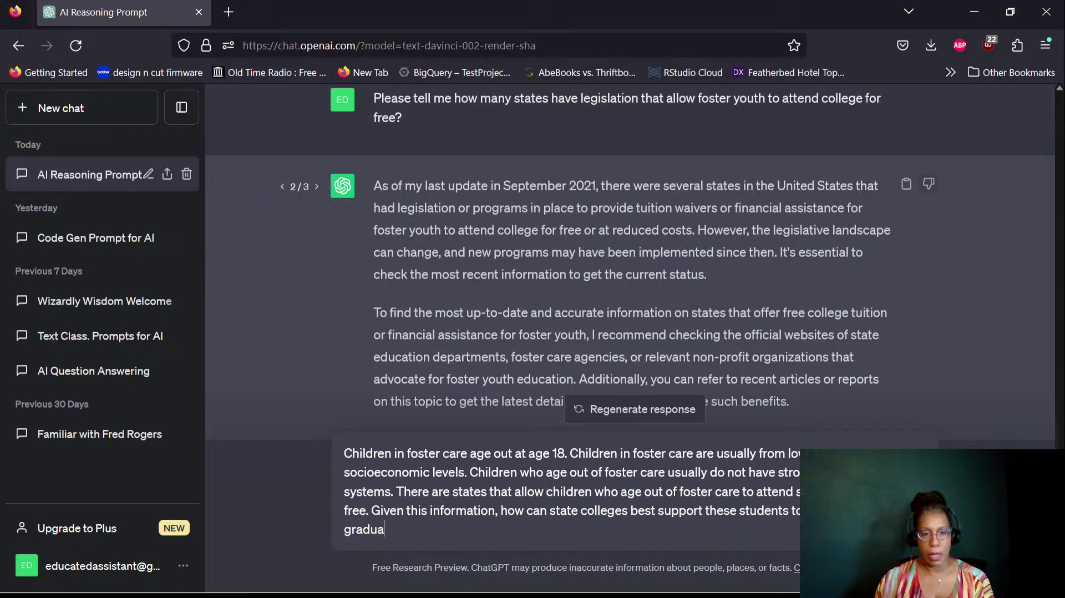
pyautogui.write('te withi')
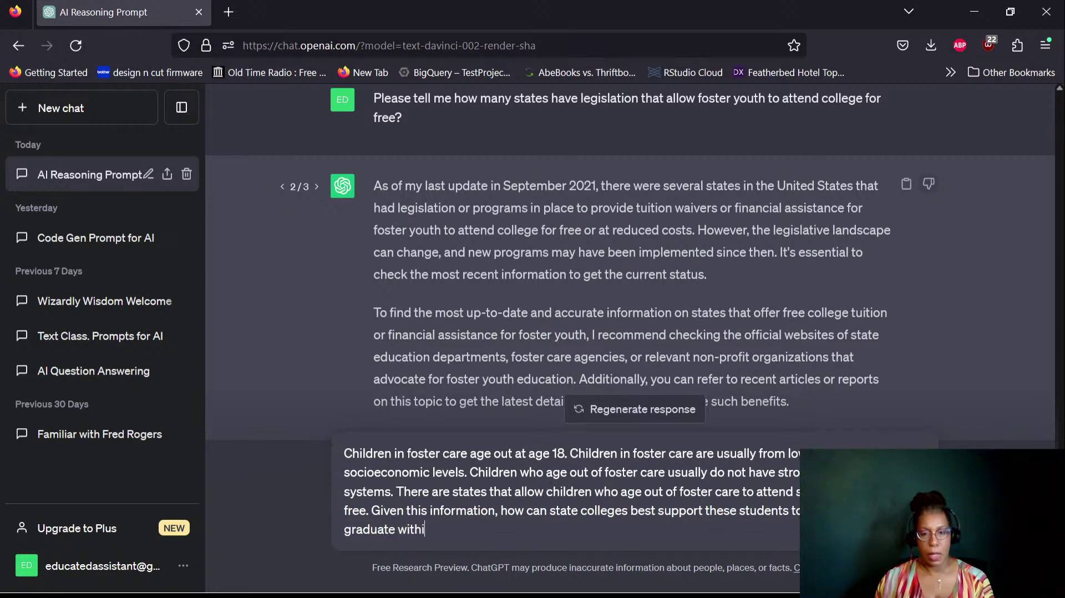
pyautogui.write('n 5 years.')
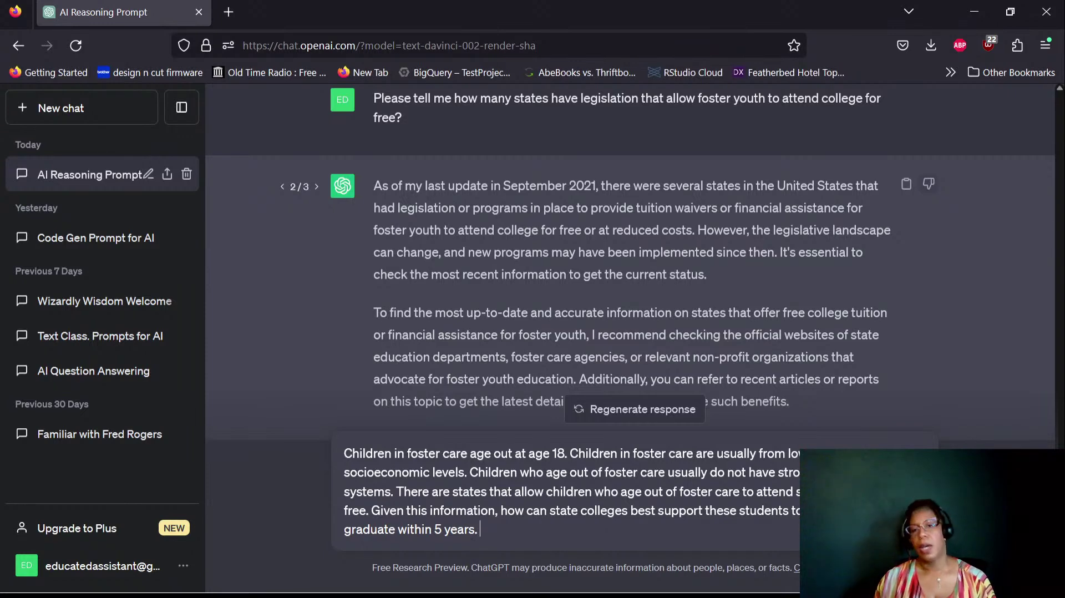
pyautogui.press('Return')
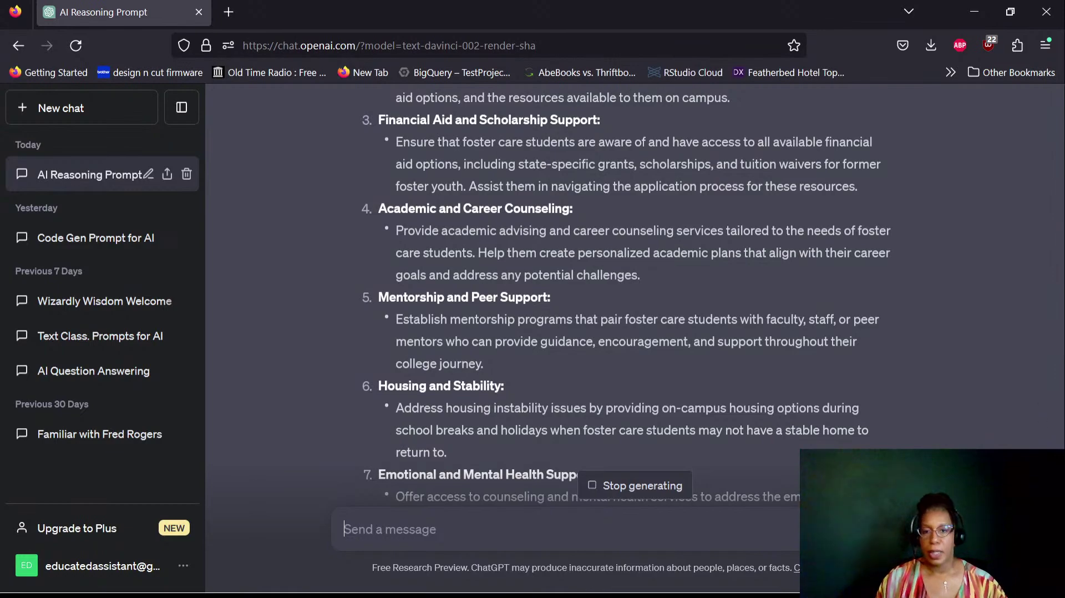
# Step: Skim the sent prompt and the whole generated answer on how state colleges can support former foster youth
pyautogui.scroll(3, 627, 294)
pyautogui.scroll(-10, 626, 294)
pyautogui.scroll(3, 627, 294)
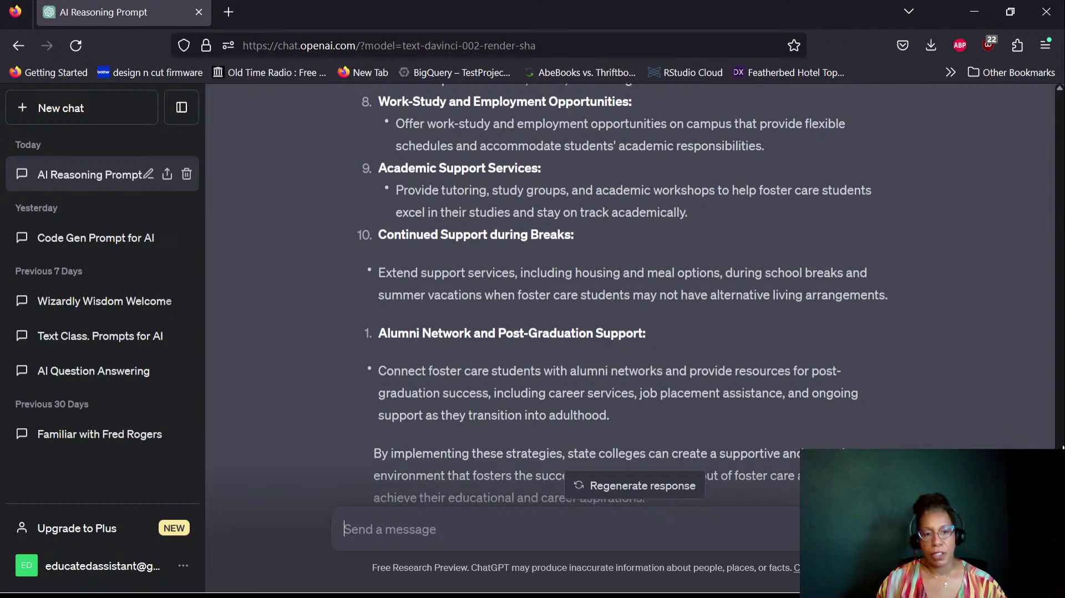
pyautogui.scroll(8, 1037, 432)
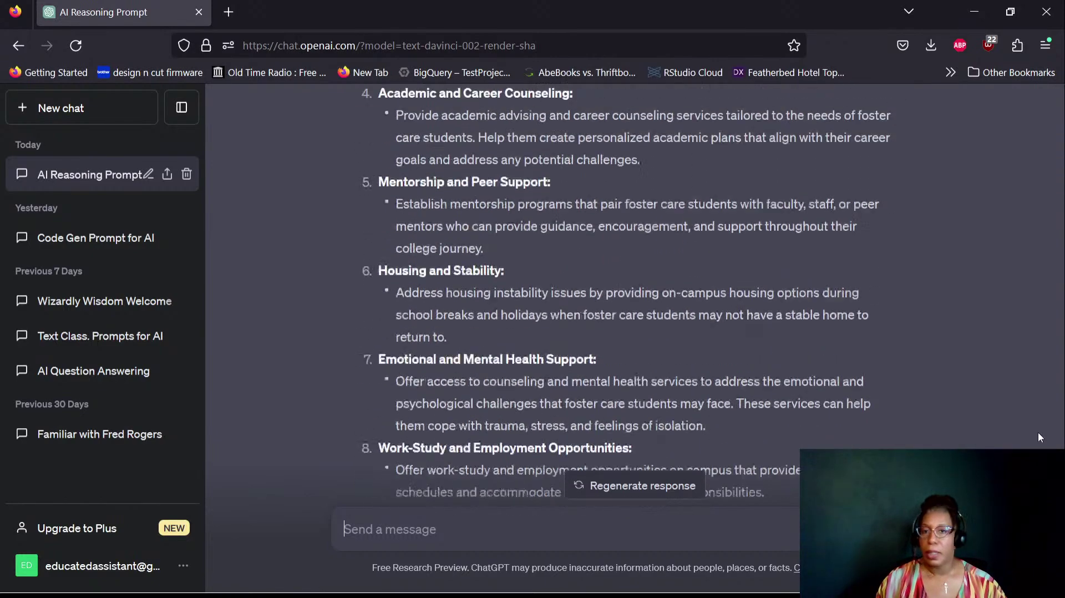
pyautogui.scroll(3, 1037, 428)
pyautogui.scroll(6, 1029, 411)
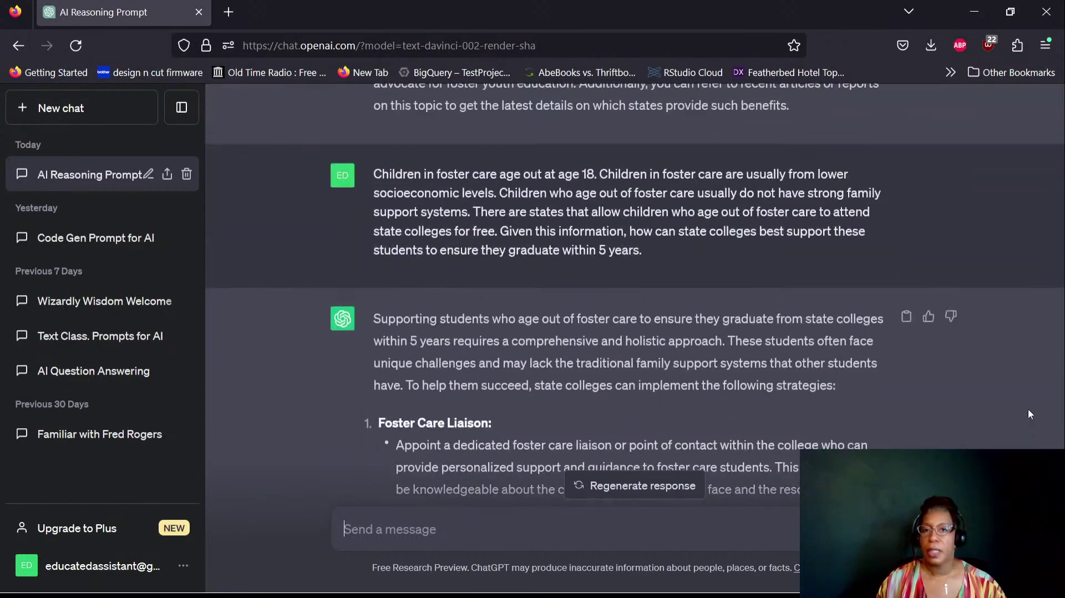
pyautogui.scroll(-8, 1028, 409)
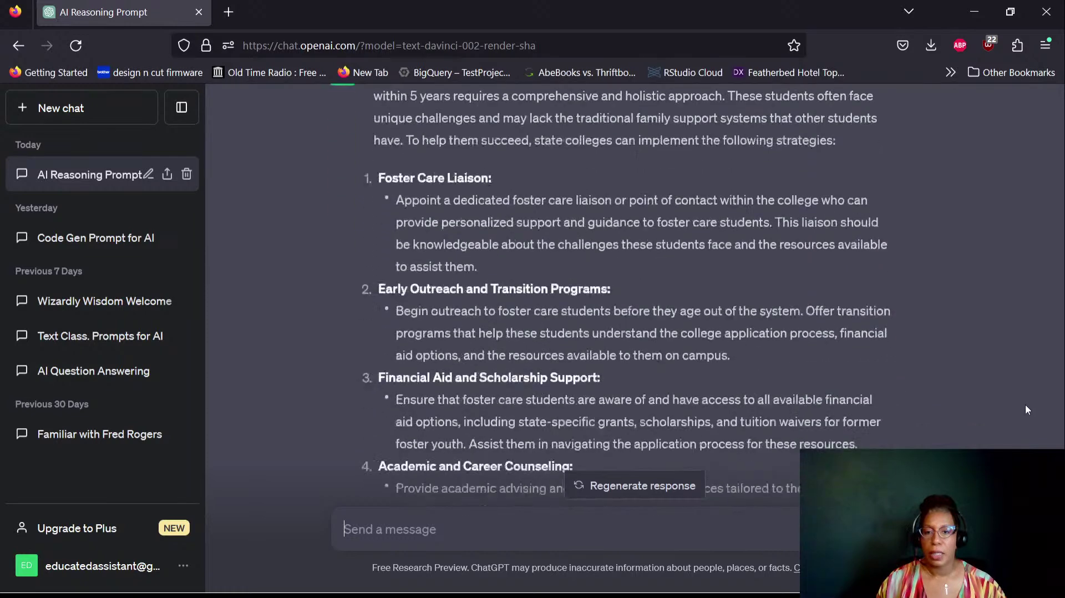
pyautogui.scroll(-6, 1025, 405)
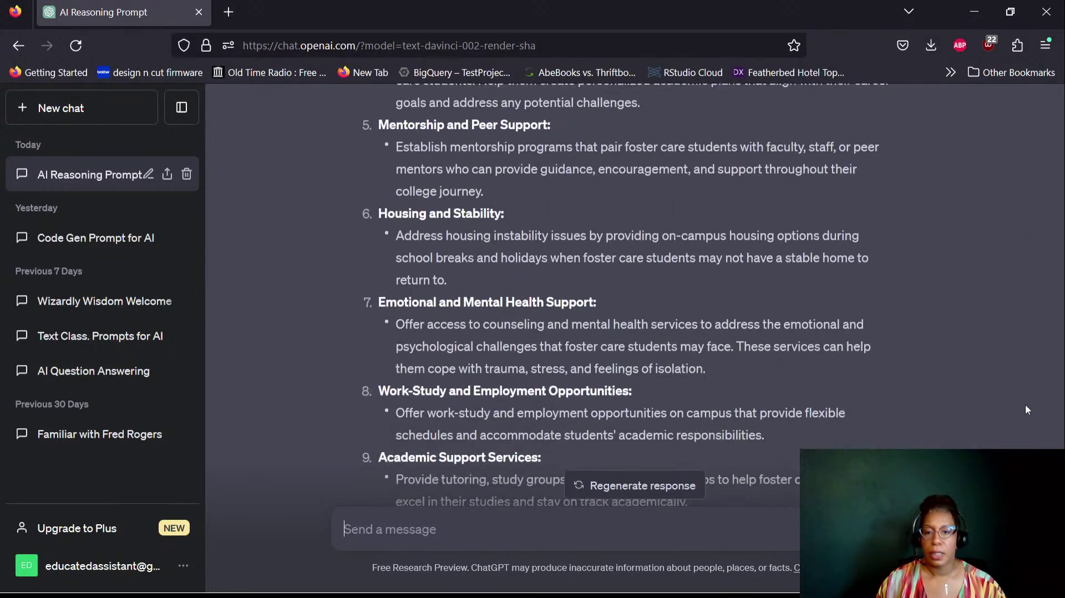
pyautogui.scroll(-3, 1025, 405)
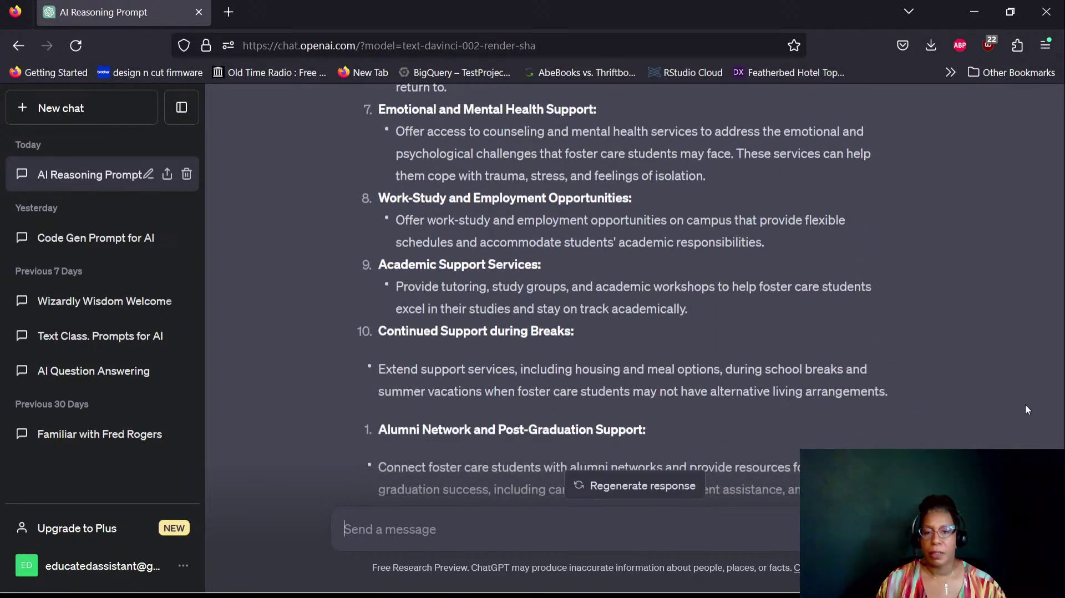
pyautogui.scroll(-5, 1025, 405)
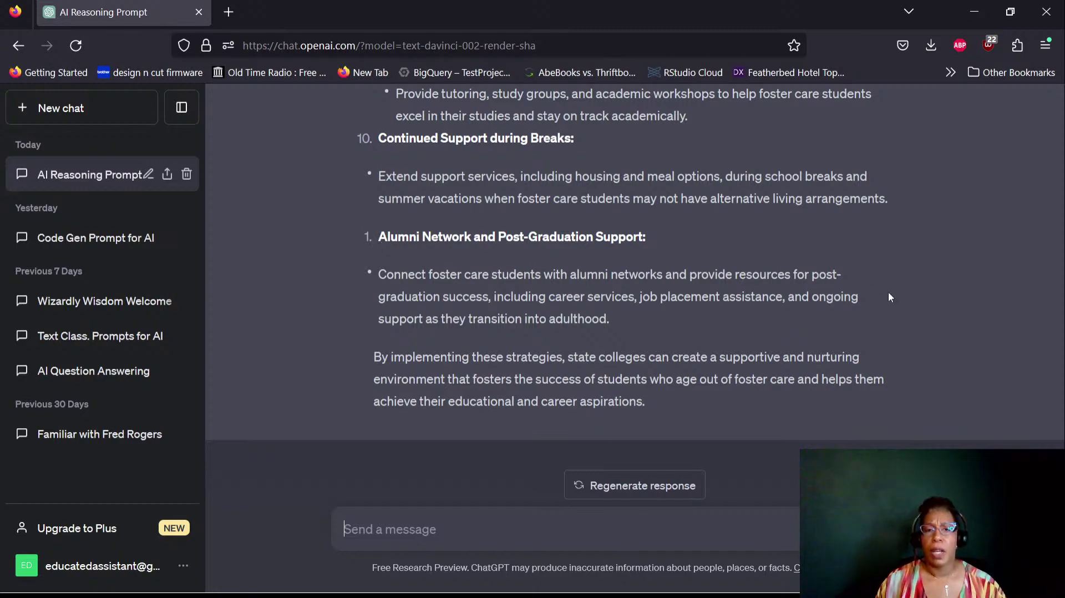
# Step: Read the answer's strategies one by one, from Foster Care Liaison through Alumni Network and Post-Graduation Support to the closing paragraph
pyautogui.scroll(20, 887, 292)
pyautogui.scroll(2, 887, 292)
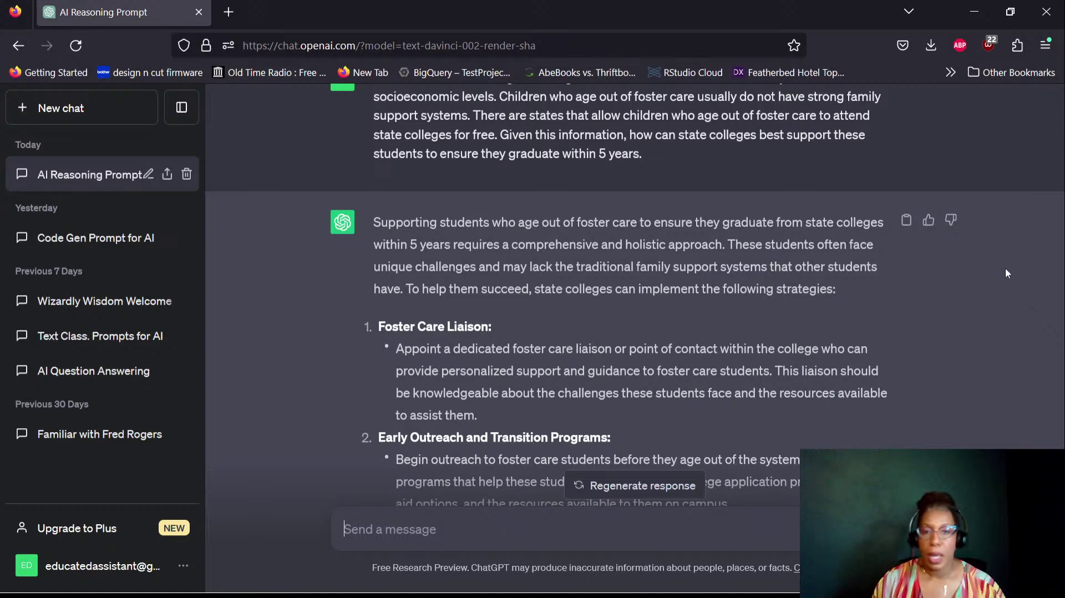
pyautogui.scroll(-2, 1005, 269)
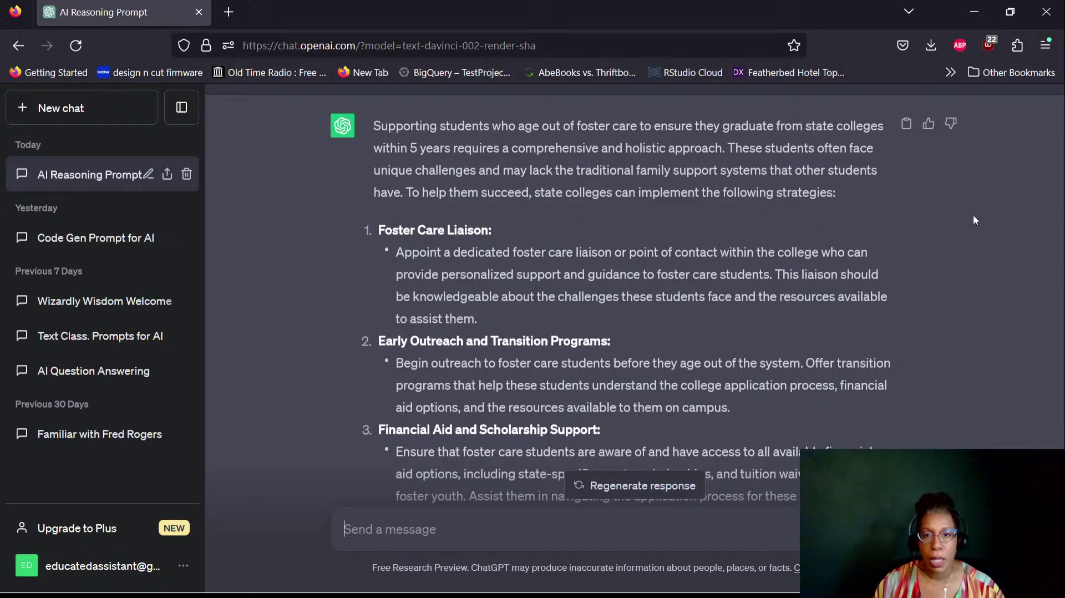
pyautogui.scroll(-2, 975, 219)
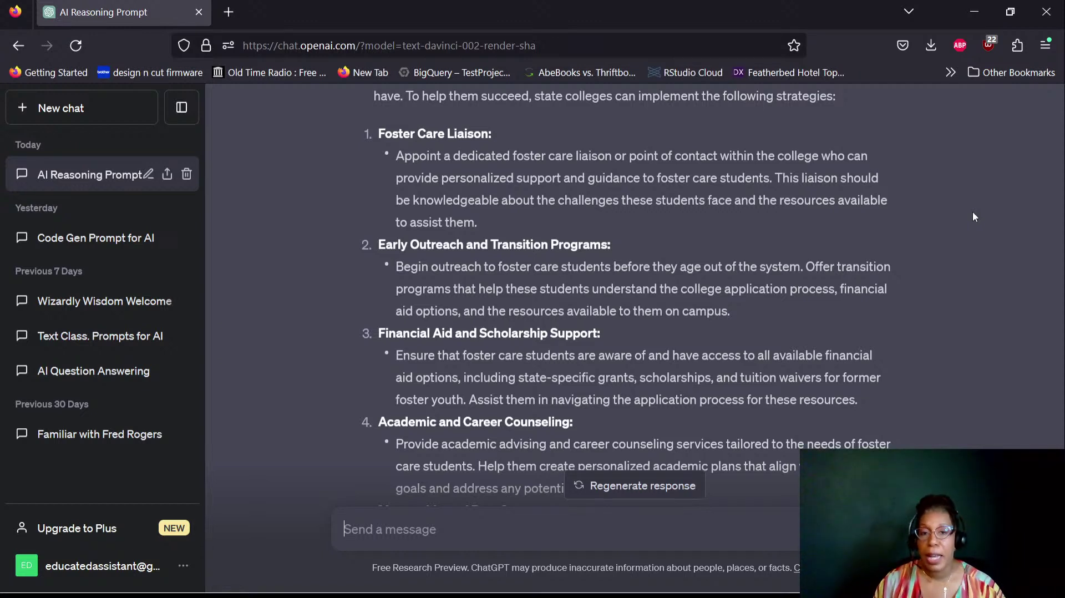
pyautogui.scroll(-3, 972, 216)
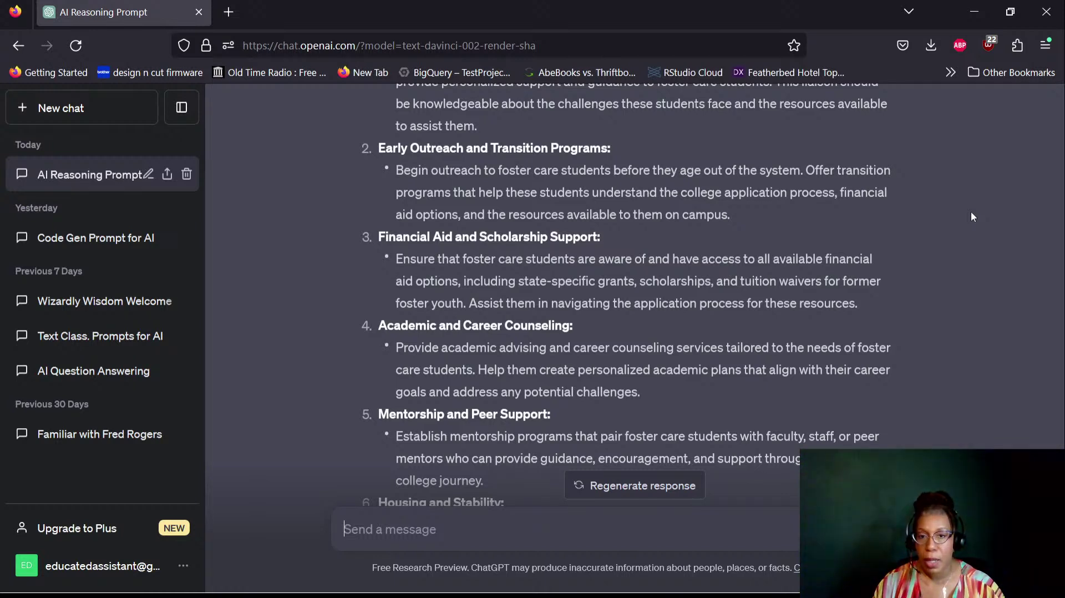
pyautogui.scroll(-3, 971, 212)
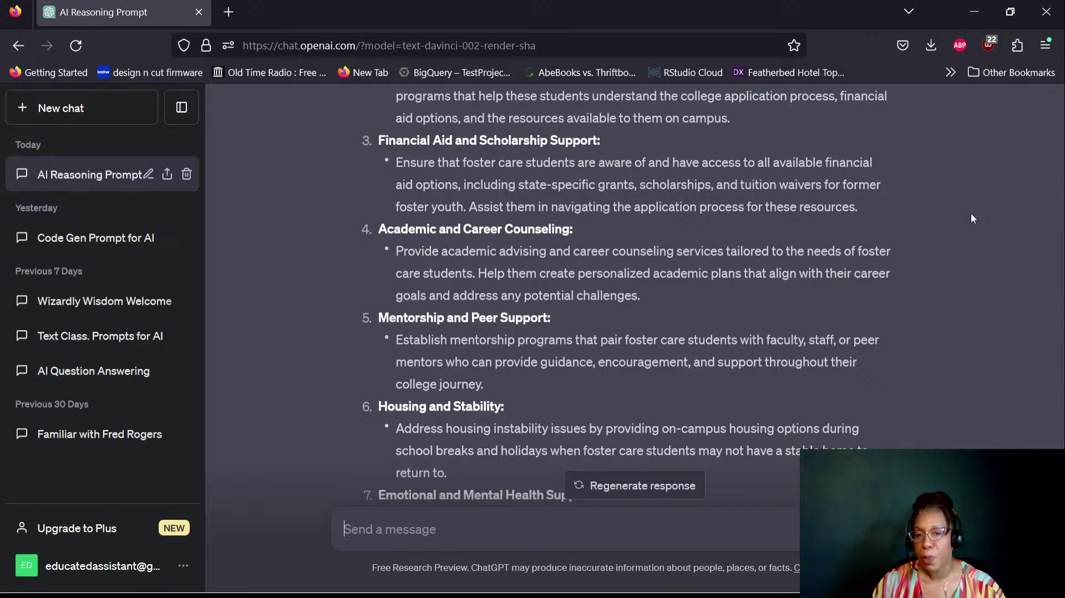
pyautogui.scroll(-3, 972, 215)
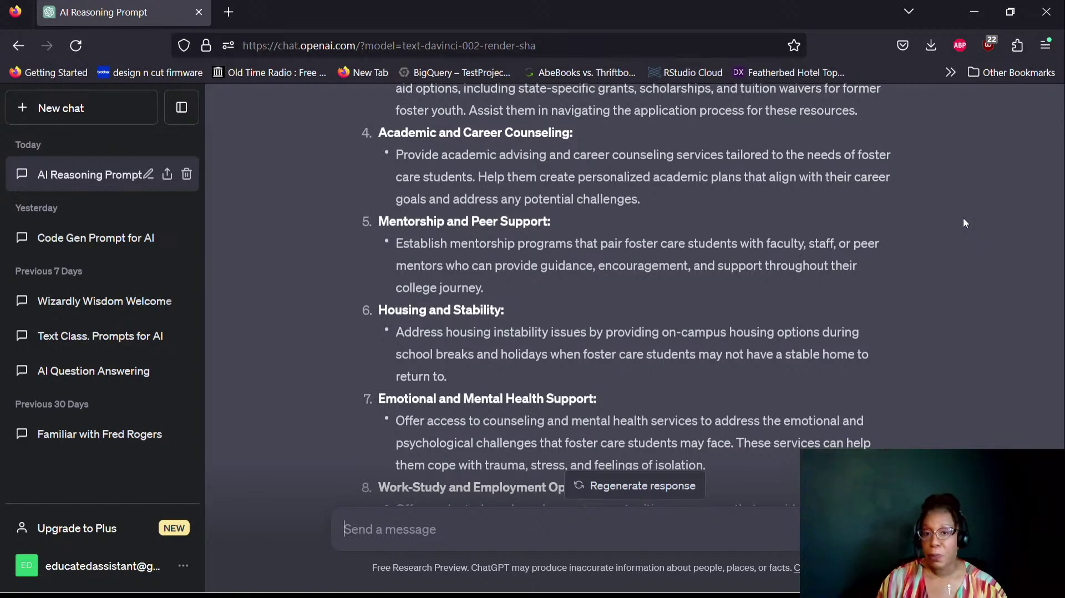
pyautogui.scroll(-2, 964, 223)
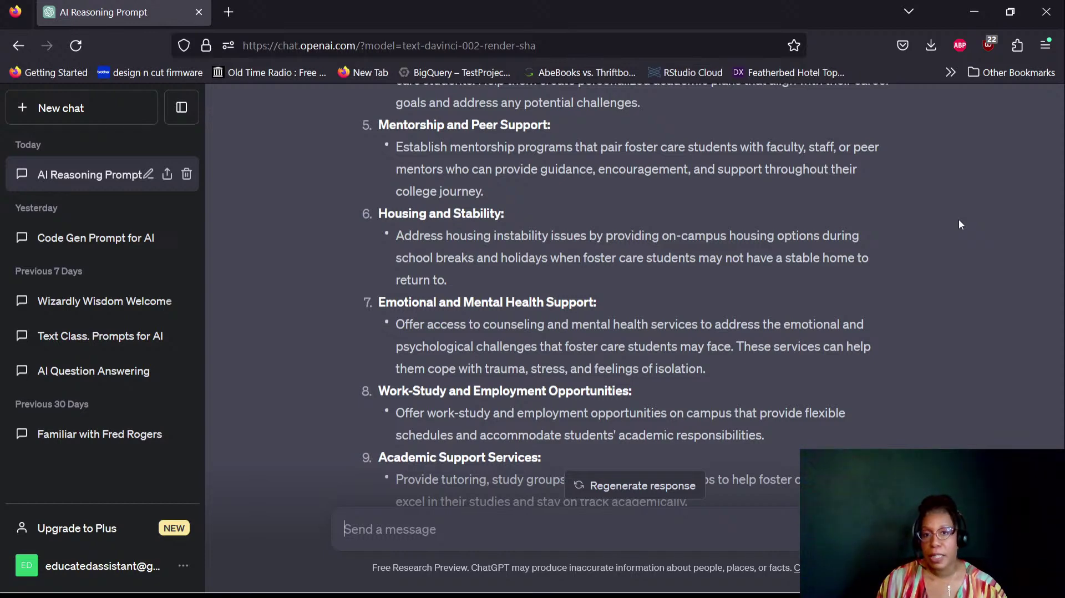
pyautogui.scroll(-3, 959, 219)
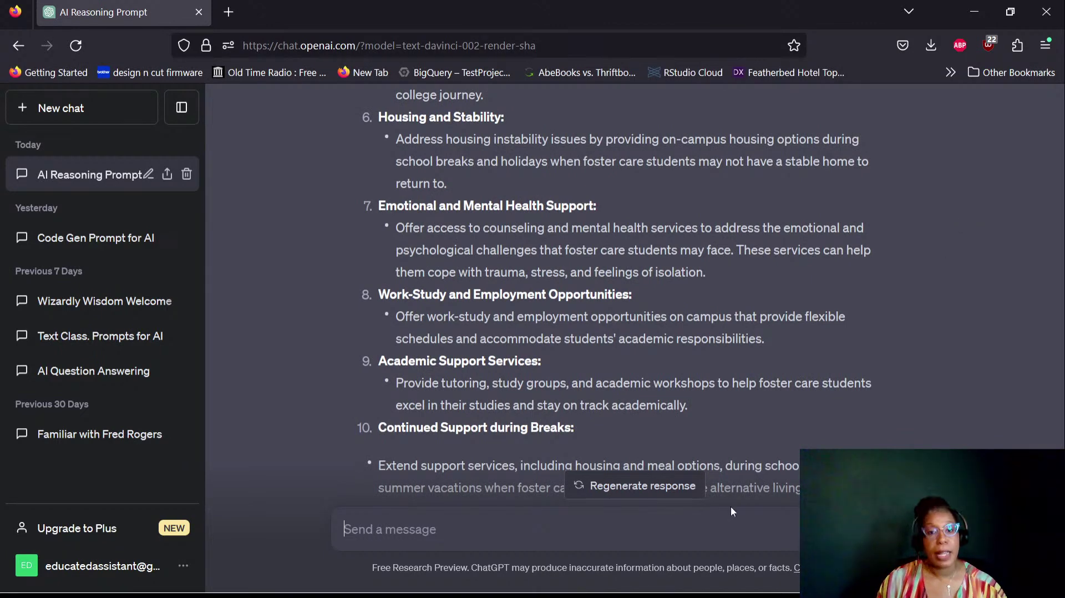
pyautogui.click(964, 339)
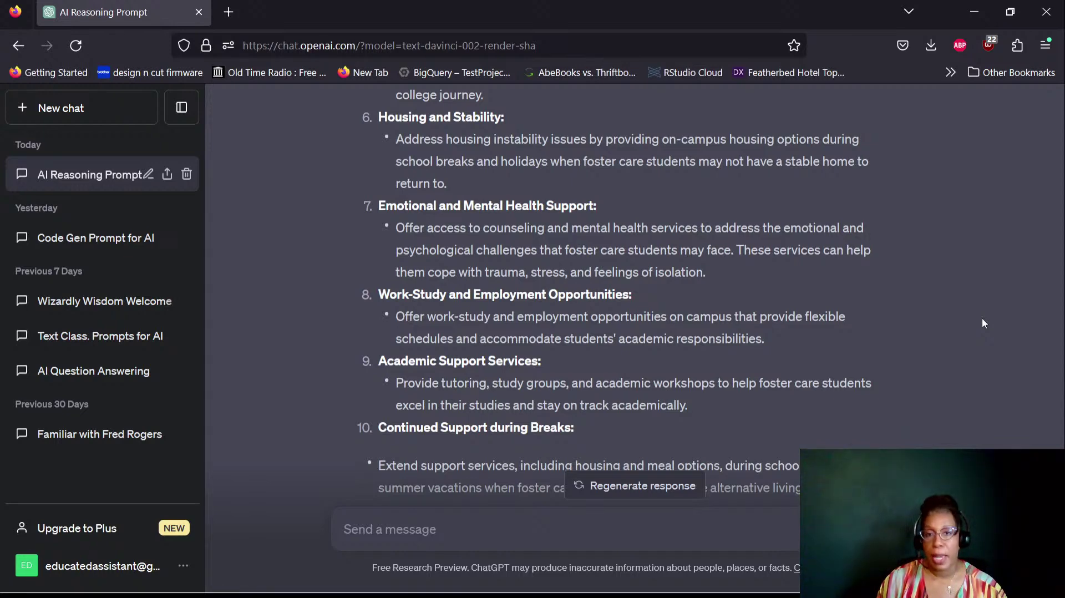
pyautogui.scroll(-2, 982, 319)
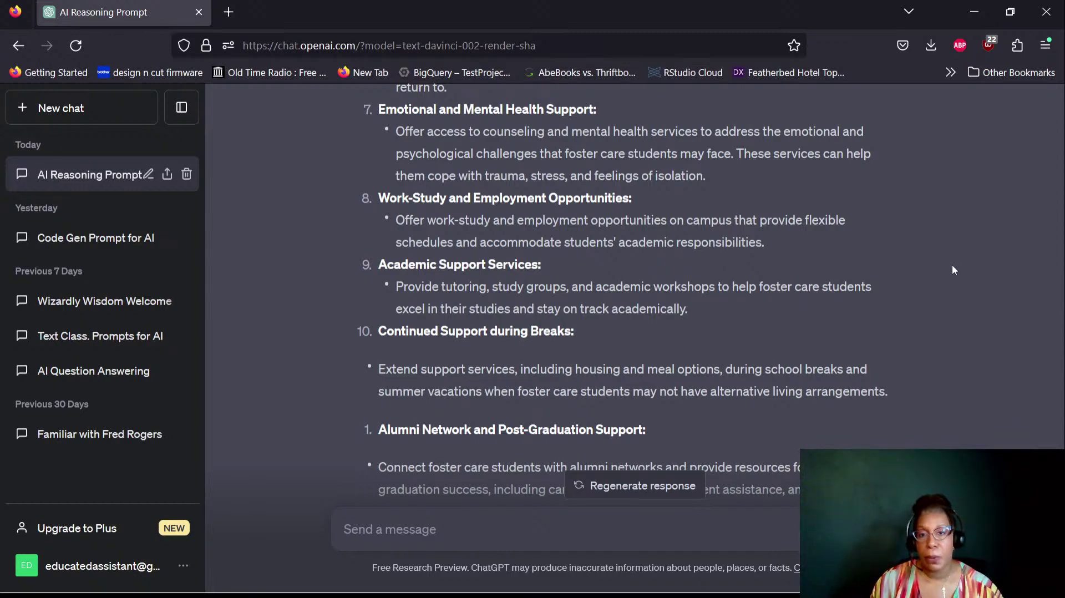
pyautogui.scroll(-2, 952, 266)
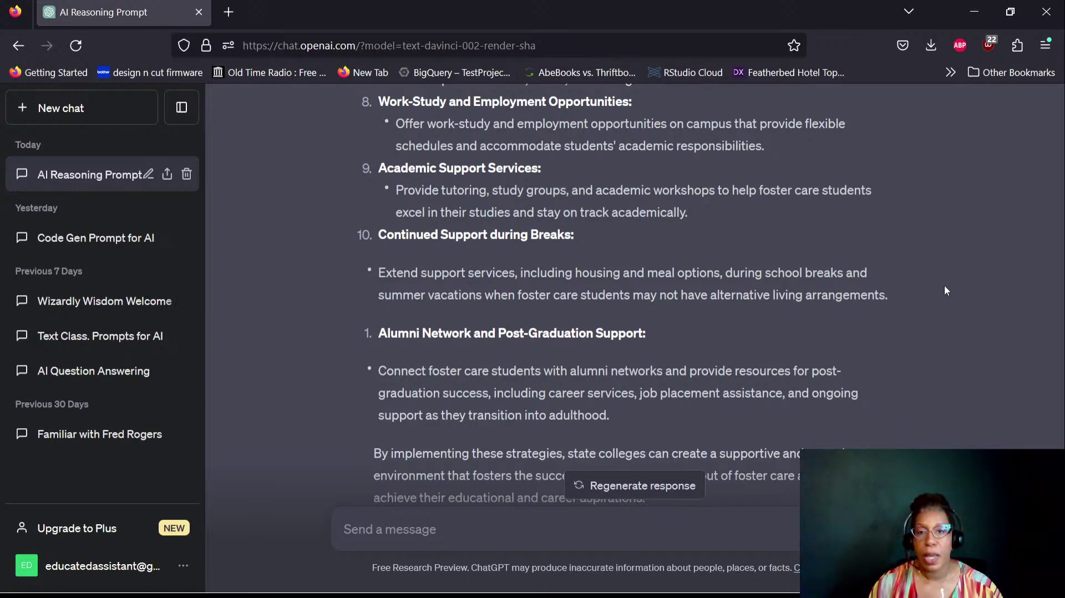
pyautogui.scroll(-2, 977, 227)
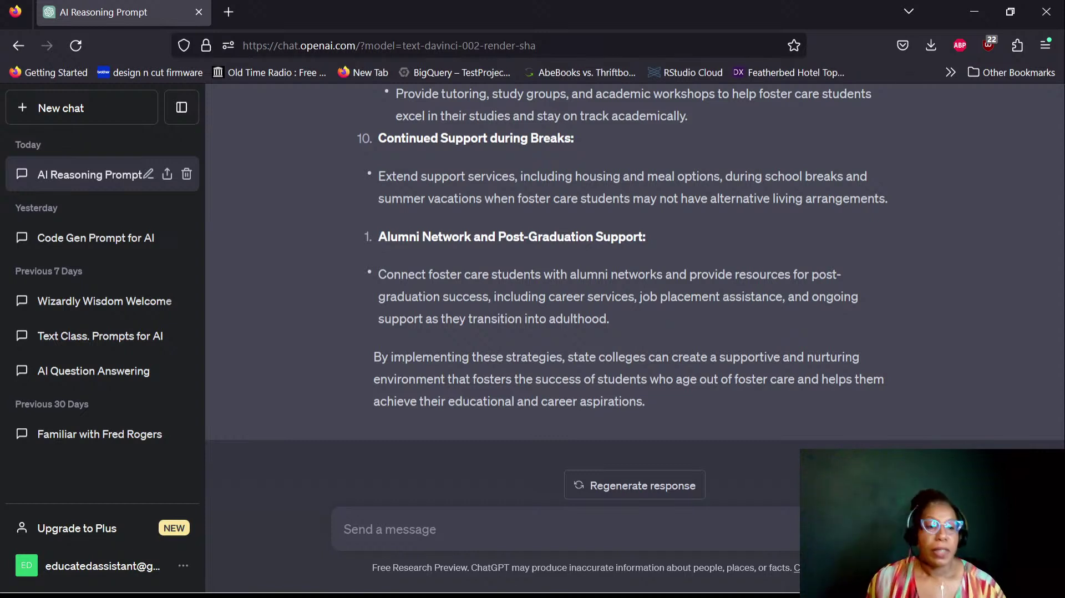
pyautogui.click(451, 538)
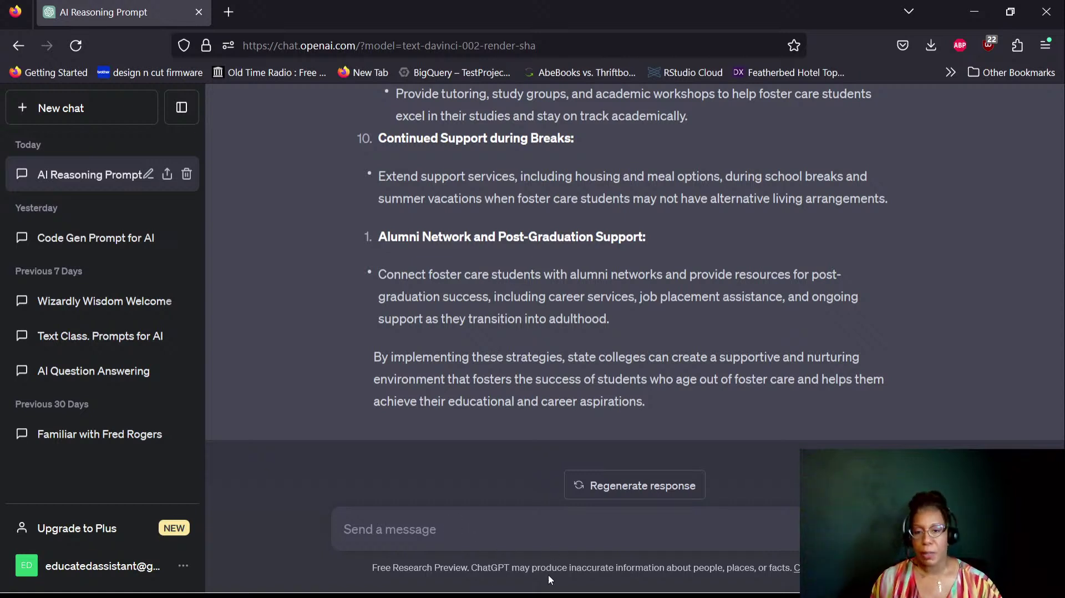
pyautogui.hotkey('alt', 'Tab')
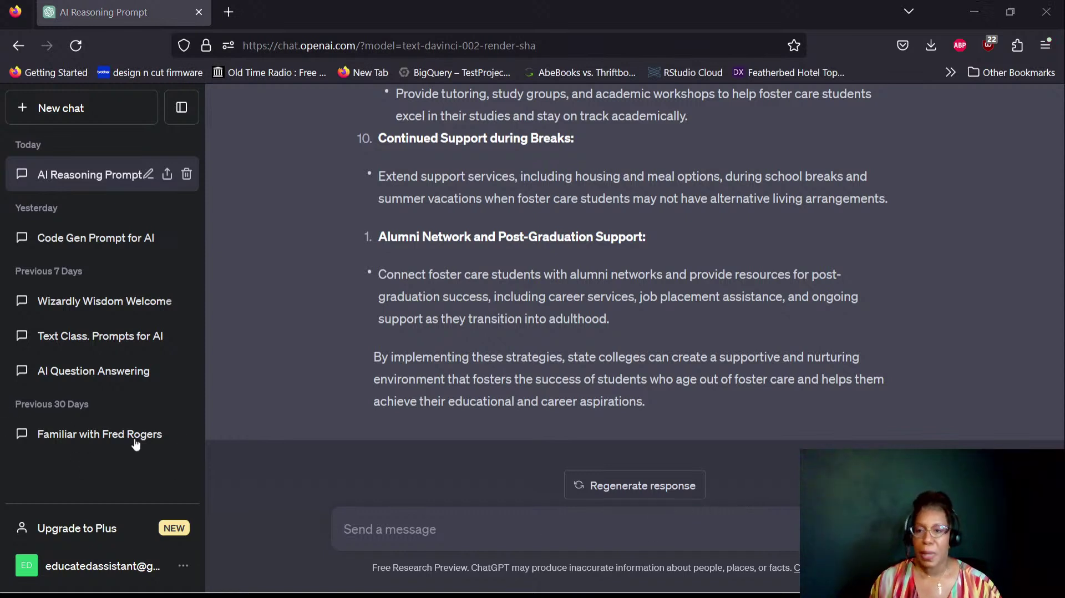
pyautogui.click(571, 534)
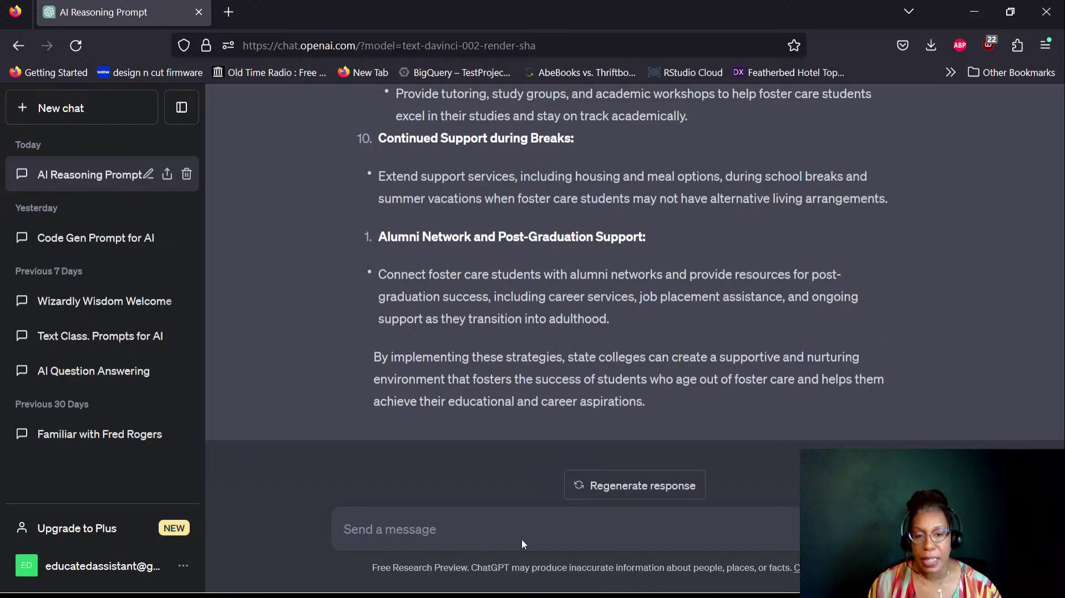
pyautogui.hotkey('alt', 'Tab')
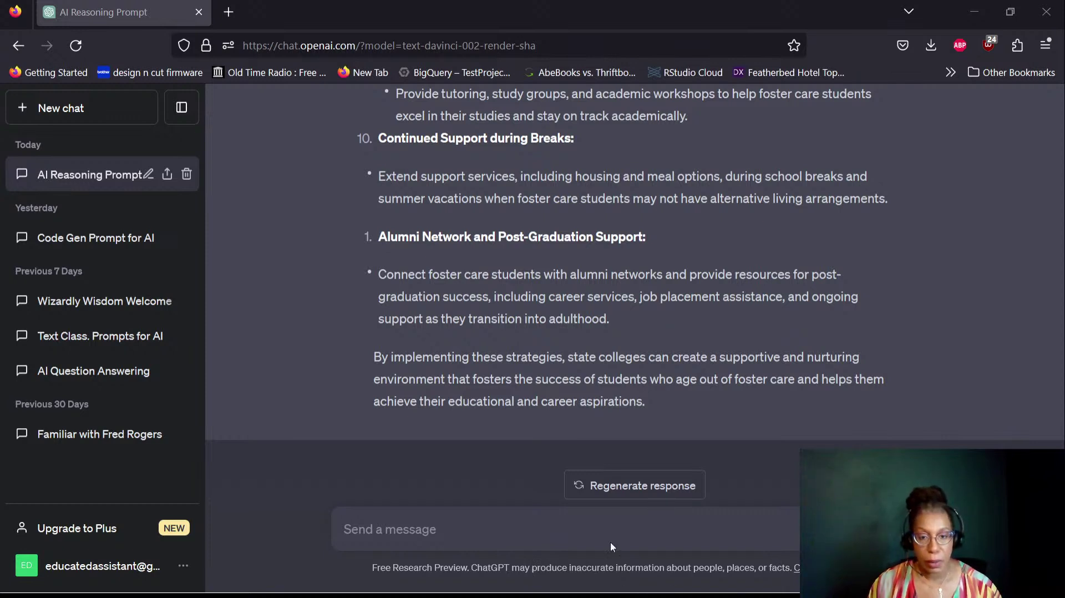
# Step: Start a new message with the question "How many children are in foster care in the United States?"
pyautogui.click(471, 536)
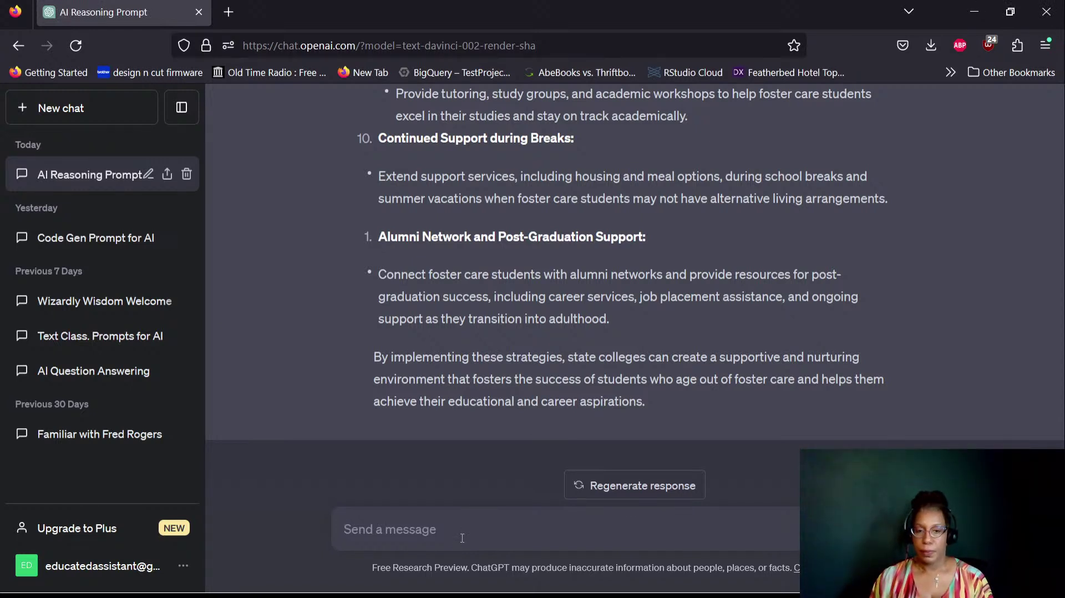
pyautogui.write('Ho')
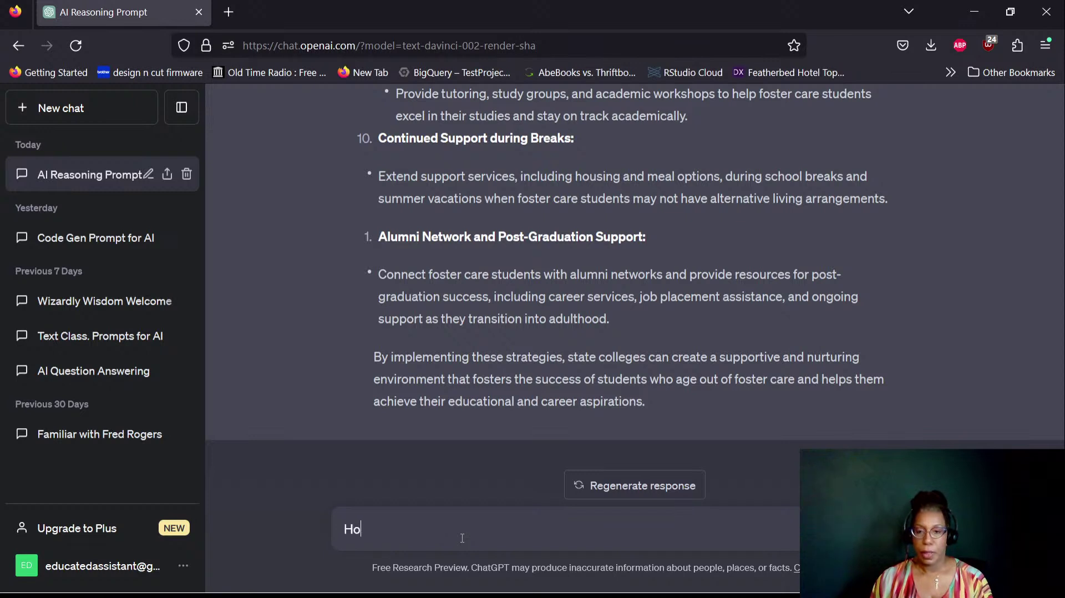
pyautogui.write('w many children')
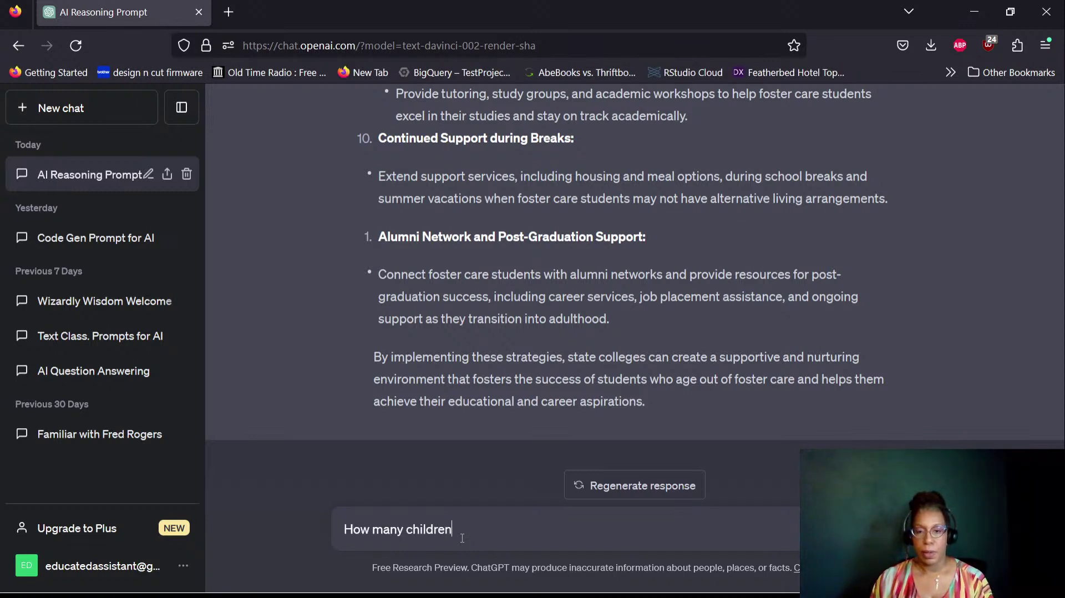
pyautogui.write(' are in foster ')
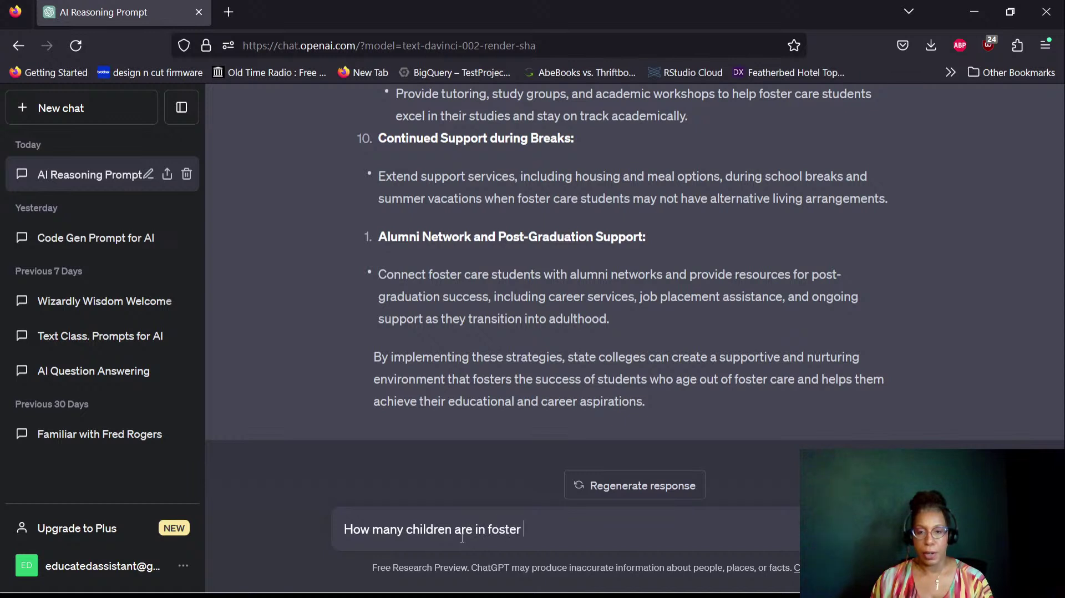
pyautogui.write('care in the United States')
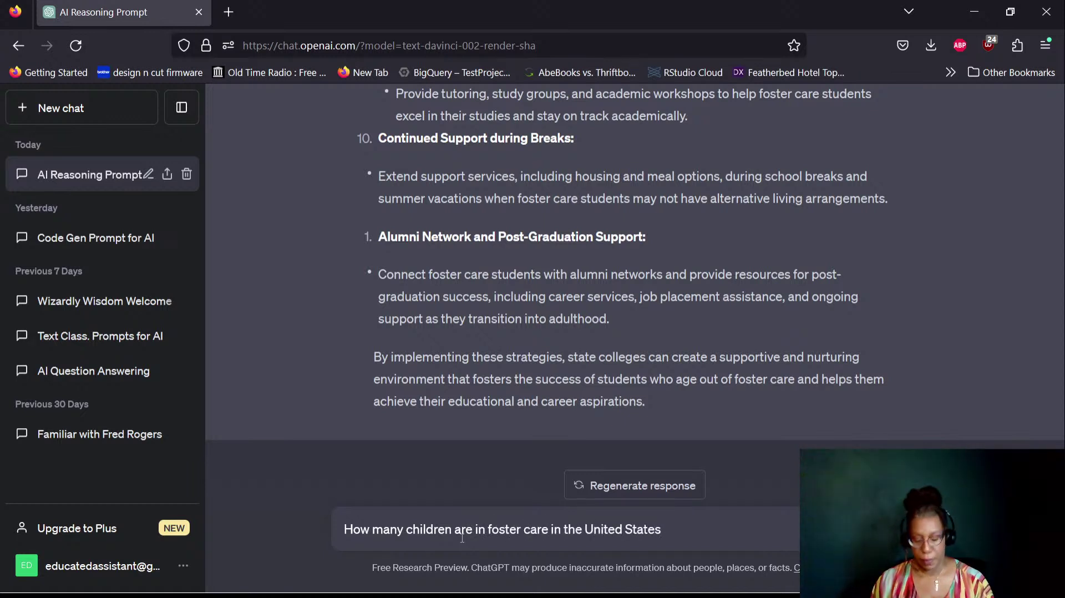
pyautogui.write('?')
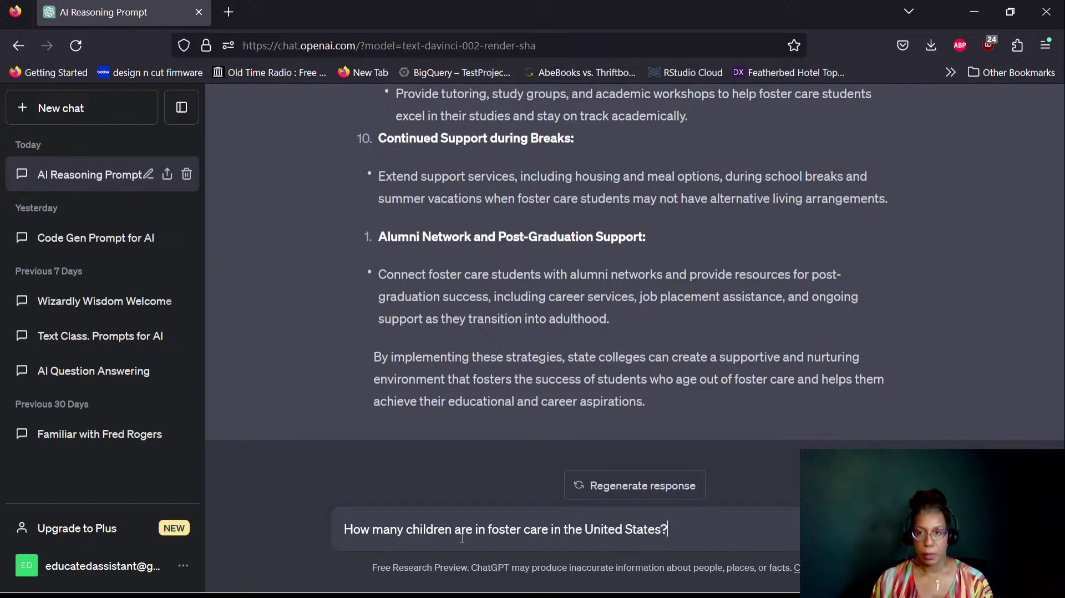
# Step: Add the sentence "I understand your data is limited up to September 2021." to the message
pyautogui.write(' I understand your data')
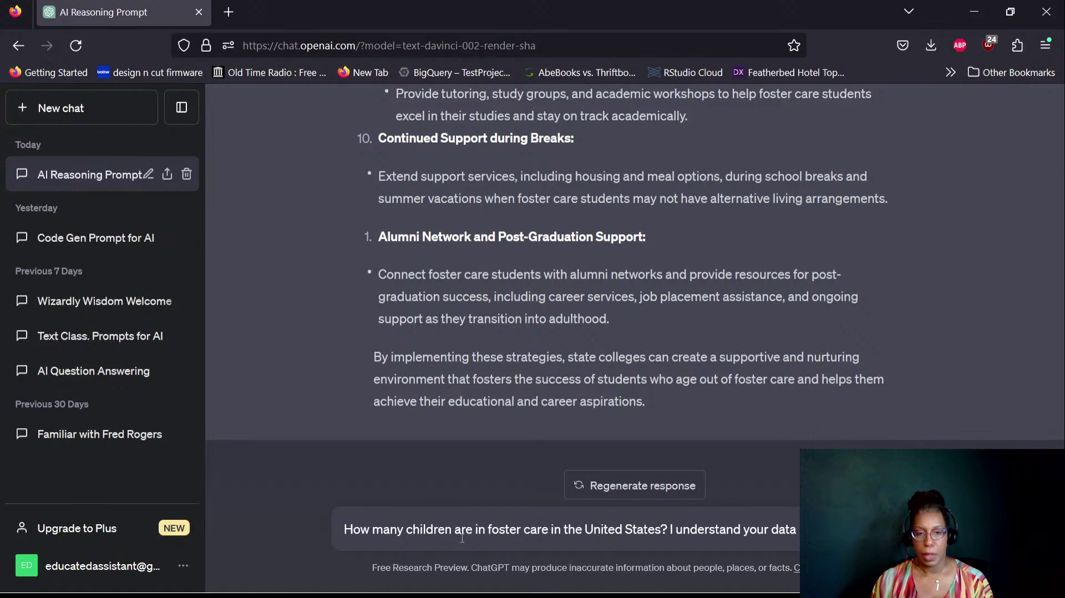
pyautogui.write('Sept')
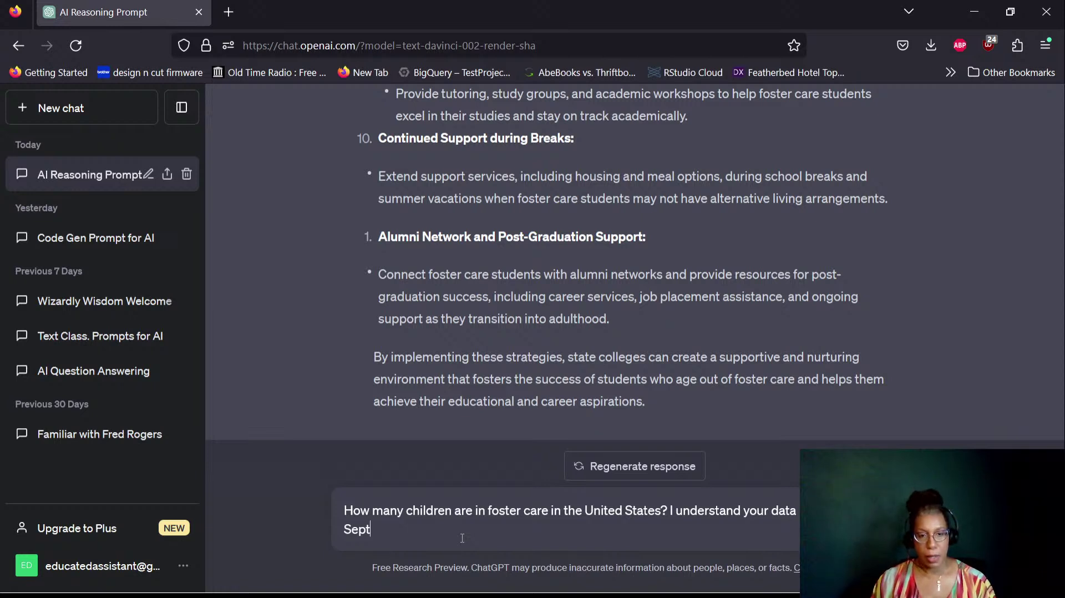
pyautogui.write('ember 2')
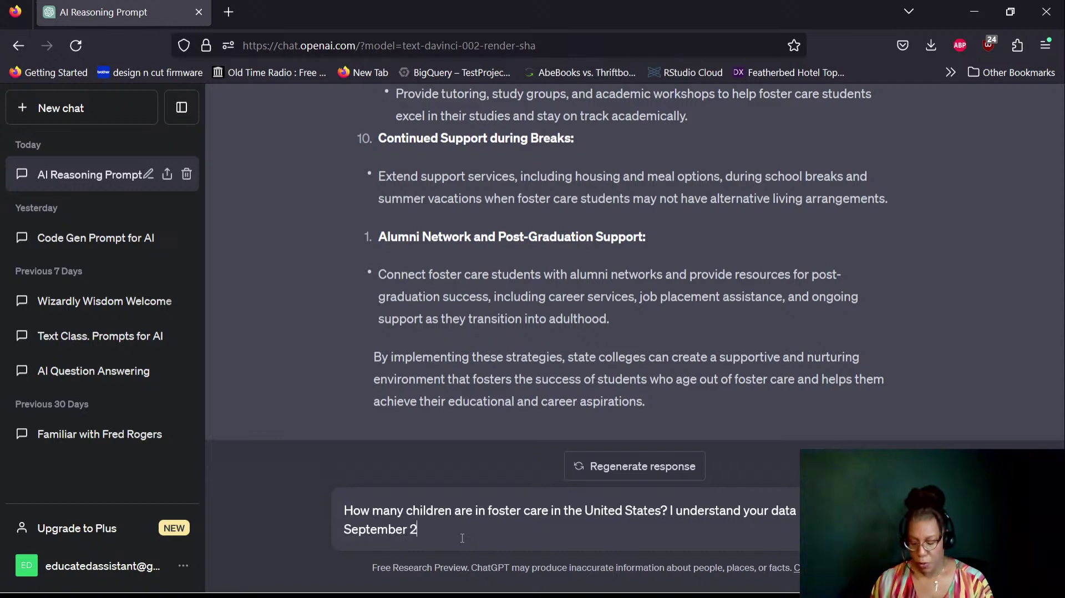
pyautogui.write('021. Ple')
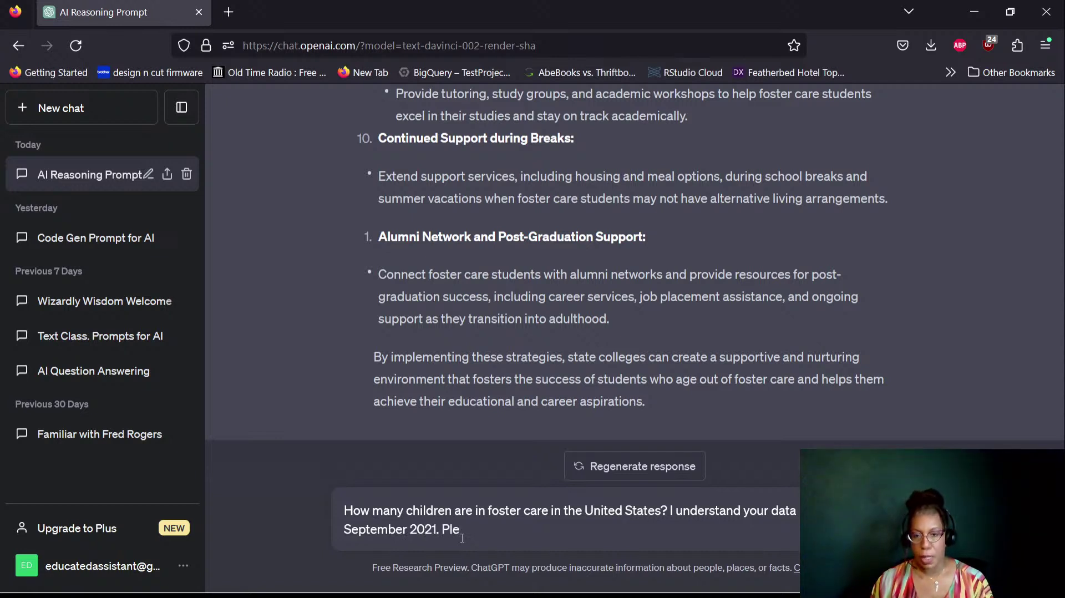
# Step: Finish the message with "Please respond with numbers up to your model's end date." and send it
pyautogui.write('ase respond with numbers')
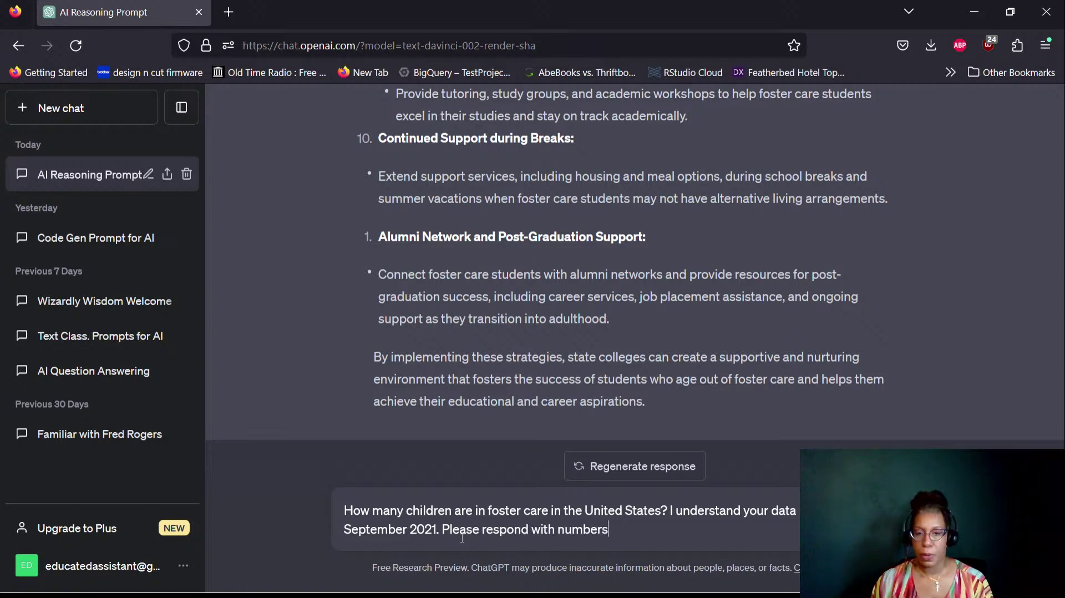
pyautogui.write(' up to ')
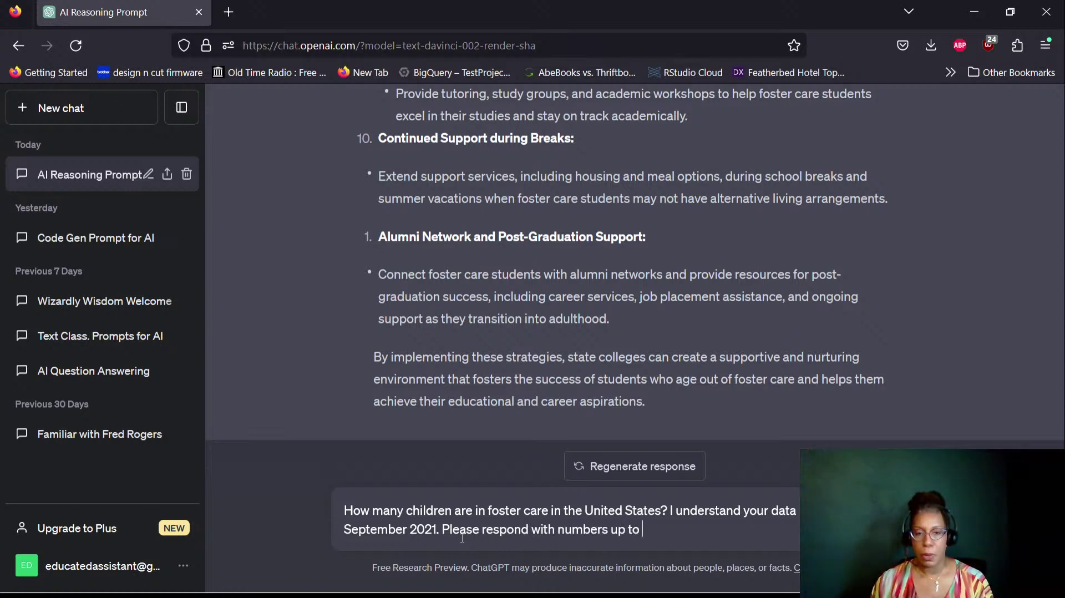
pyautogui.write('your ')
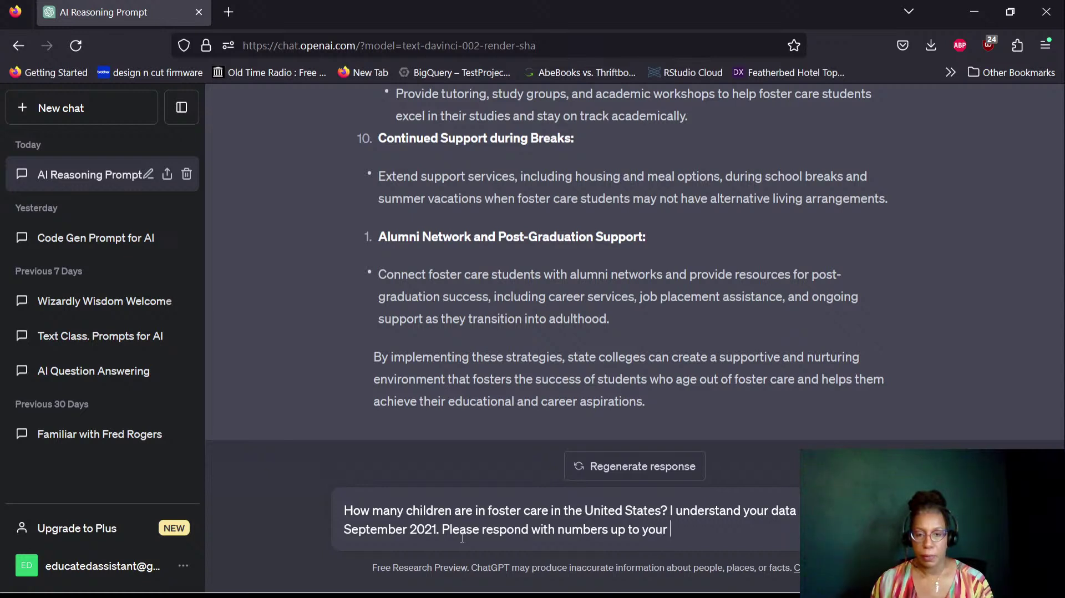
pyautogui.write("model's")
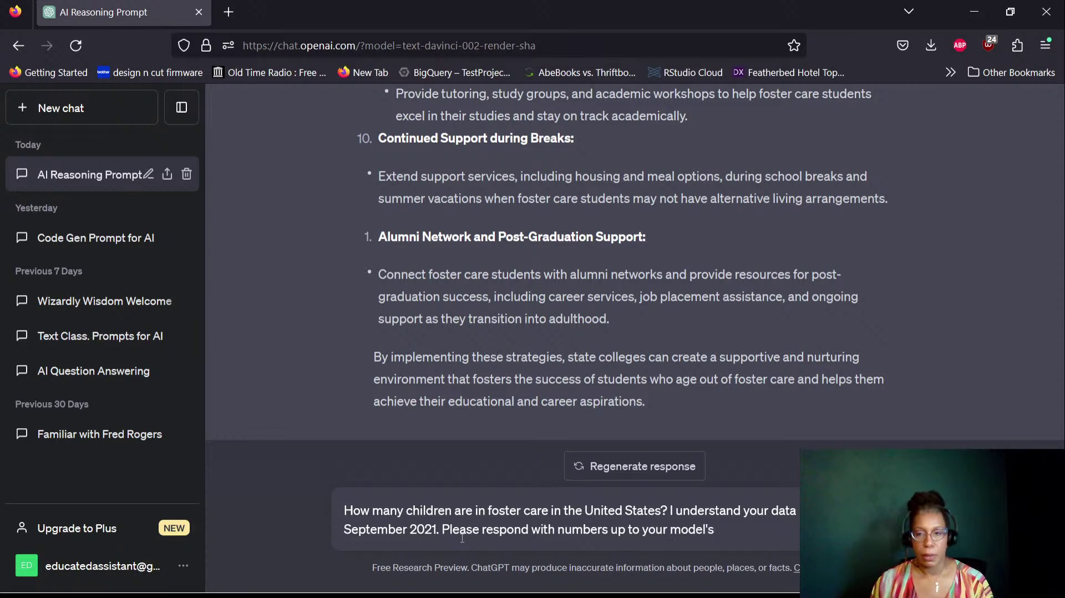
pyautogui.write(' end date.')
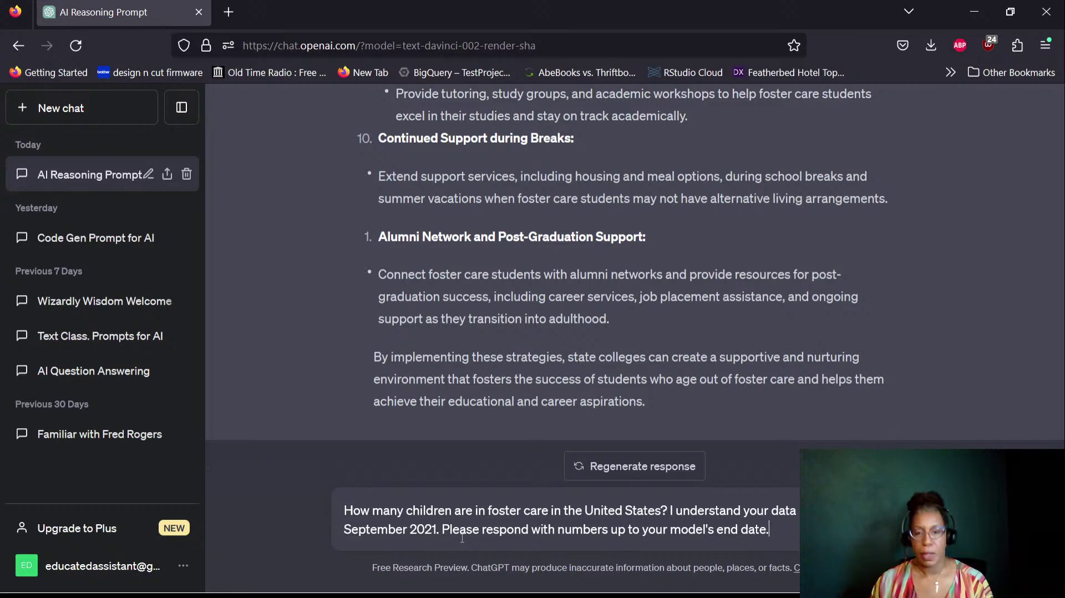
pyautogui.press('Return')
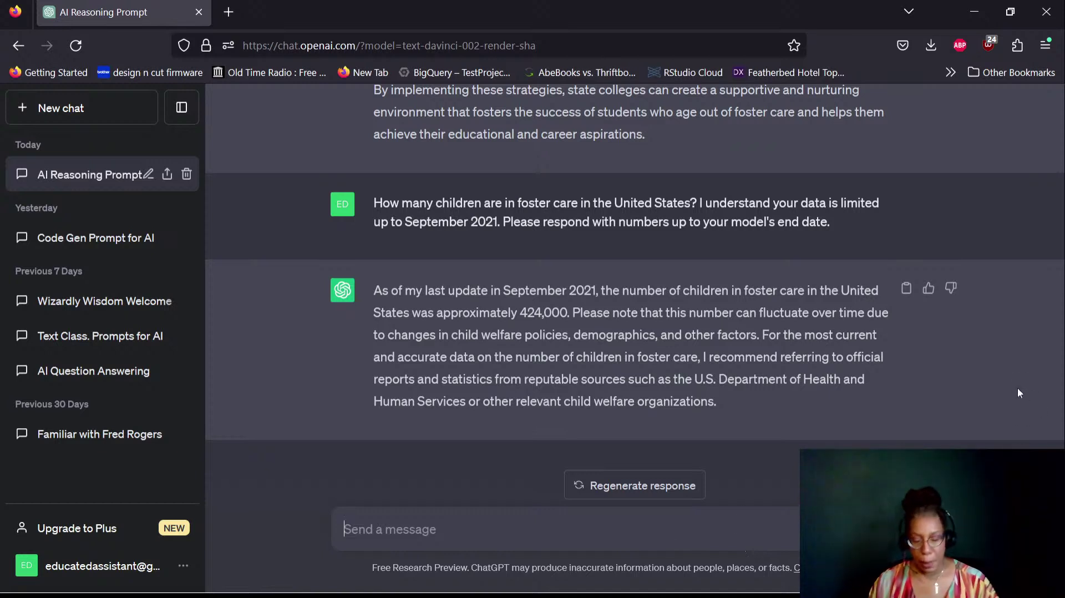
# Step: Send the follow-up message "Ok, thank you. How many of those children were identified as Black or African American?"
pyautogui.write('Ok, ')
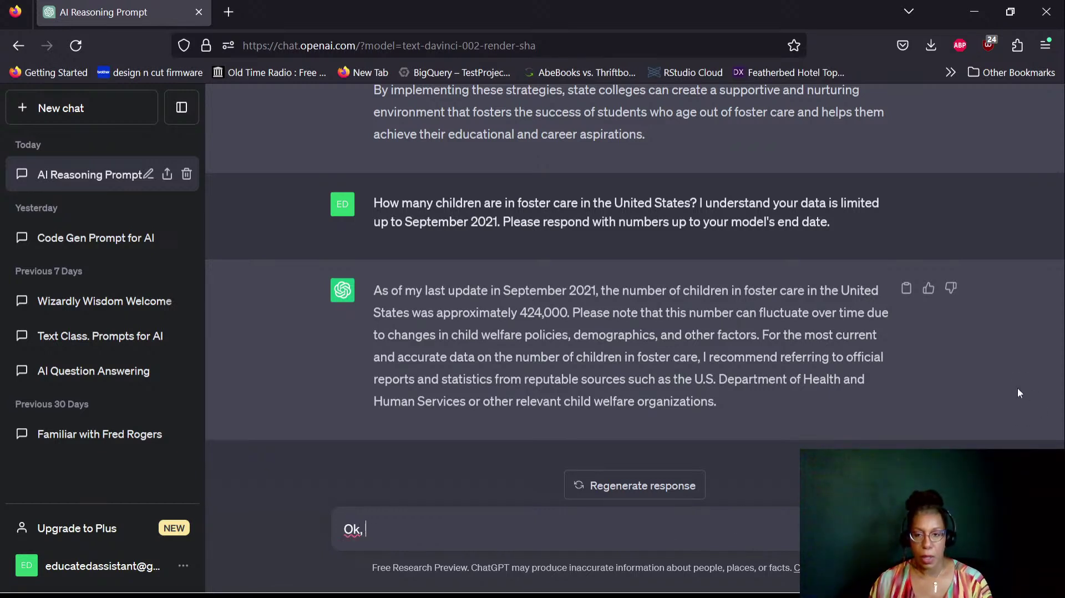
pyautogui.write('thank you.')
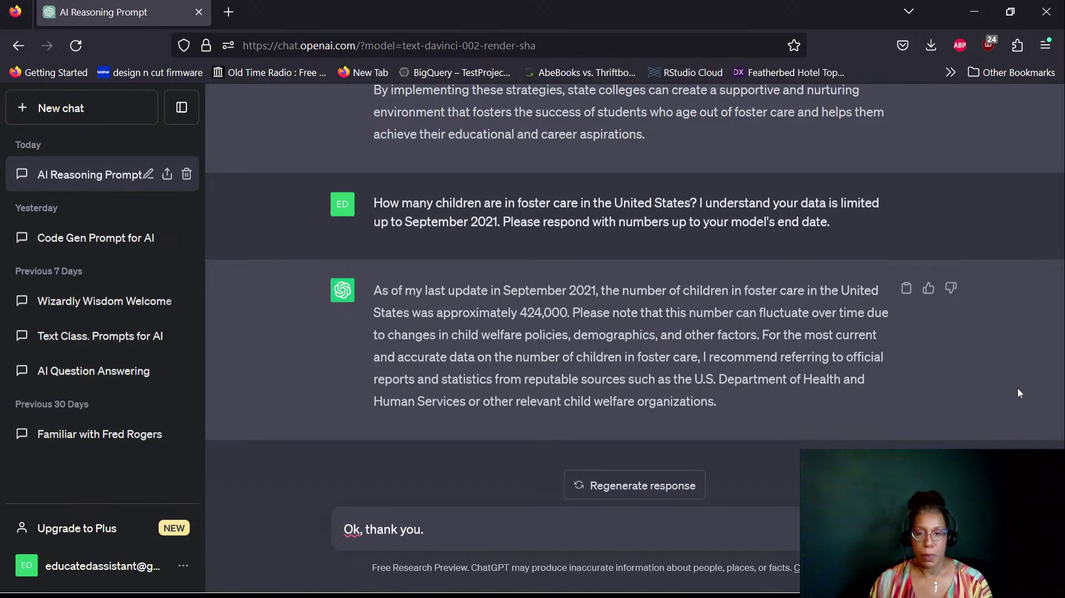
pyautogui.write(' How many of tho')
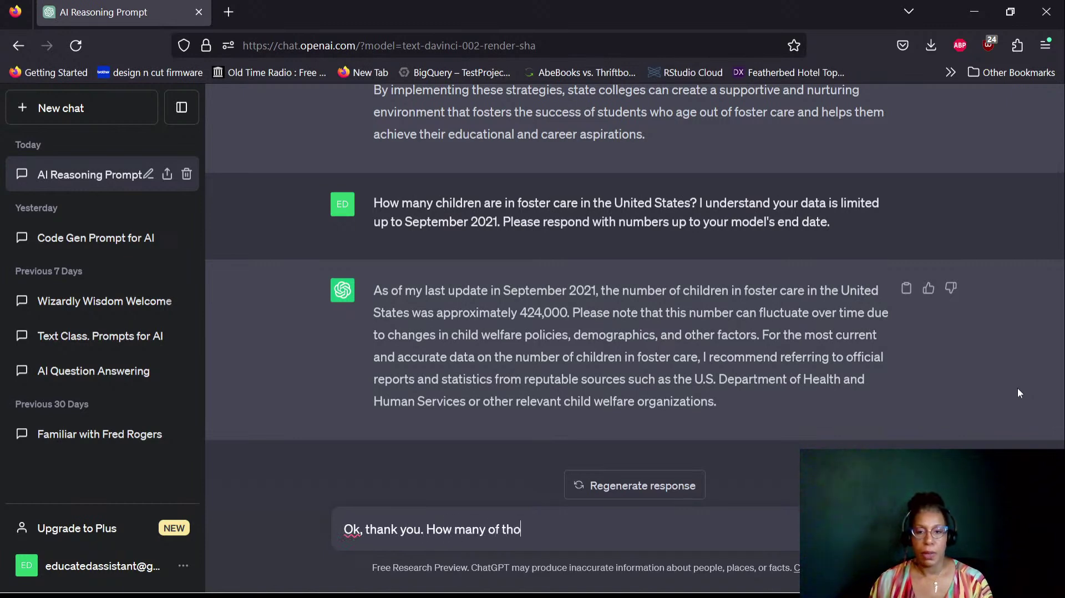
pyautogui.write('se children were iden')
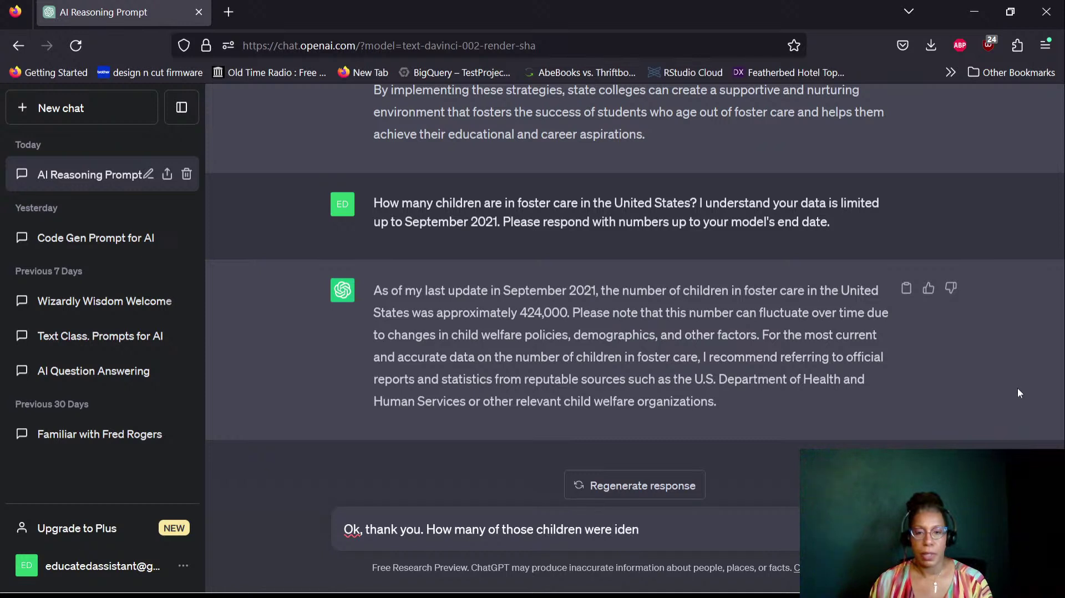
pyautogui.write('tifed as')
pyautogui.press('BackSpace')
pyautogui.press('BackSpace')
pyautogui.press('BackSpace')
pyautogui.press('BackSpace')
pyautogui.press('BackSpace')
pyautogui.press('BackSpace')
pyautogui.press('BackSpace')
pyautogui.press('BackSpace')
pyautogui.press('BackSpace')
pyautogui.write('tified as Black or AFri')
pyautogui.press('BackSpace')
pyautogui.press('BackSpace')
pyautogui.press('BackSpace')
pyautogui.write('frican Ame')
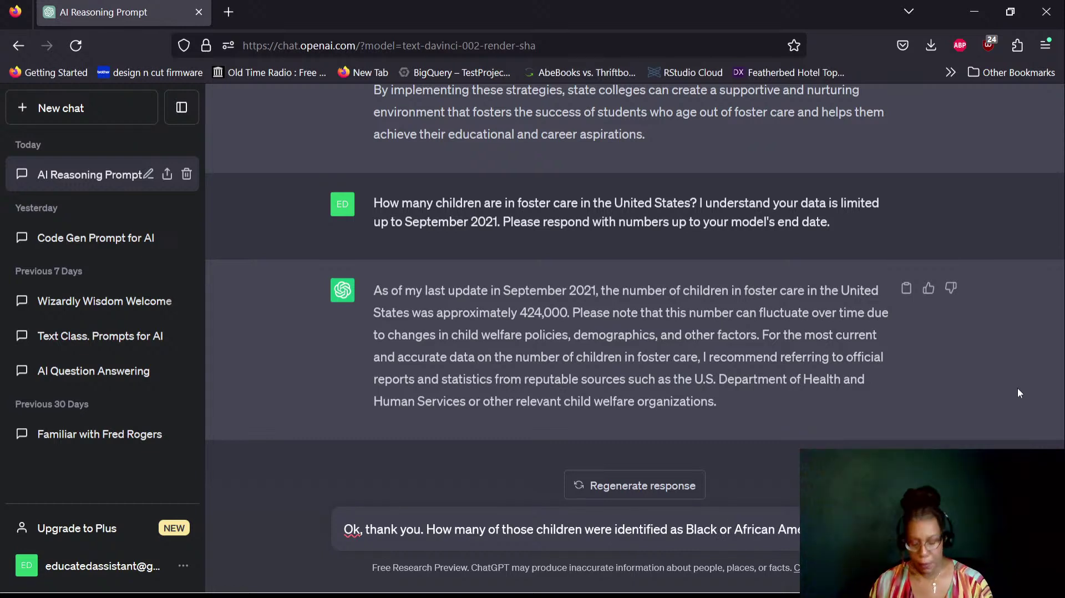
pyautogui.press('Return')
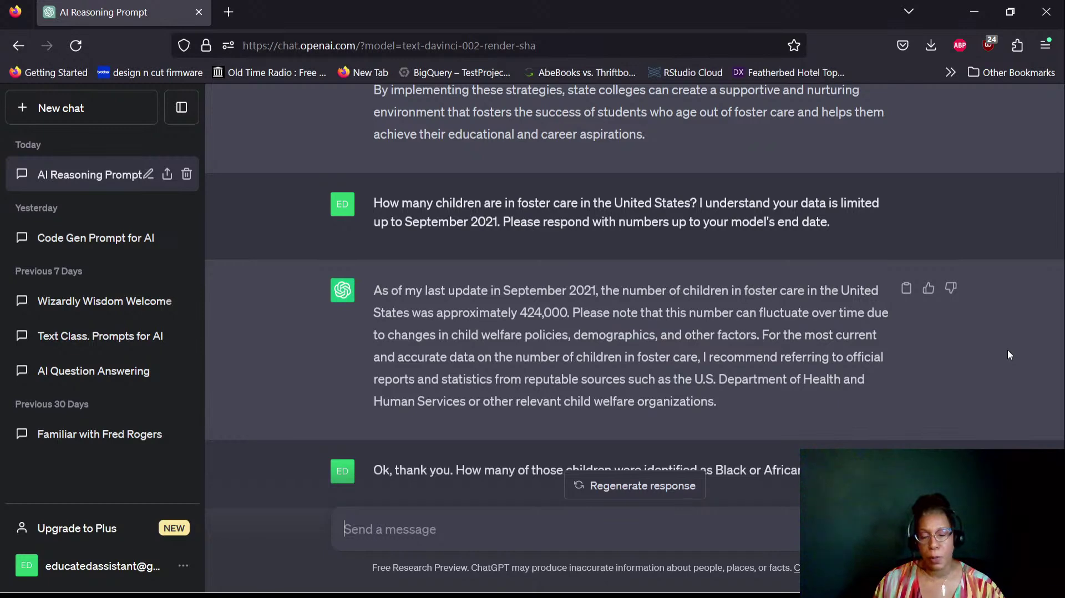
# Step: Send the follow-up message "Ok, thank you. Of that 24%, how many of those children were identified as female?"
pyautogui.scroll(-4, 1010, 355)
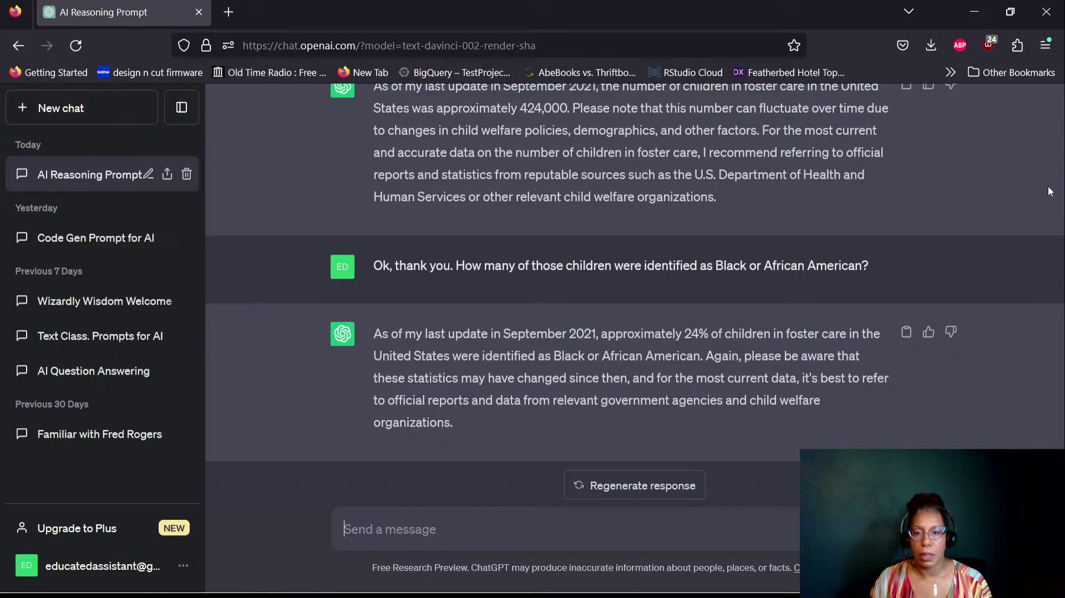
pyautogui.write('Ok, thank you')
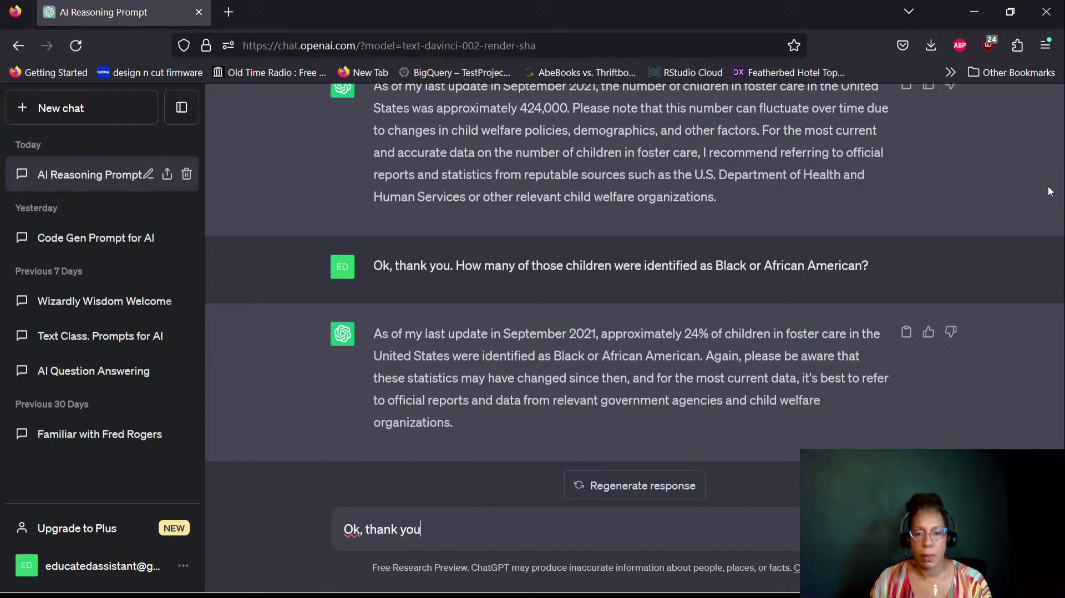
pyautogui.write('. Of ')
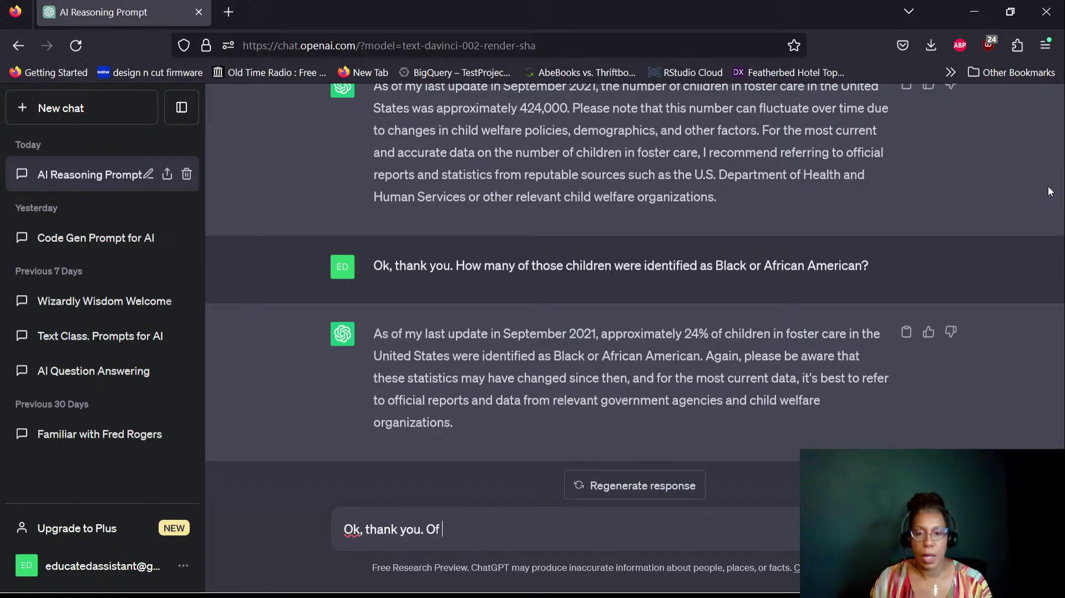
pyautogui.write('that 2')
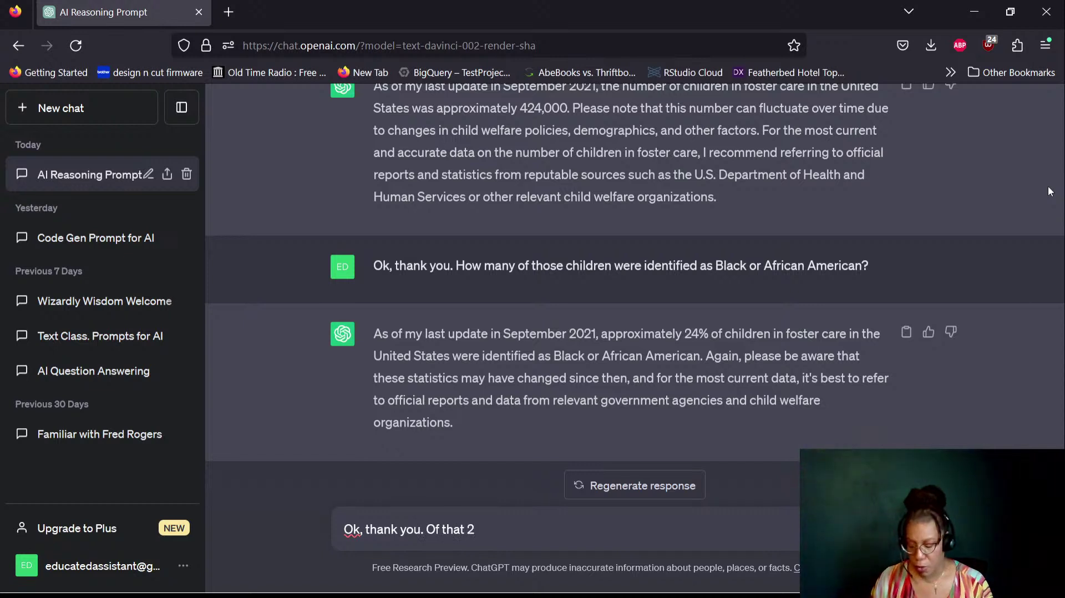
pyautogui.write('4%, how many')
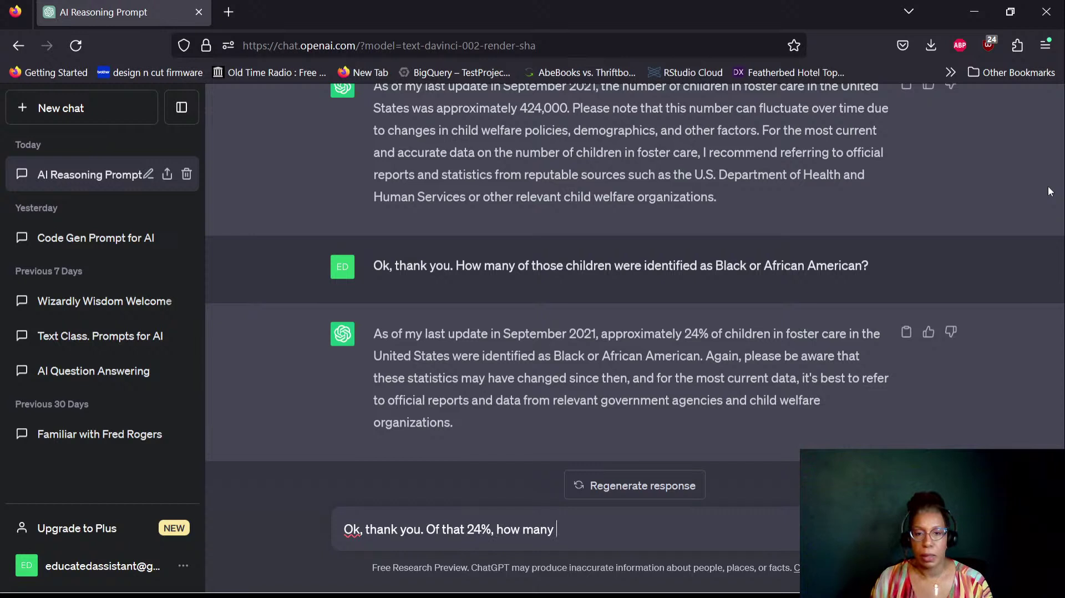
pyautogui.write(' o')
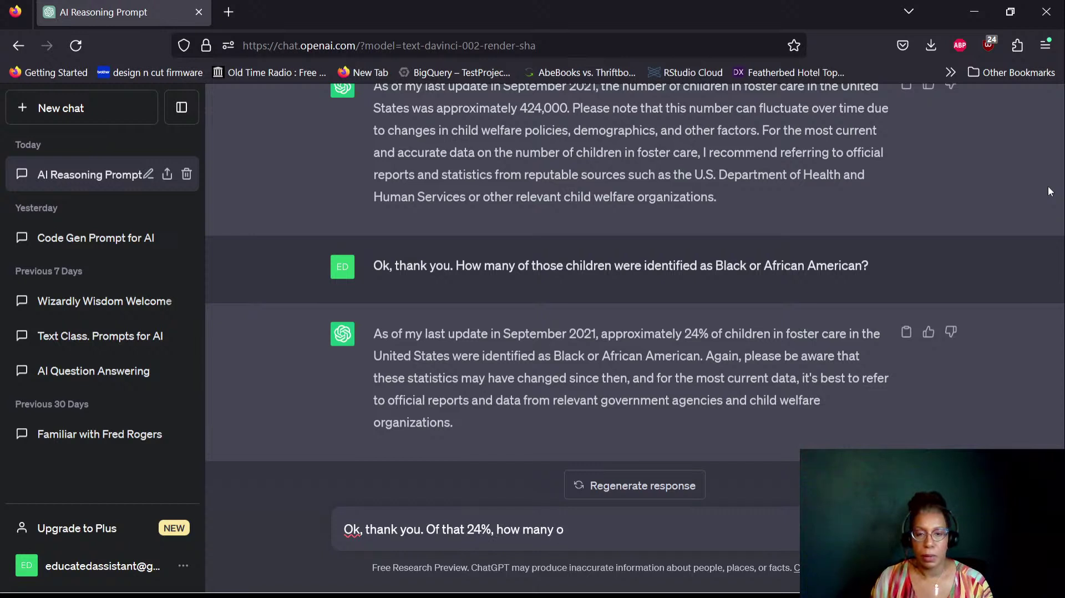
pyautogui.write('f those chil')
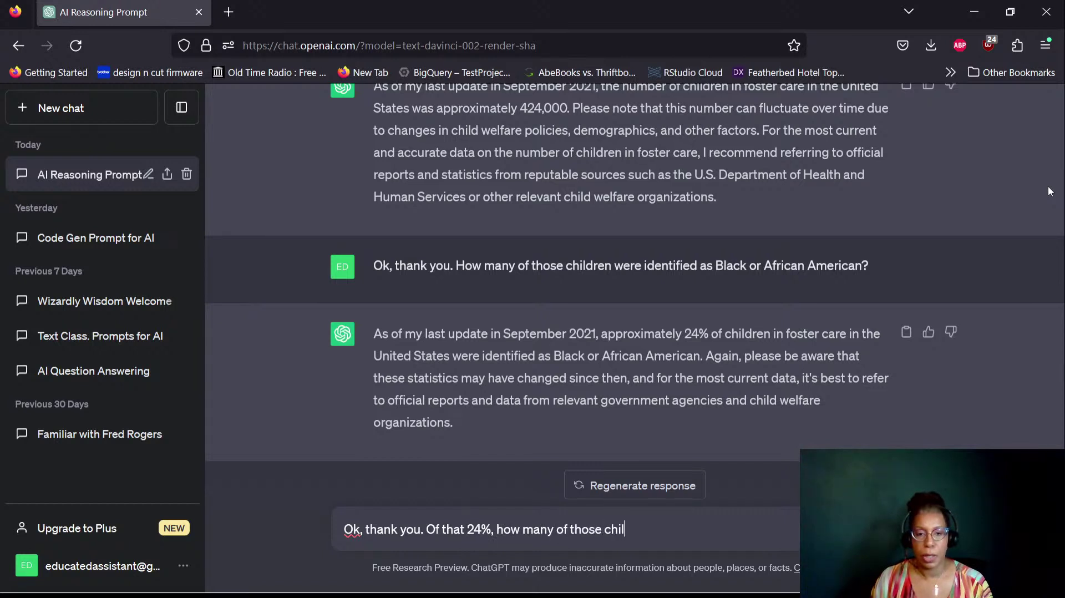
pyautogui.write('dren were i')
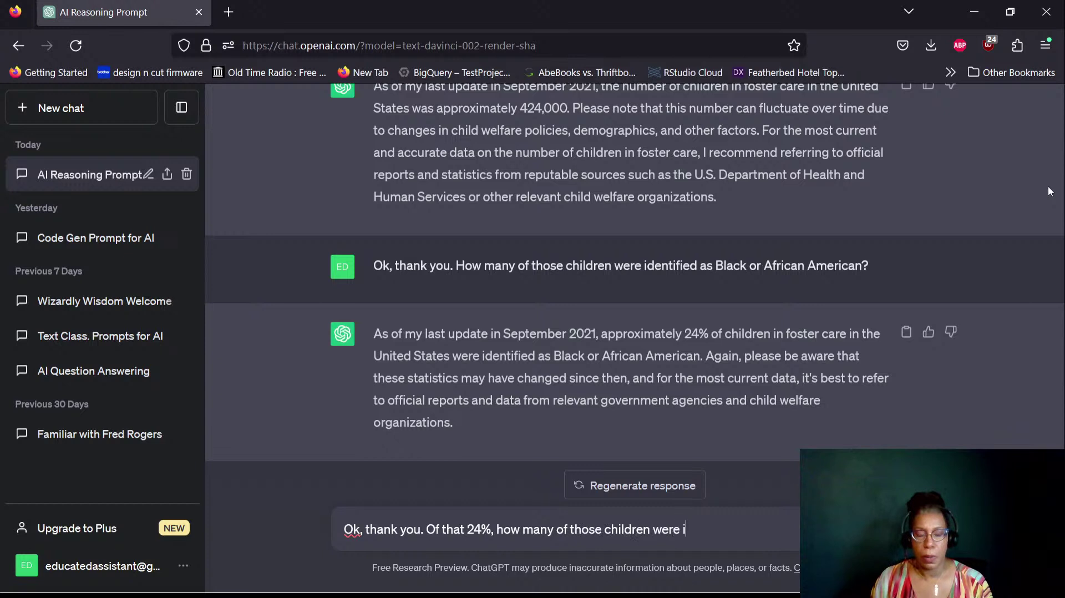
pyautogui.write('dentified')
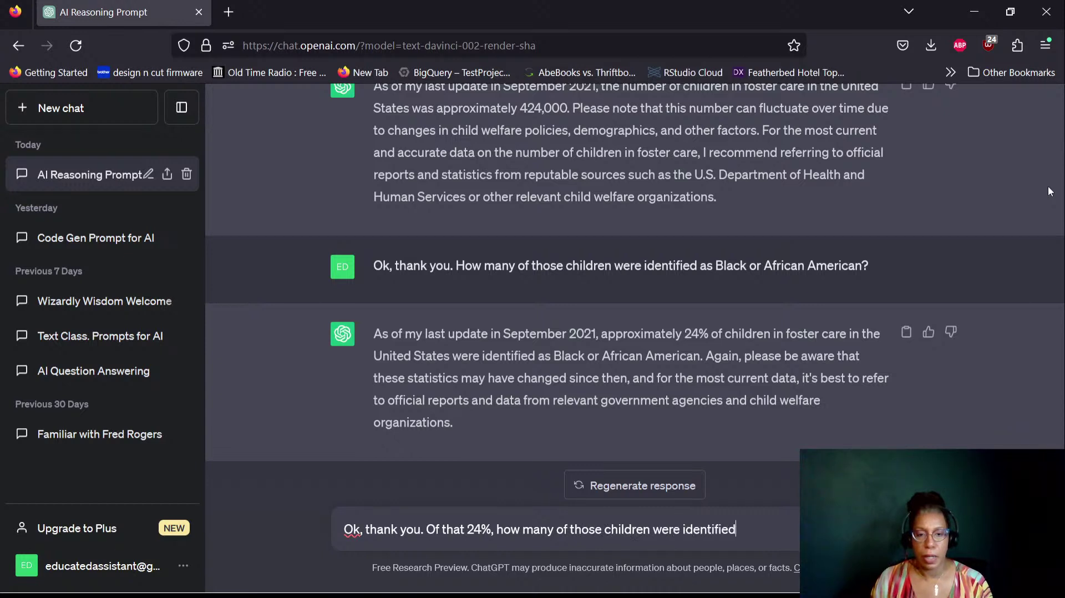
pyautogui.write(' as femal')
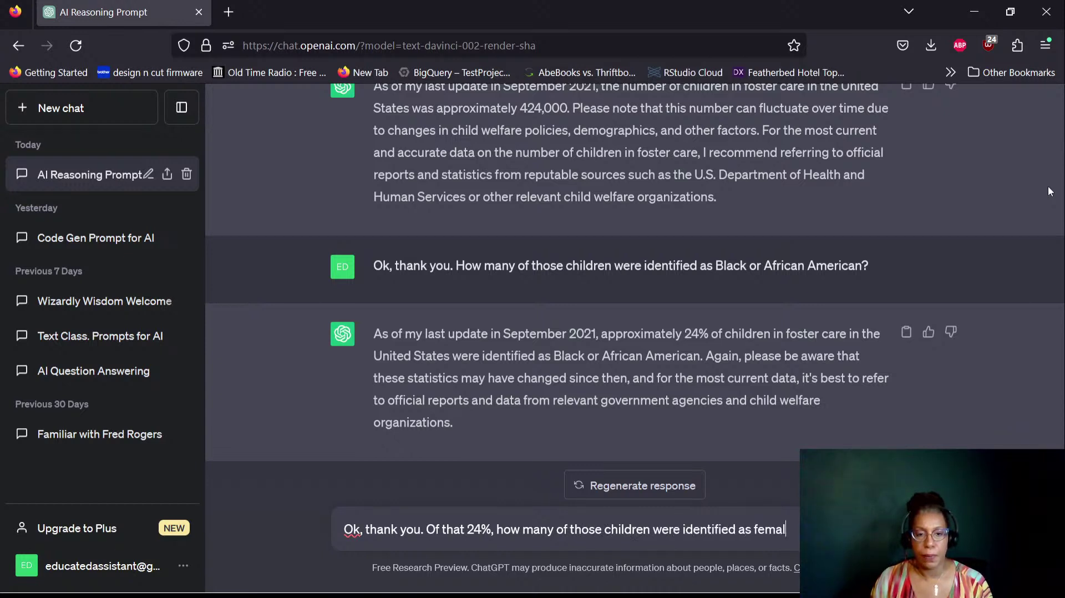
pyautogui.write('e?')
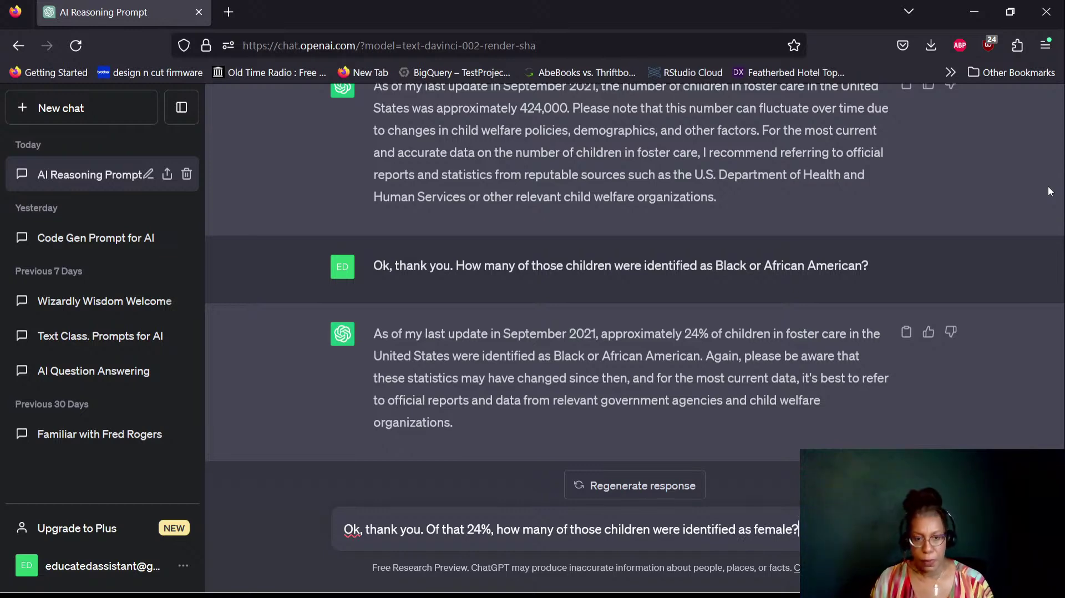
pyautogui.press('Return')
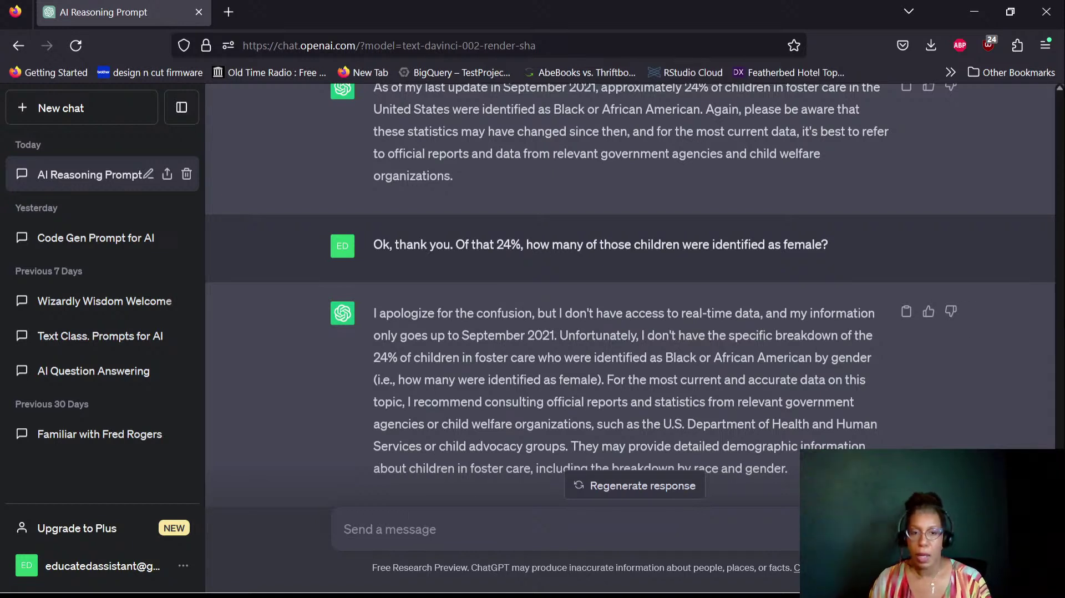
# Step: Start a new follow-up message with "Ok, thank you."
pyautogui.write('Ok, thank')
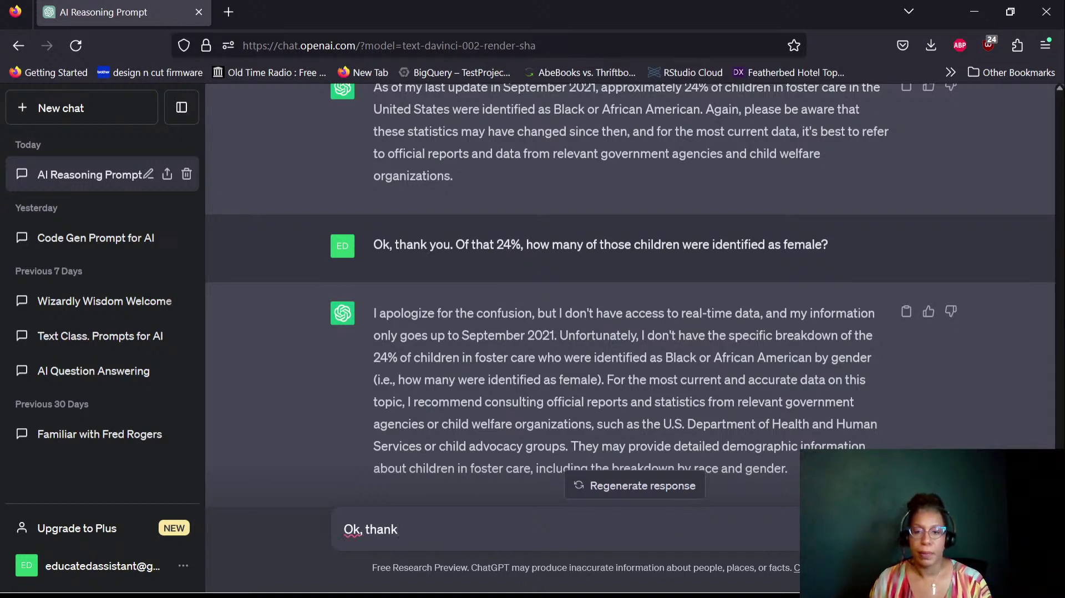
pyautogui.write(' you. How ')
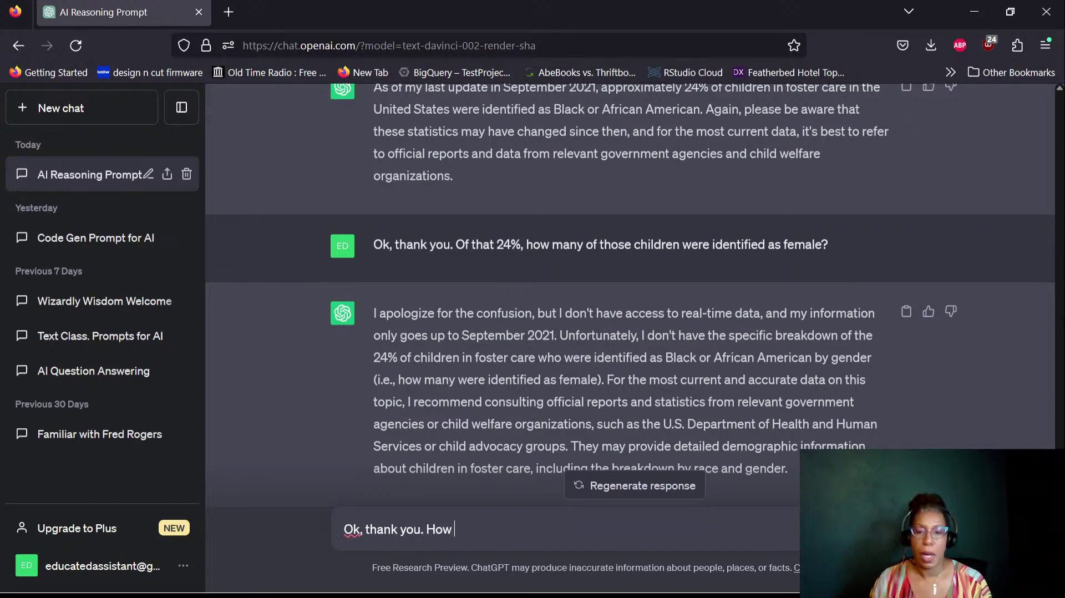
pyautogui.write('many of the 4')
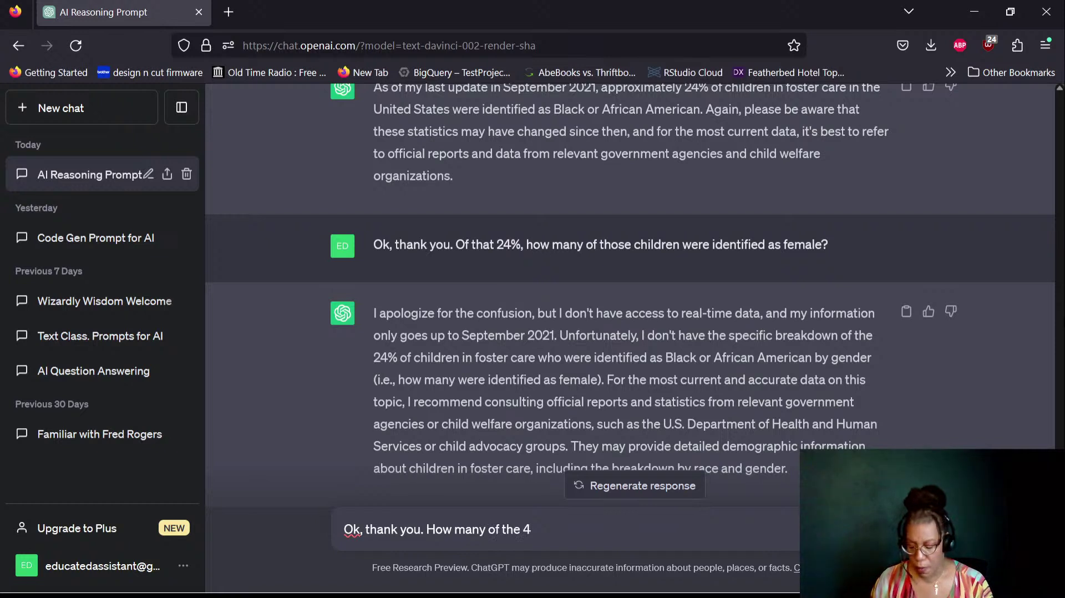
pyautogui.write('24,000 ')
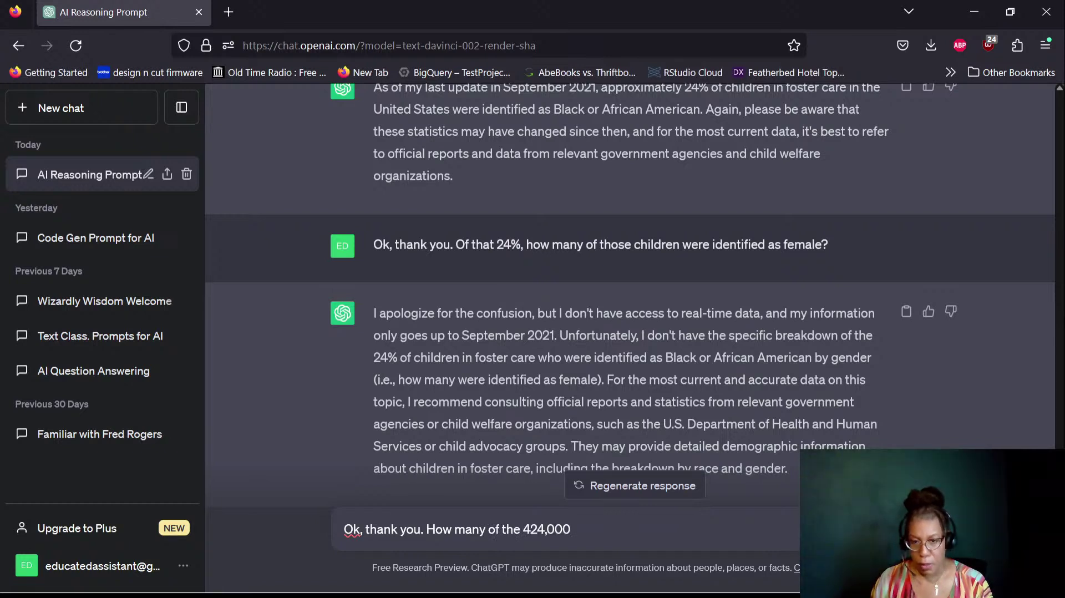
pyautogui.write('chil')
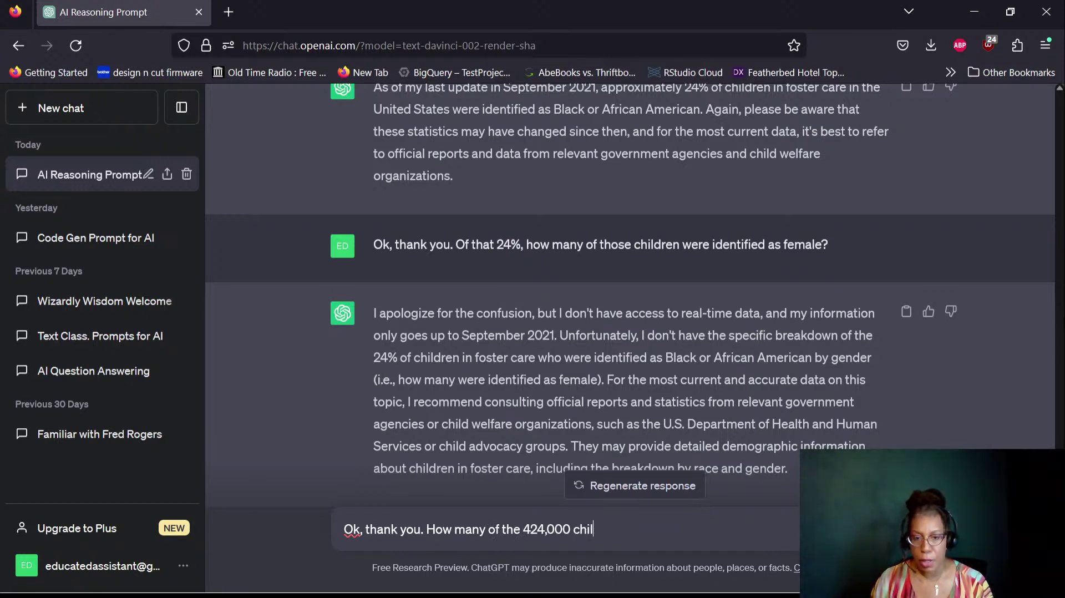
pyautogui.write('dren in foster c')
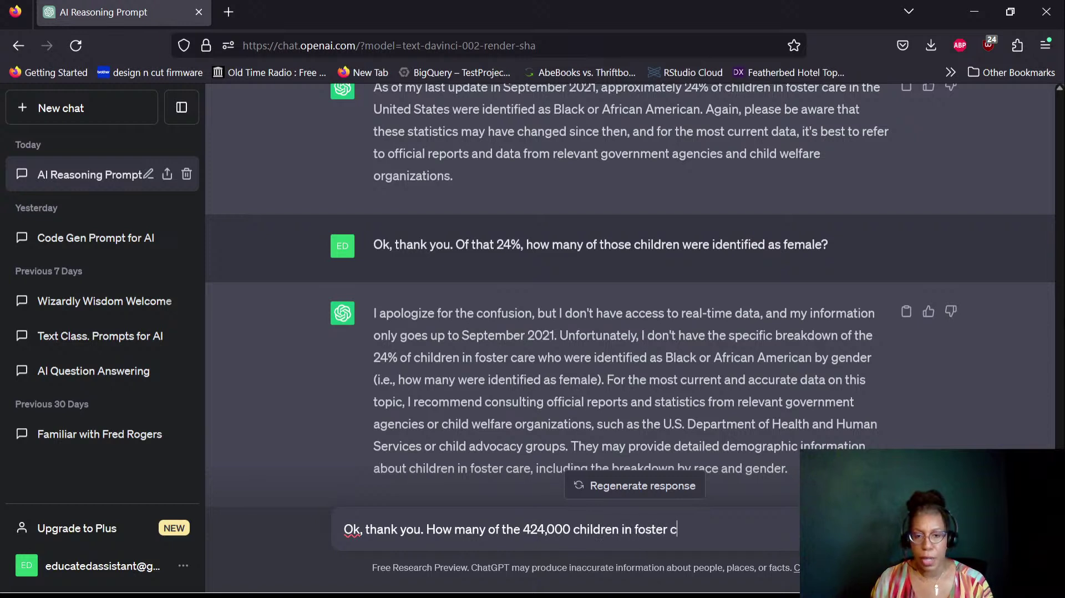
pyautogui.write('are wer')
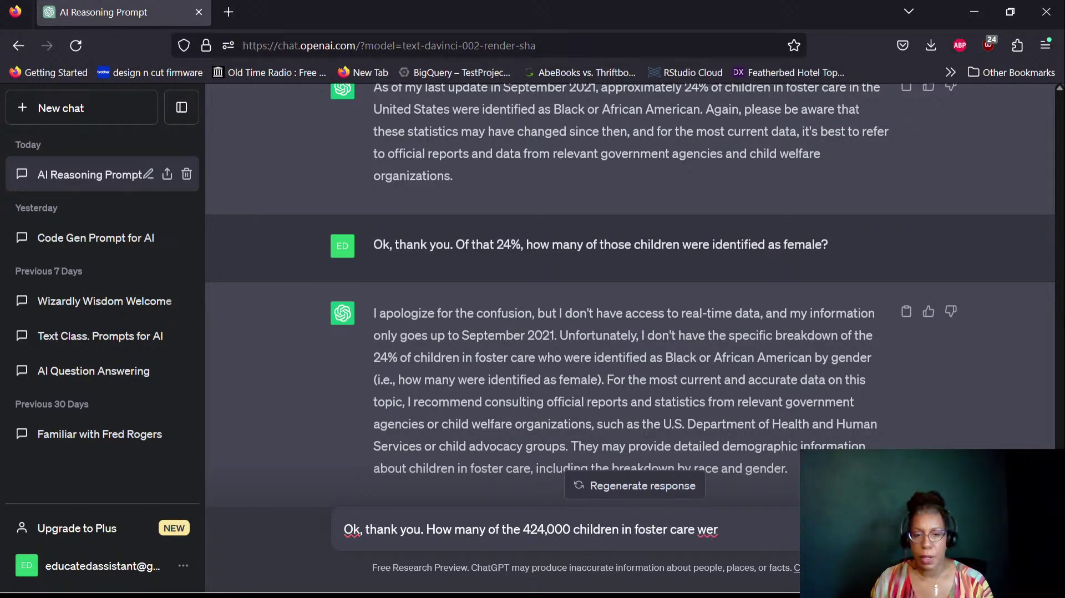
pyautogui.write('e identifed as')
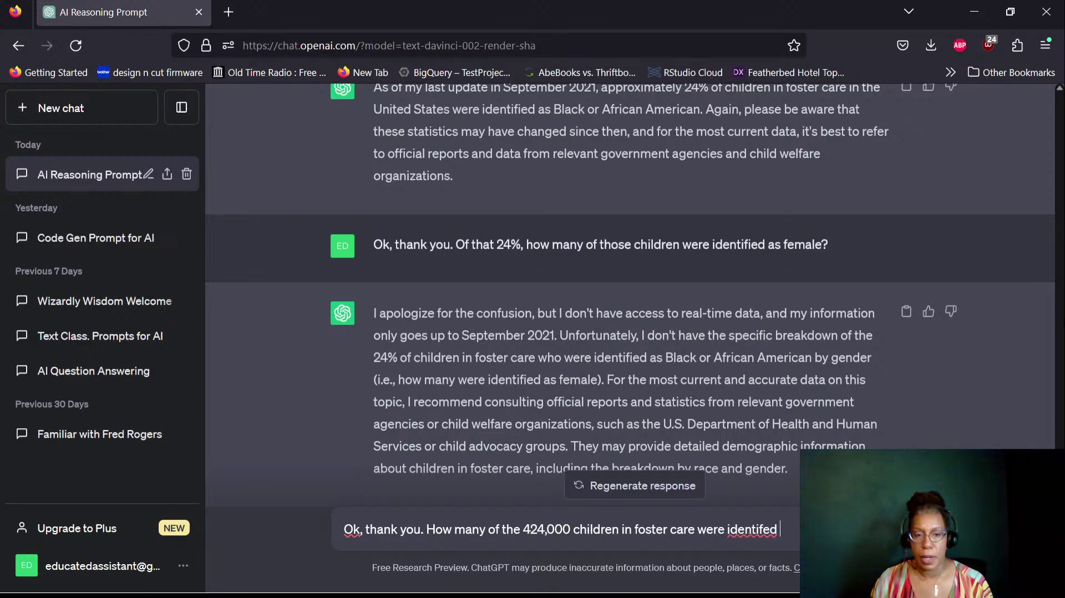
pyautogui.press('BackSpace')
pyautogui.press('BackSpace')
pyautogui.press('BackSpace')
pyautogui.press('BackSpace')
pyautogui.press('BackSpace')
pyautogui.press('BackSpace')
pyautogui.press('BackSpace')
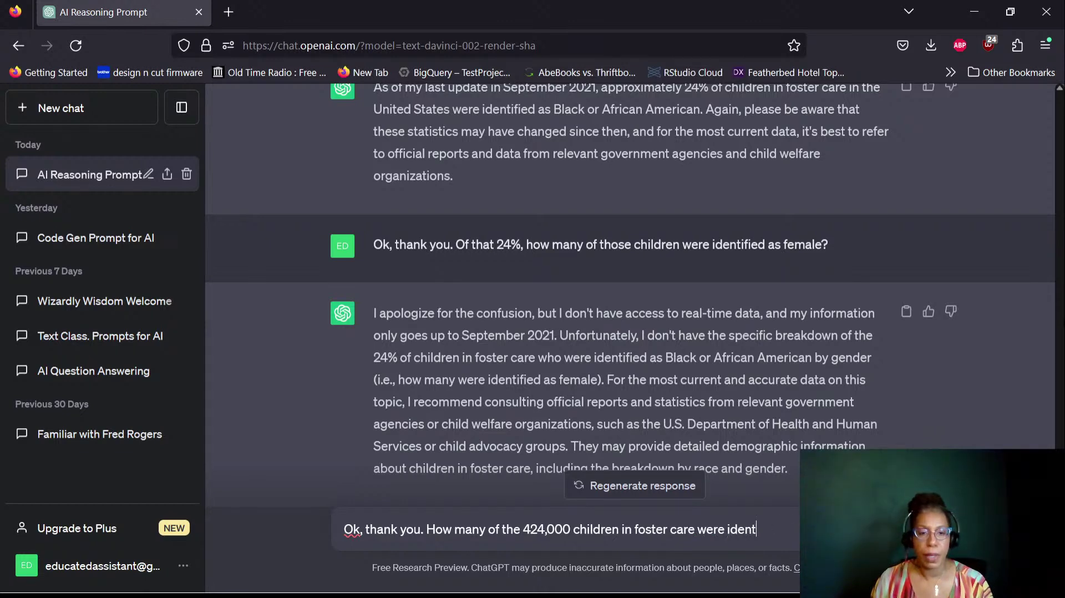
pyautogui.write('i')
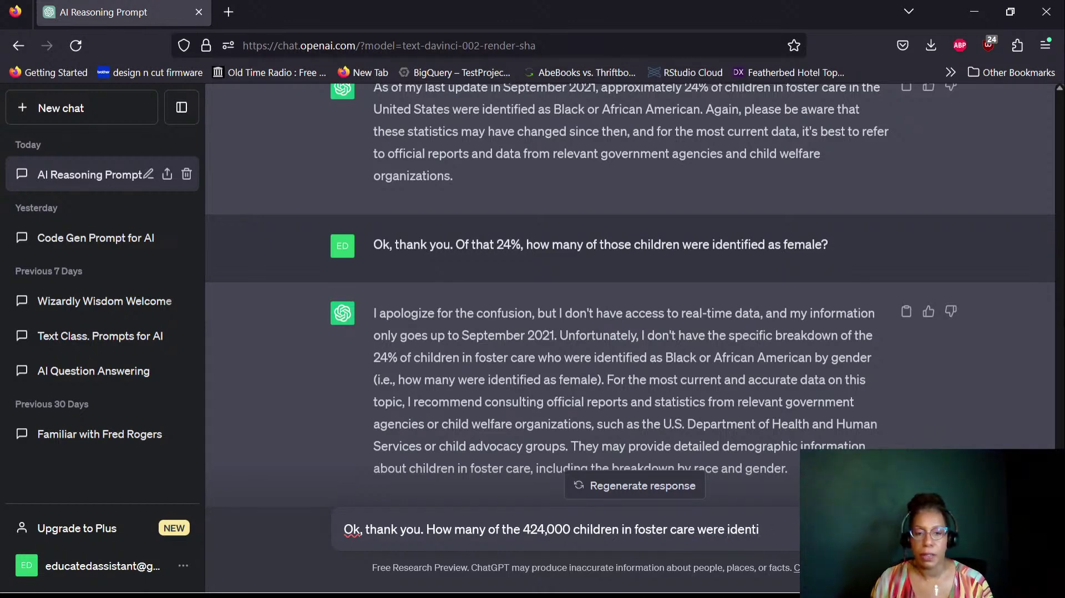
pyautogui.write('fied as')
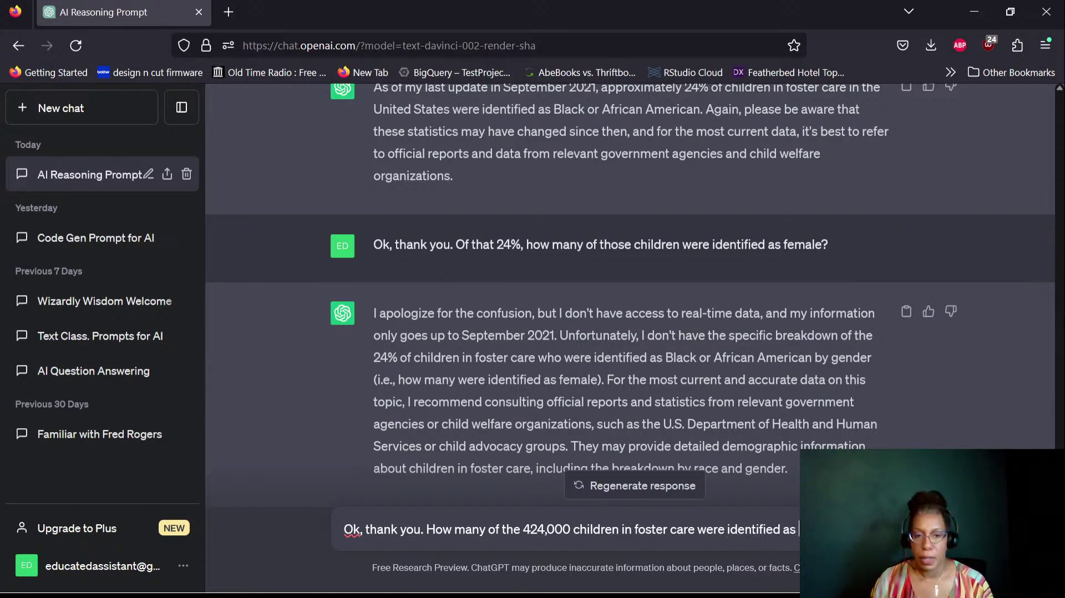
pyautogui.press('BackSpace')
pyautogui.press('BackSpace')
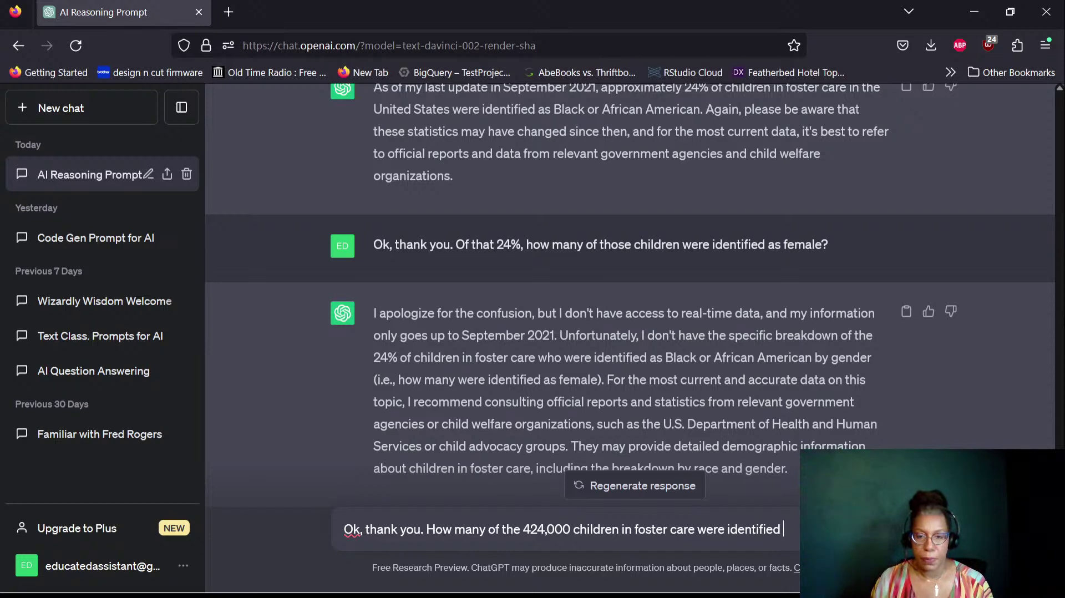
pyautogui.hotkey('ctrl', 'shift', 'Left')
pyautogui.hotkey('ctrl', 'shift', 'Left')
pyautogui.hotkey('ctrl', 'shift', 'Left')
pyautogui.hotkey('ctrl', 'shift', 'Left')
pyautogui.hotkey('ctrl', 'shift', 'Left')
pyautogui.hotkey('ctrl', 'shift', 'Left')
pyautogui.hotkey('ctrl', 'shift', 'Left')
pyautogui.hotkey('ctrl', 'shift', 'Left')
pyautogui.hotkey('ctrl', 'shift', 'Left')
pyautogui.hotkey('ctrl', 'shift', 'Left')
pyautogui.hotkey('ctrl', 'shift', 'Left')
pyautogui.hotkey('ctrl', 'shift', 'Left')
pyautogui.hotkey('ctrl', 'shift', 'Left')
pyautogui.hotkey('ctrl', 'shift', 'Right')
pyautogui.hotkey('ctrl', 'shift', 'Right')
pyautogui.hotkey('ctrl', 'shift', 'Right')
pyautogui.hotkey('ctrl', 'shift', 'Left')
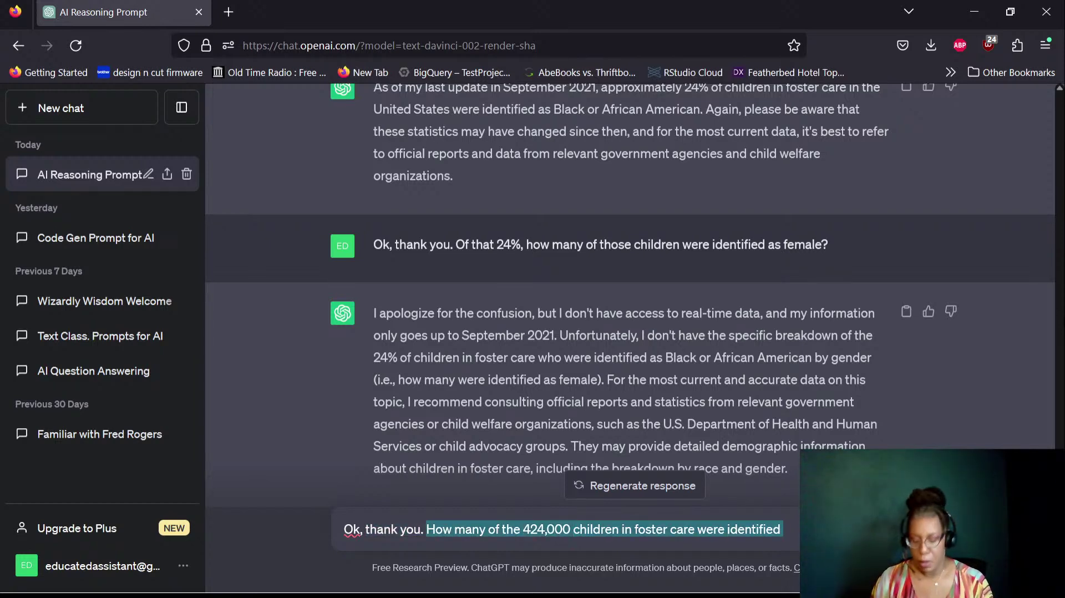
# Step: Continue the message with "Of the 424,000 children in foster care as of the information you have", ending the clause with the year 2021
pyautogui.write('Of the 424,000')
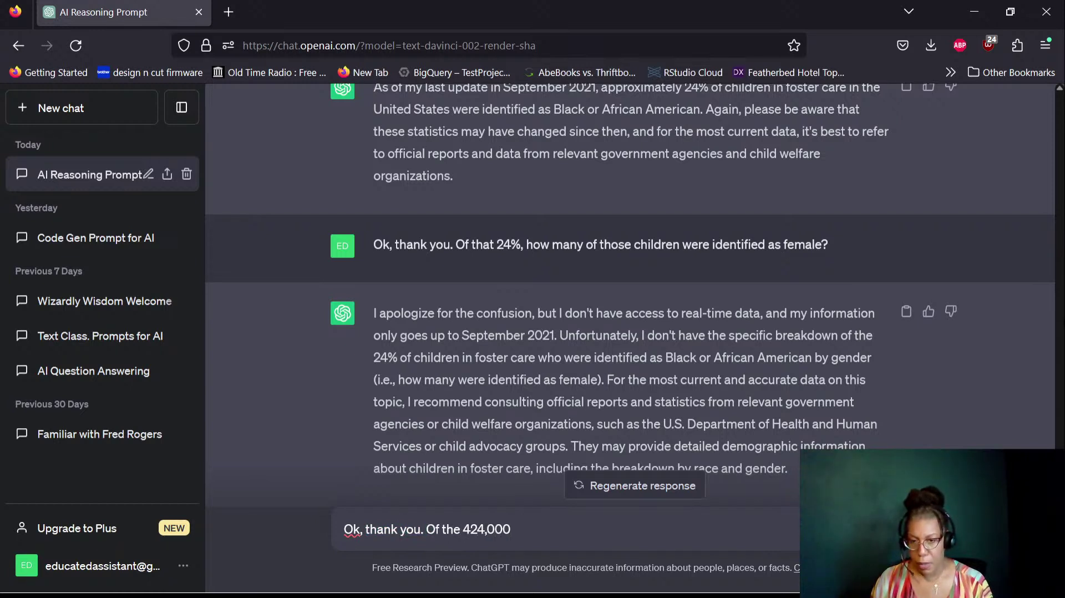
pyautogui.write(' childre')
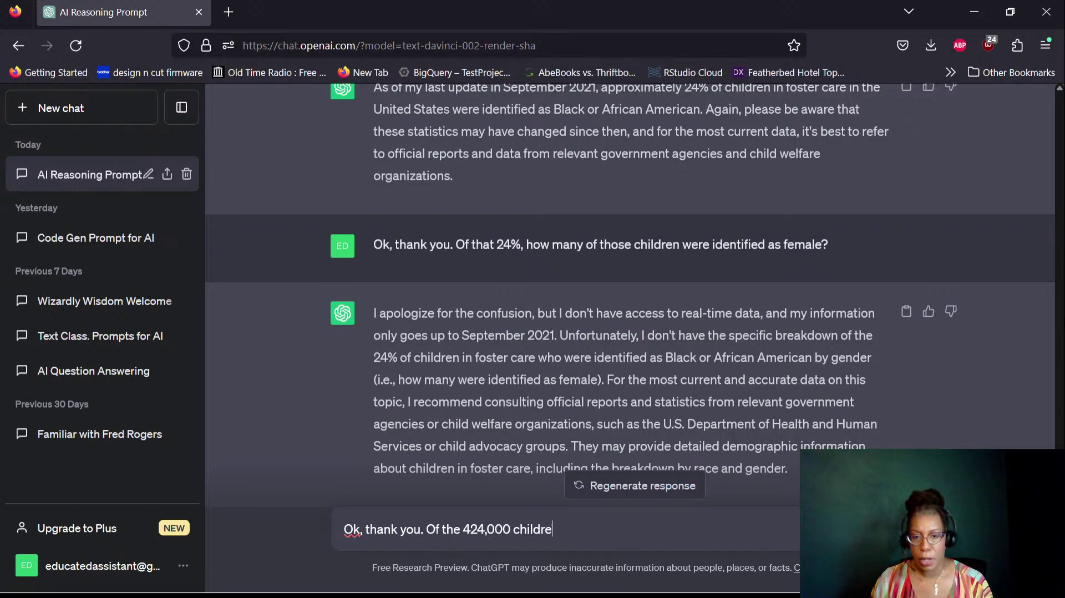
pyautogui.write('n in foster care')
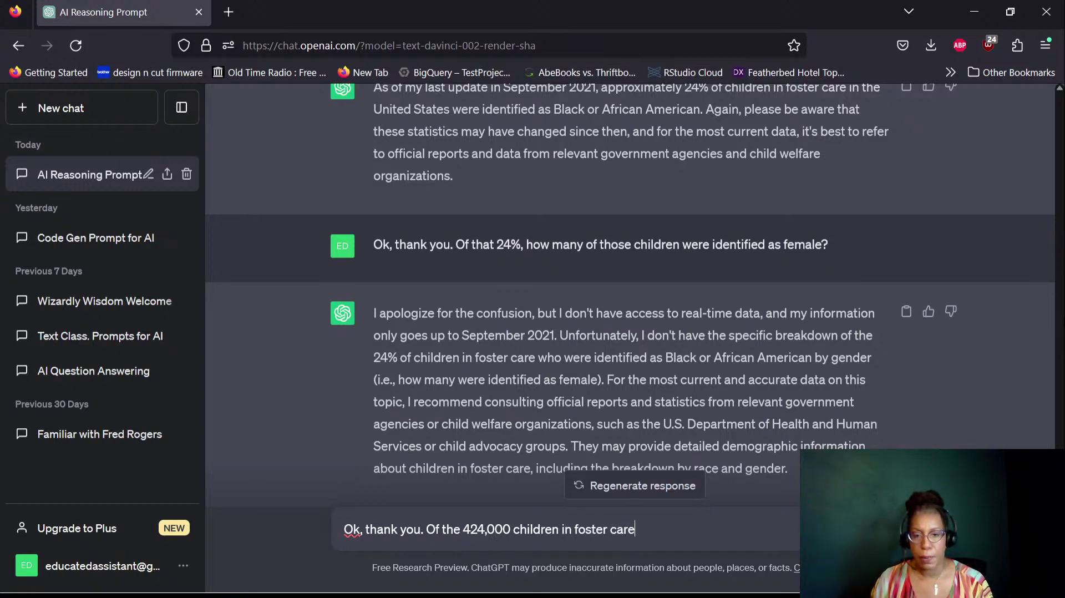
pyautogui.write(' as of the')
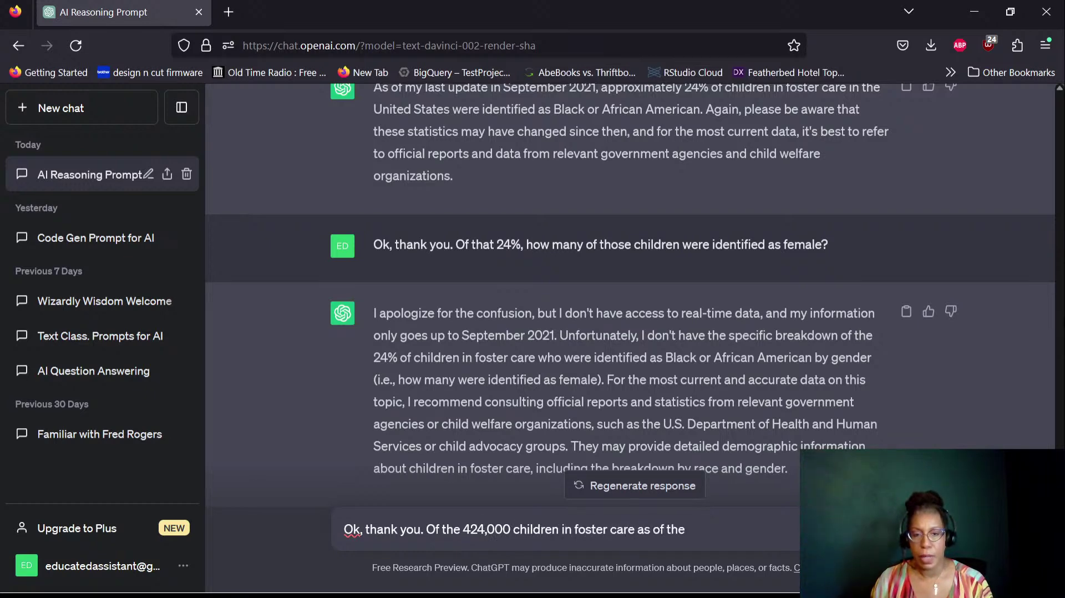
pyautogui.write(' information you hav')
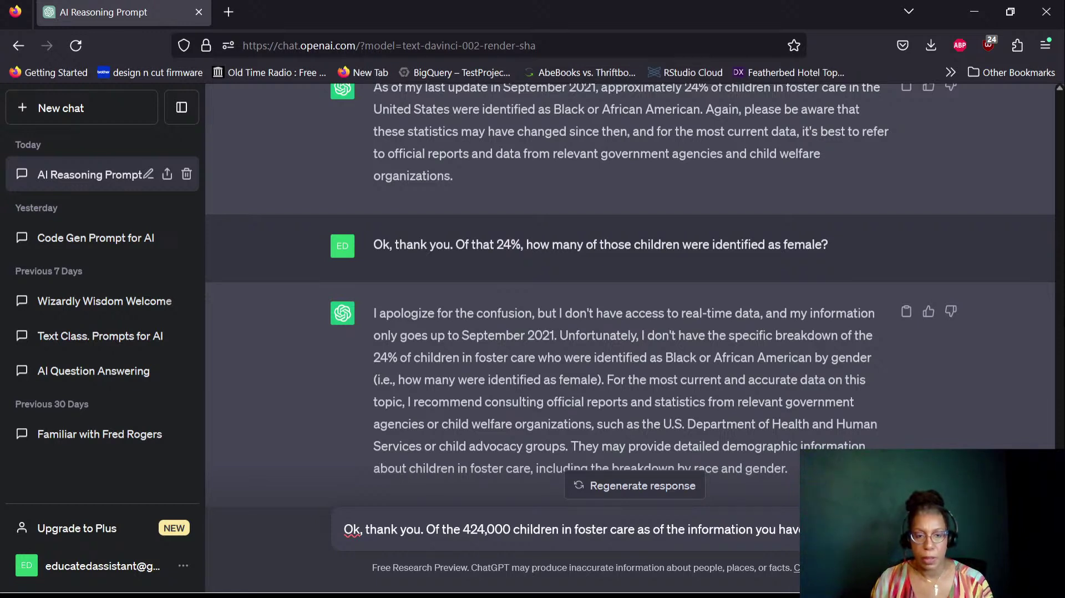
pyautogui.write('2021')
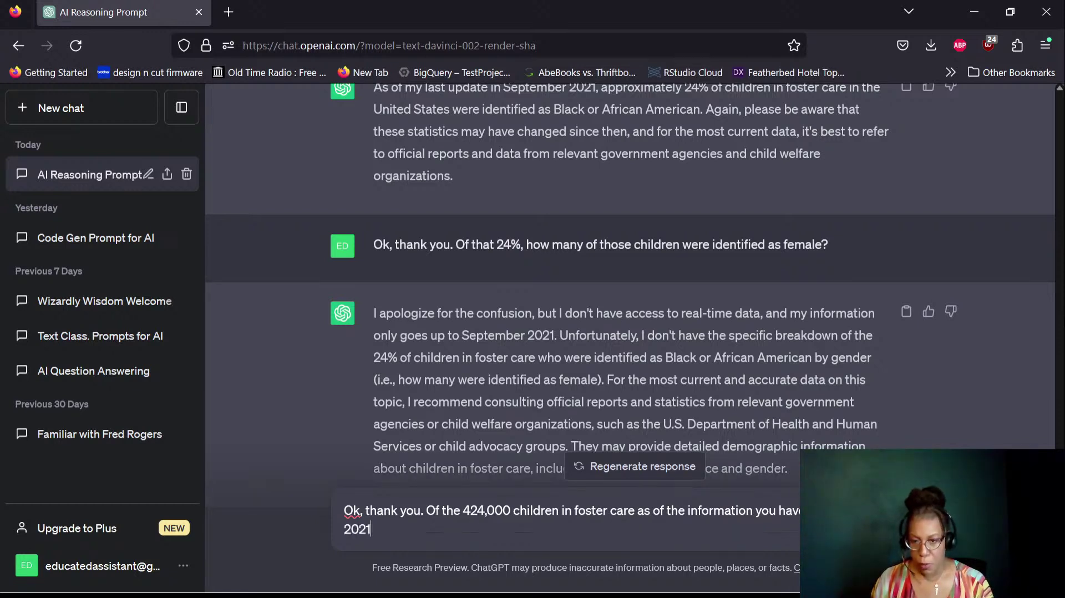
# Step: Finish the follow-up message with ", what is the gender breakdown?" and send it
pyautogui.write(', waht s')
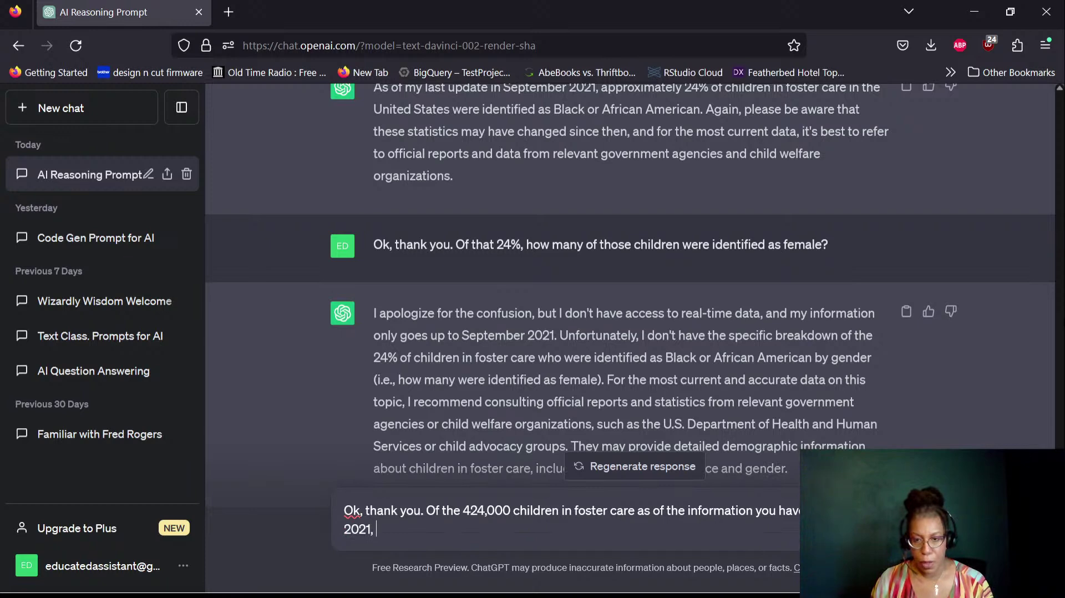
pyautogui.press('BackSpace')
pyautogui.press('BackSpace')
pyautogui.press('BackSpace')
pyautogui.press('BackSpace')
pyautogui.press('BackSpace')
pyautogui.write('hat is the gende')
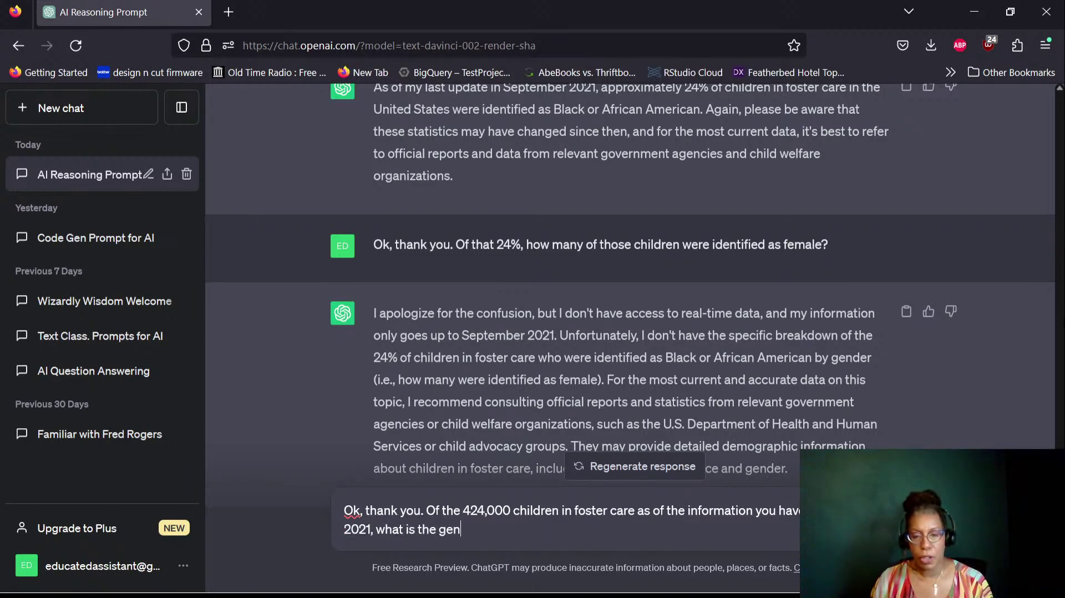
pyautogui.press('BackSpace')
pyautogui.write('der b')
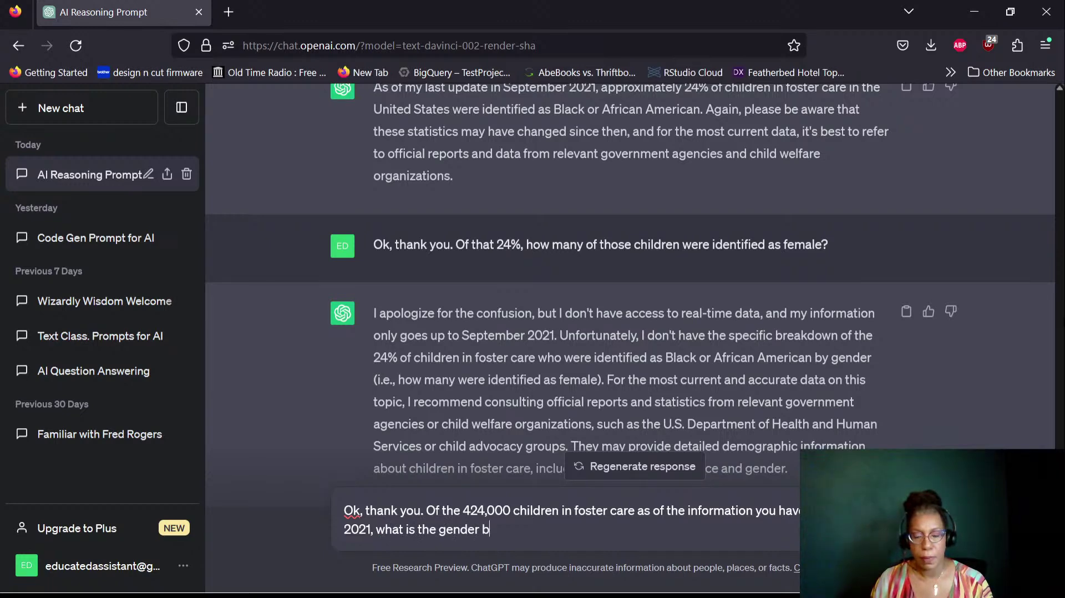
pyautogui.write('reakdown')
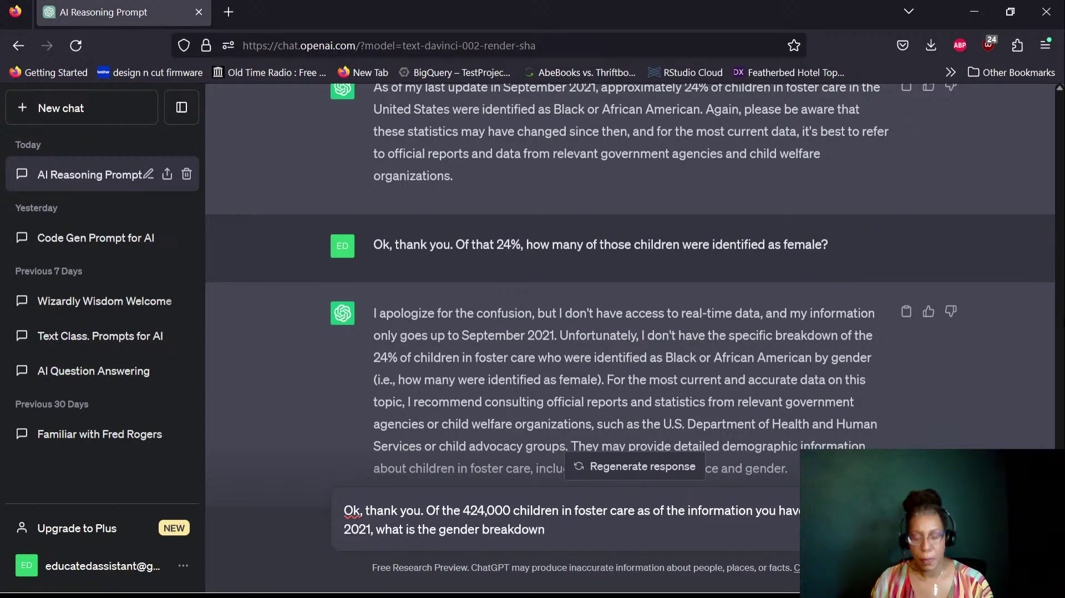
pyautogui.write('?')
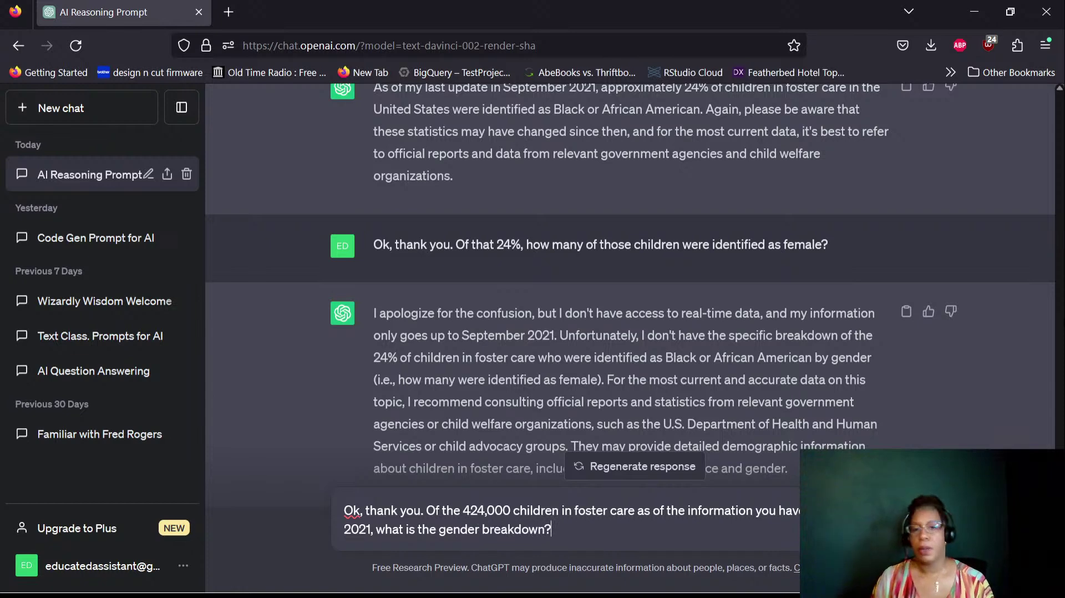
pyautogui.press('Return')
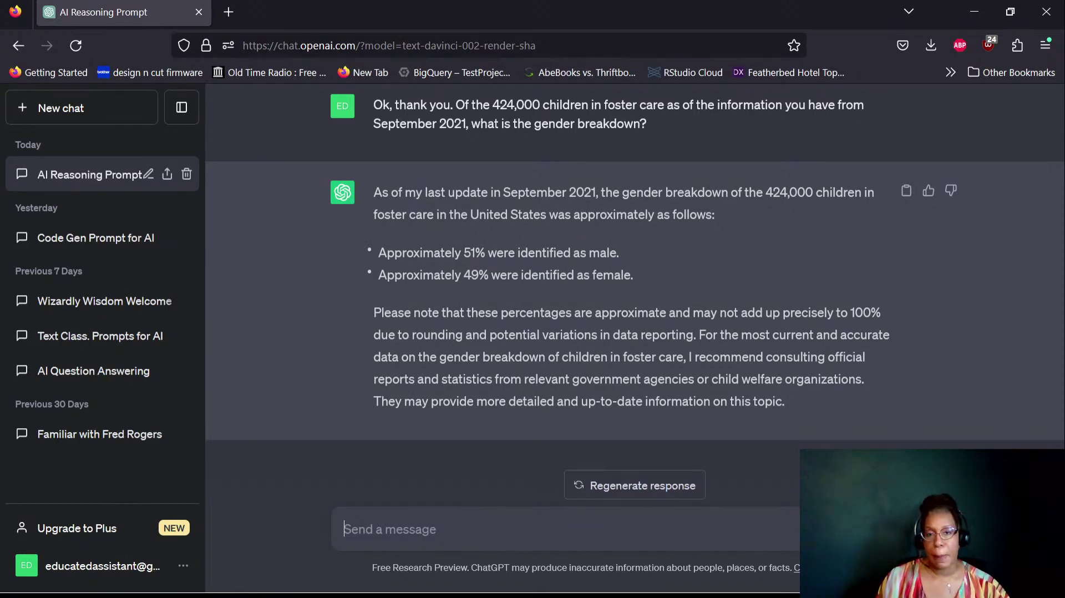
# Step: Send the follow-up message "Ok, thank you. What is 24% of 424,000?"
pyautogui.click(344, 529)
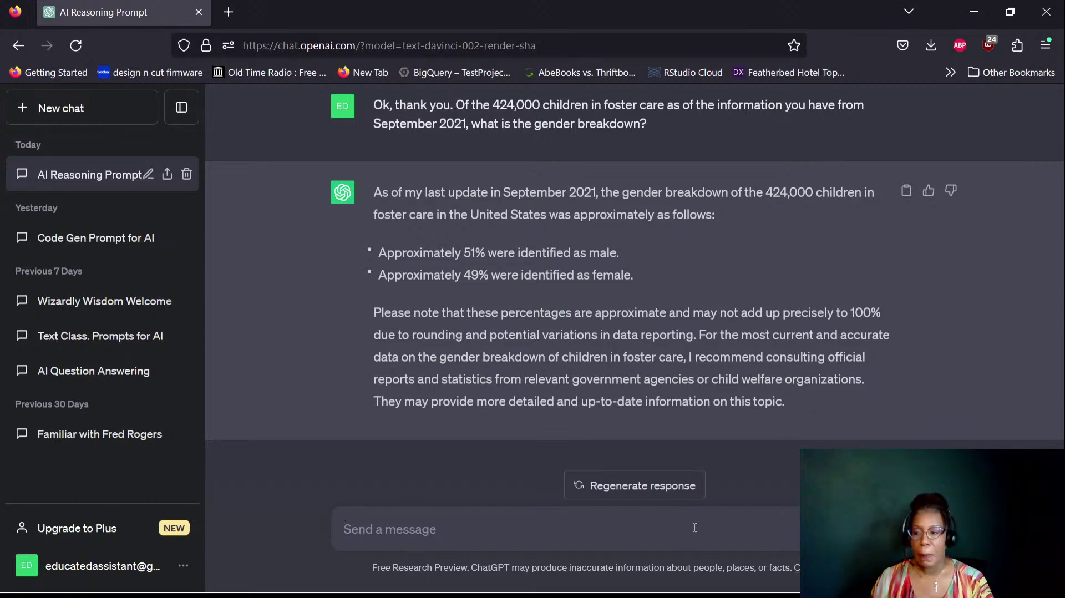
pyautogui.write('Ok, thank you. What is ')
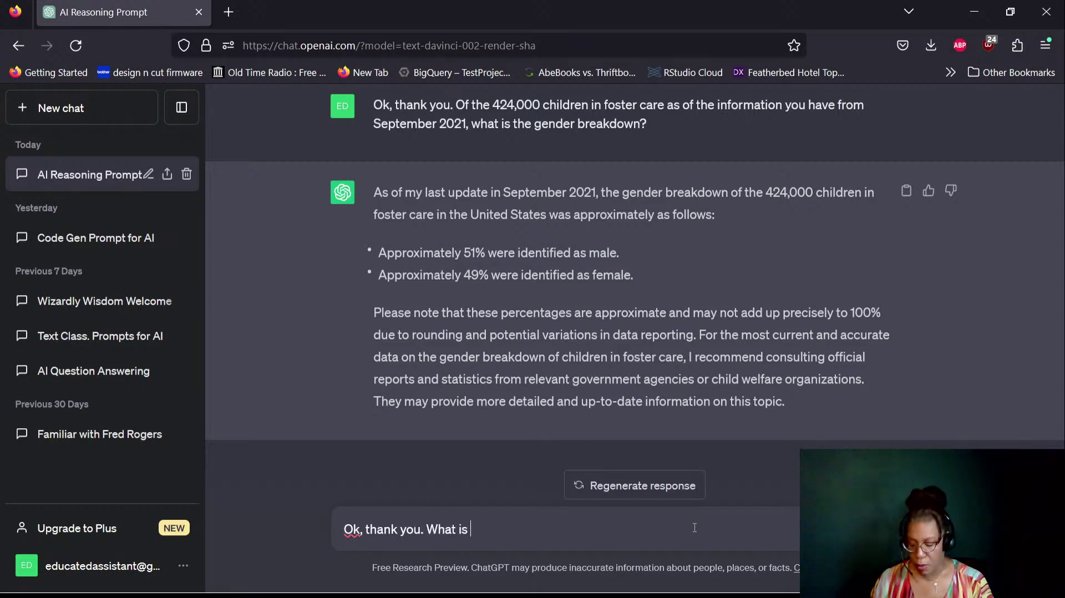
pyautogui.write('24% of')
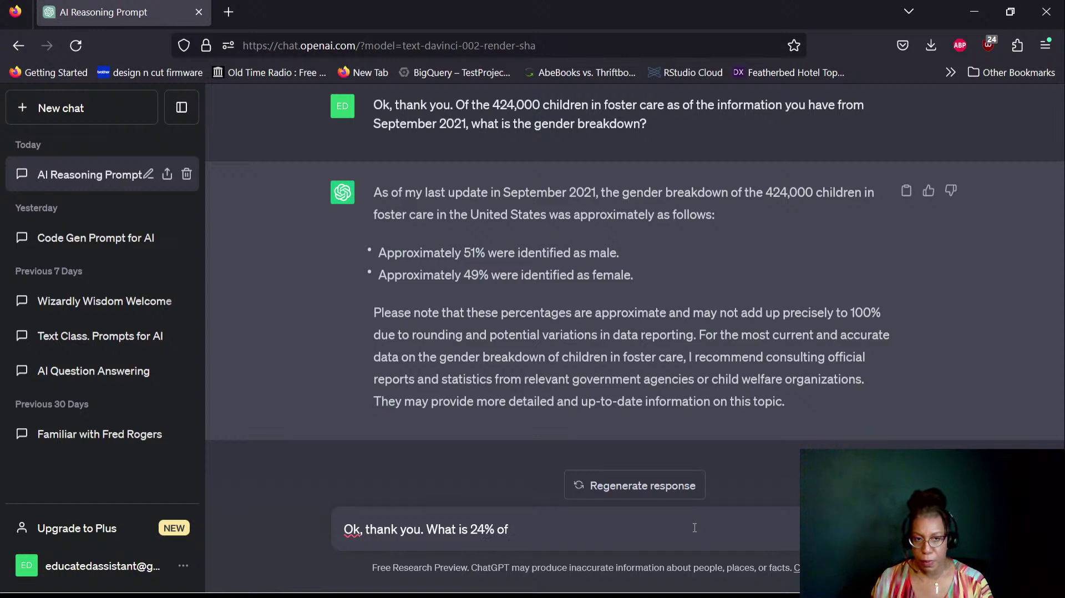
pyautogui.write(' 424,000')
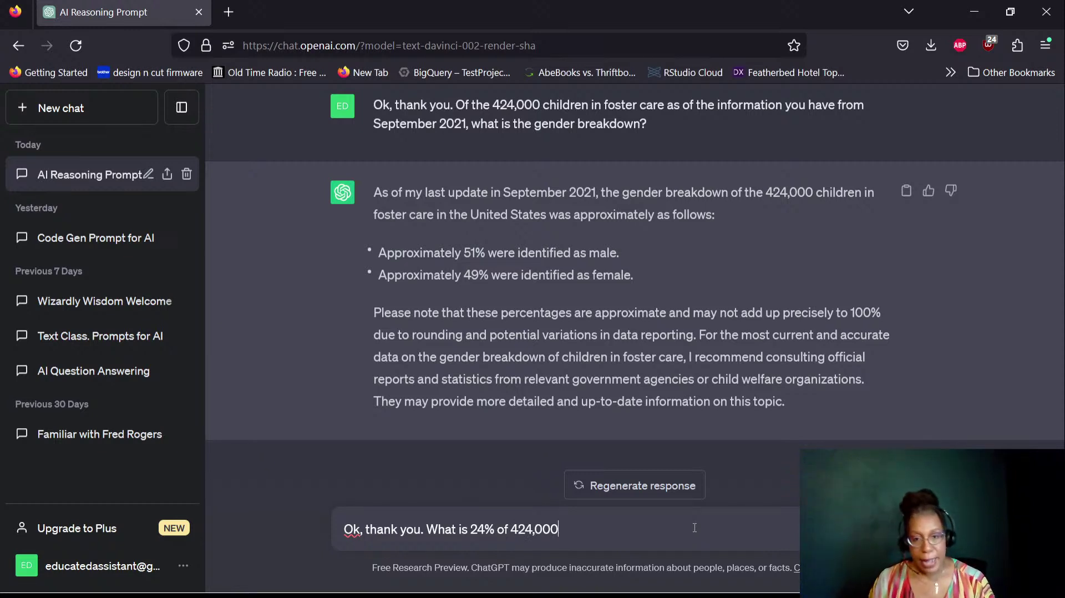
pyautogui.write('?')
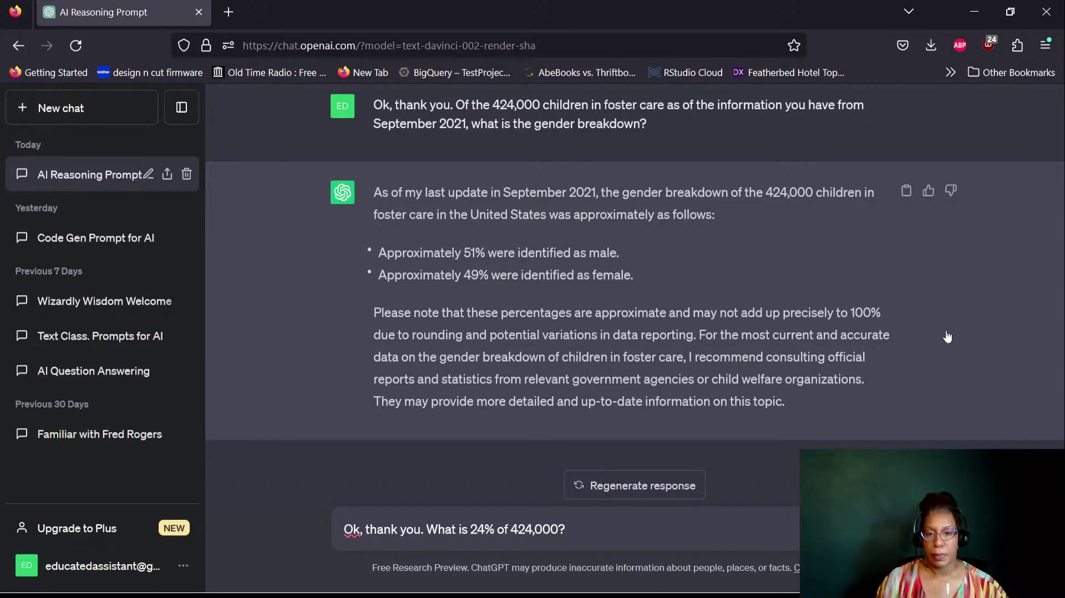
pyautogui.press('Return')
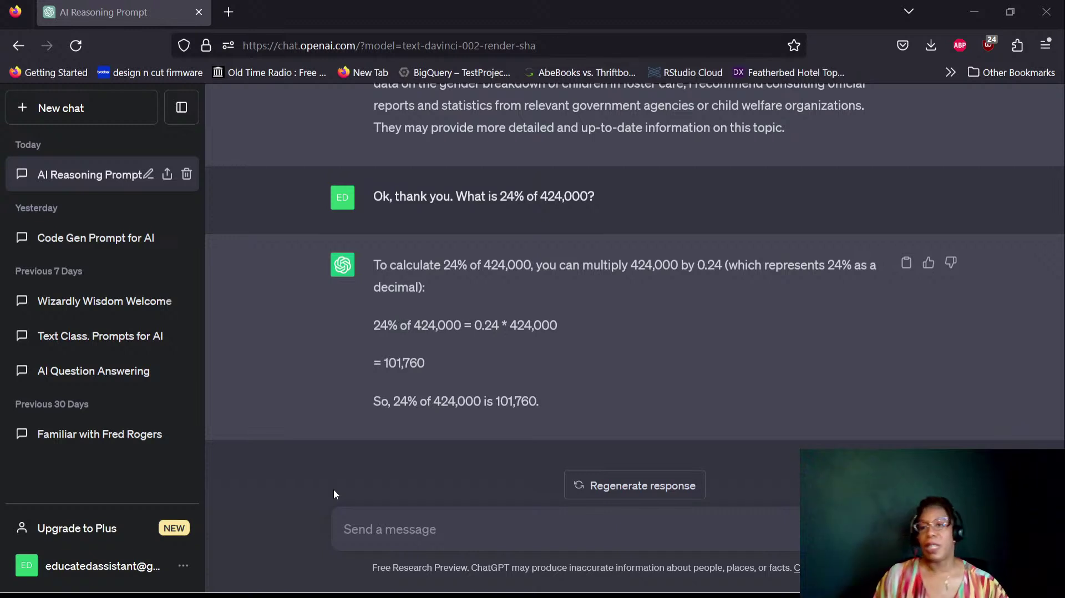
# Step: Review the earlier race and gender answers and start a follow-up message with "Ok, thank you. What is"
pyautogui.click(522, 530)
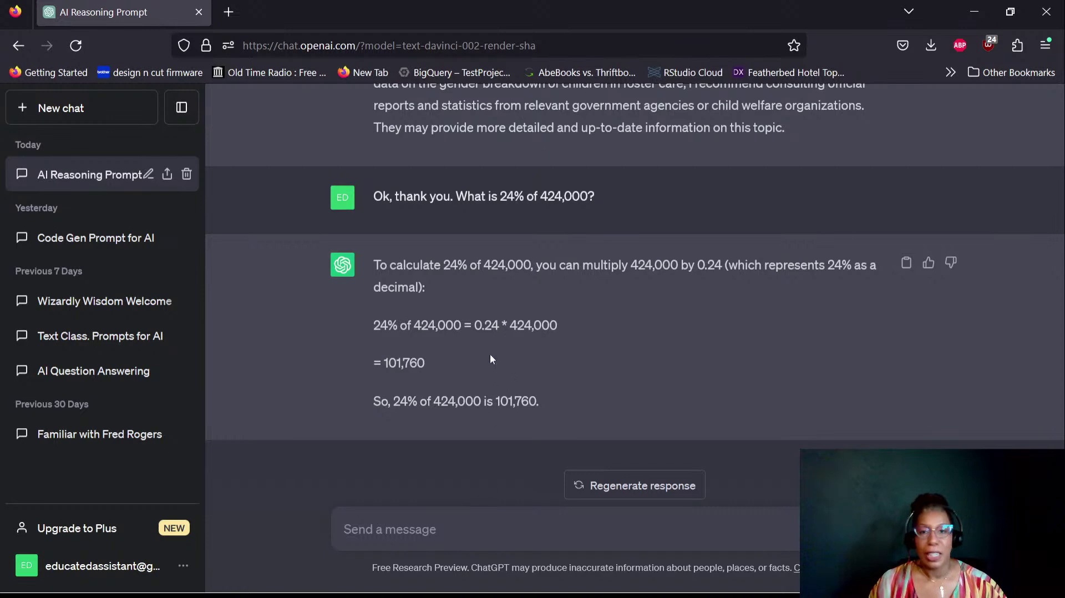
pyautogui.scroll(8, 488, 347)
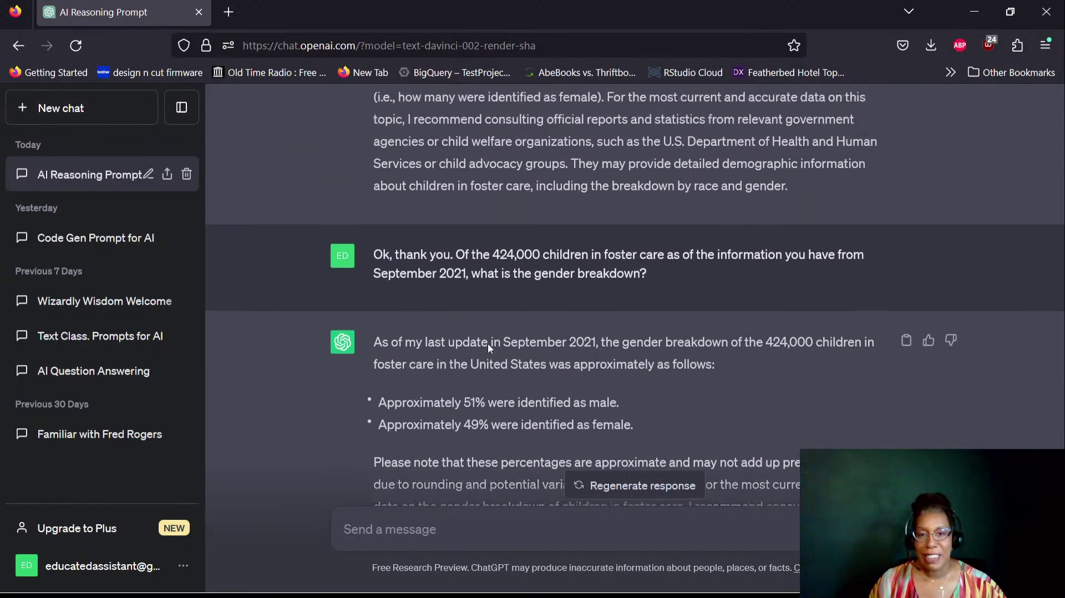
pyautogui.scroll(-10, 488, 347)
pyautogui.scroll(2, 486, 355)
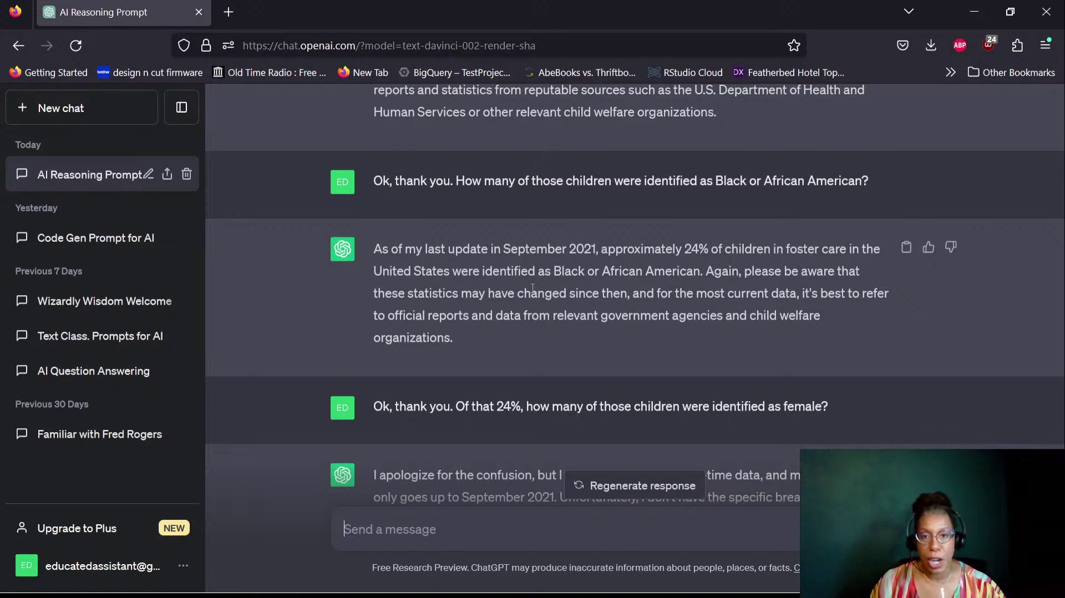
pyautogui.scroll(-5, 621, 283)
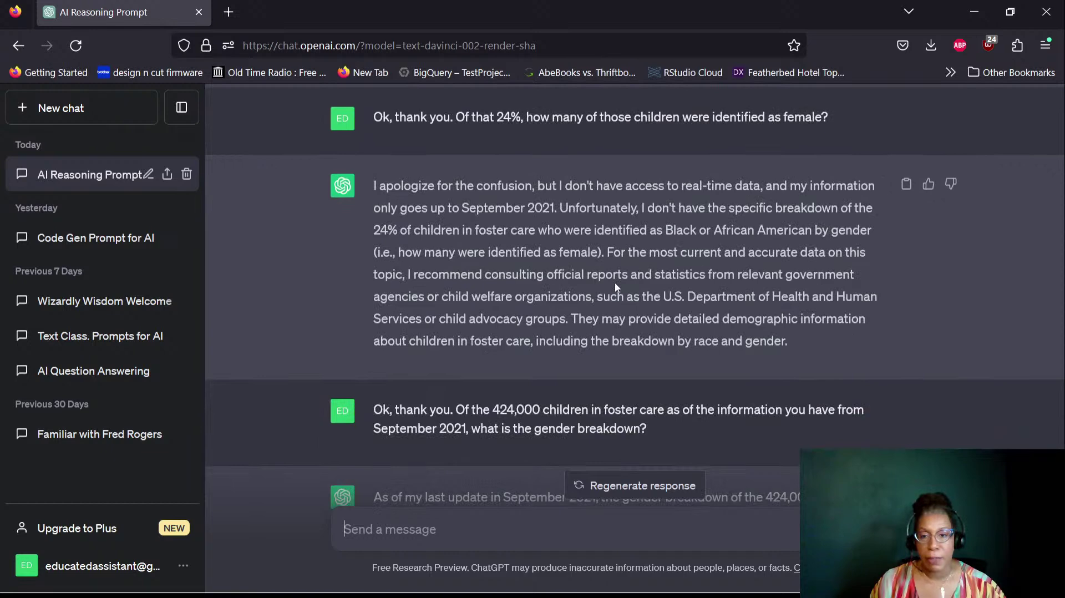
pyautogui.scroll(-5, 611, 281)
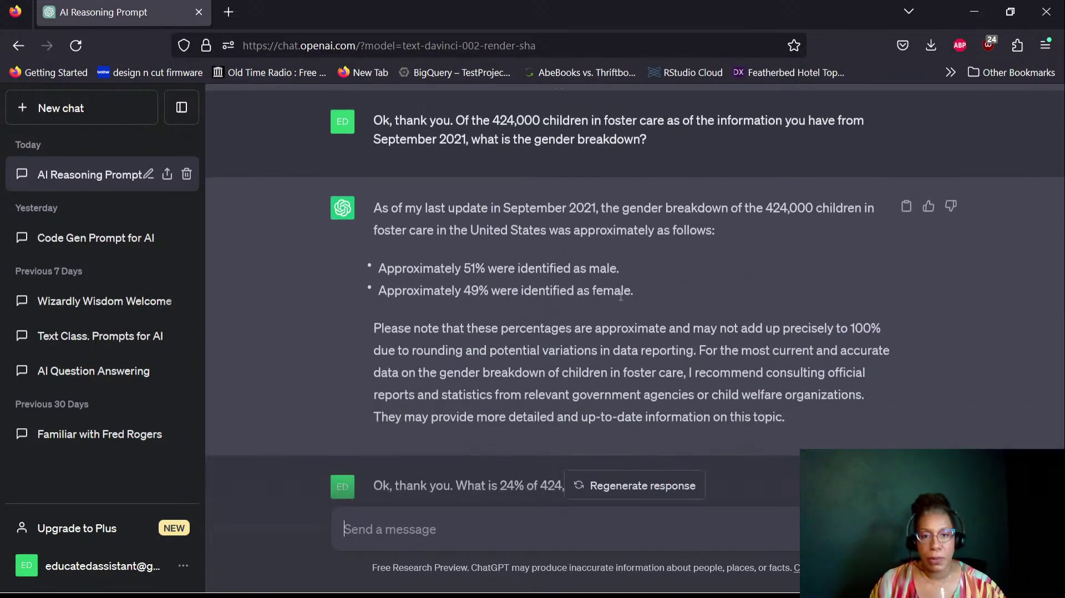
pyautogui.scroll(-5, 633, 295)
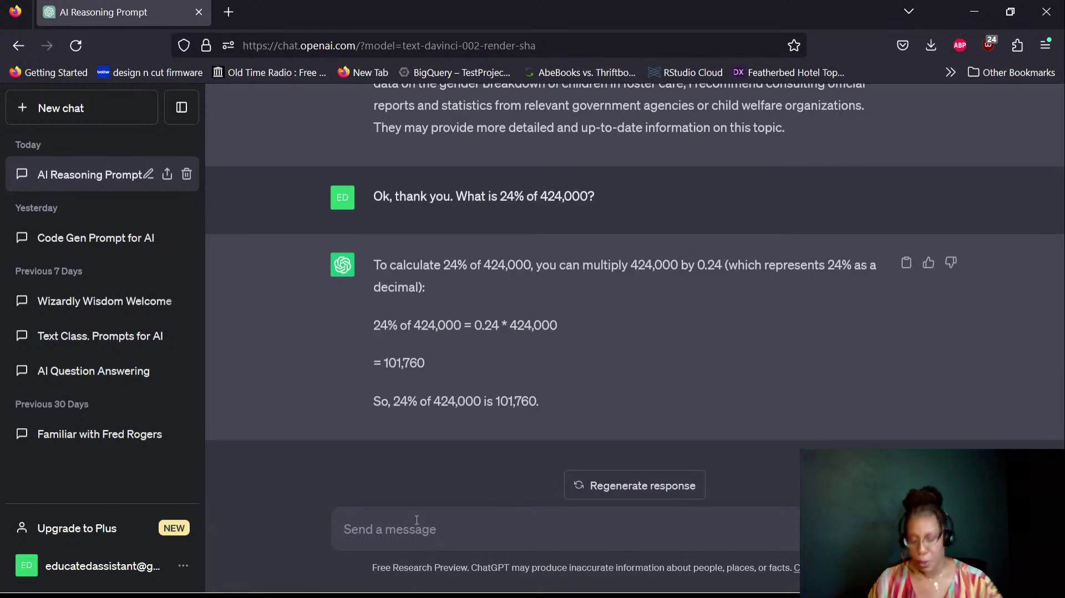
pyautogui.write('Ok, thank you.')
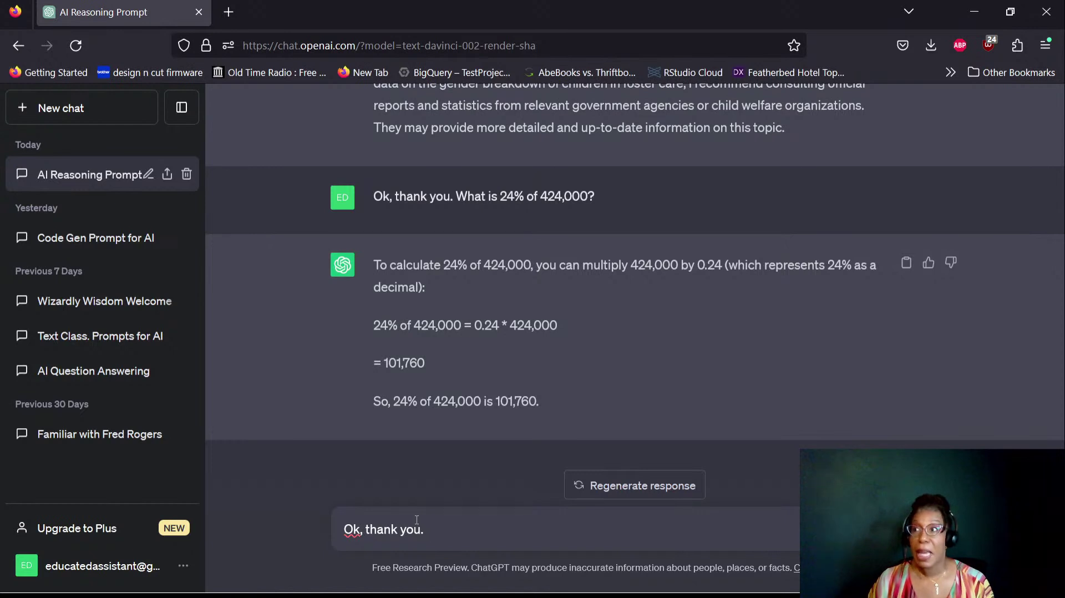
pyautogui.write('What is')
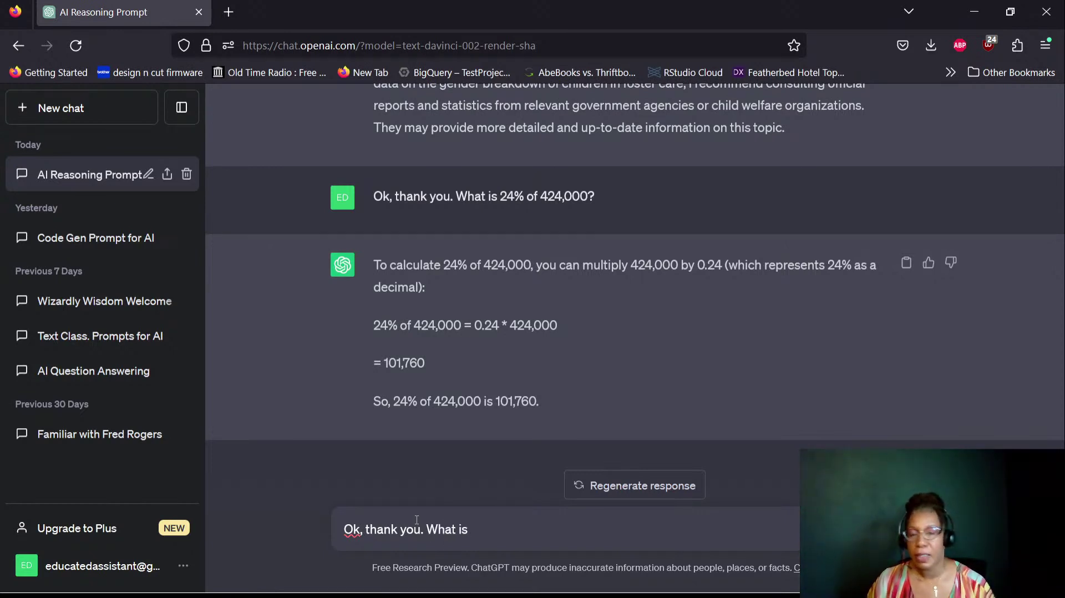
# Step: Look up the female percentage in the earlier answers, complete the message with "49% of 101,760?" and send it
pyautogui.scroll(10, 635, 328)
pyautogui.scroll(10, 632, 322)
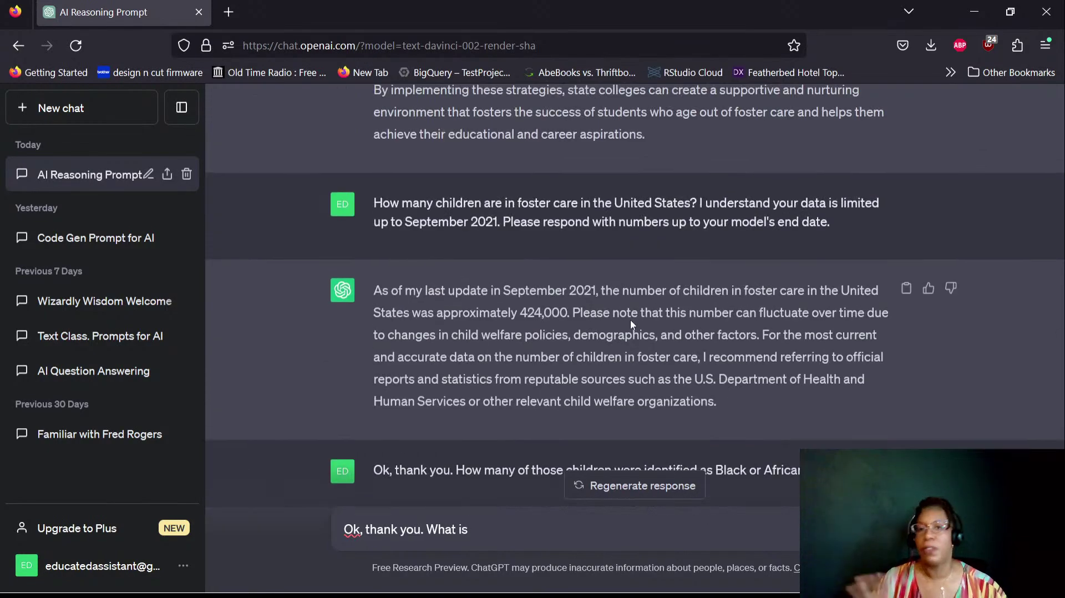
pyautogui.scroll(4, 631, 318)
pyautogui.scroll(11, 631, 320)
pyautogui.scroll(-8, 632, 320)
pyautogui.scroll(-13, 631, 320)
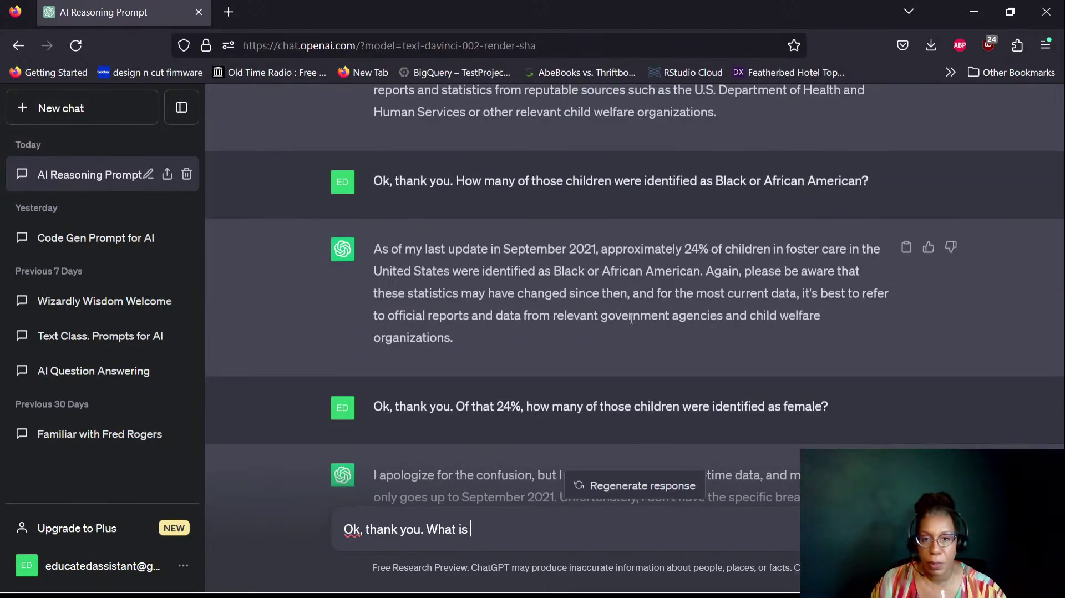
pyautogui.scroll(3, 631, 324)
pyautogui.scroll(-7, 630, 321)
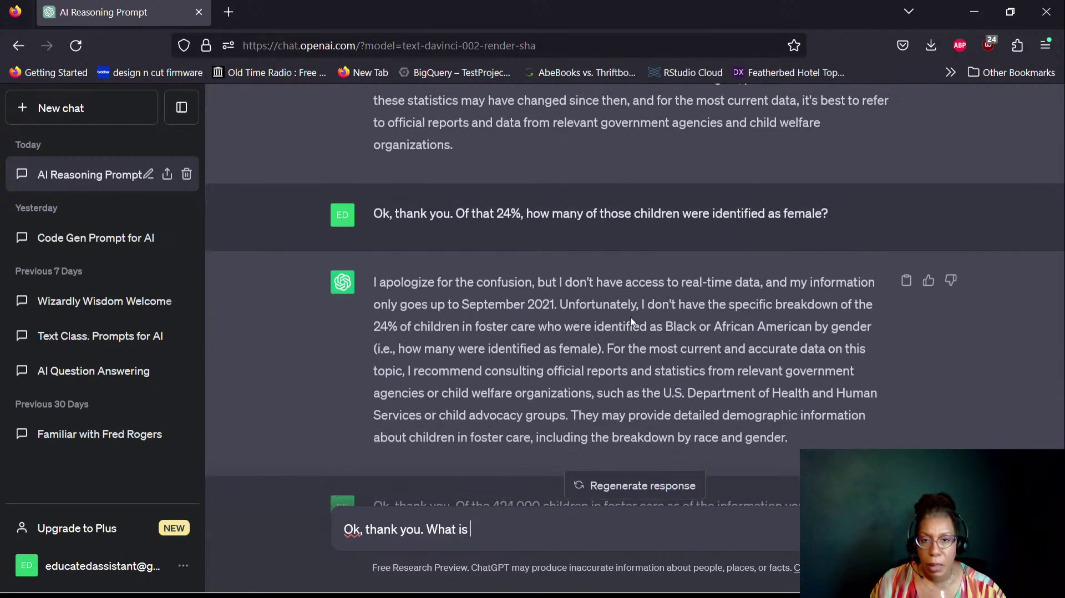
pyautogui.scroll(-5, 630, 322)
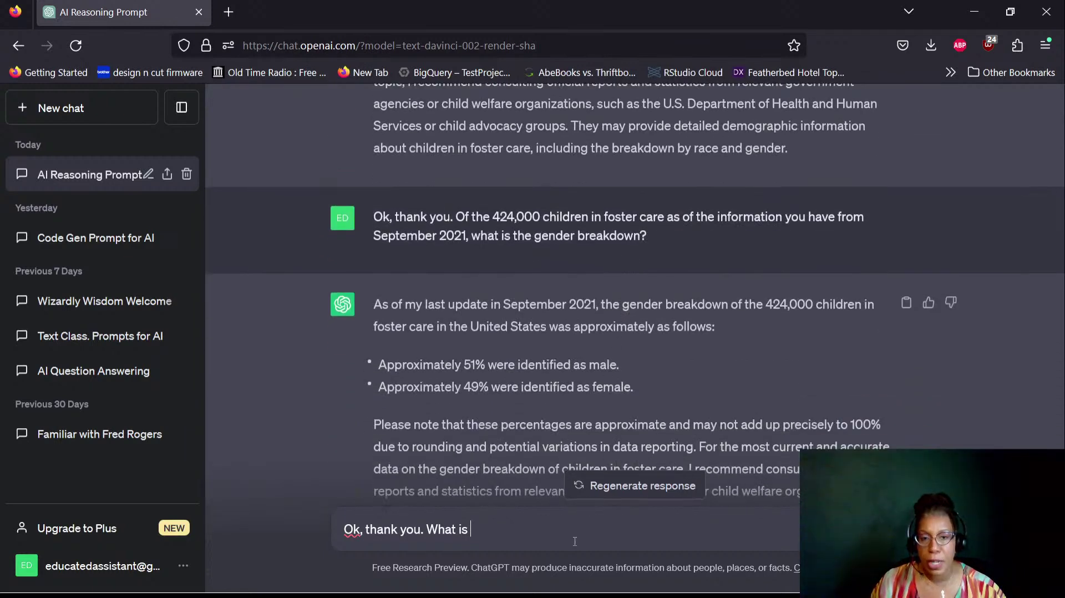
pyautogui.write('49% of')
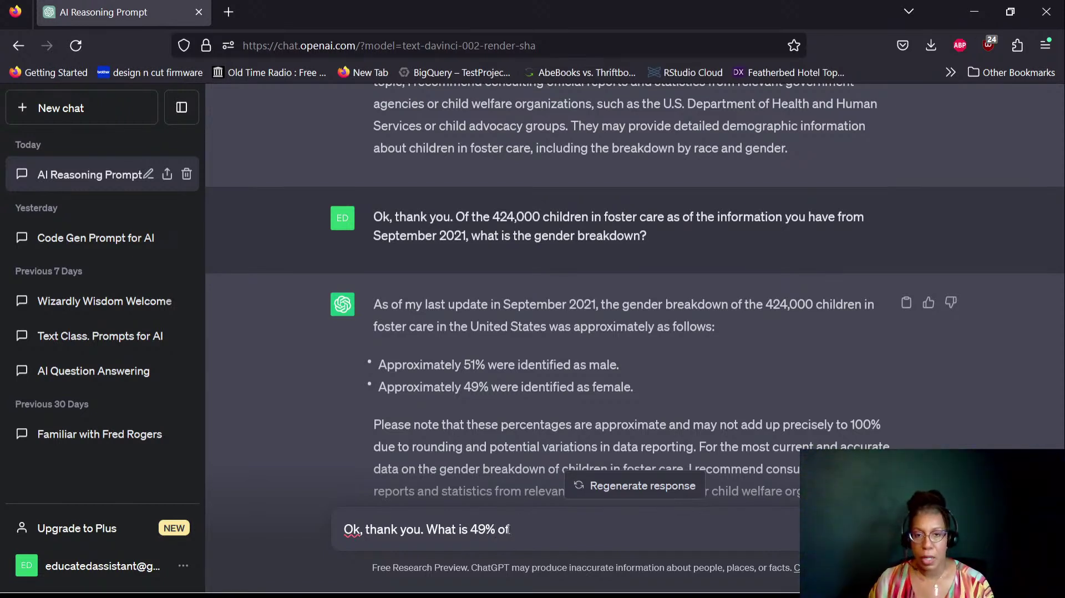
pyautogui.scroll(-7, 468, 376)
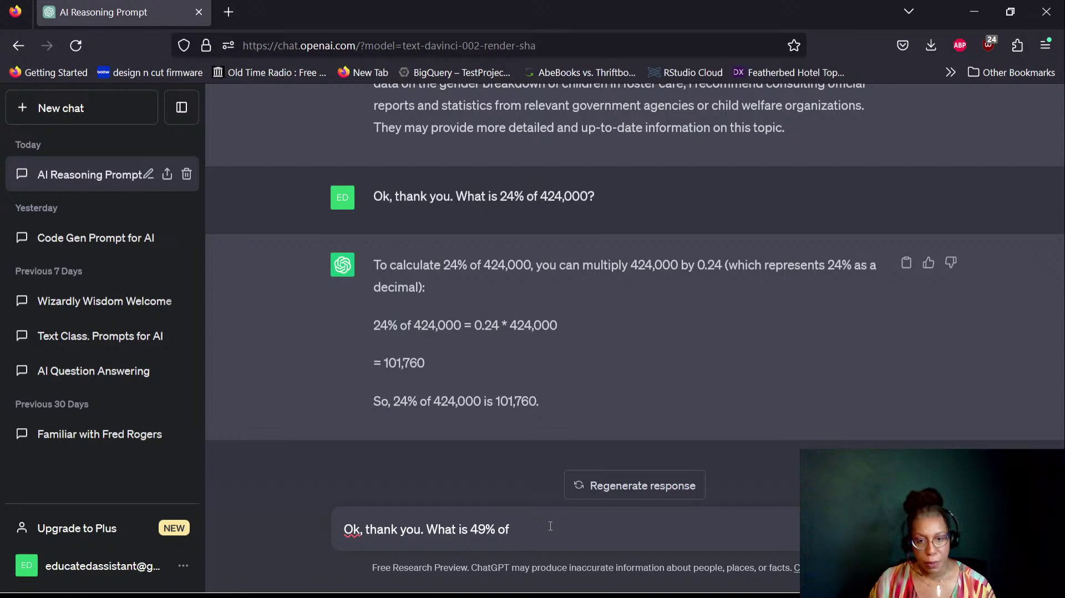
pyautogui.write('101')
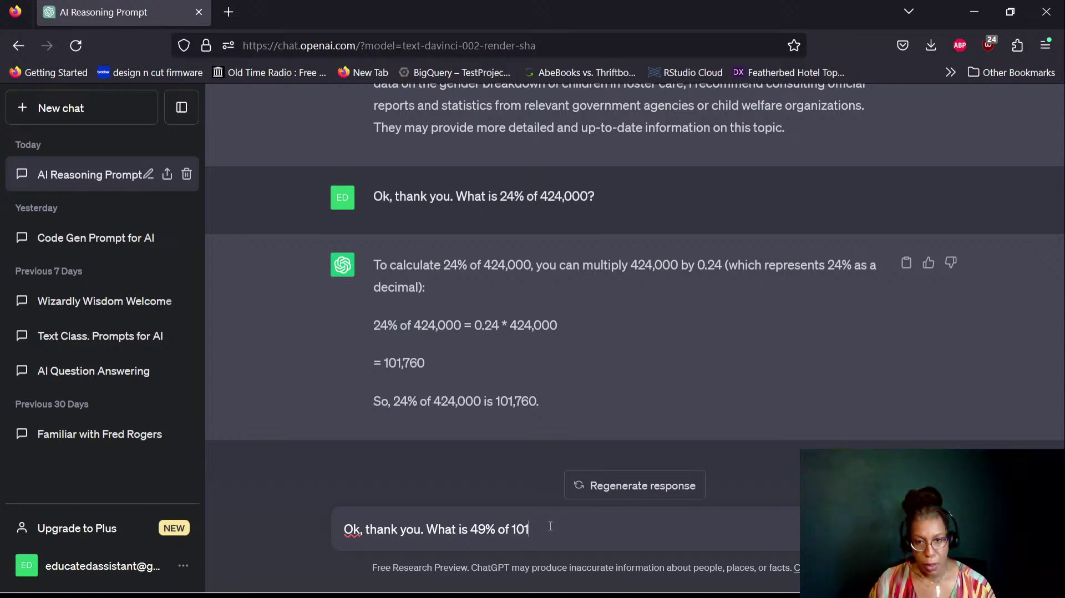
pyautogui.write(',760')
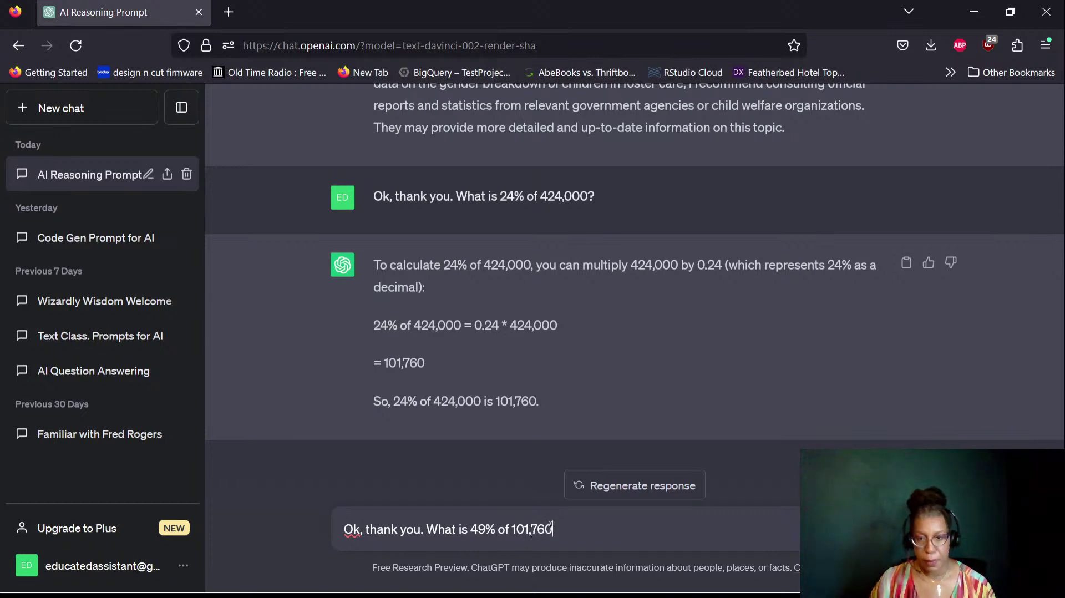
pyautogui.write('?')
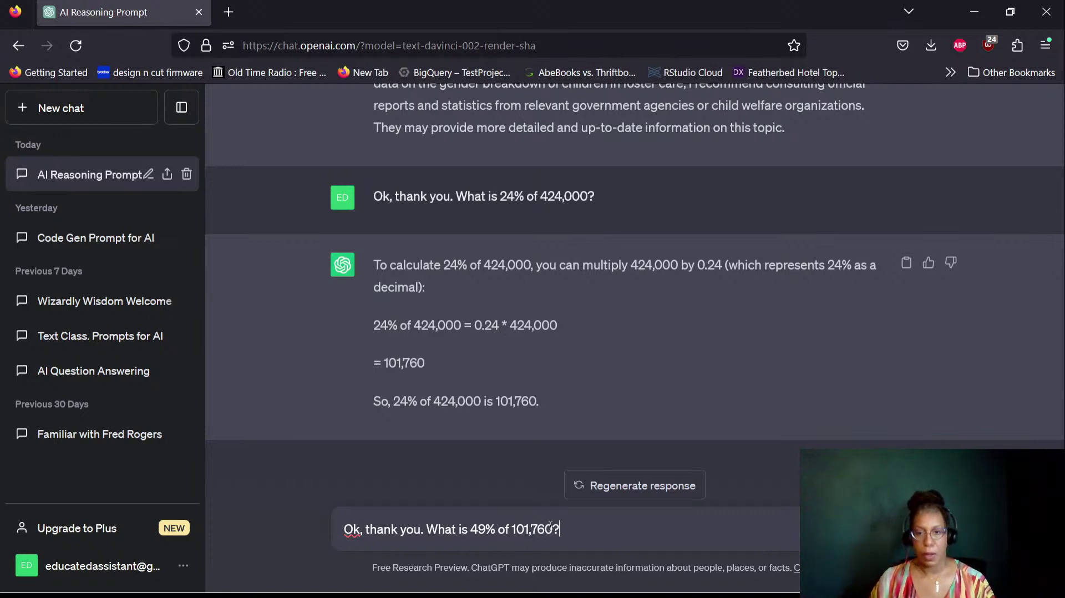
pyautogui.press('Return')
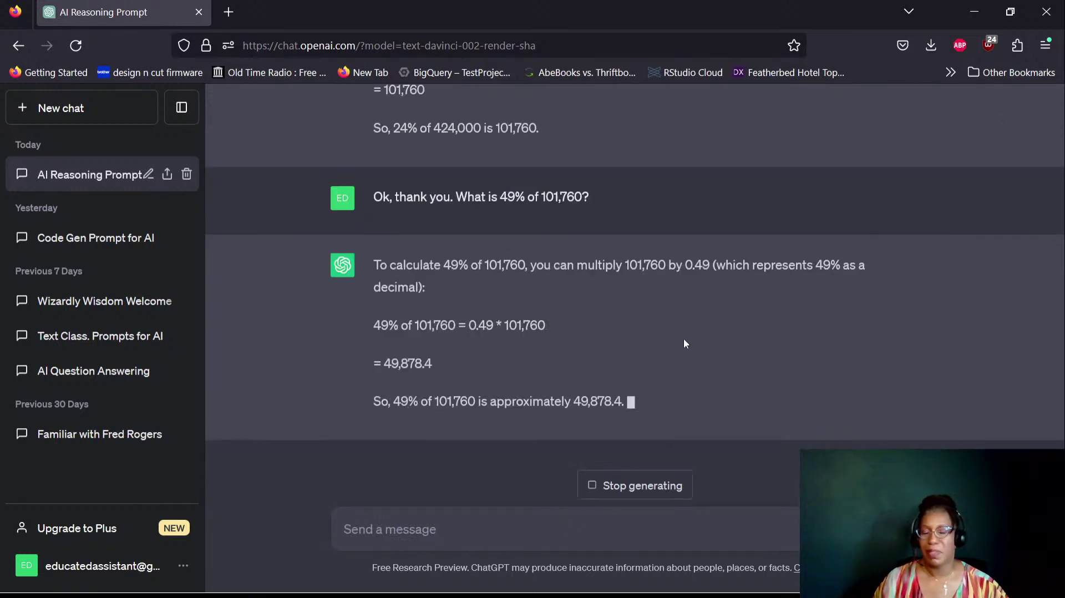
# Step: Start a follow-up message with "Ok, thank you. How many children were in foster care in California as of"
pyautogui.click(426, 527)
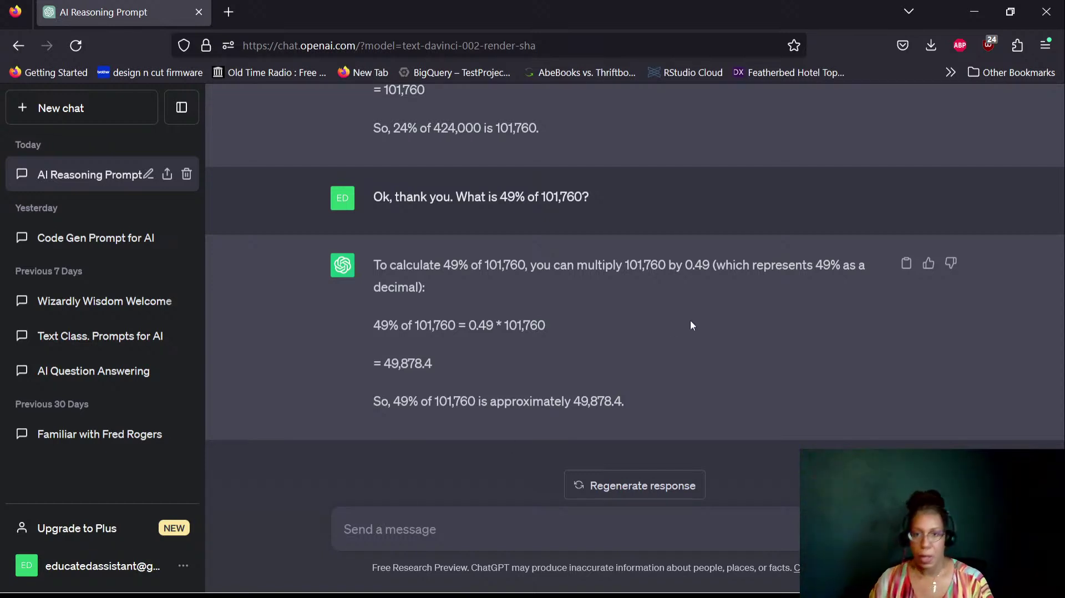
pyautogui.write('Ok, th')
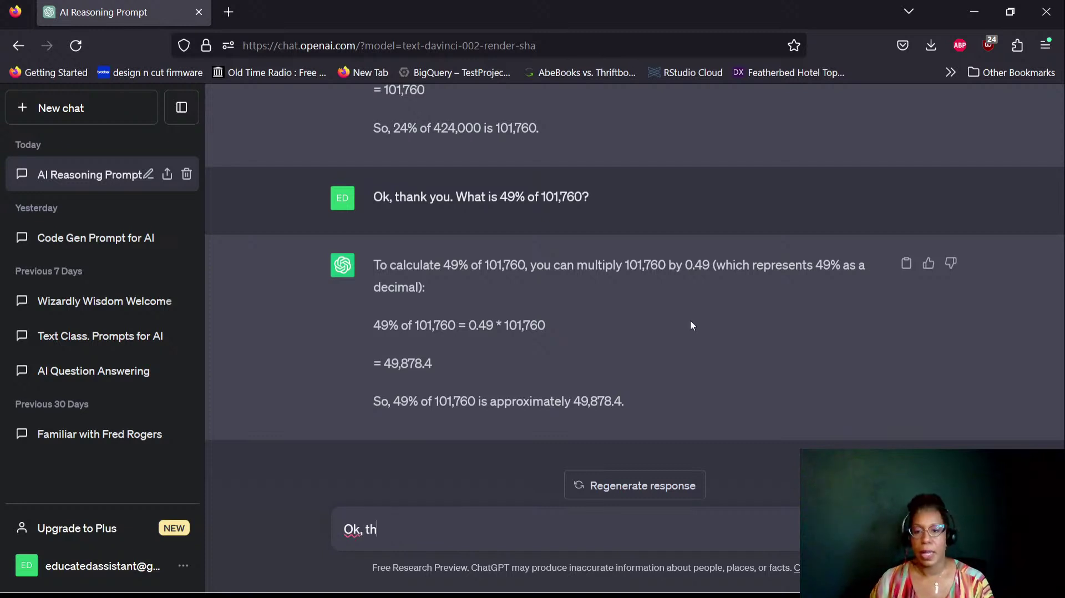
pyautogui.write('ank you.')
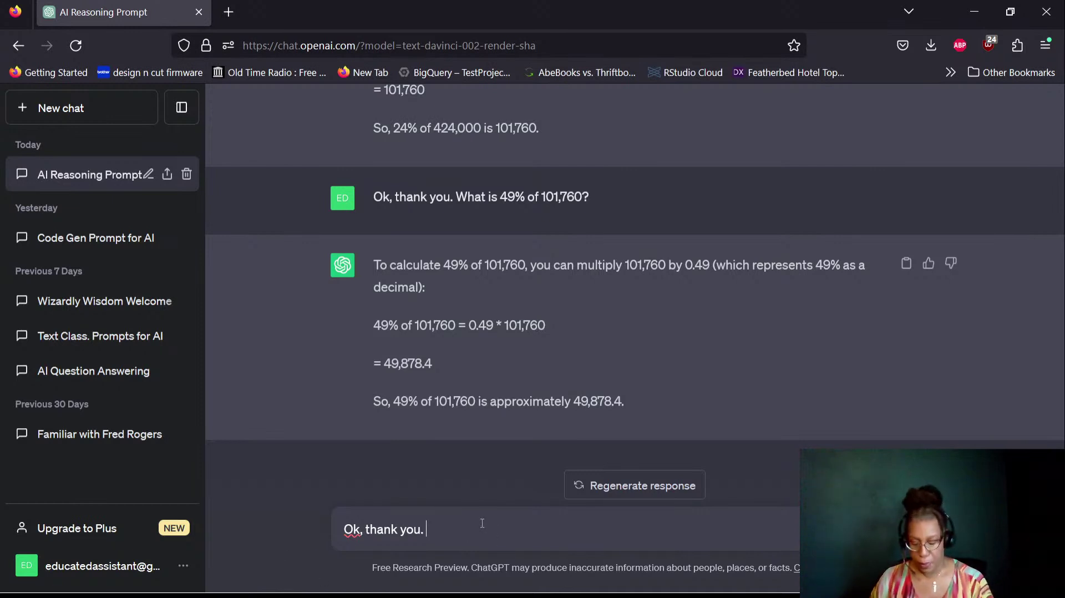
pyautogui.write('H')
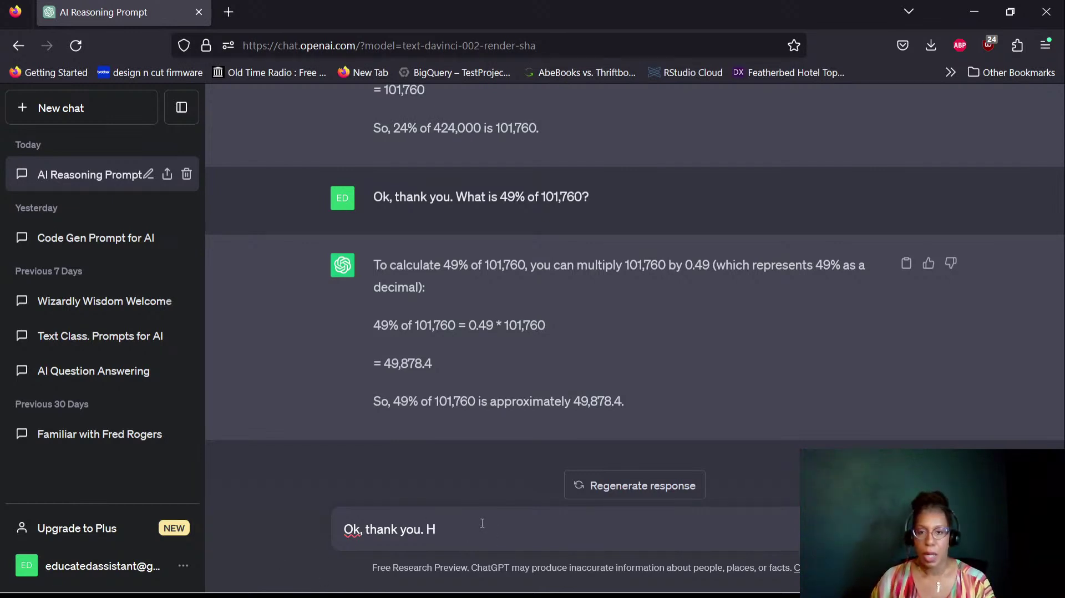
pyautogui.write('ow many chi')
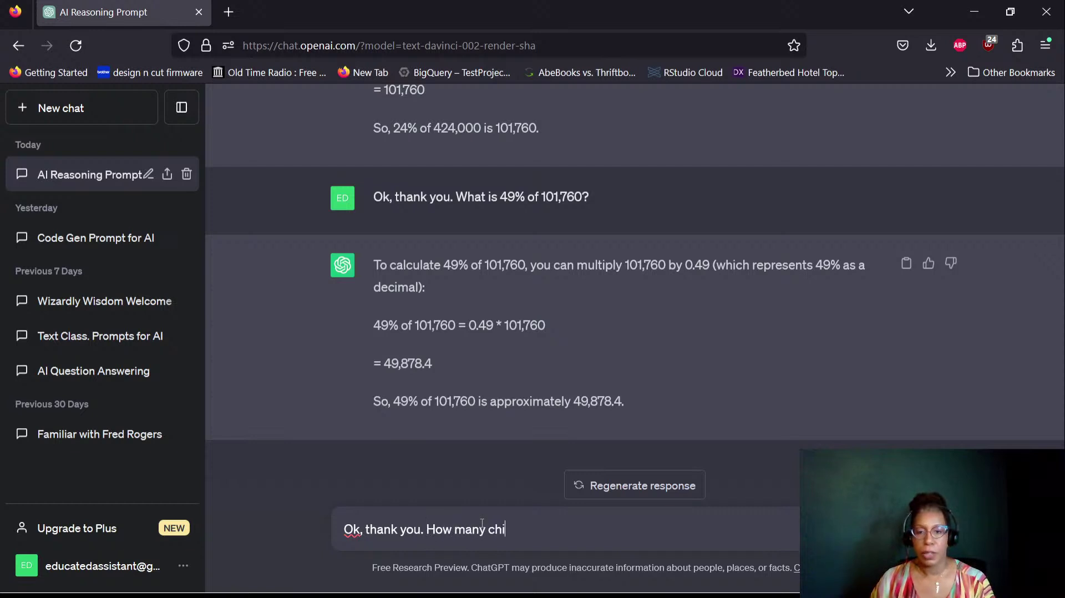
pyautogui.write('ldren were in ')
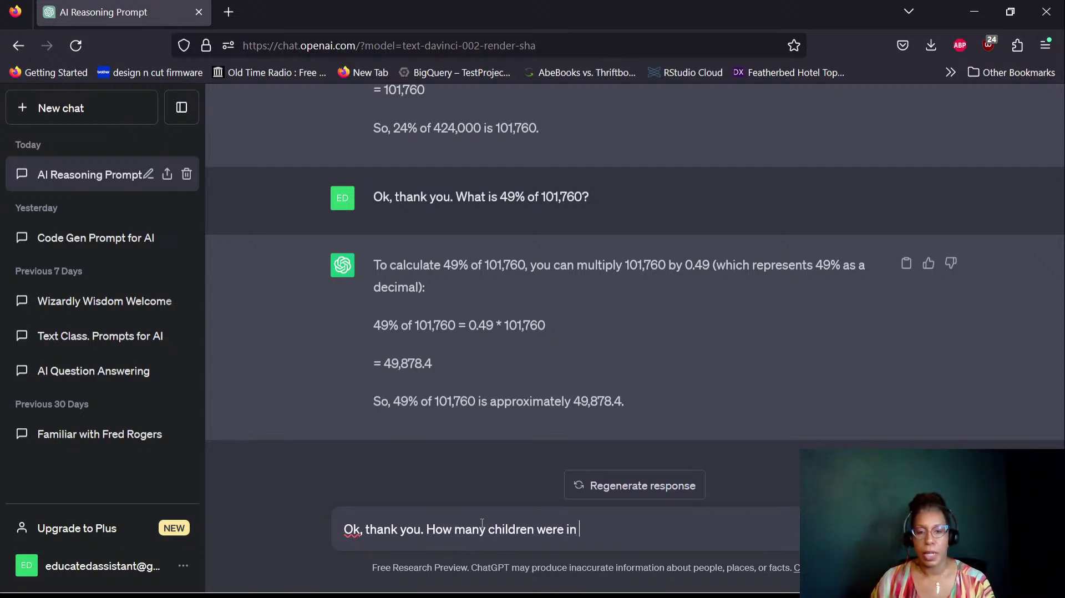
pyautogui.write('foster ')
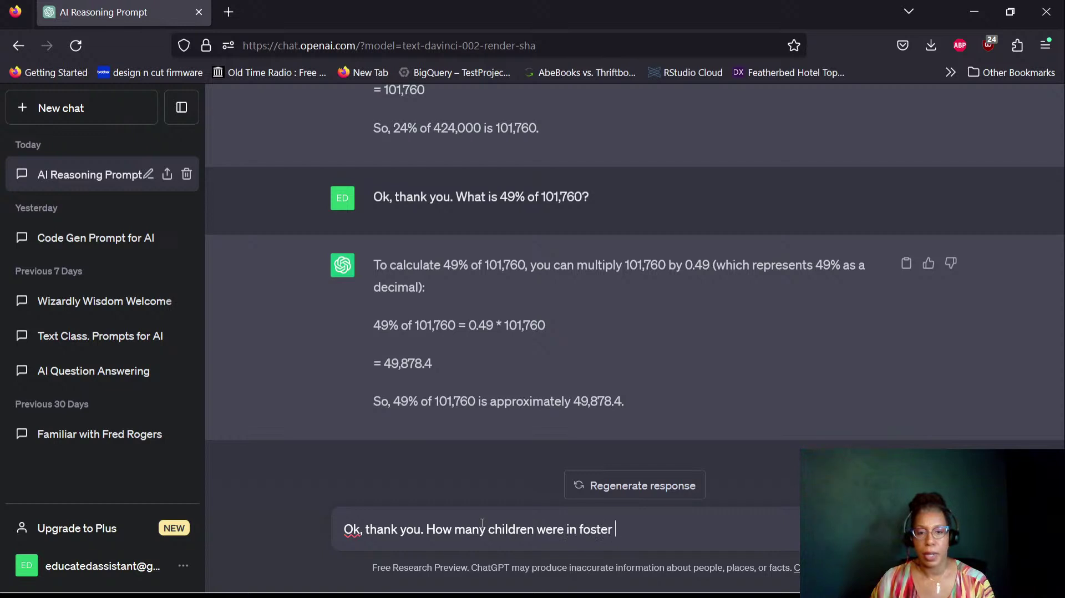
pyautogui.write('care i')
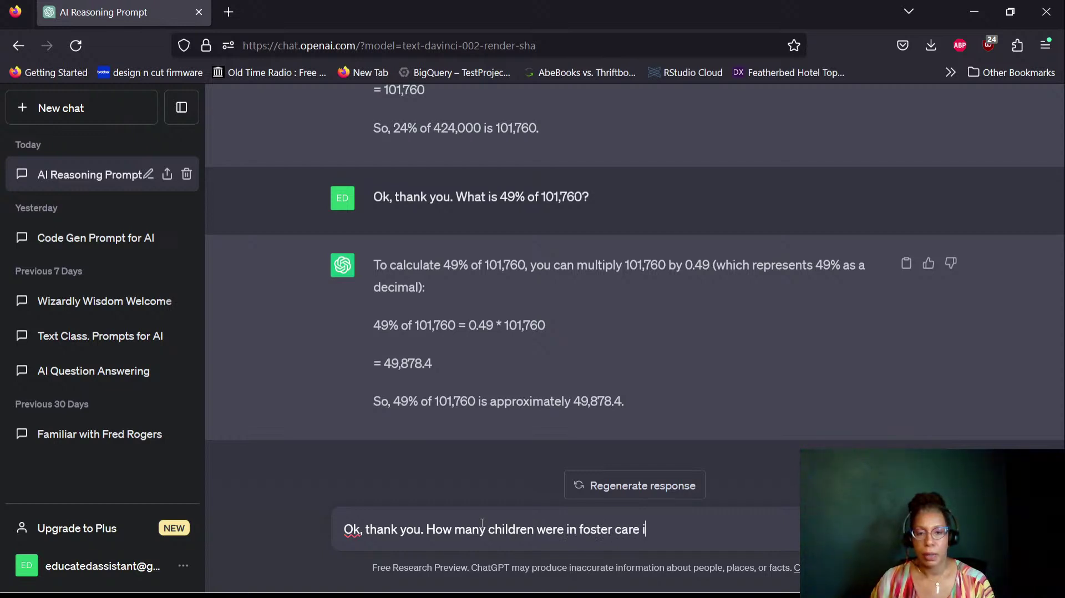
pyautogui.write('n Californ')
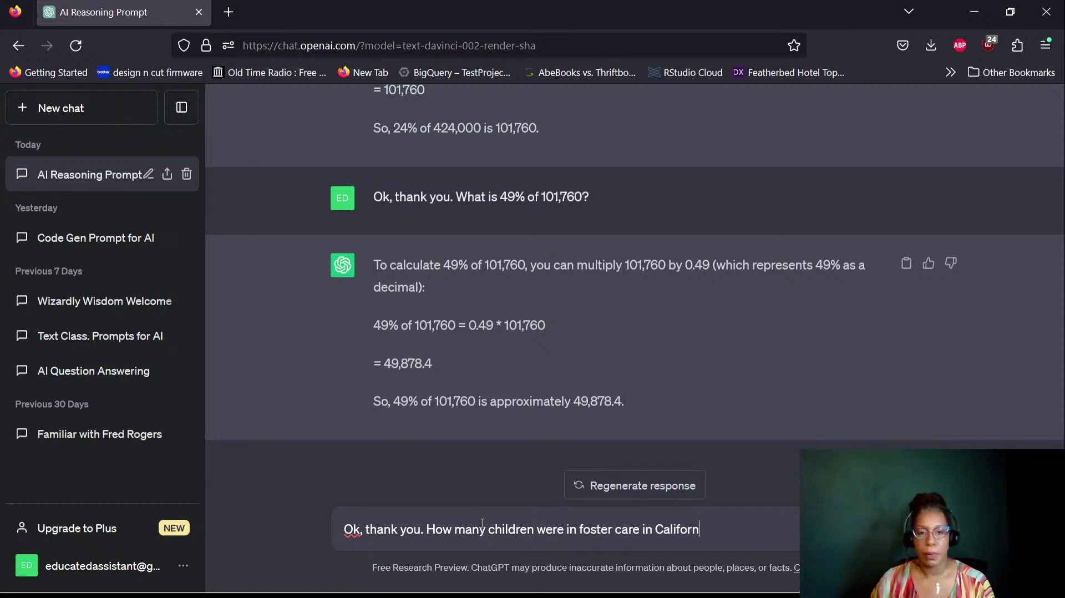
pyautogui.write('ia as of')
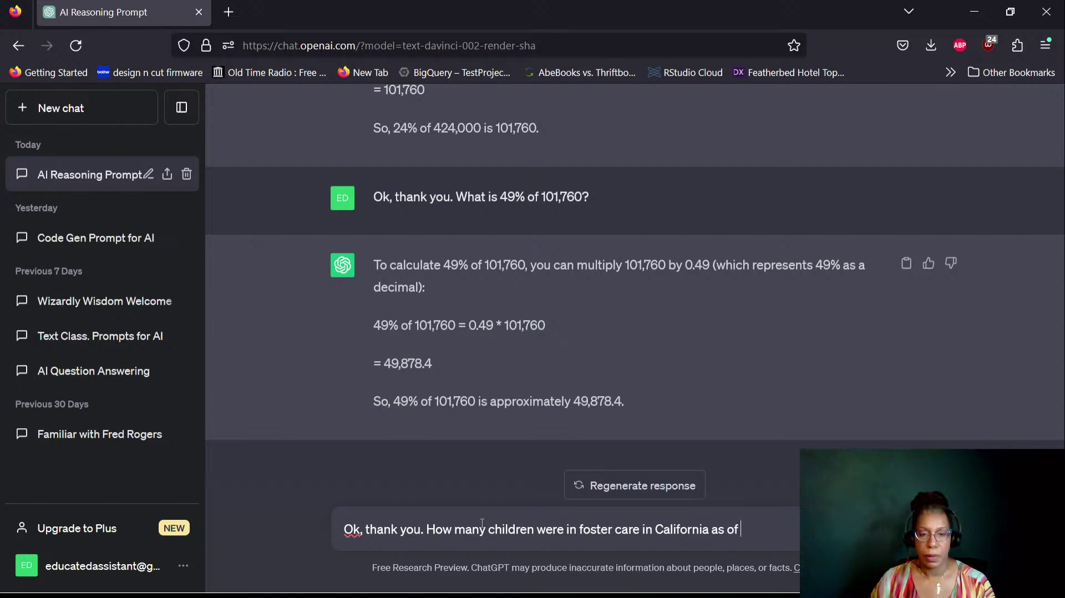
# Step: Finish the message with "the September 2021 date your model's information is built on?", send it and read the full answer
pyautogui.write(' the')
pyautogui.press('BackSpace')
pyautogui.press('BackSpace')
pyautogui.write('he Septem ')
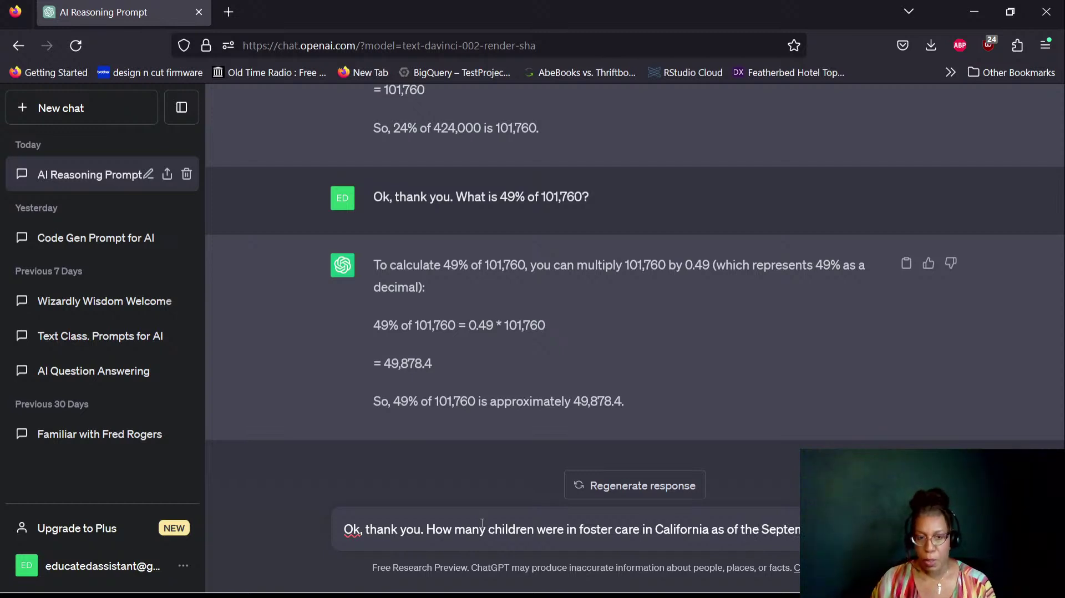
pyautogui.write("your model's information is built on")
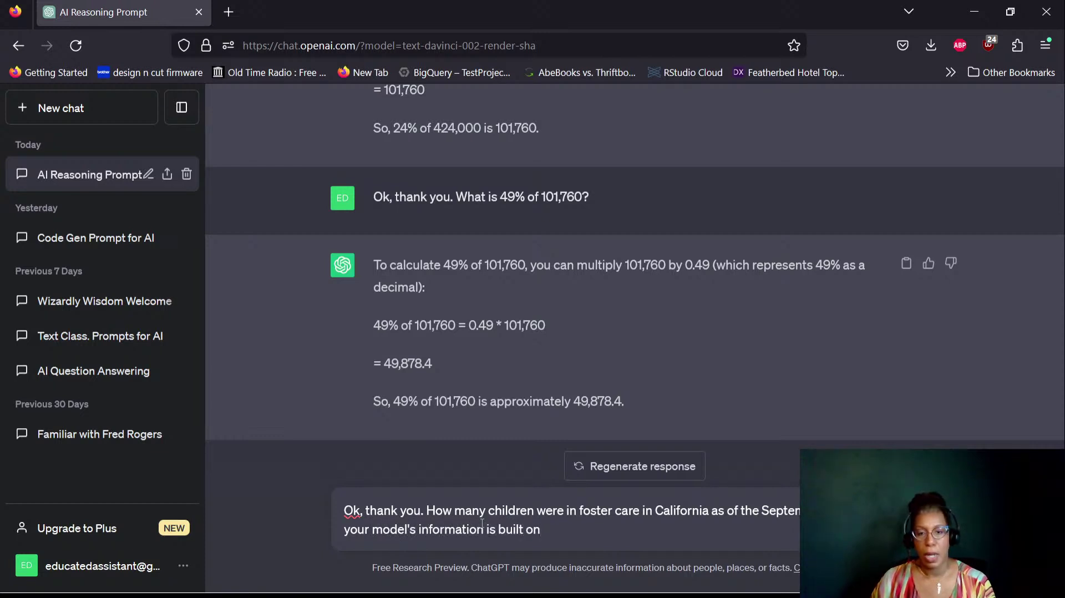
pyautogui.write('?')
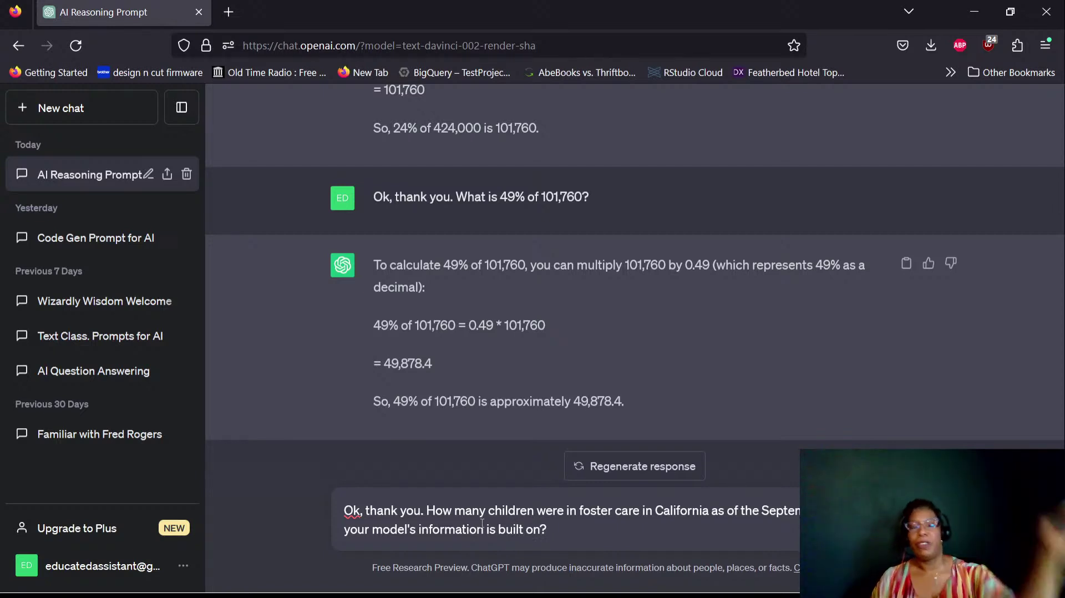
pyautogui.press('Return')
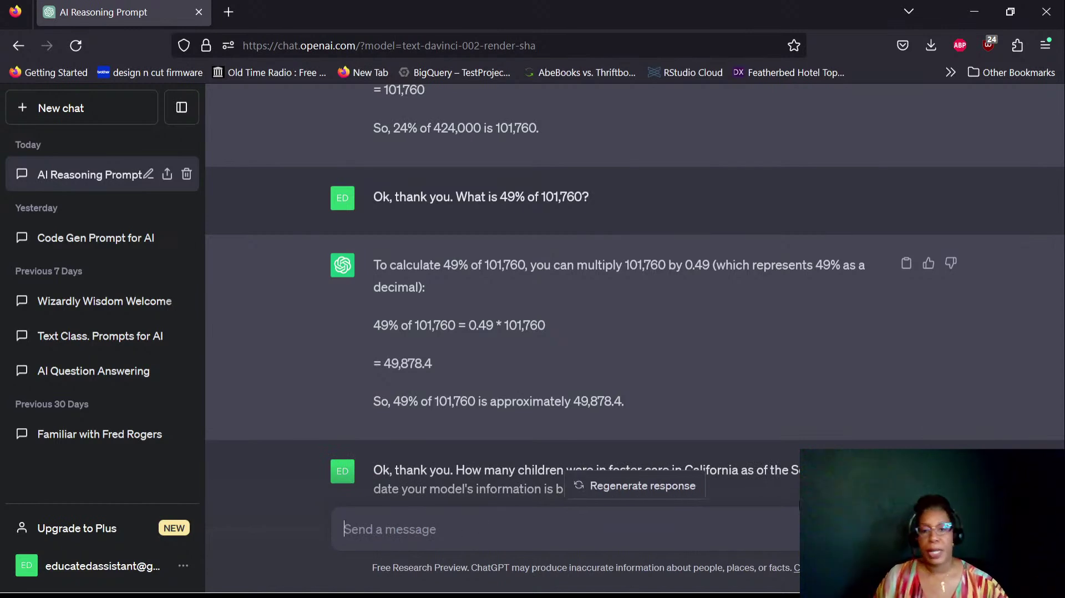
pyautogui.scroll(-3, 876, 399)
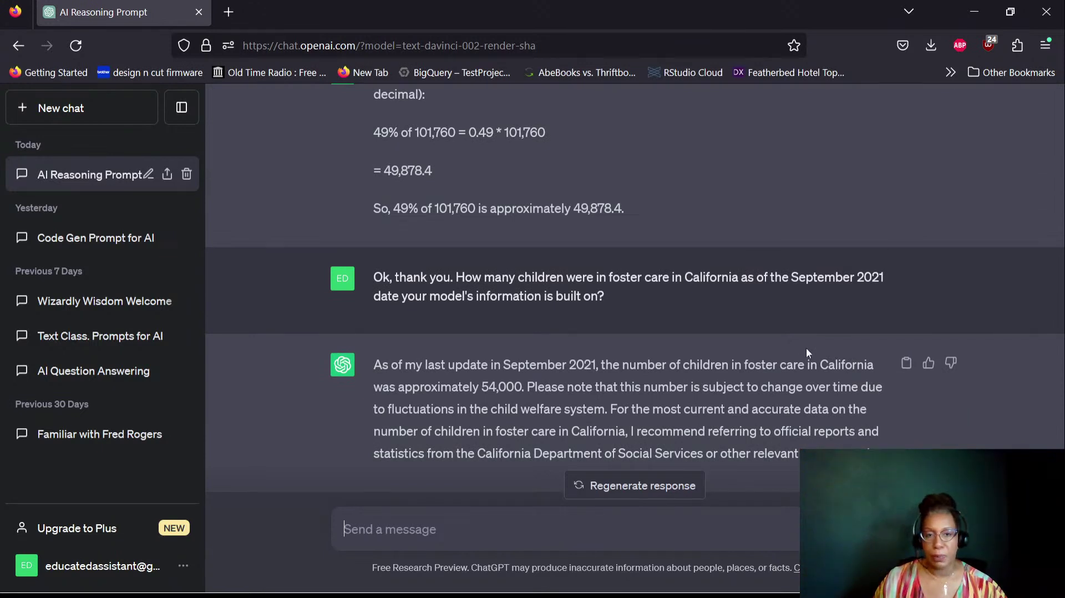
pyautogui.scroll(-1, 808, 353)
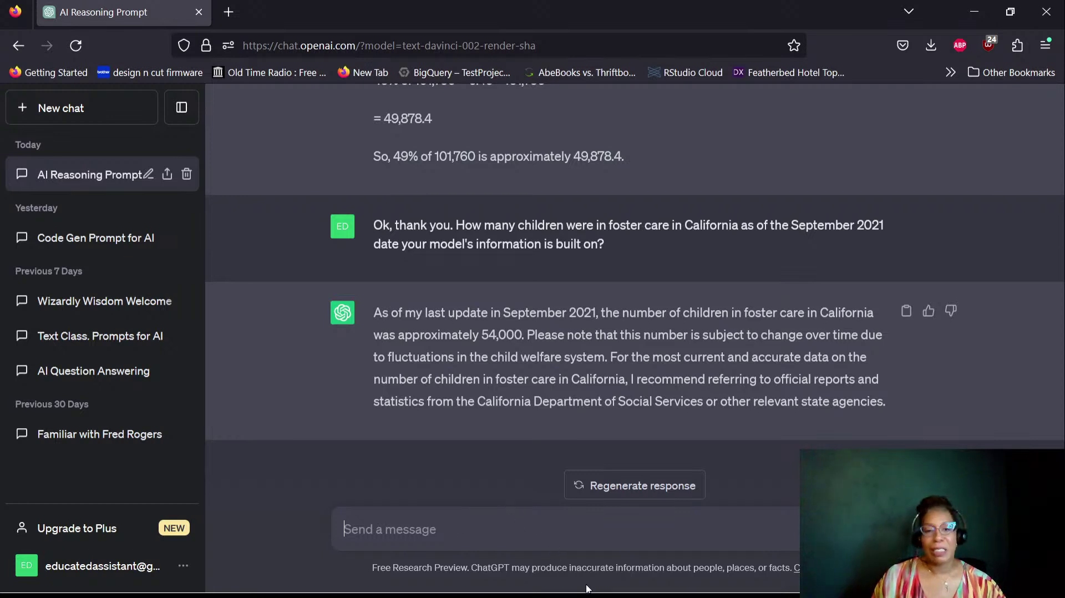
pyautogui.click(655, 582)
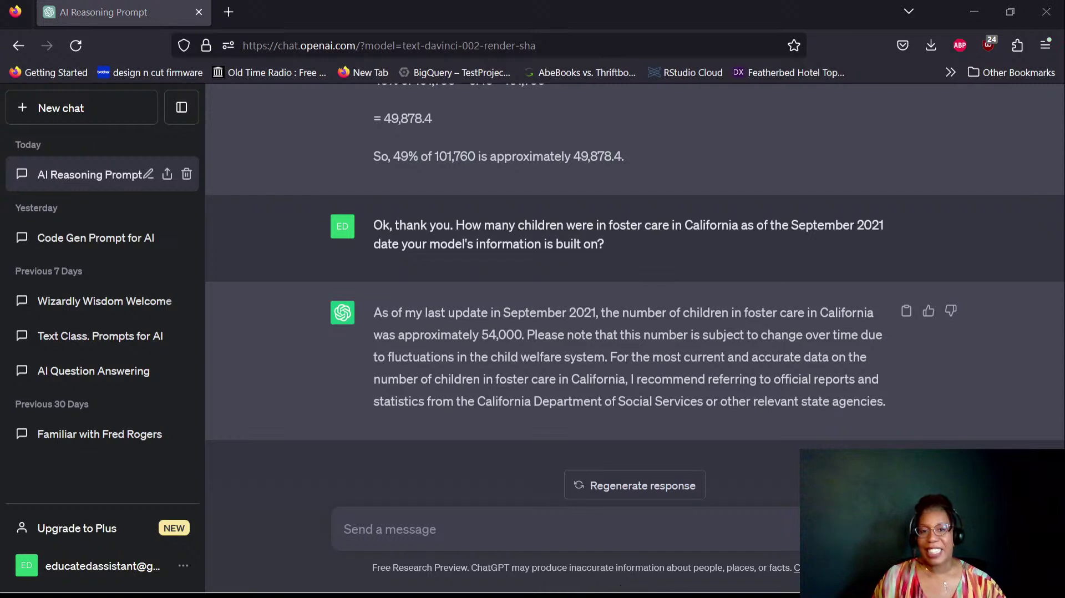